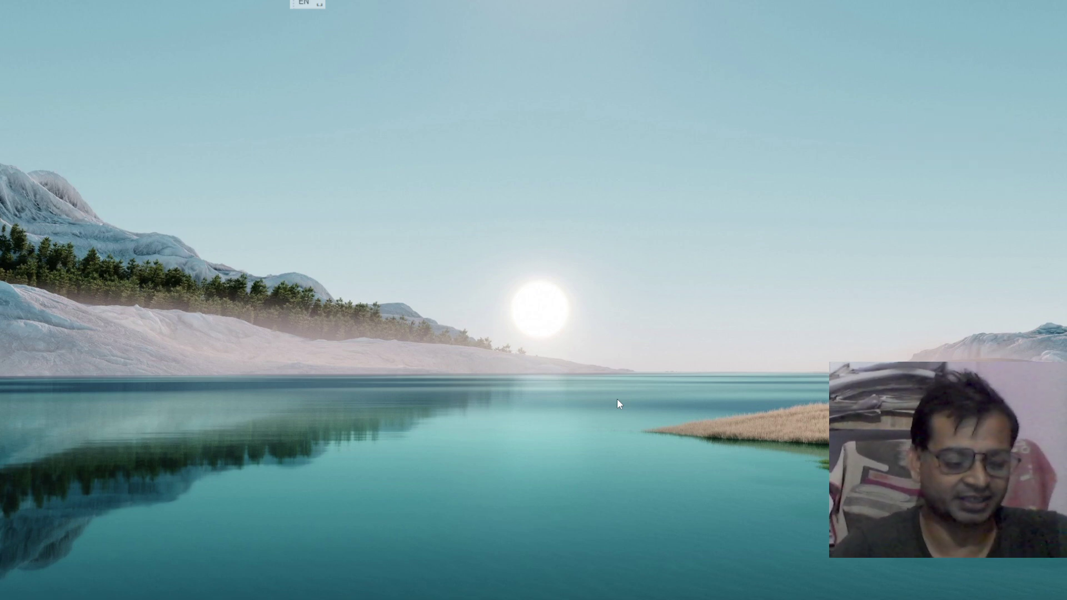
Launch Microsoft Excel by running 'excel' from the Windows Run dialog
key(super+r)
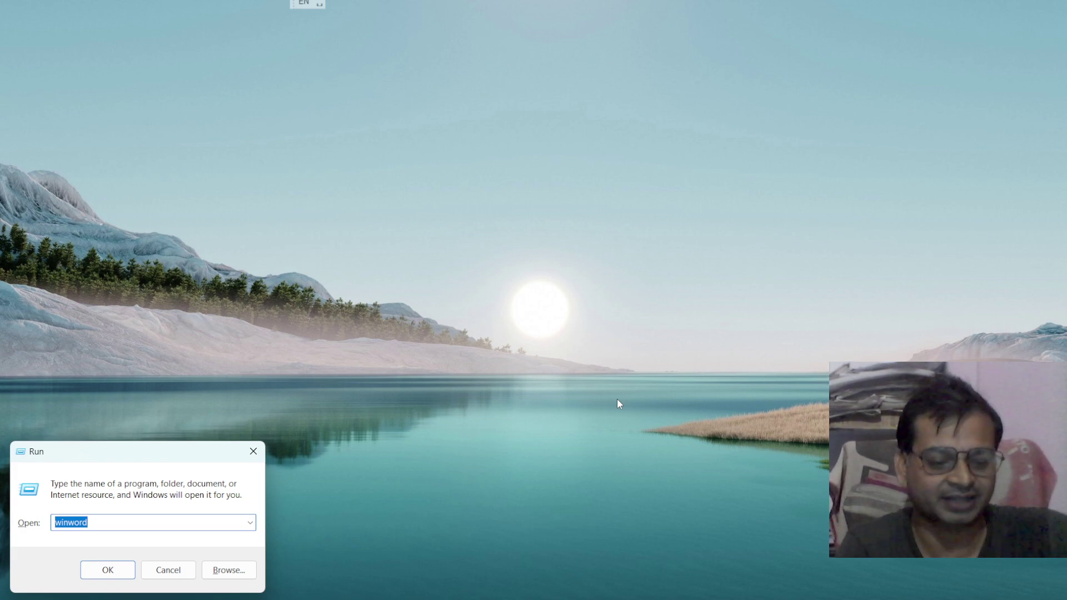
text(e)
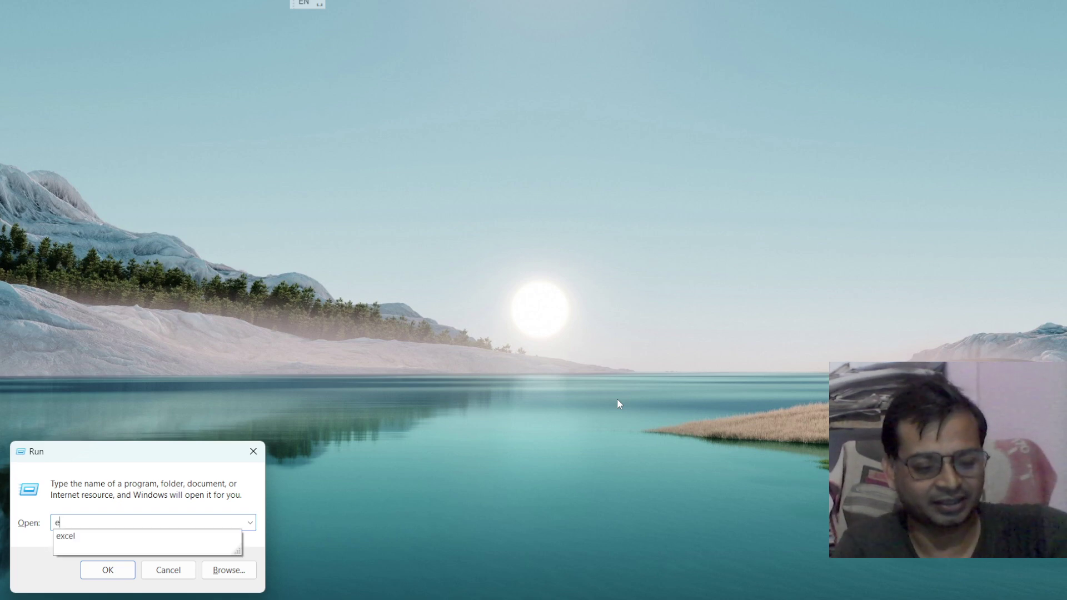
text(xcel)
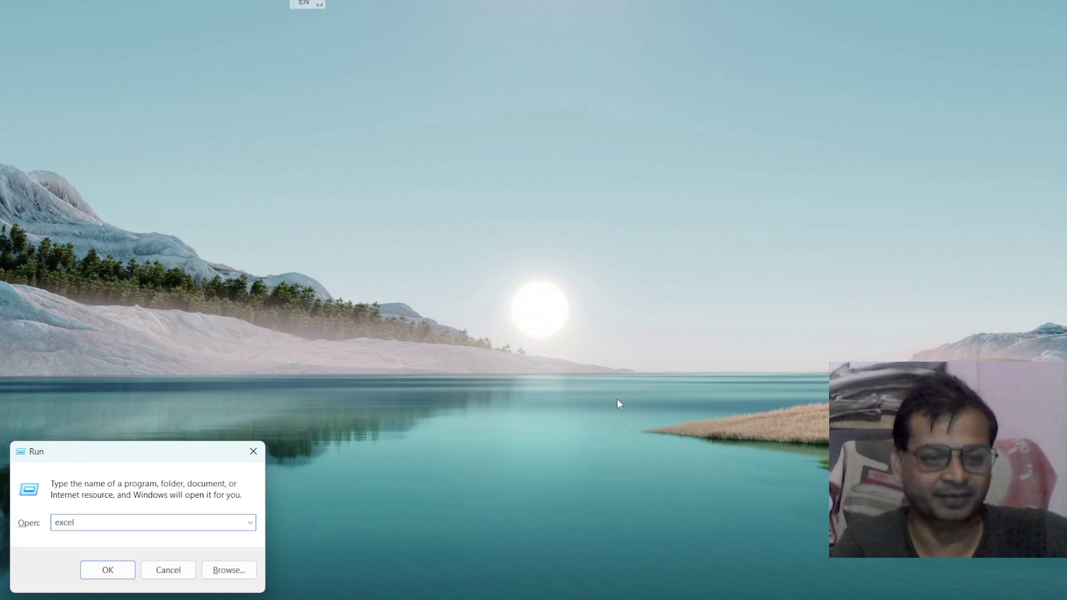
key(Return)
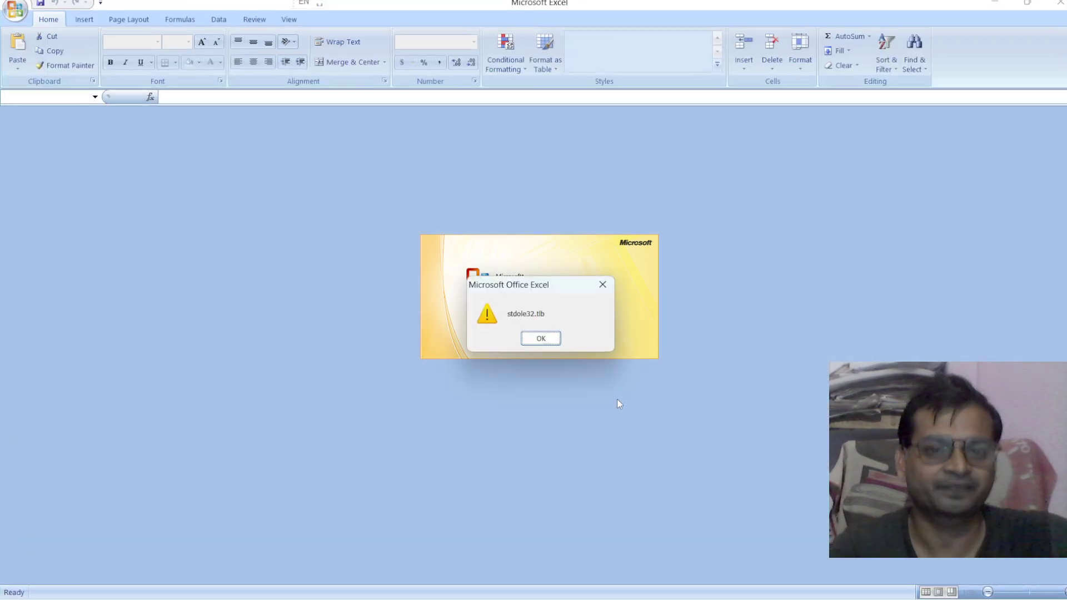
Dismiss the stdole32.tlb warning, cancel the Office 2007 configuration, and minimise Excel
click(541, 339)
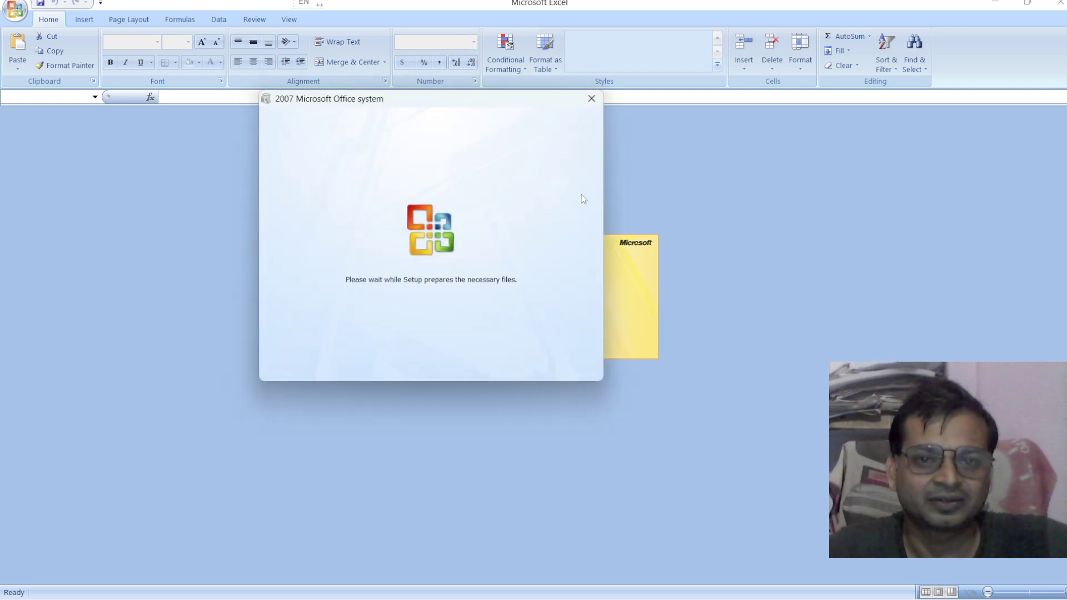
click(591, 100)
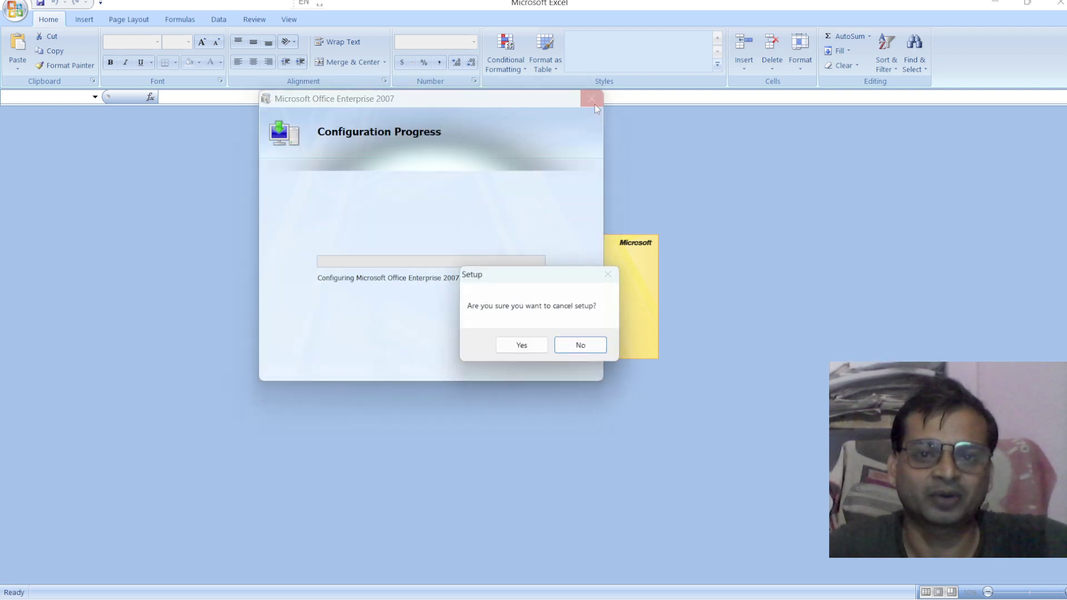
click(588, 349)
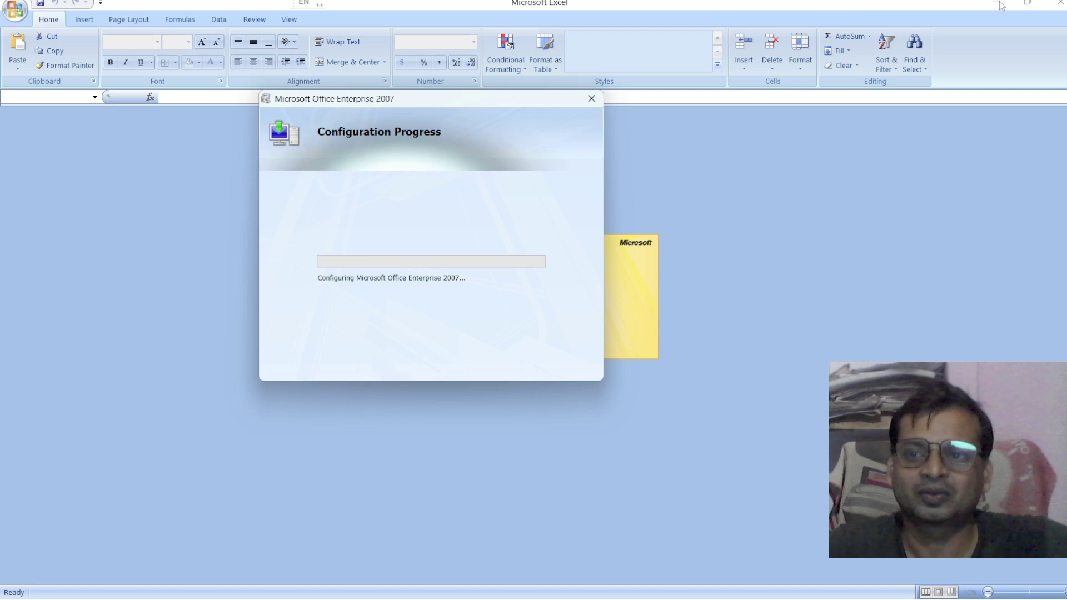
click(591, 99)
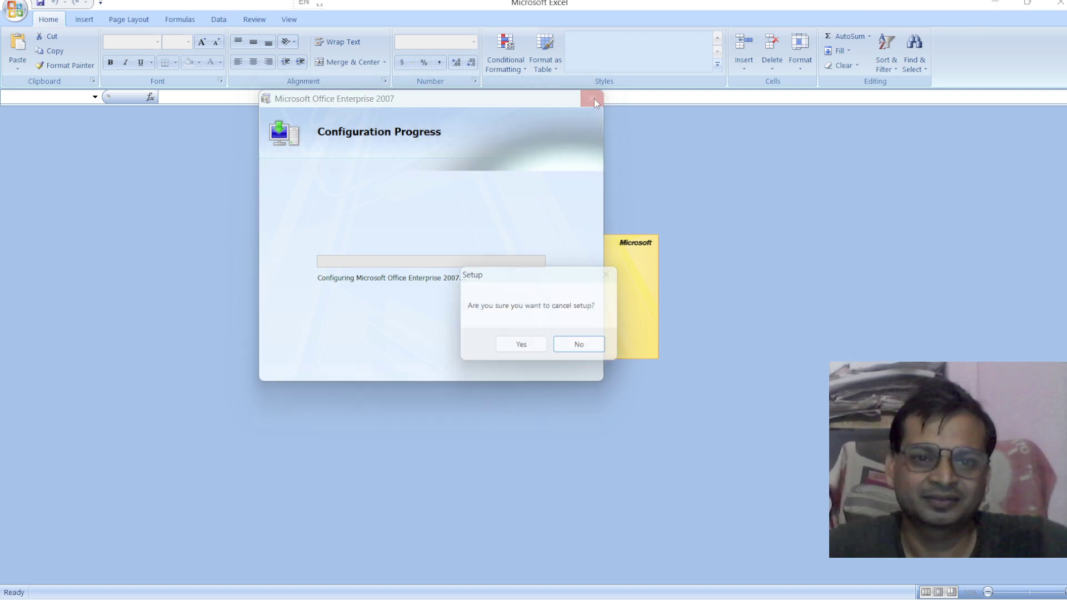
click(568, 348)
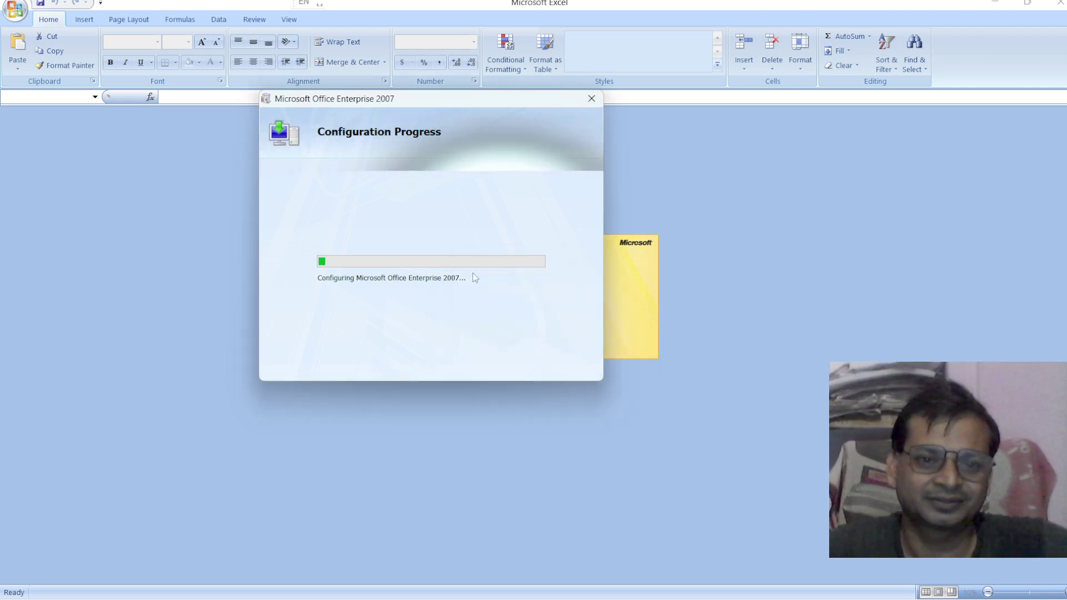
click(591, 98)
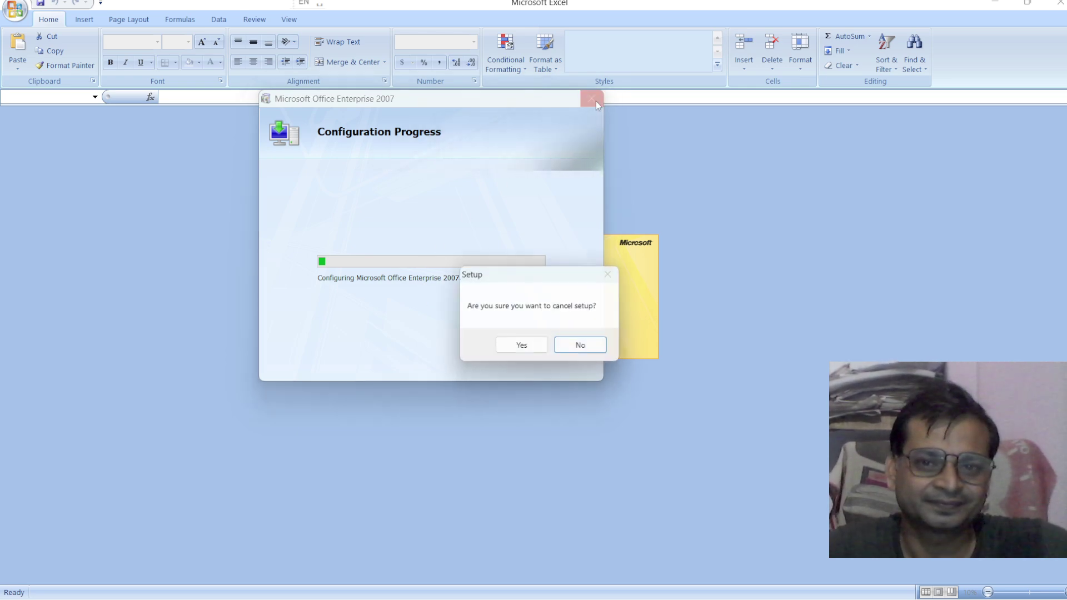
click(522, 351)
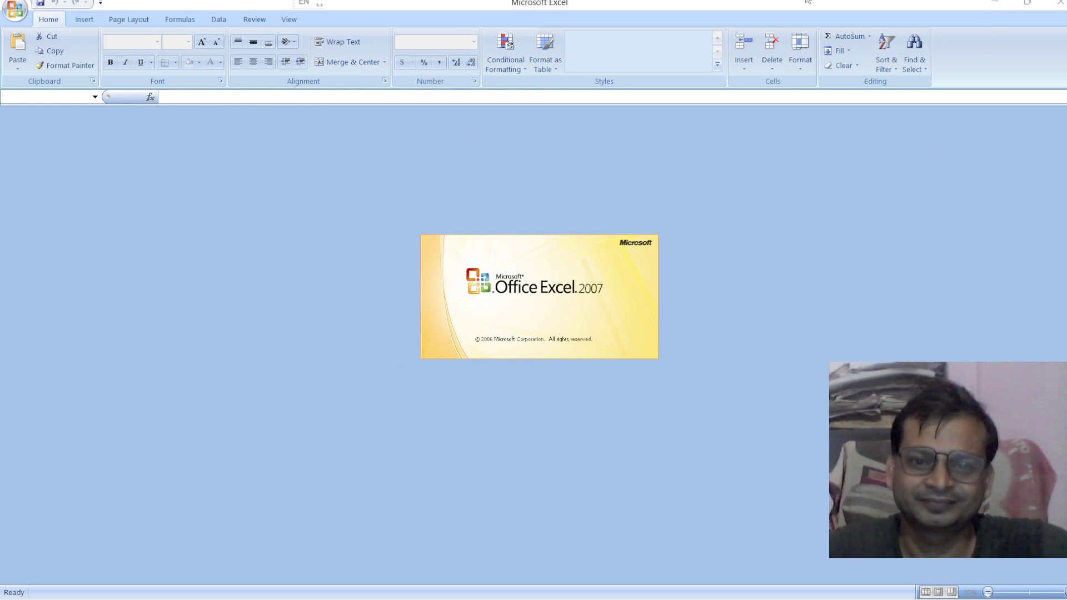
click(646, 331)
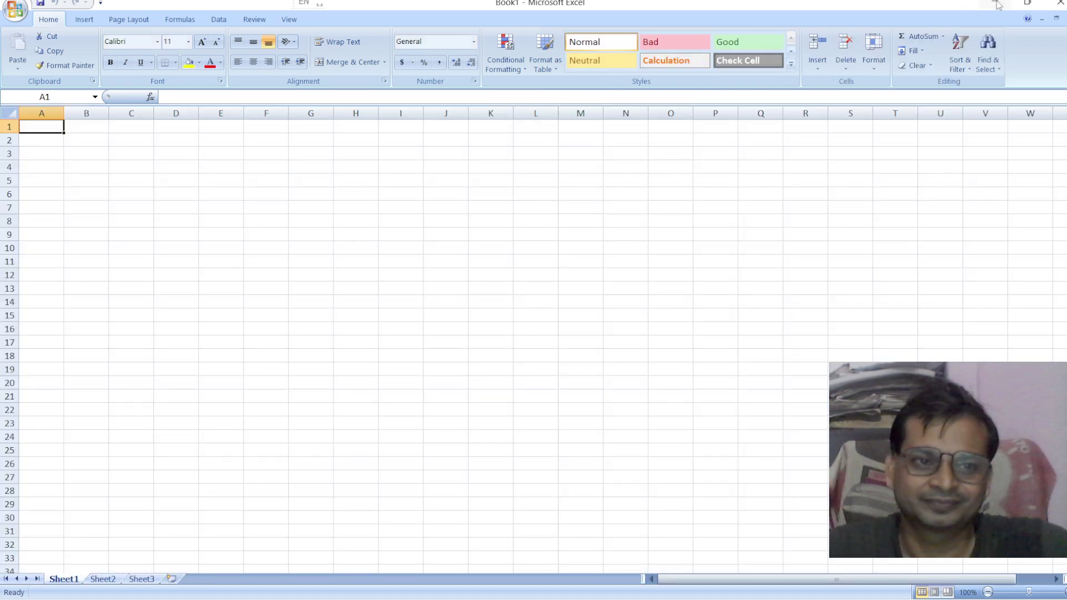
click(996, 4)
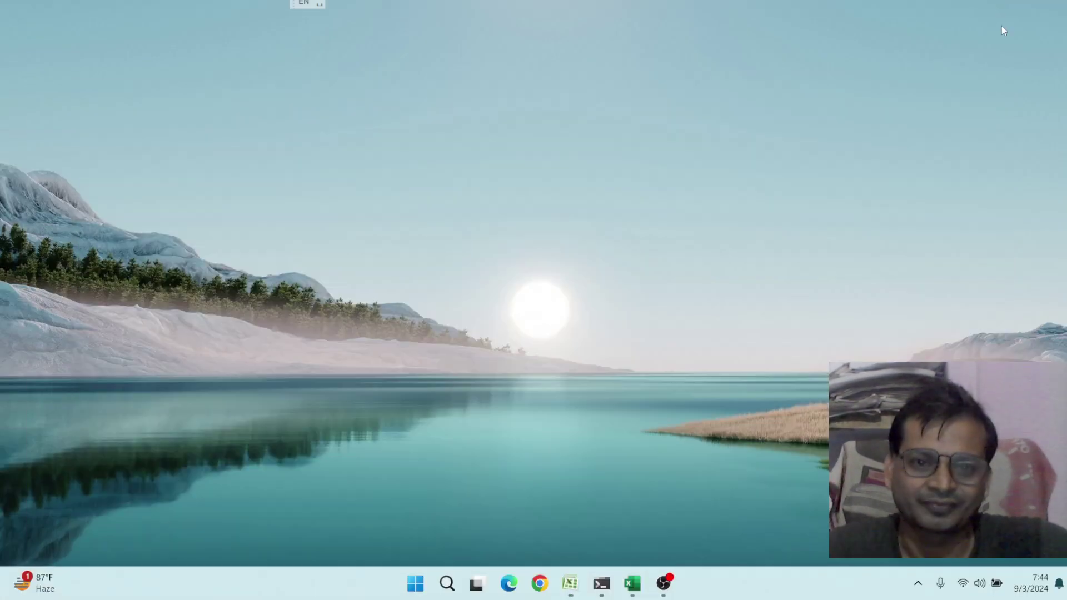
Restore the Book2 workbook window from the taskbar
click(633, 585)
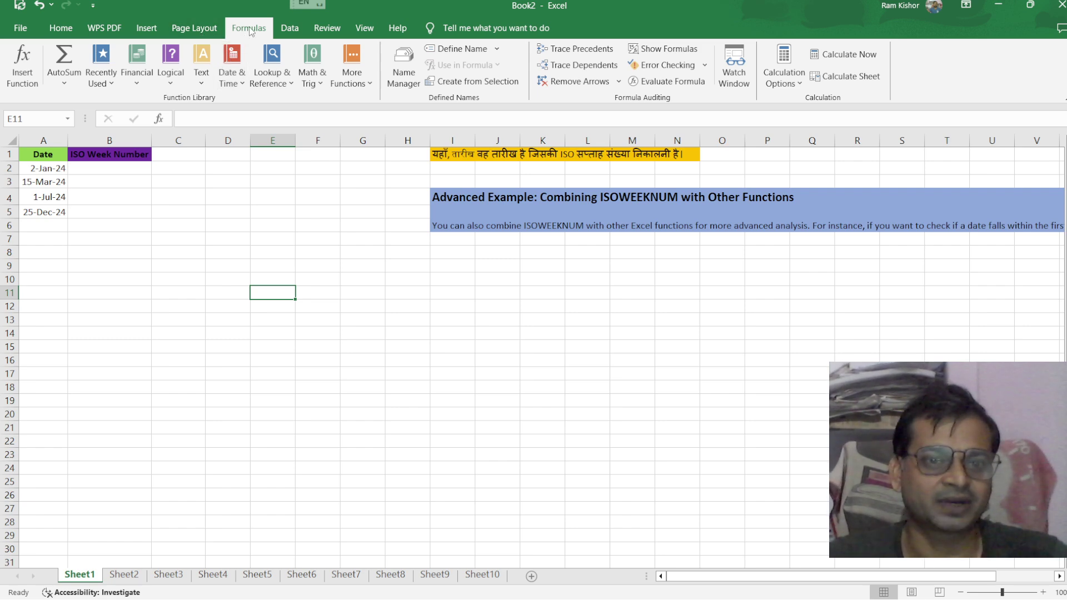
Select cell B2 and show the Formulas Date & Time function list
click(242, 85)
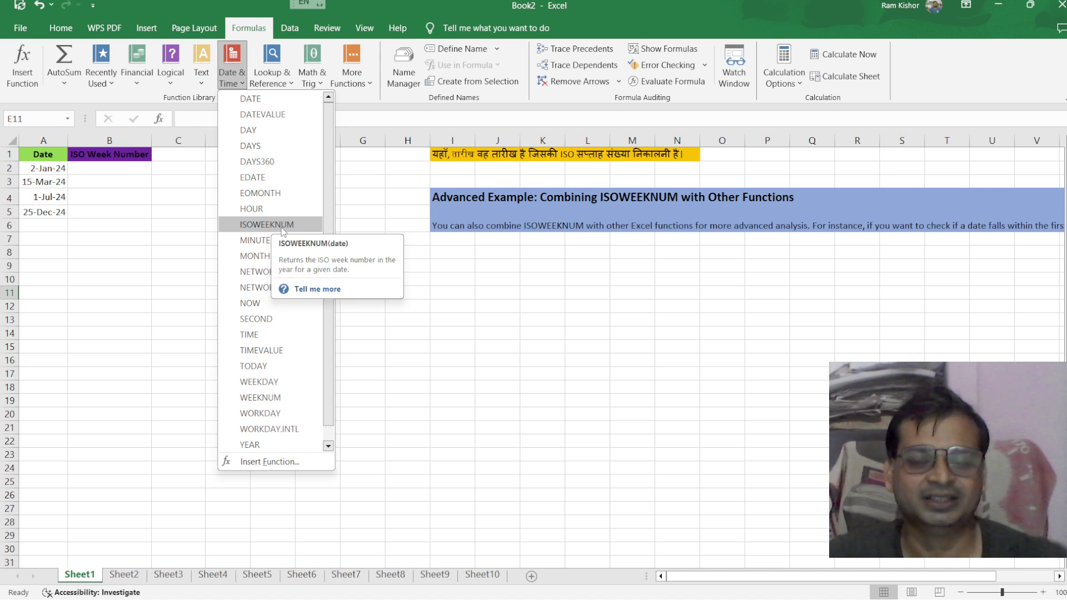
click(441, 348)
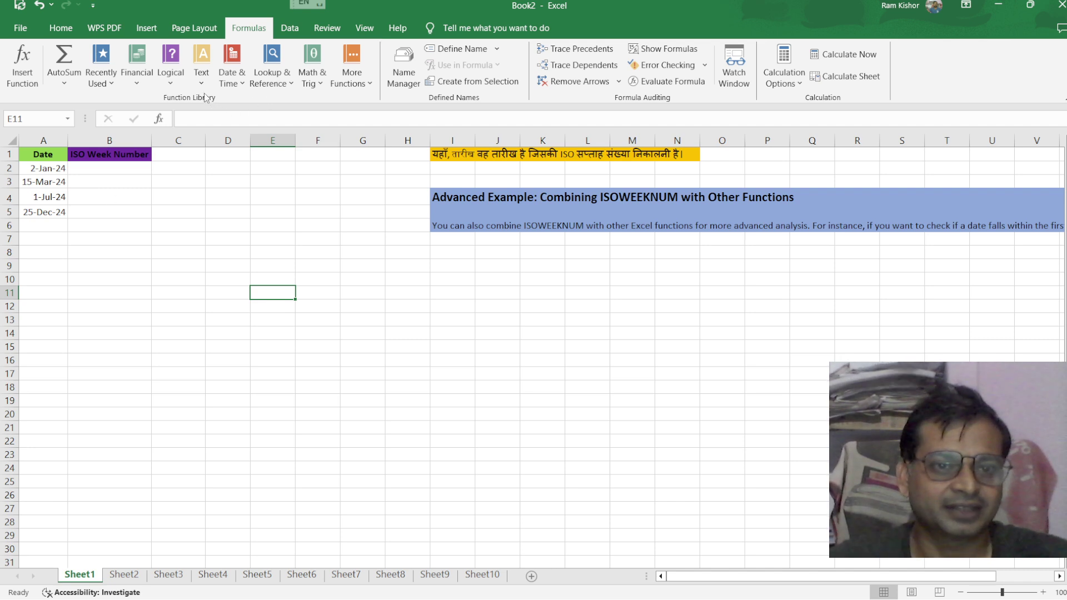
click(100, 174)
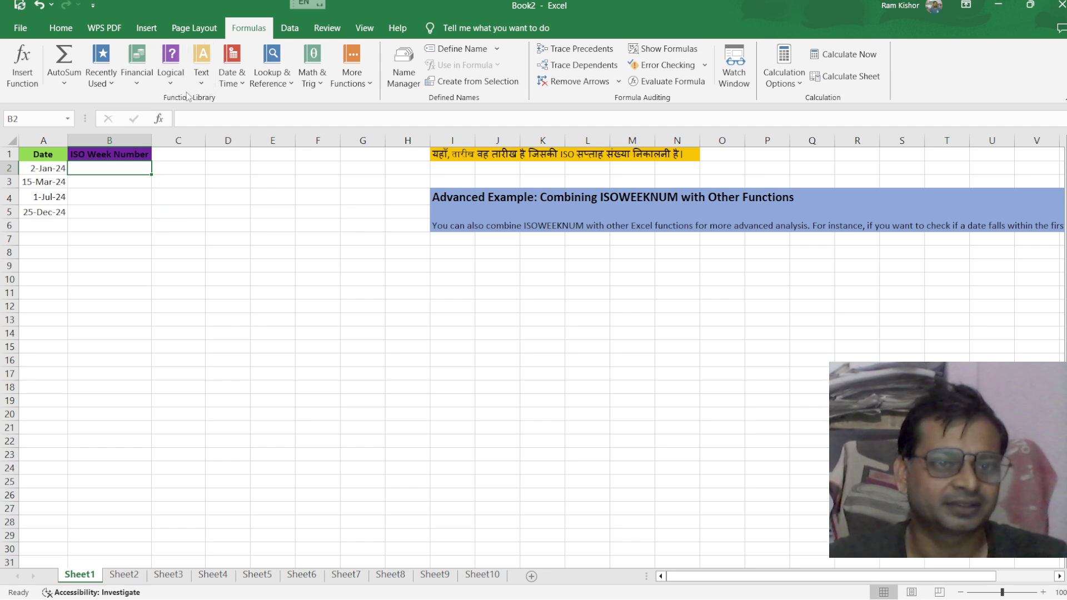
click(242, 84)
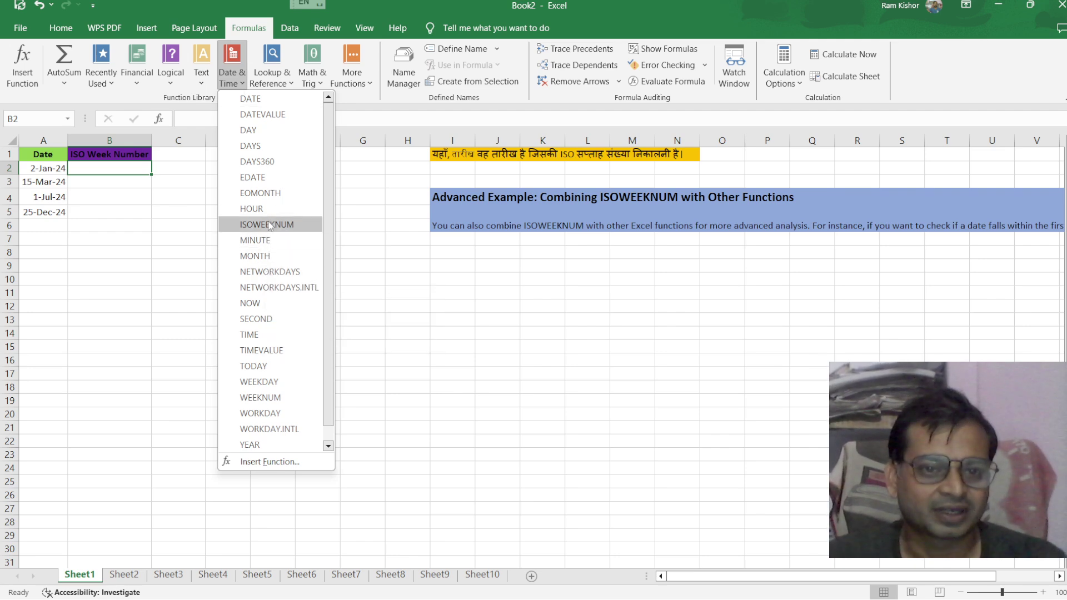
mouse_move(267, 224)
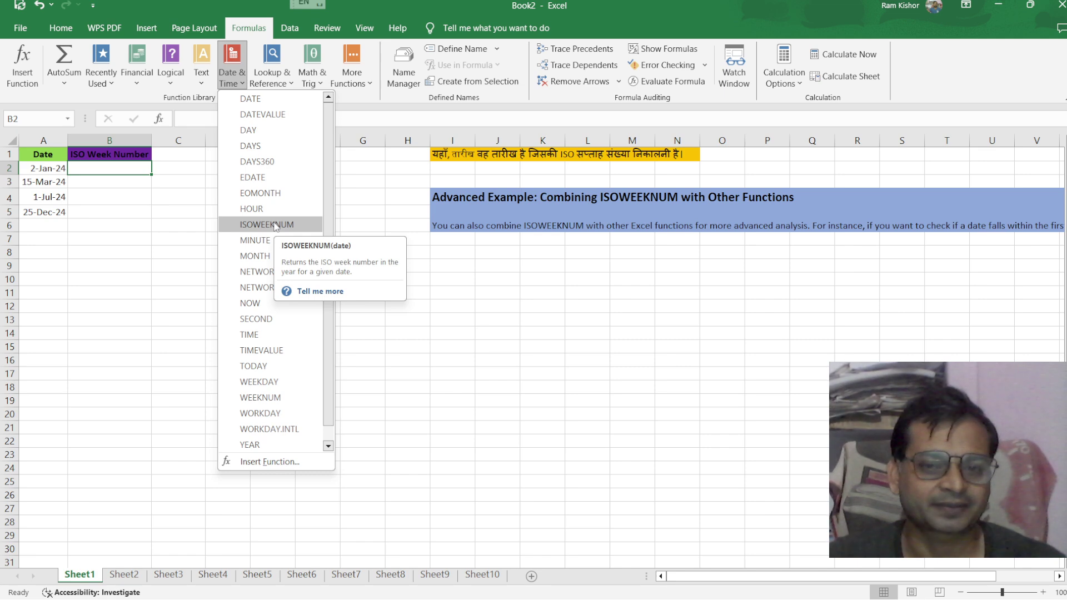
Insert =ISOWEEKNUM(A2) into B2 through the function arguments dialog, returning week 1
click(275, 225)
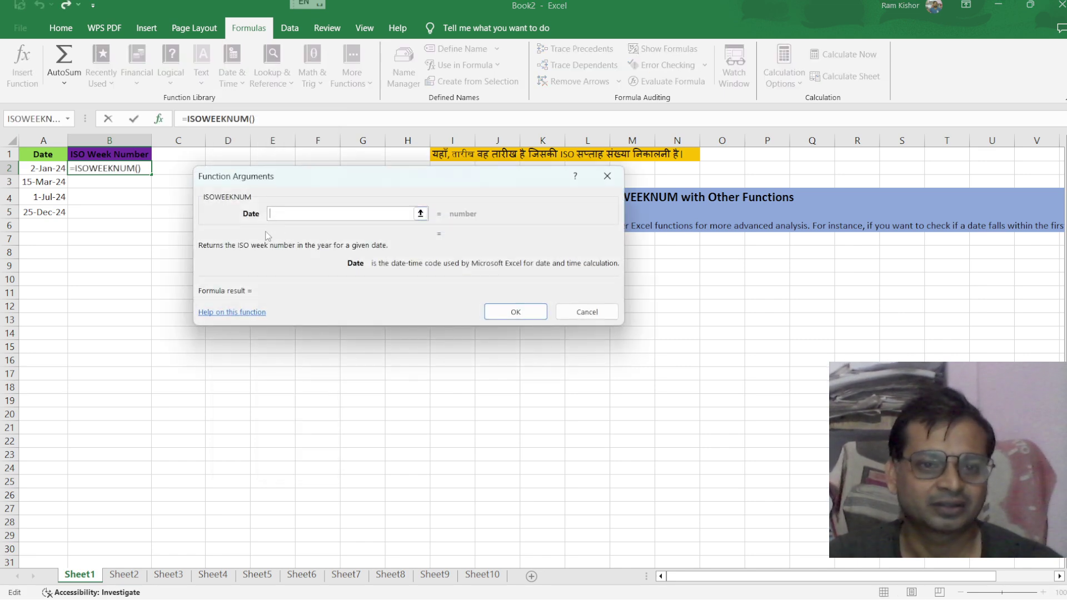
drag(309, 177, 298, 267)
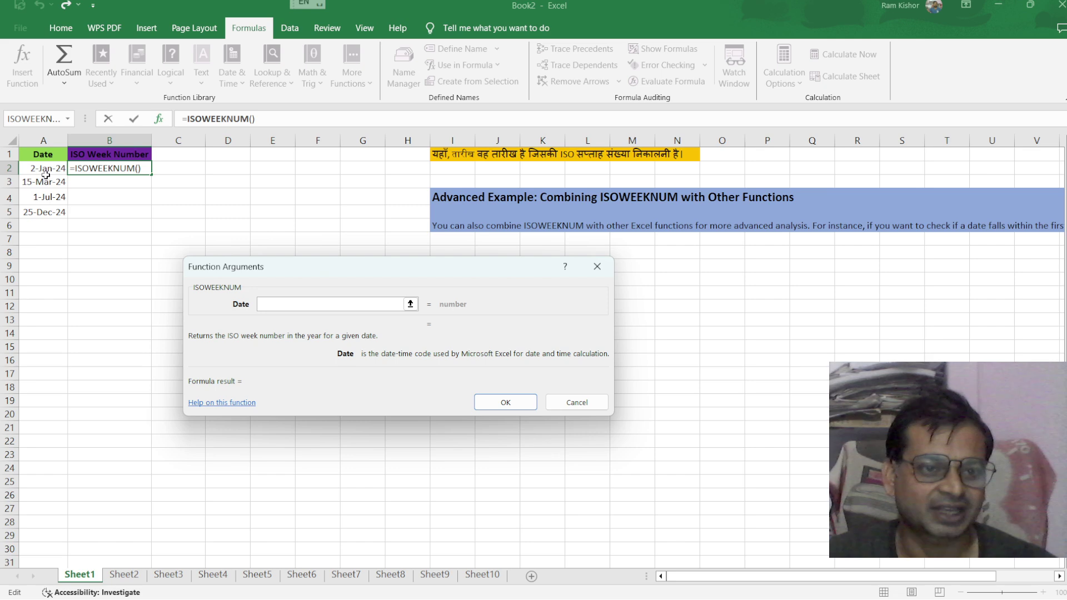
click(43, 169)
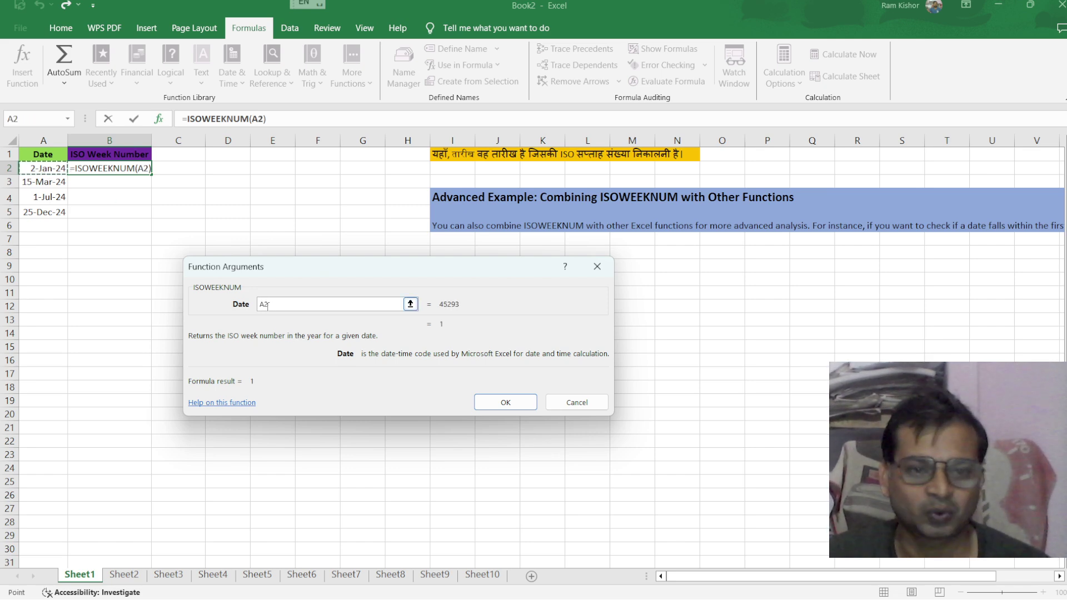
click(491, 406)
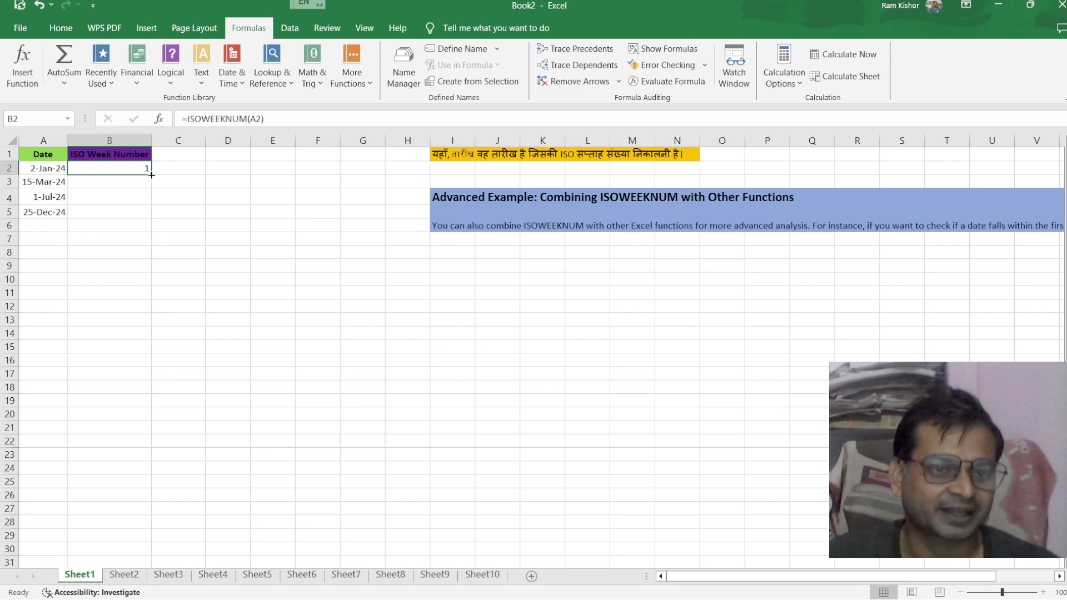
Fill the B2 week formula down to B5, giving weeks 11, 27 and 52
drag(151, 175, 151, 217)
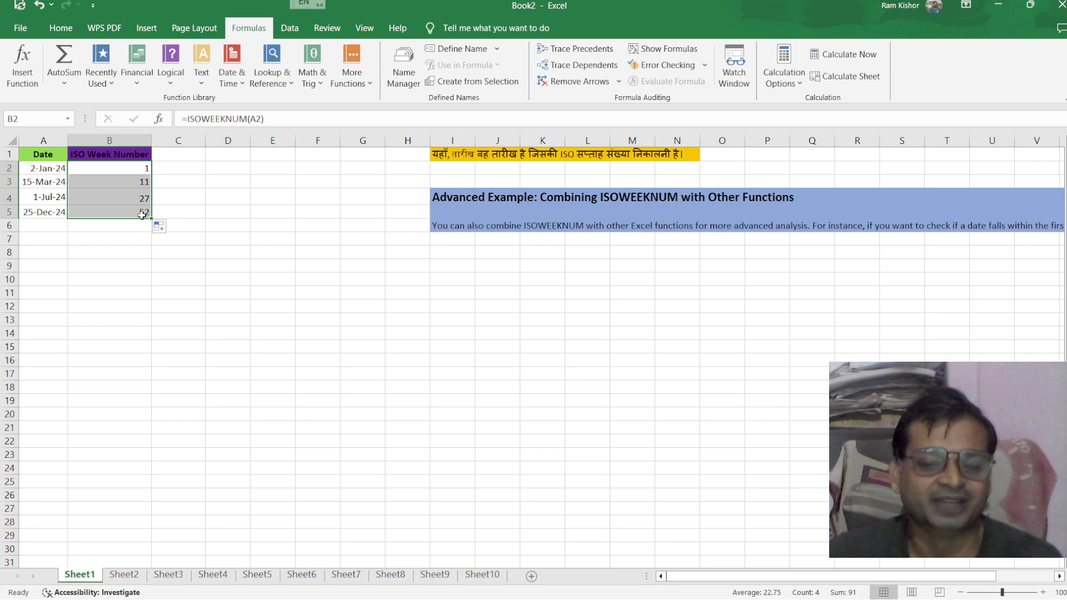
Enter =ISOWEEKNUM(A2) in C2 using the autocomplete suggestion
click(177, 168)
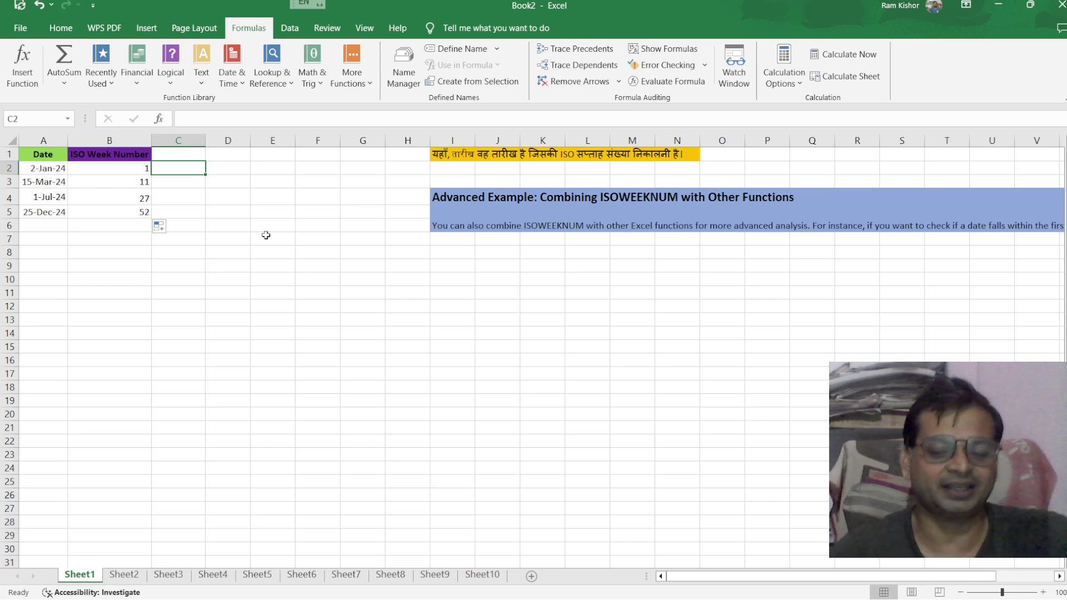
text(=)
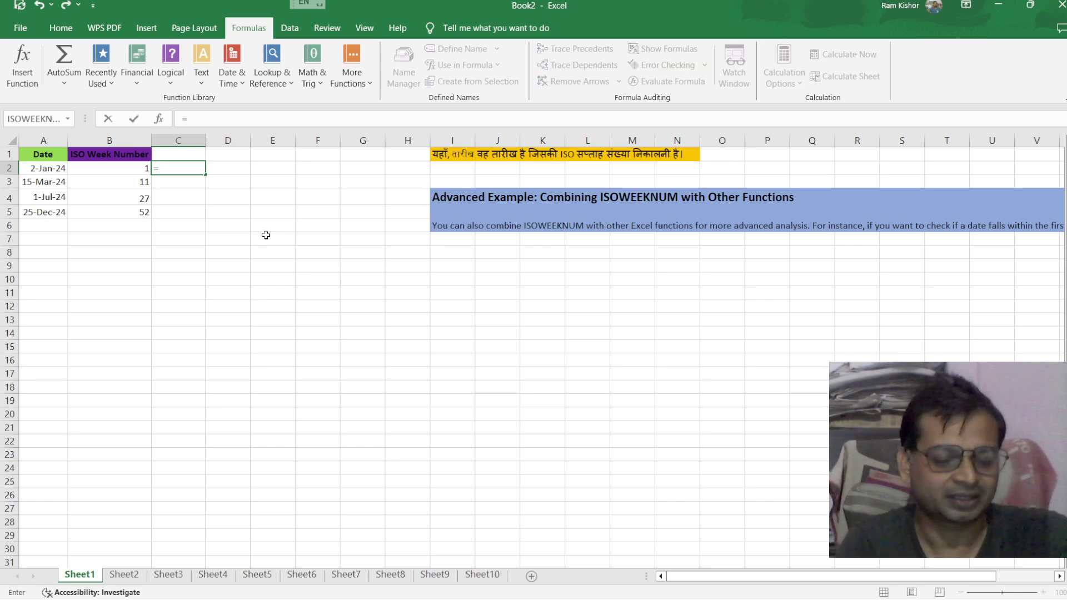
text(is)
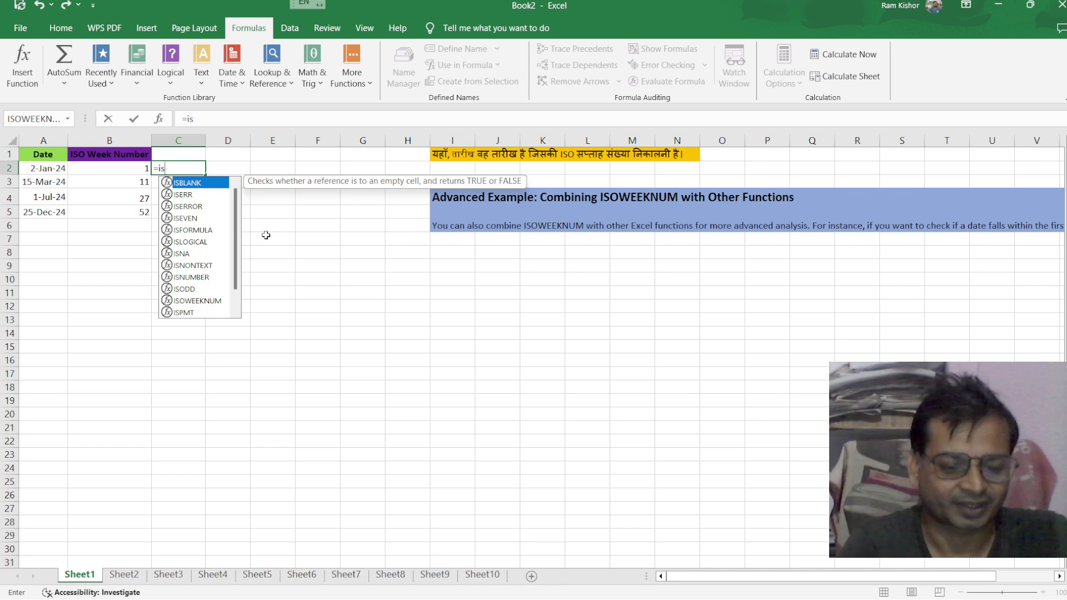
text(o)
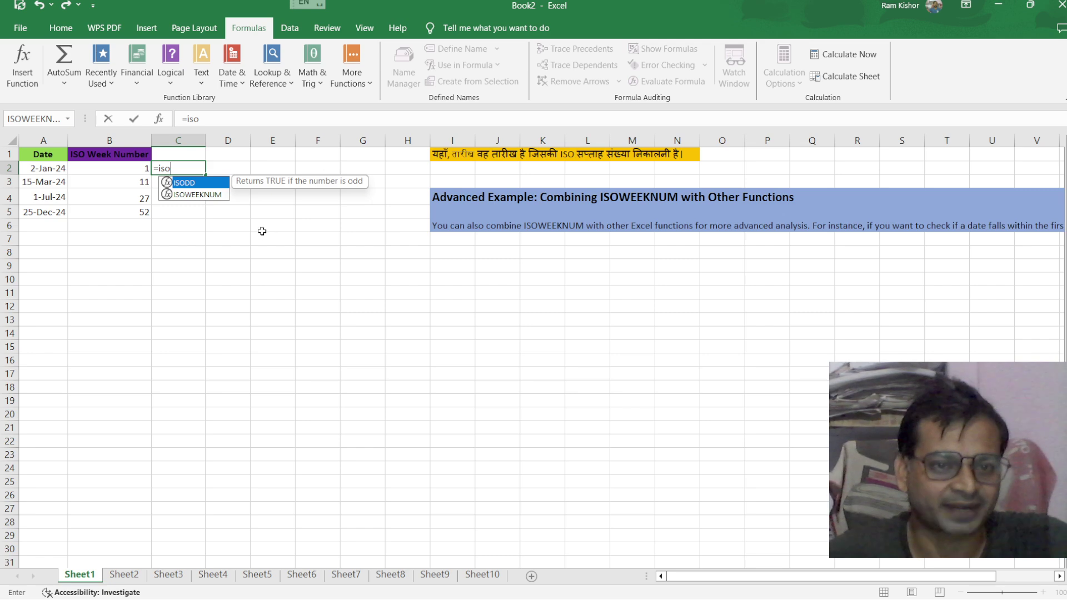
double_click(211, 196)
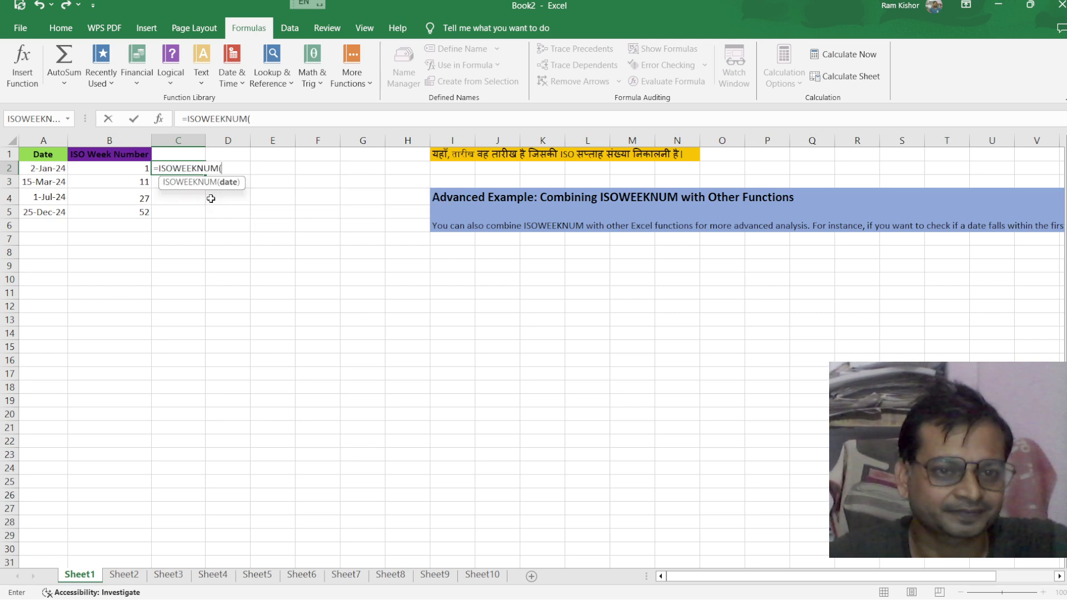
click(43, 169)
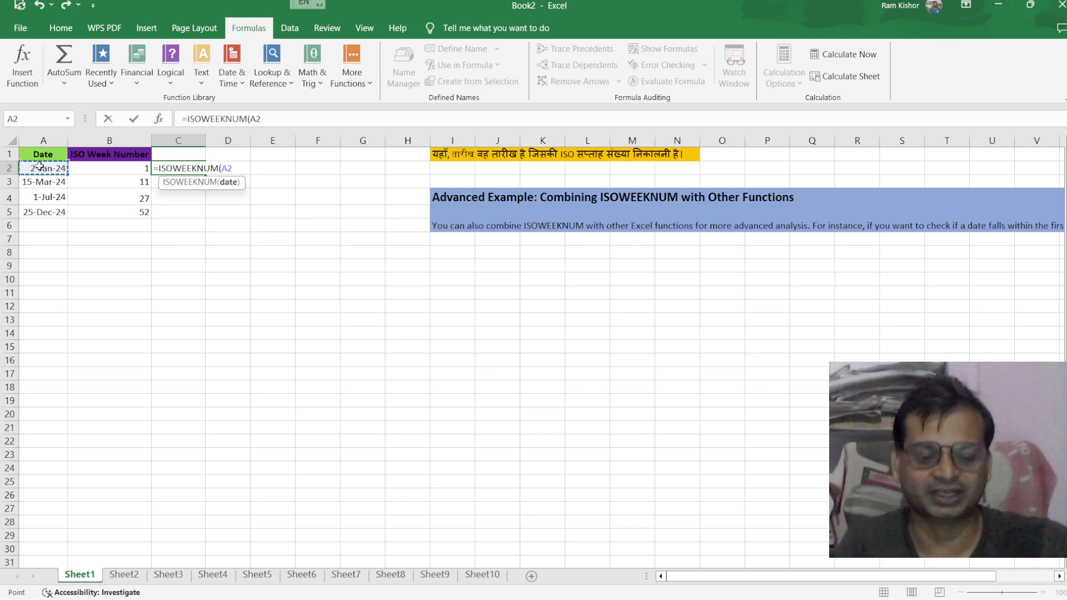
text())
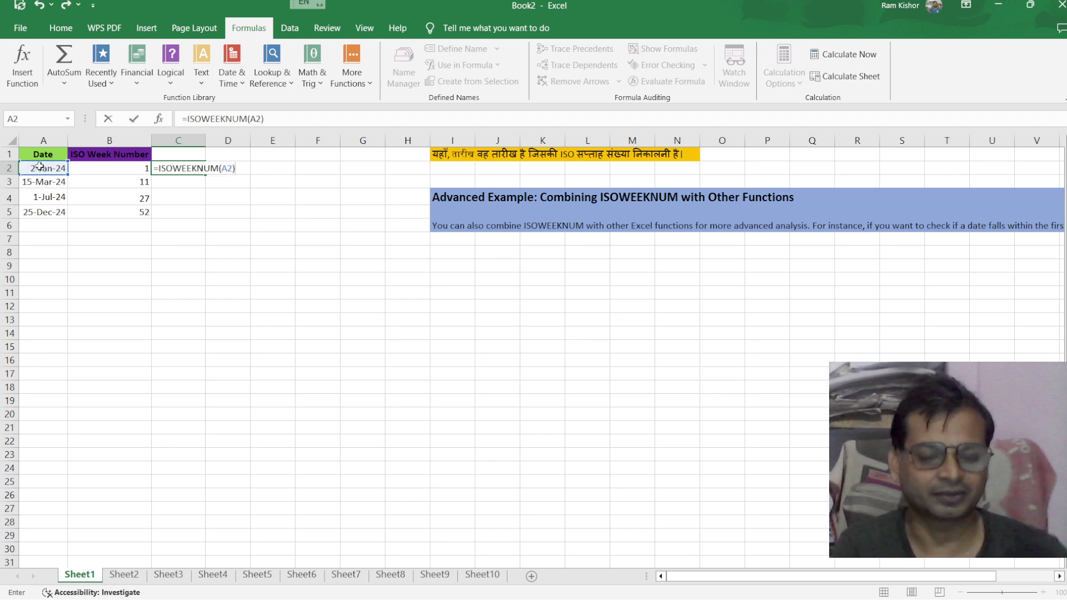
key(Return)
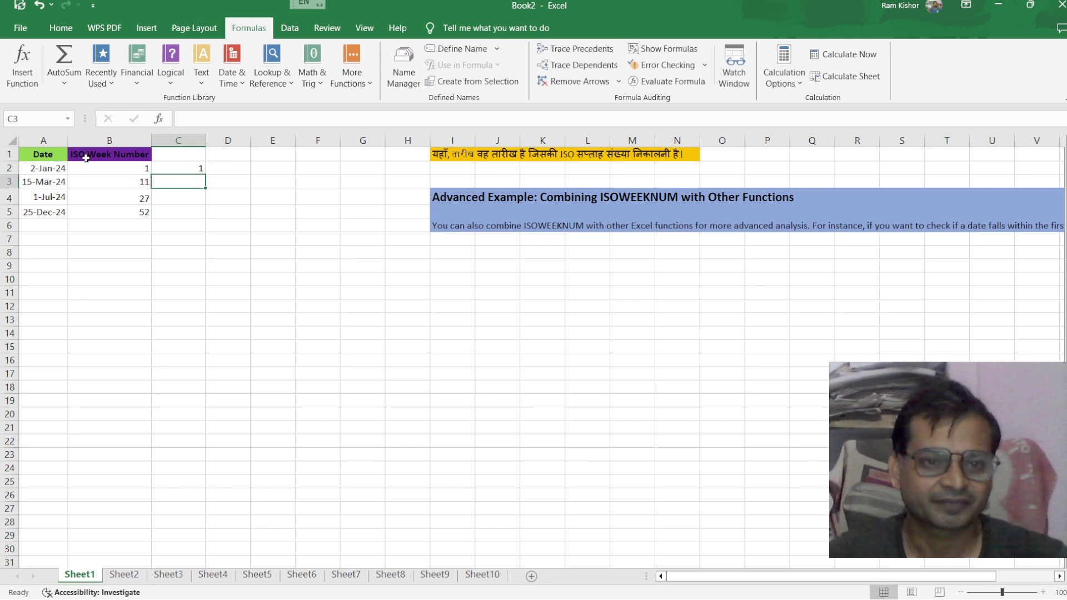
Copy the C2 formula down to C5, showing weeks 1, 11, 27 and 52
click(187, 172)
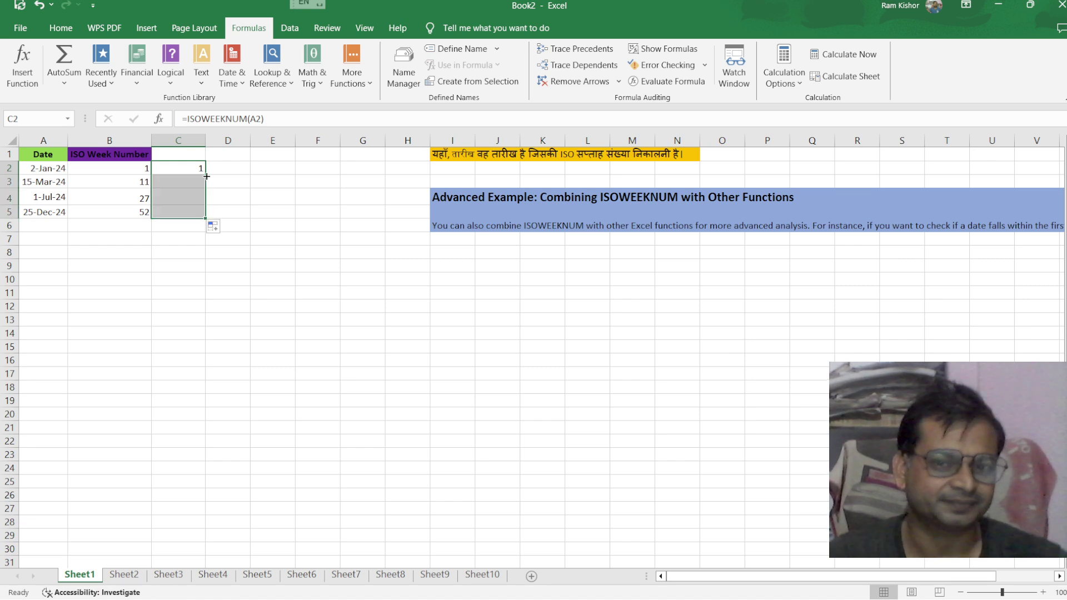
drag(206, 176, 207, 220)
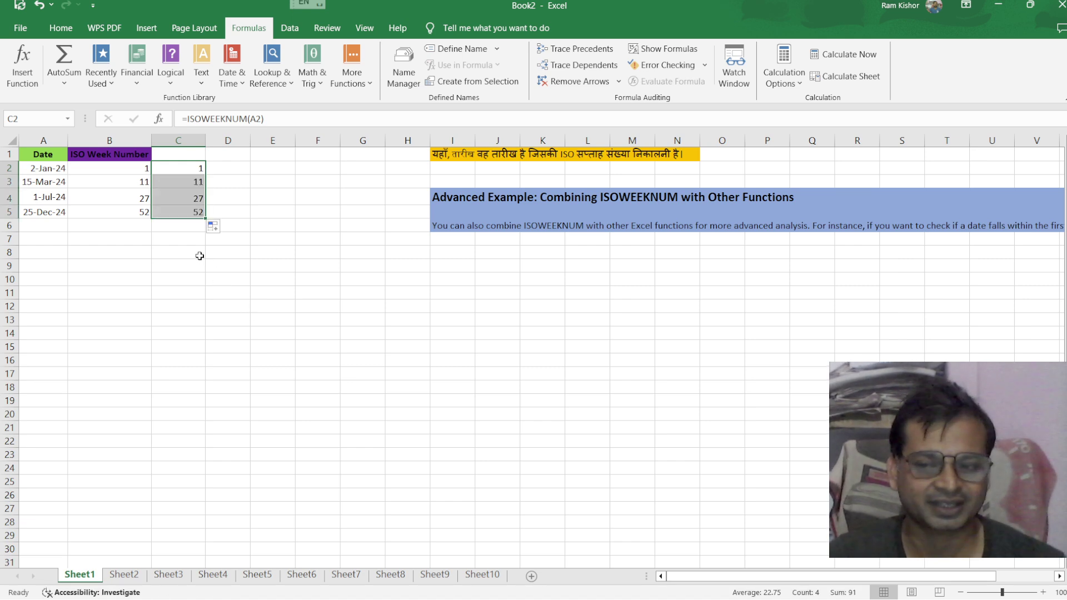
click(226, 168)
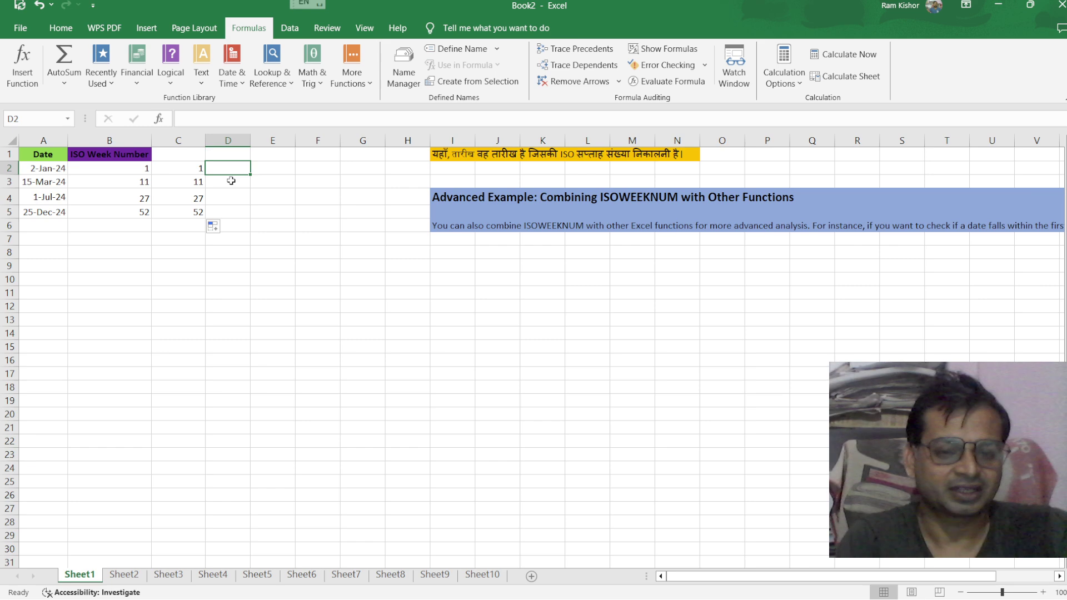
Start an IF formula in D2 whose condition uses ISOWEEKNUM(A2)
text(=)
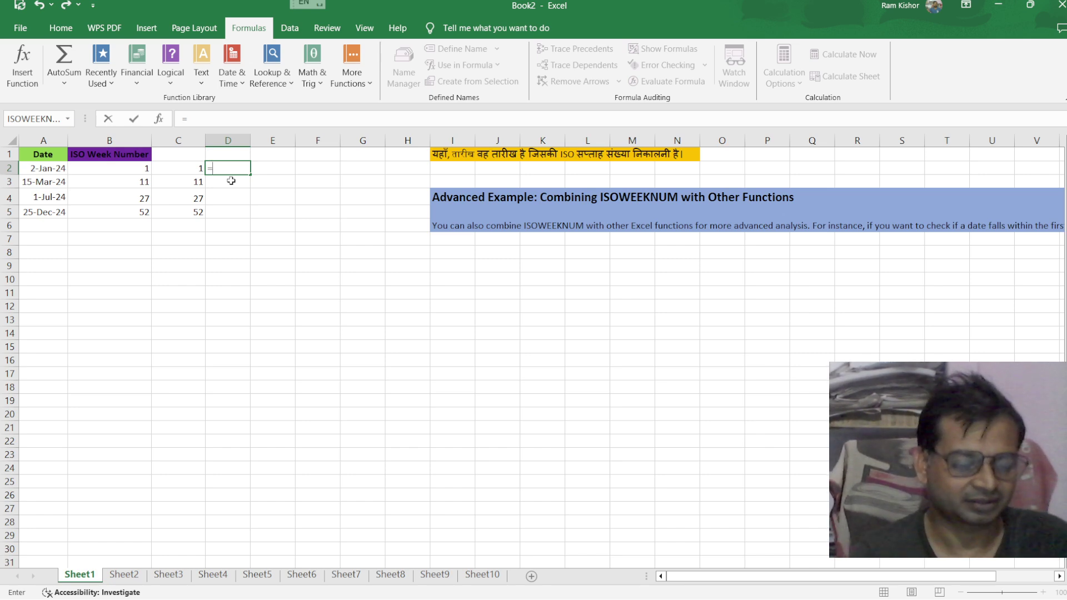
text(i)
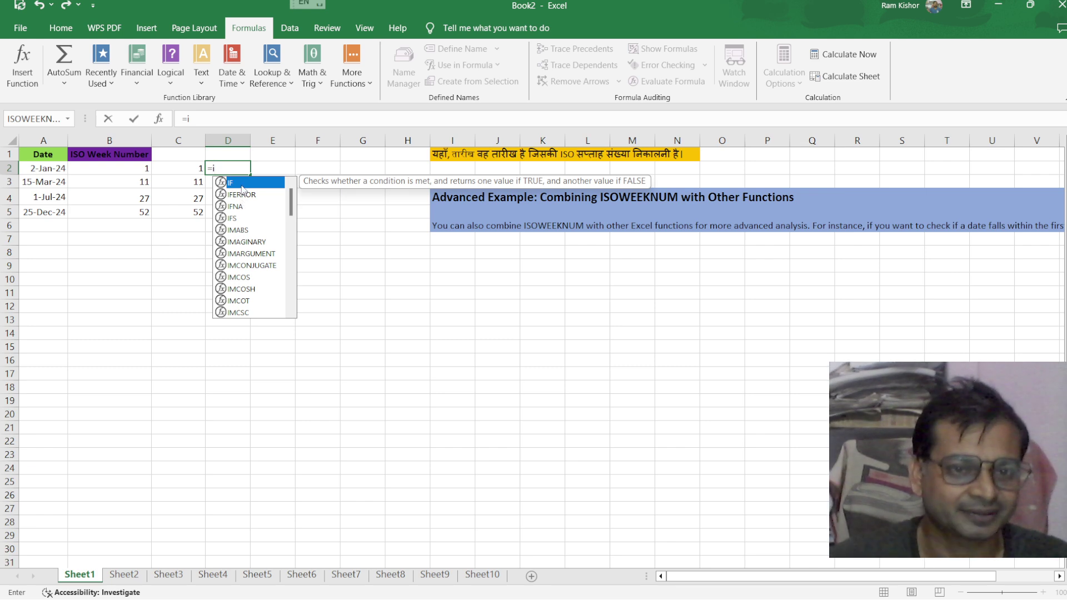
key(Tab)
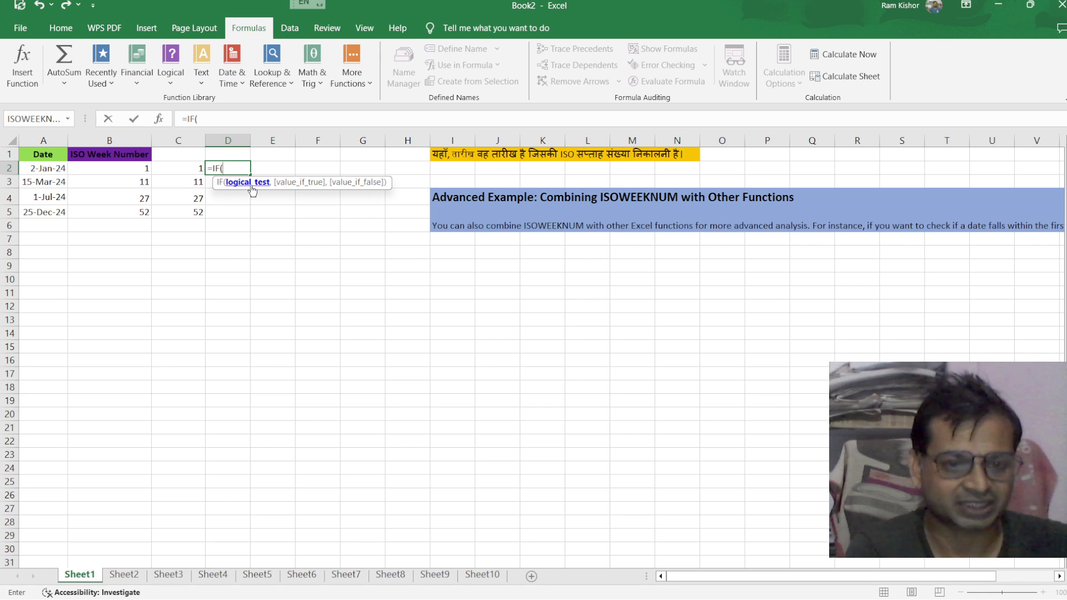
text(is)
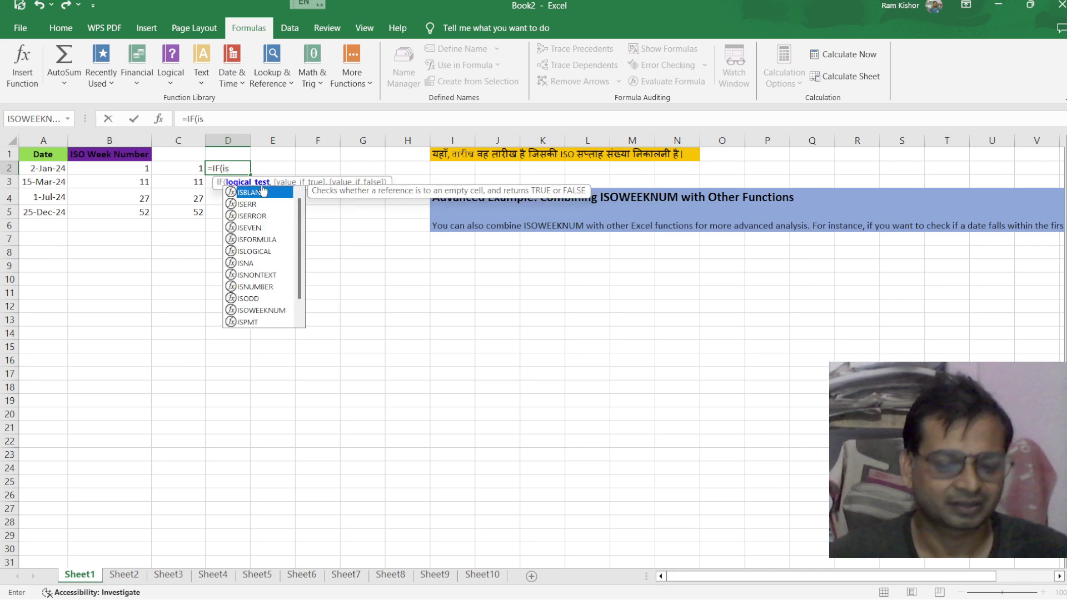
text(o)
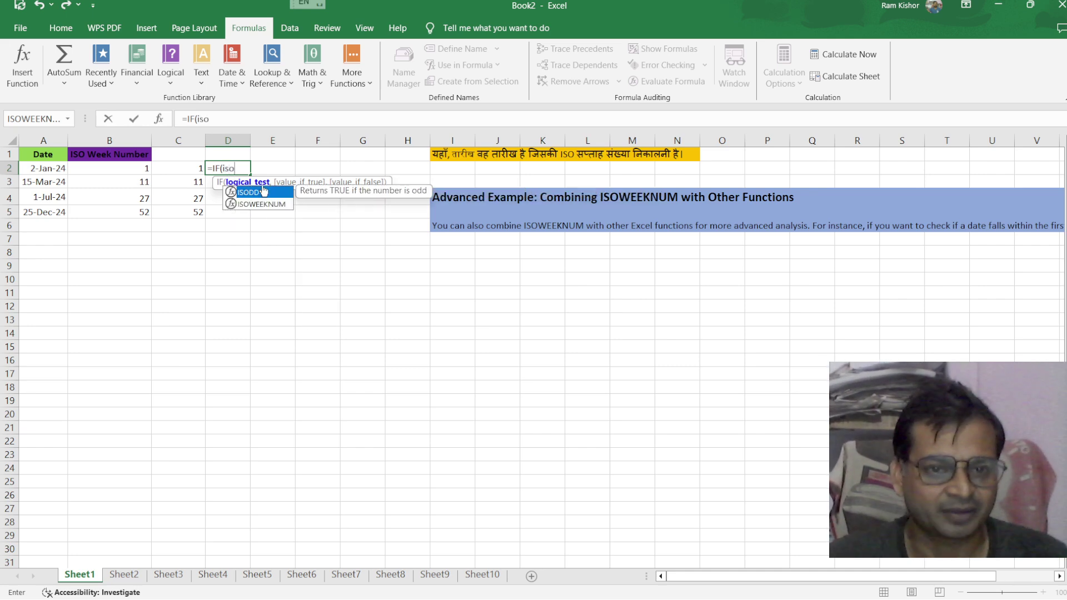
double_click(267, 204)
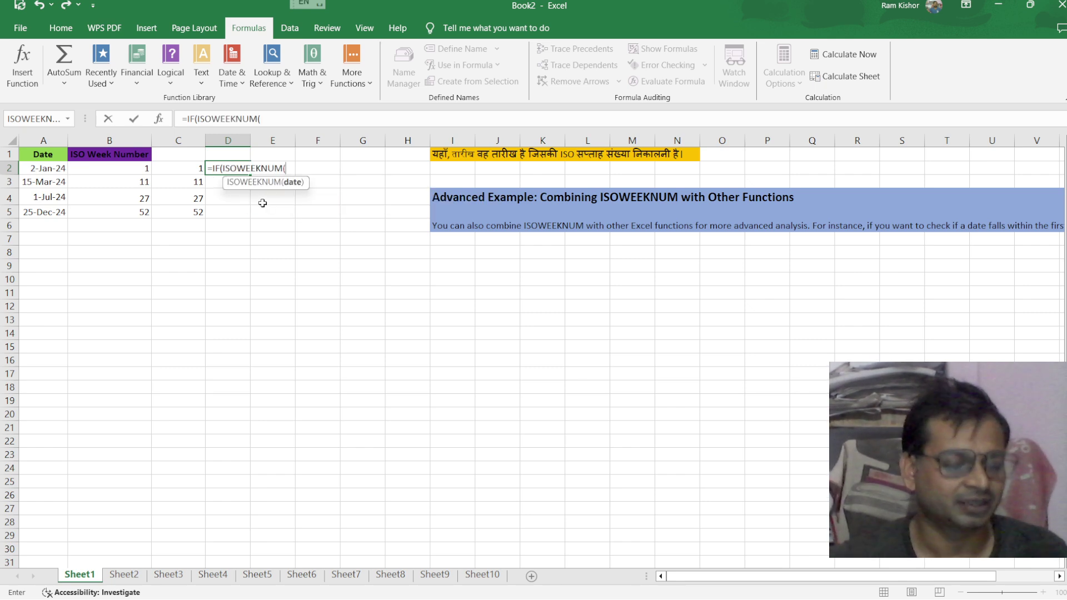
click(45, 169)
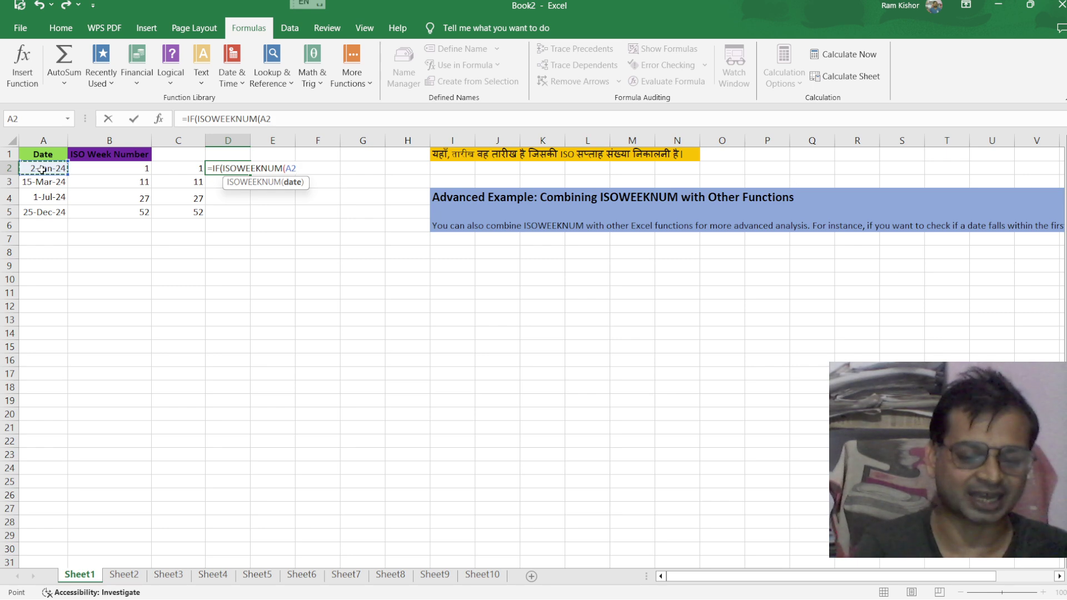
text()<)
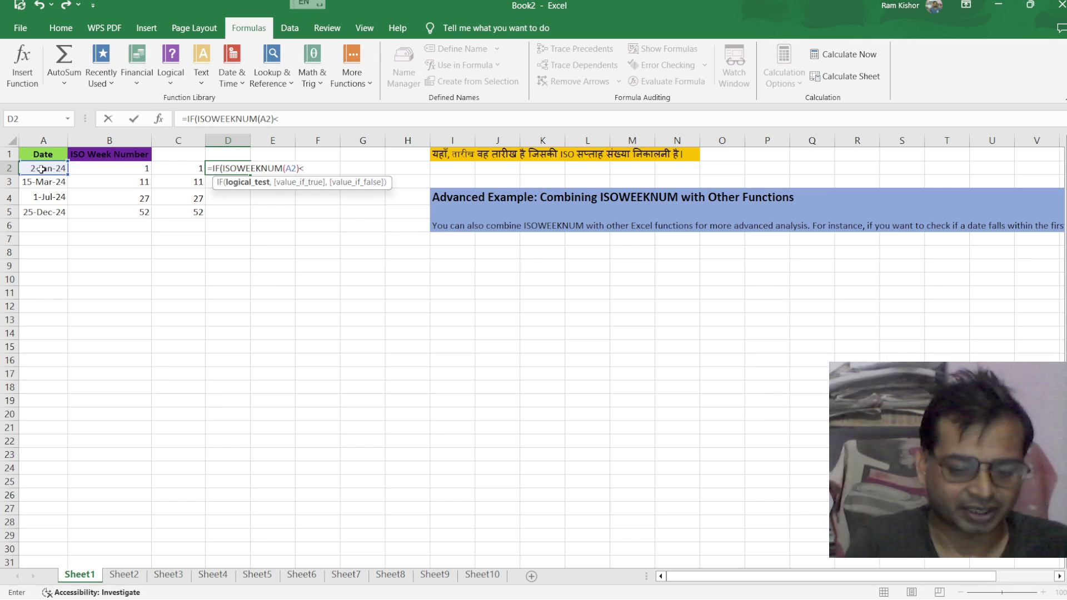
Complete the condition as week <=26 with results "First Half" and "Second Half"
text(=)
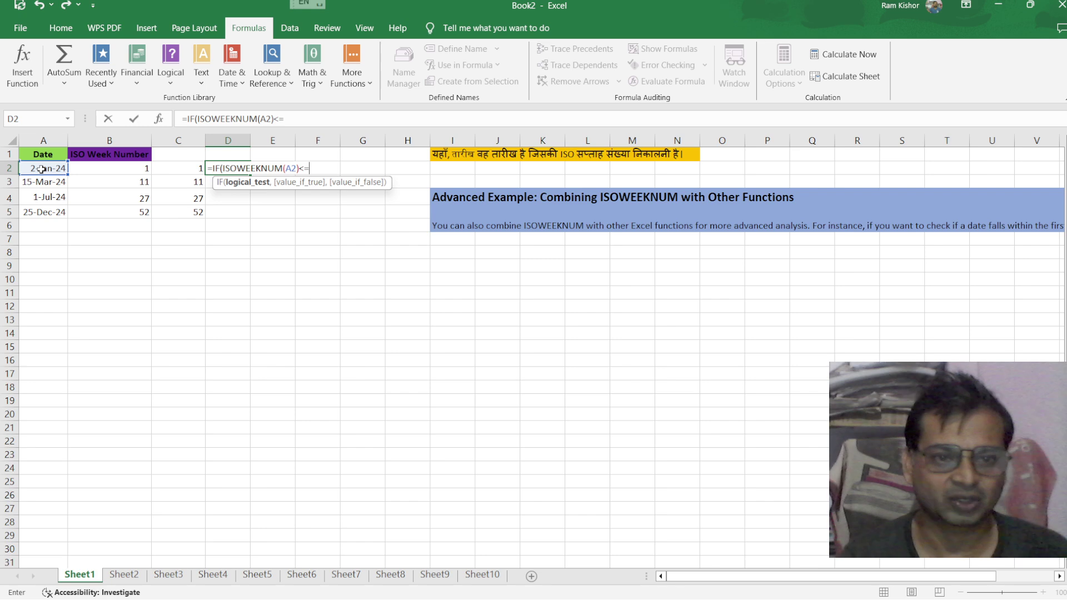
text(26)
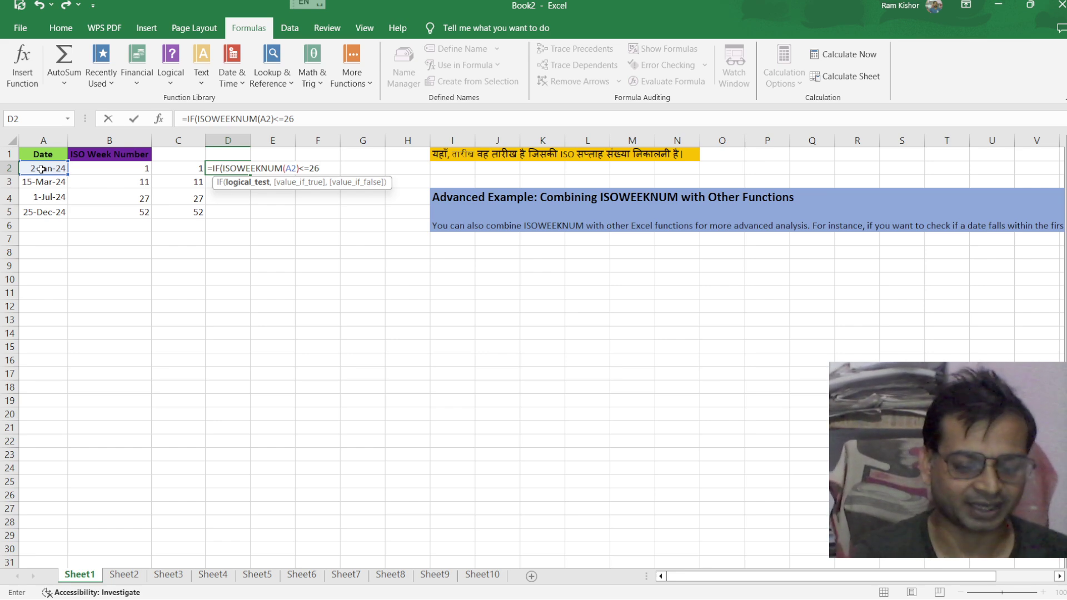
text(,)
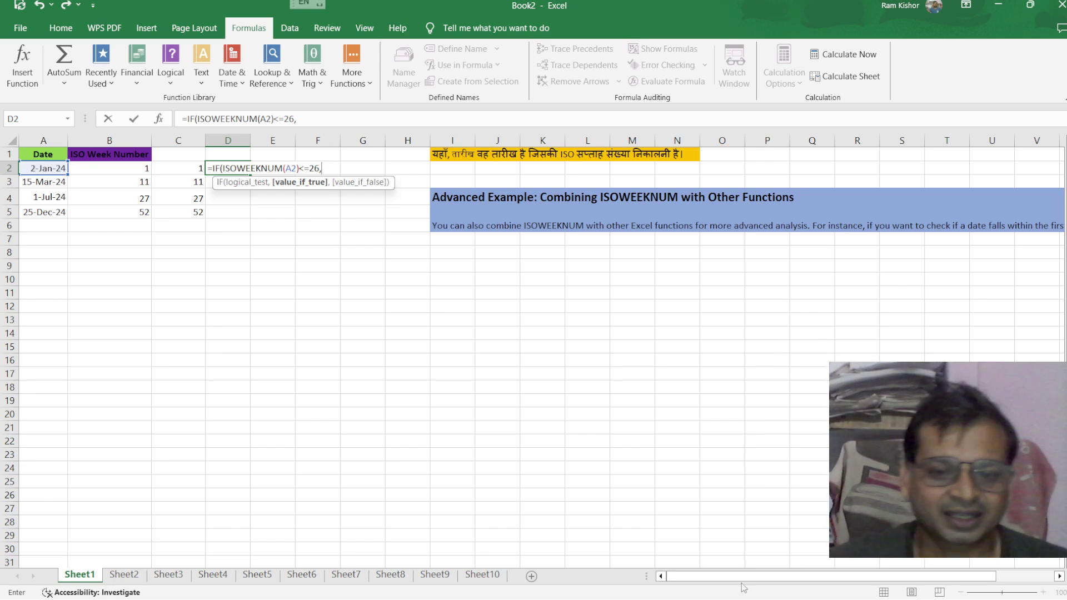
drag(737, 578, 794, 578)
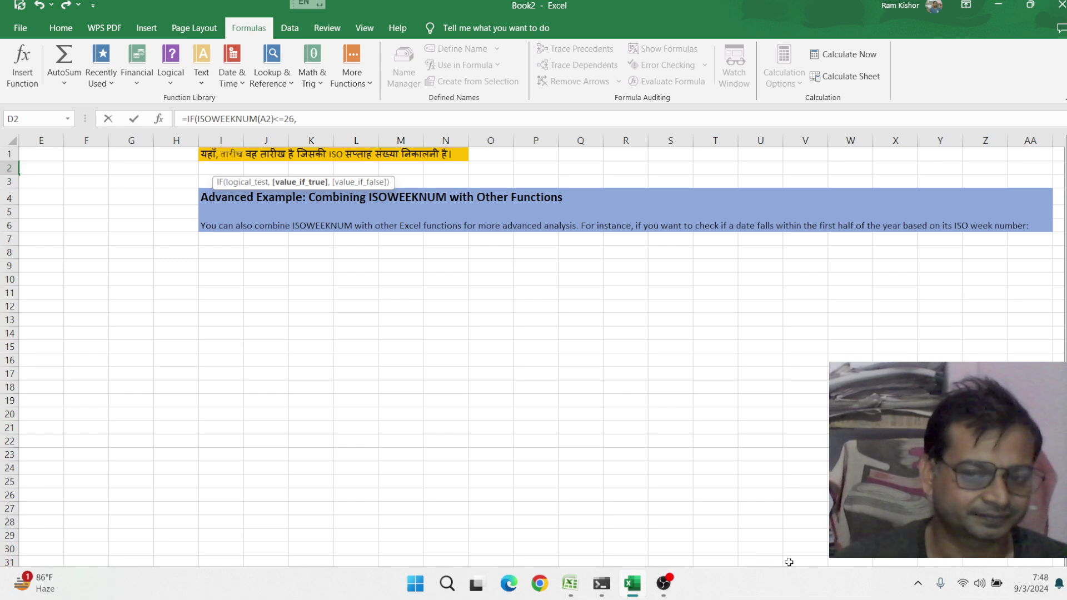
drag(762, 584, 703, 583)
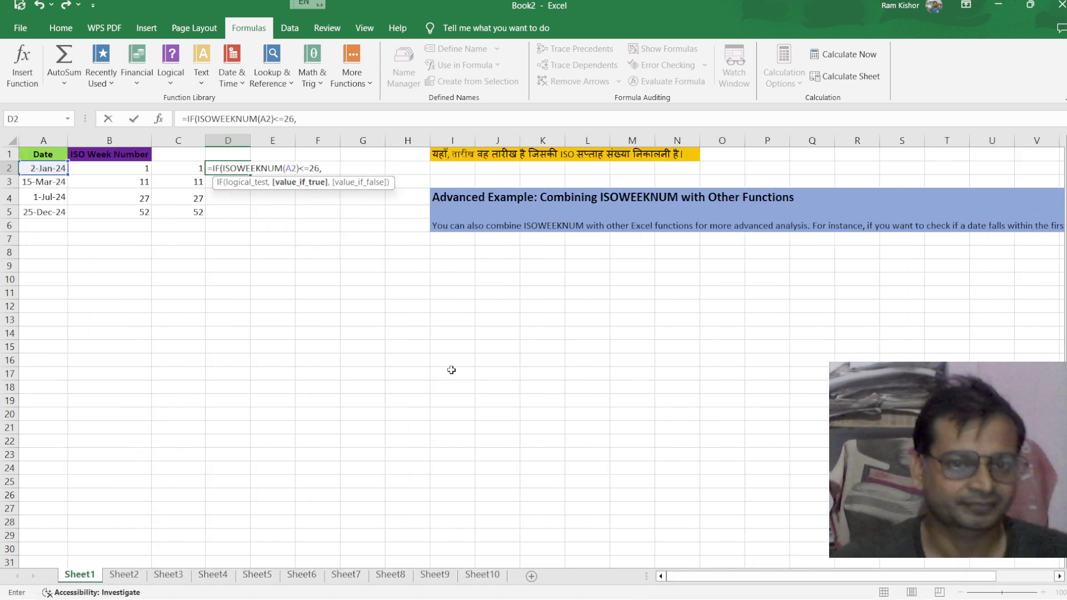
text(")
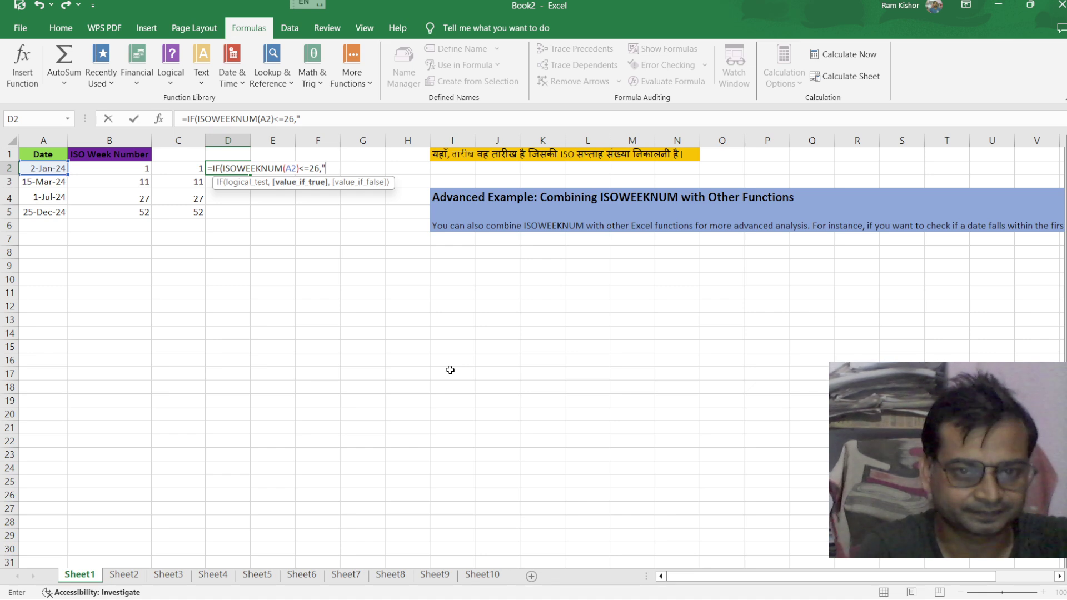
text(F)
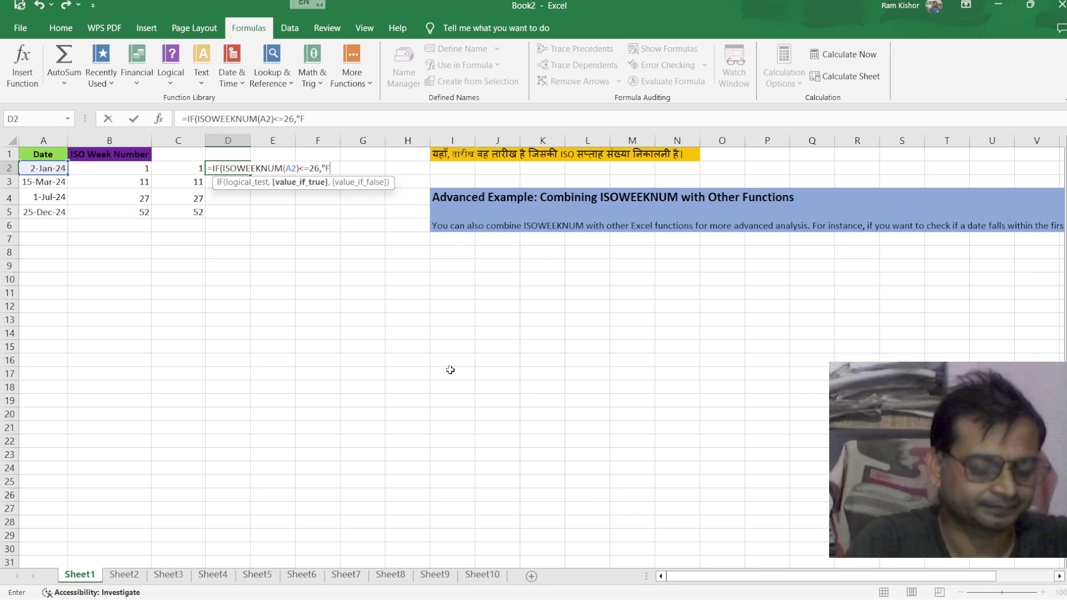
text(irs)
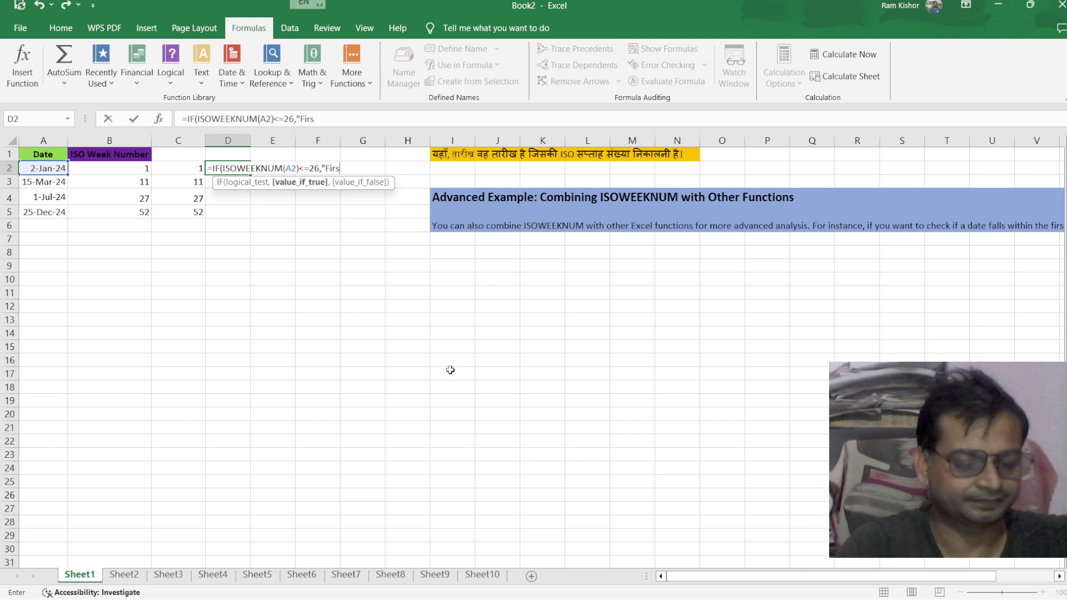
text(t )
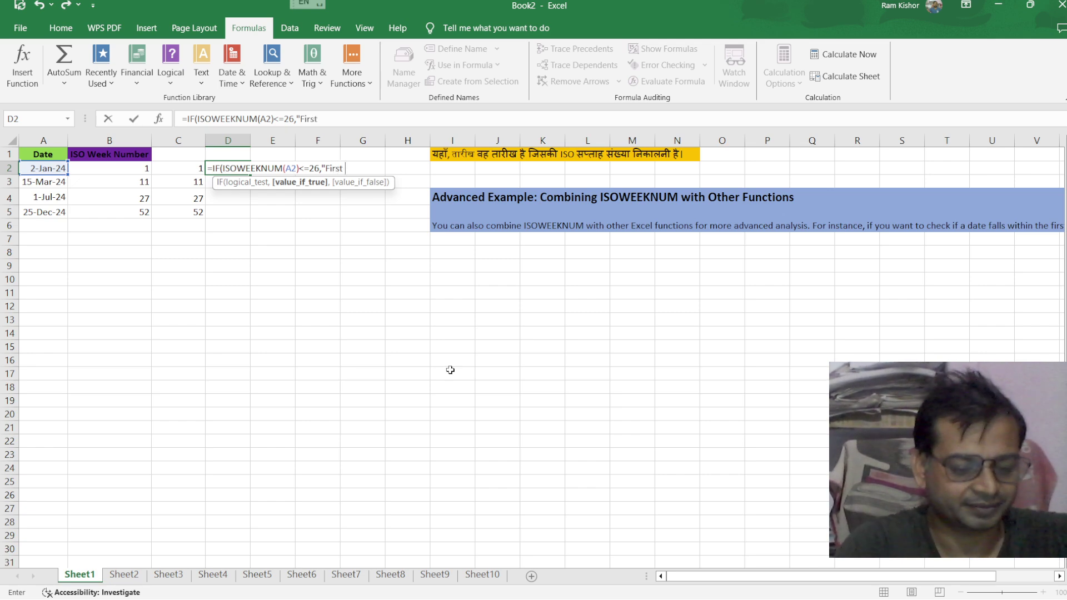
text(Hal)
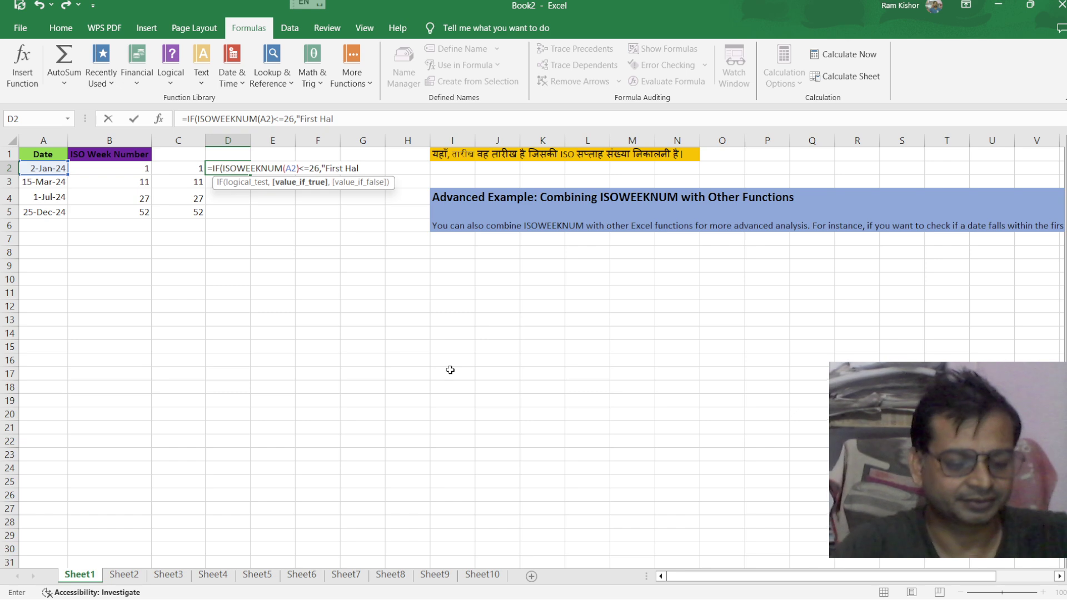
text(f")
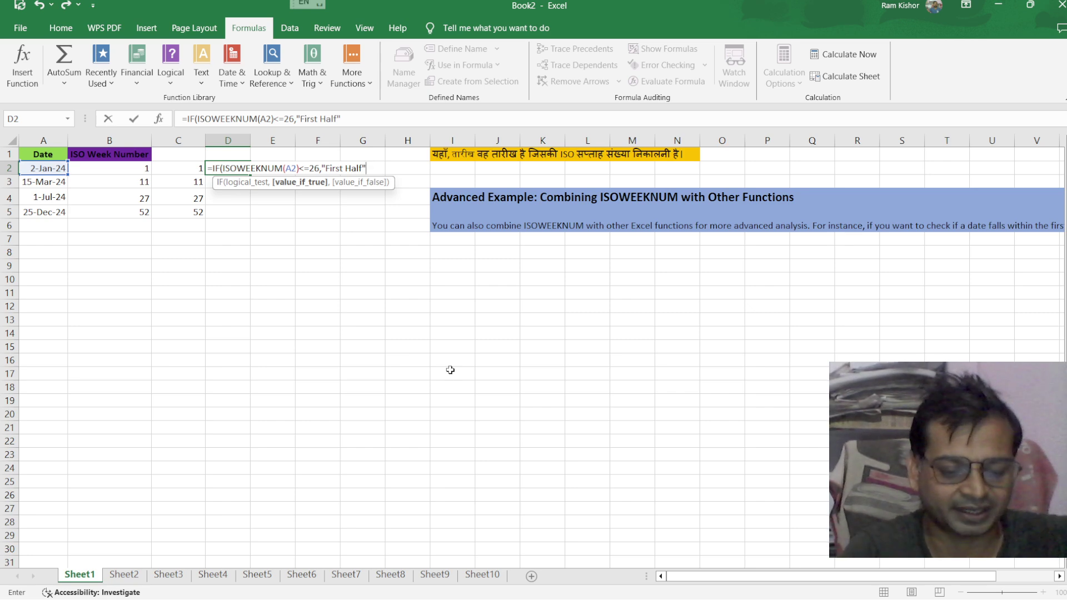
text(,)
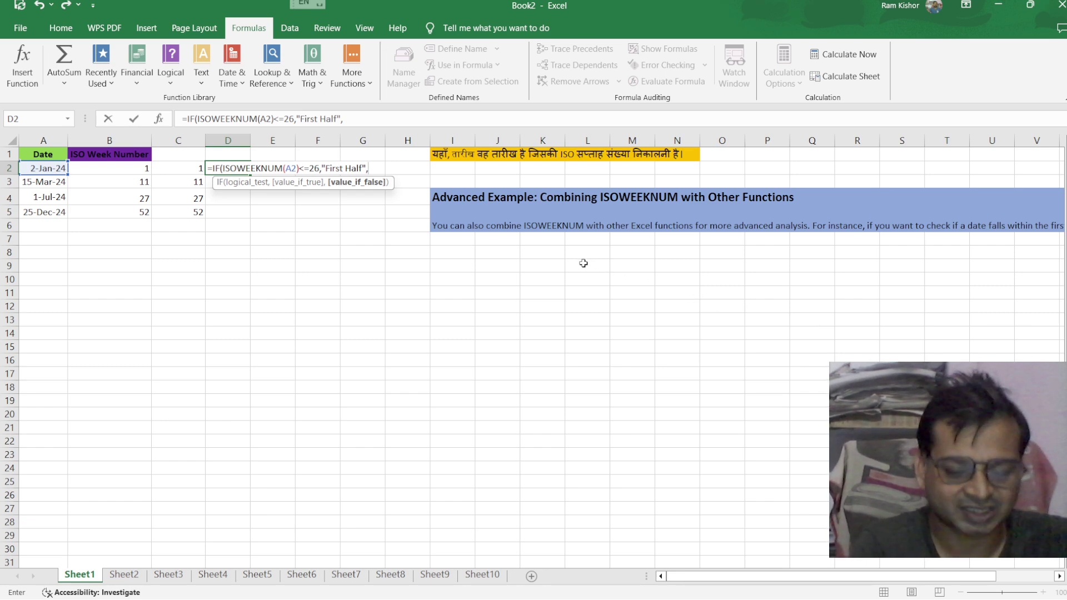
text(")
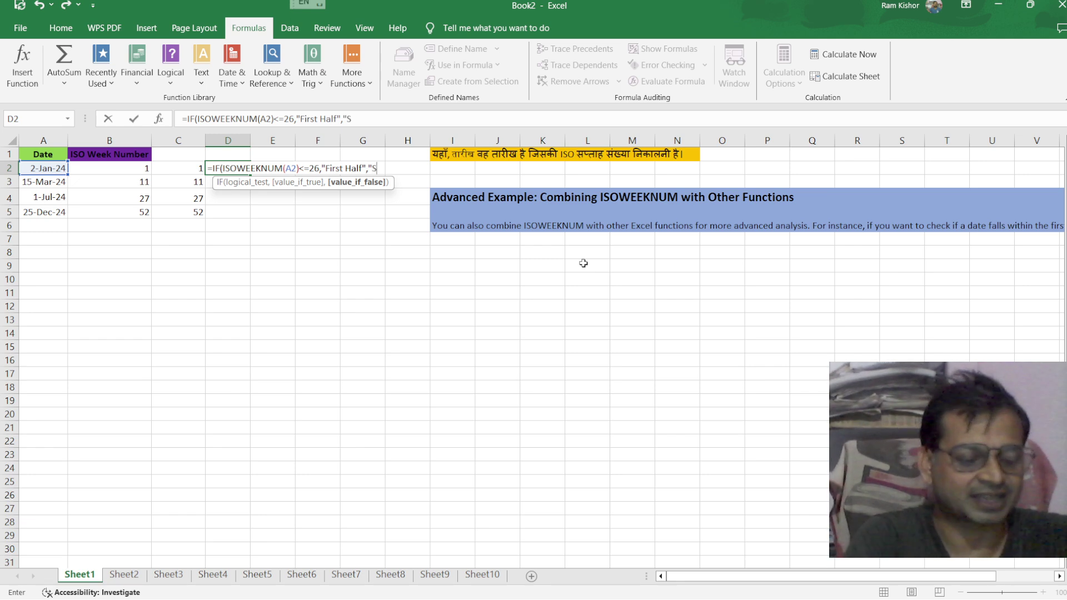
text(Secon)
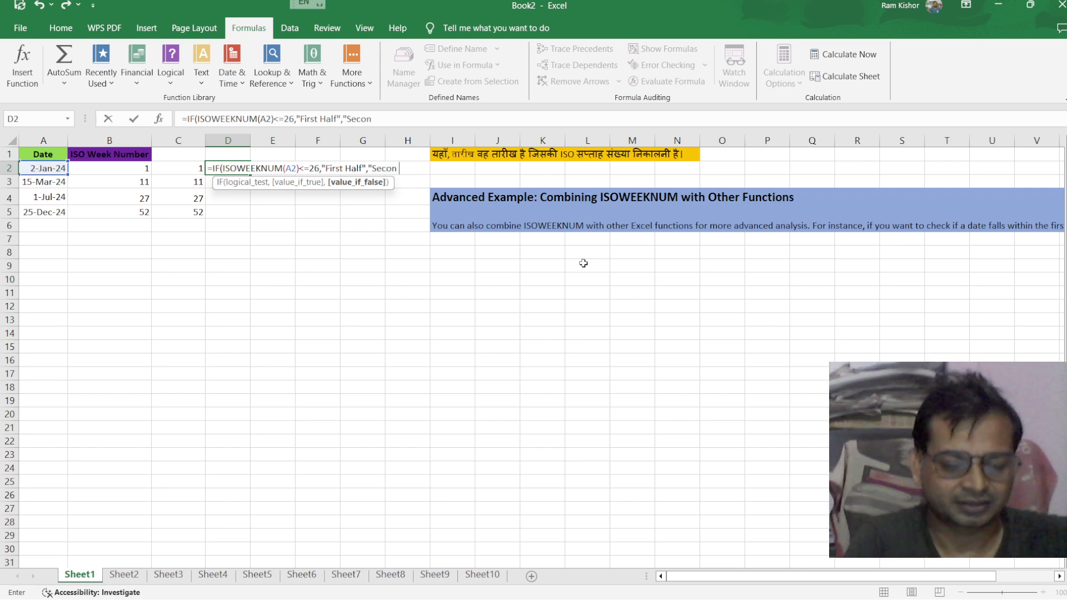
text(d )
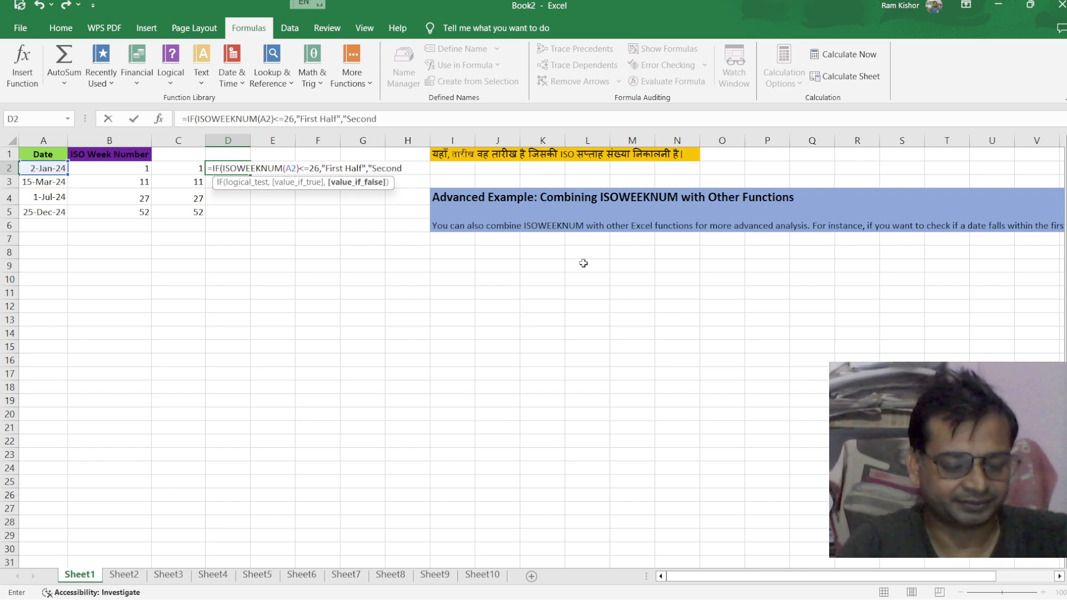
text(Half")
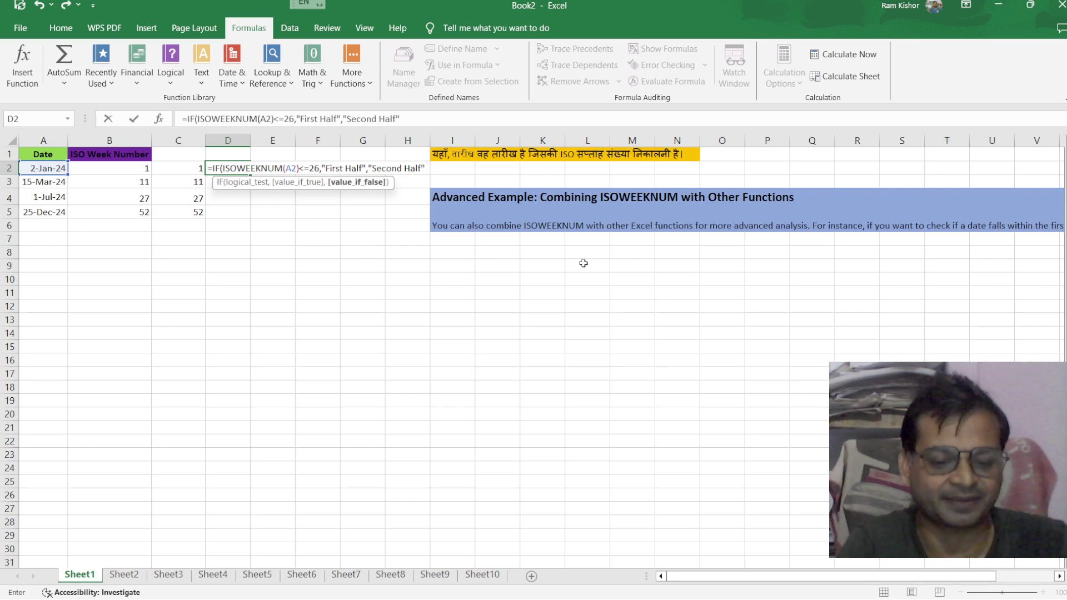
text())
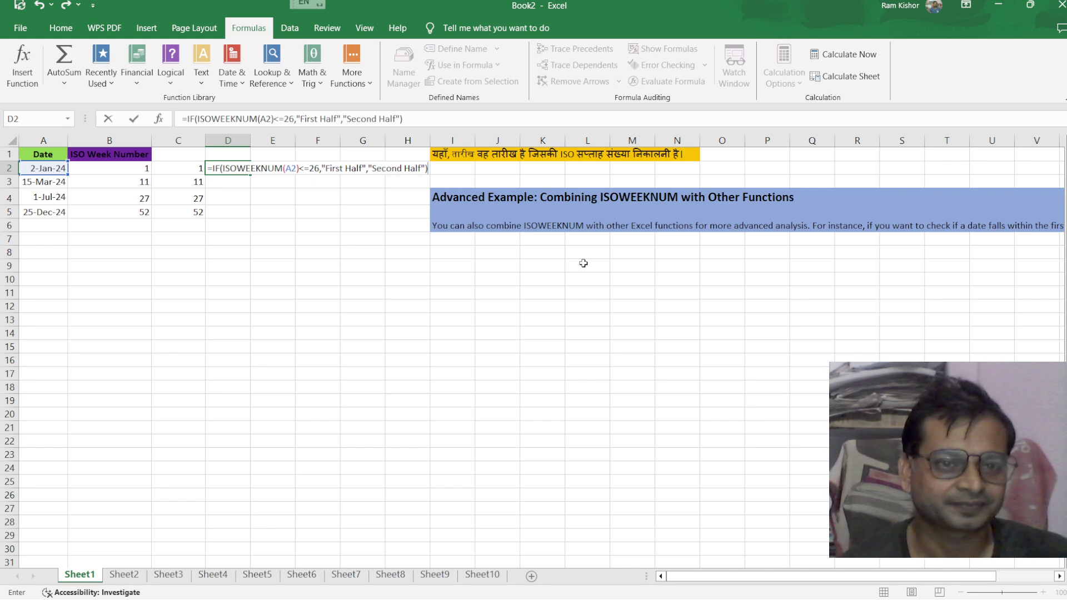
Commit the D2 half-year formula, fill it down to D5, and autofit column D
key(Return)
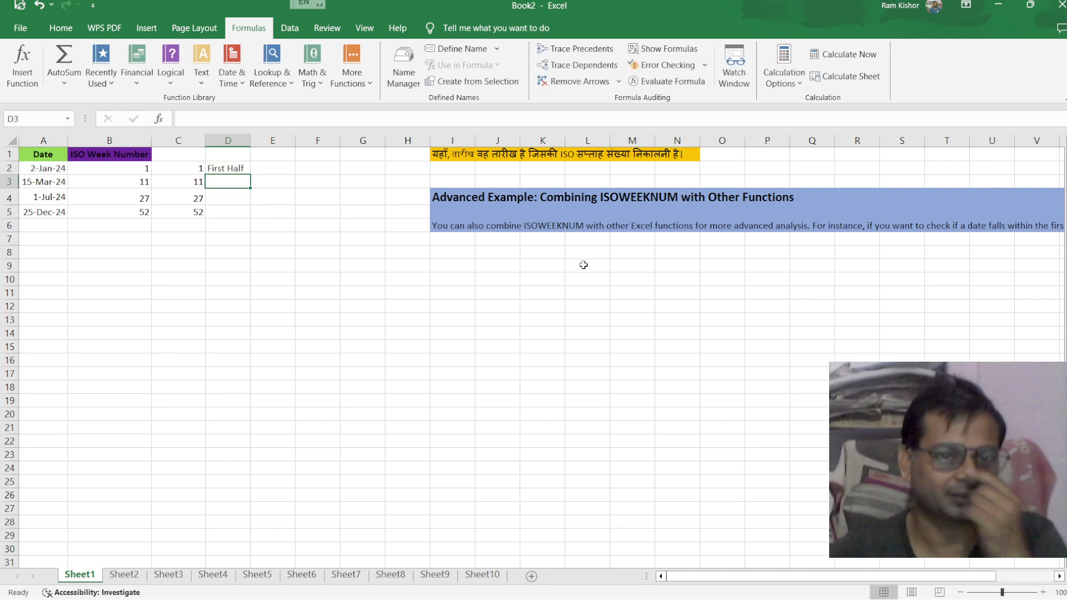
click(238, 168)
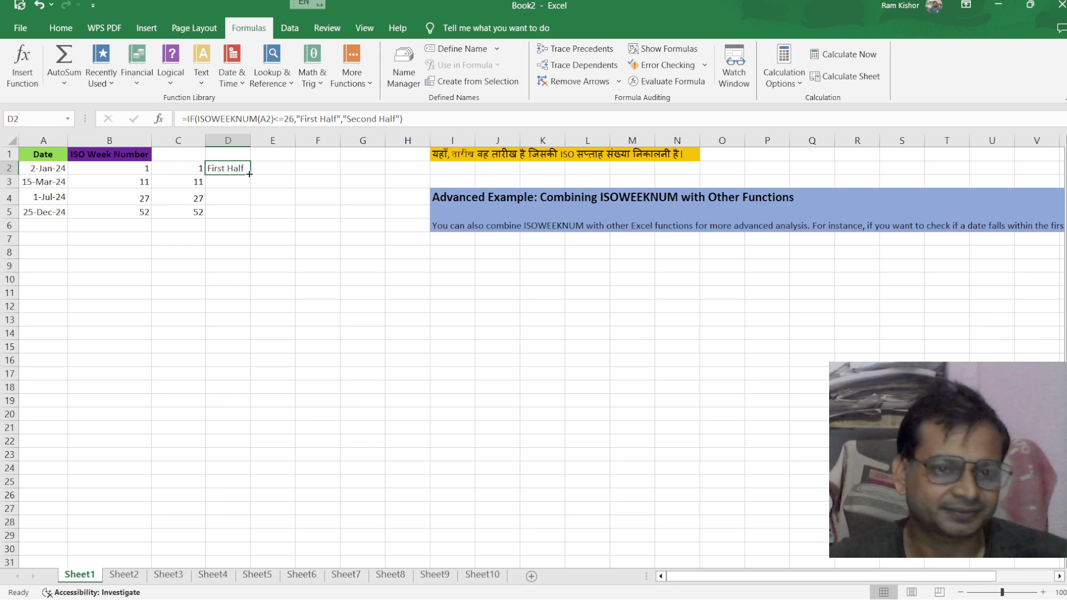
double_click(249, 174)
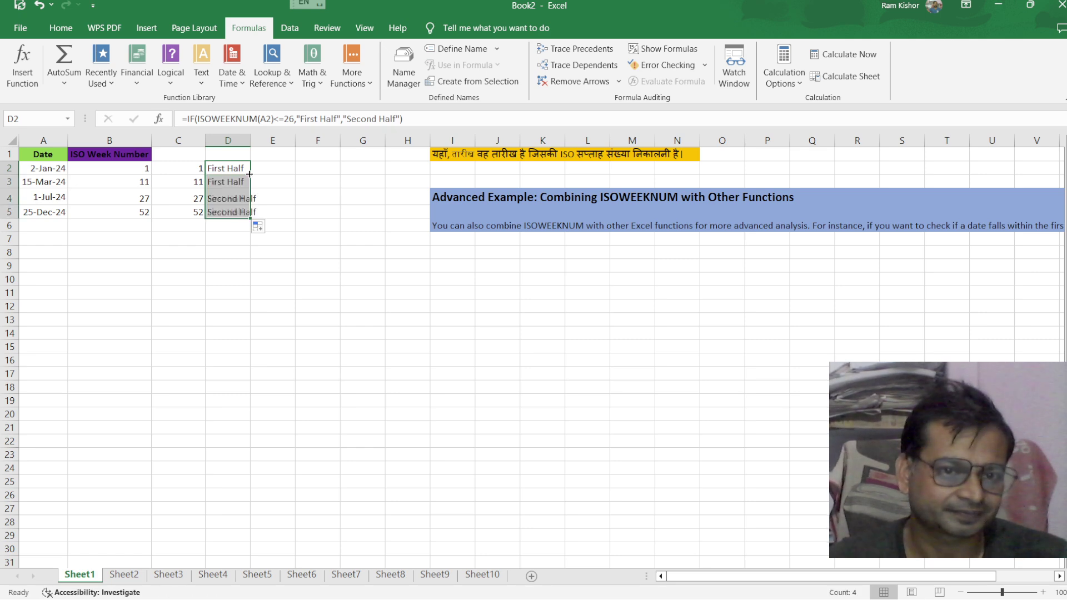
double_click(249, 140)
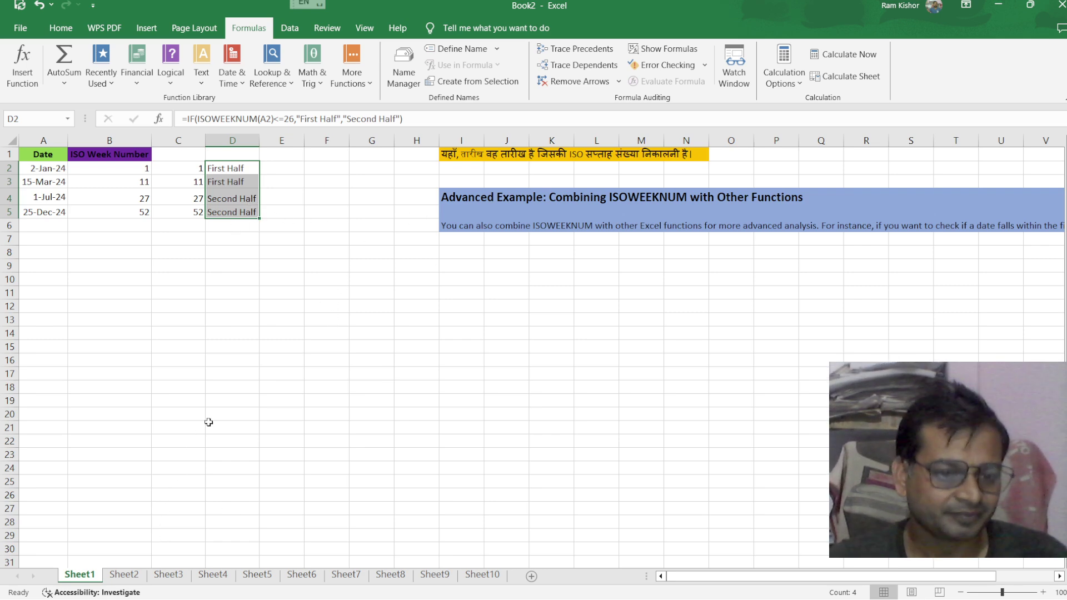
On Sheet2, enter =ISOWEEKNUM(A2) in C2, which returns #VALUE!
click(126, 578)
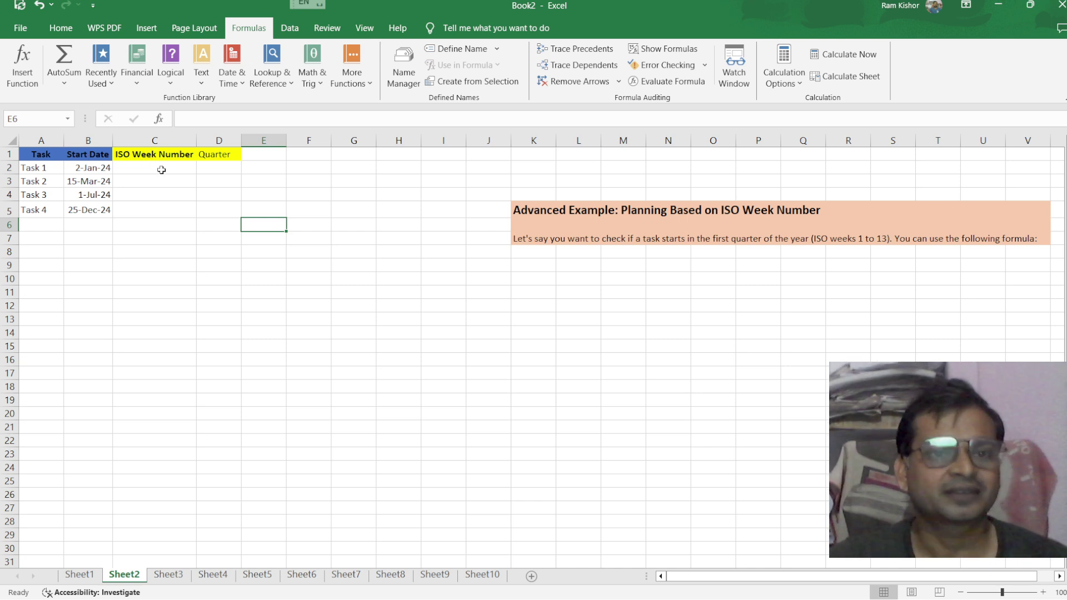
click(161, 169)
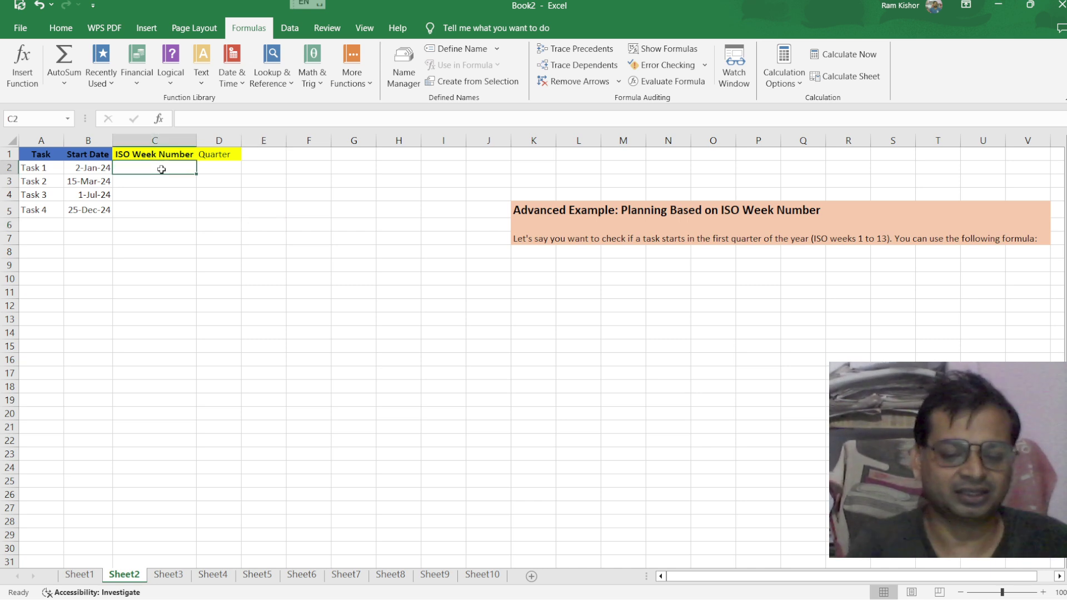
text(=)
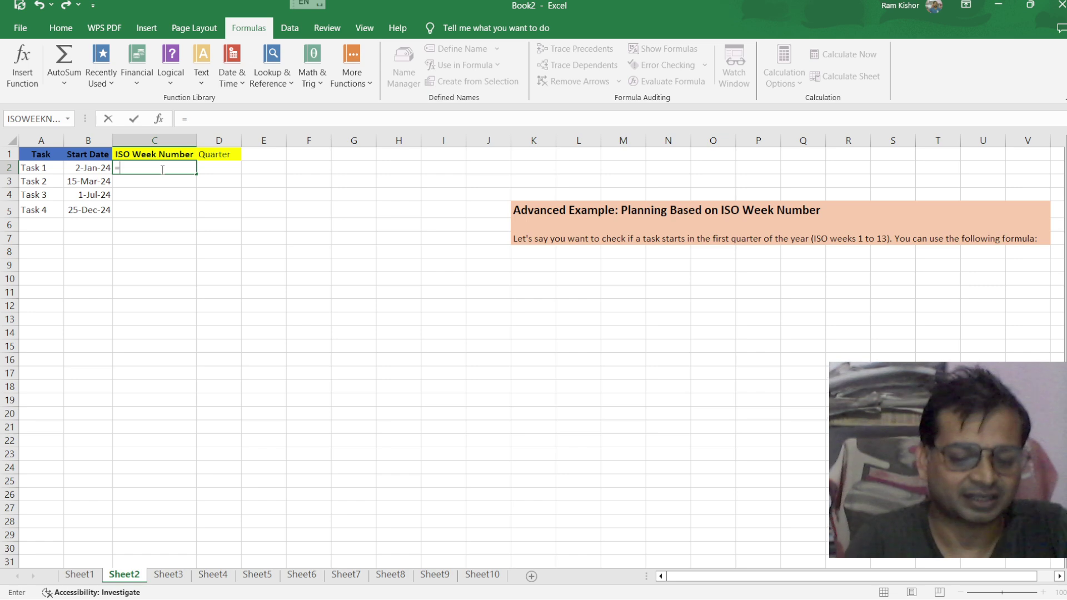
text(is)
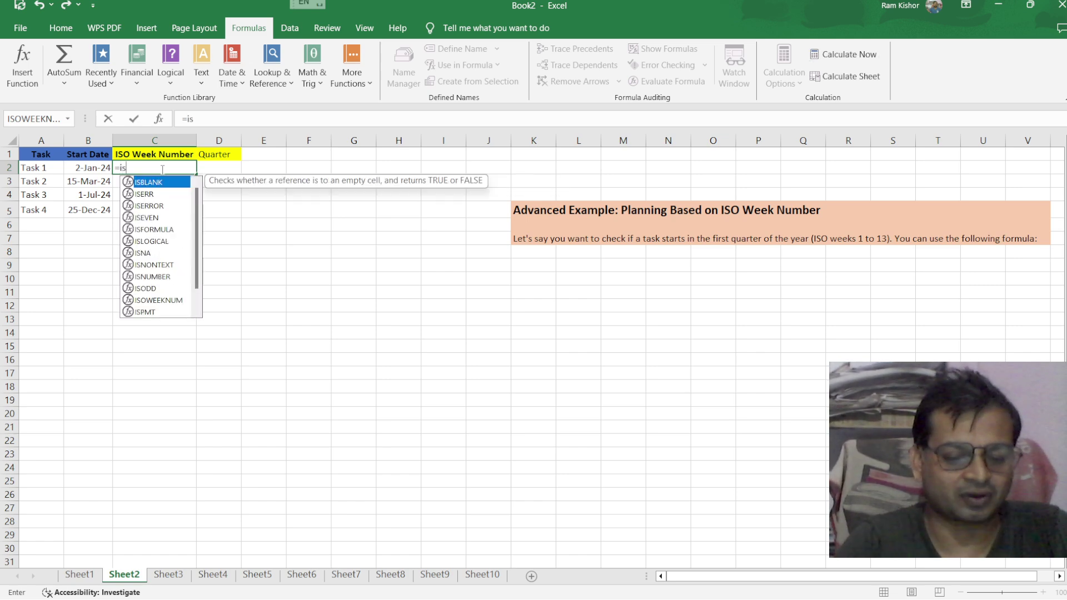
text(o)
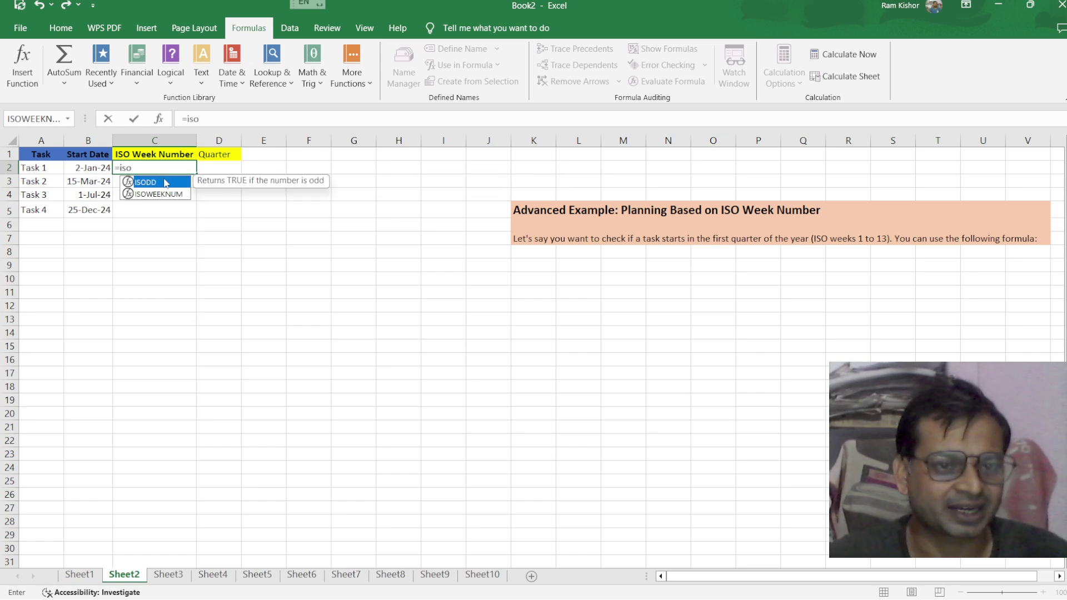
double_click(160, 195)
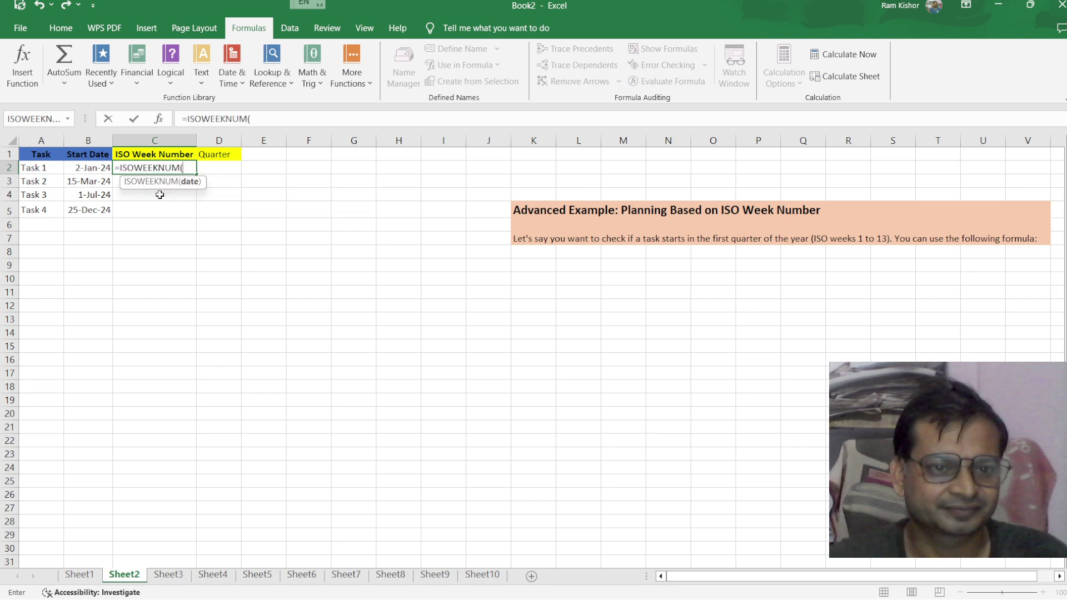
click(34, 168)
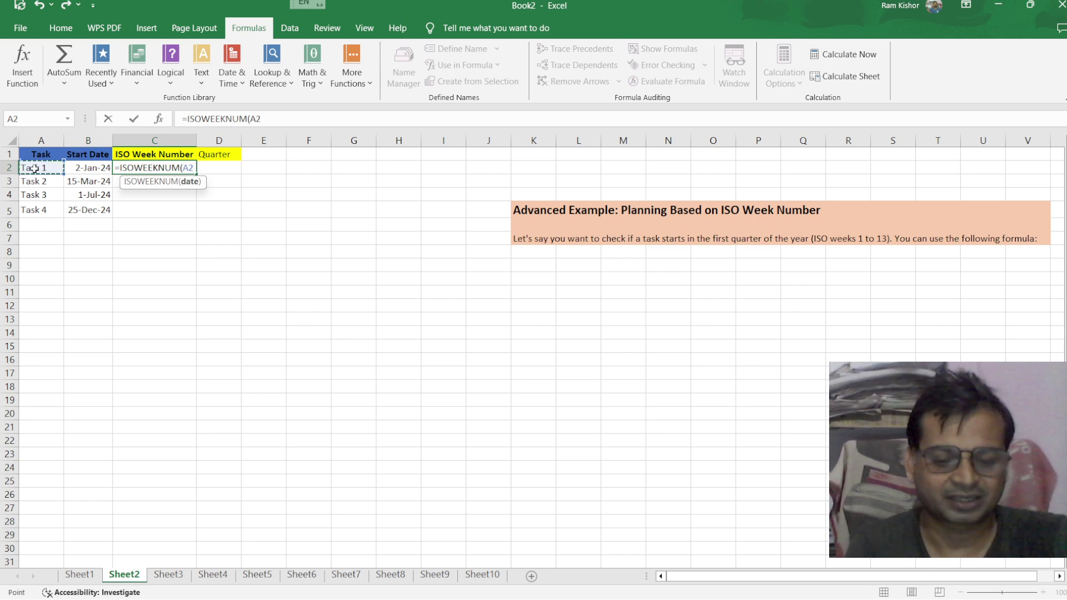
text())
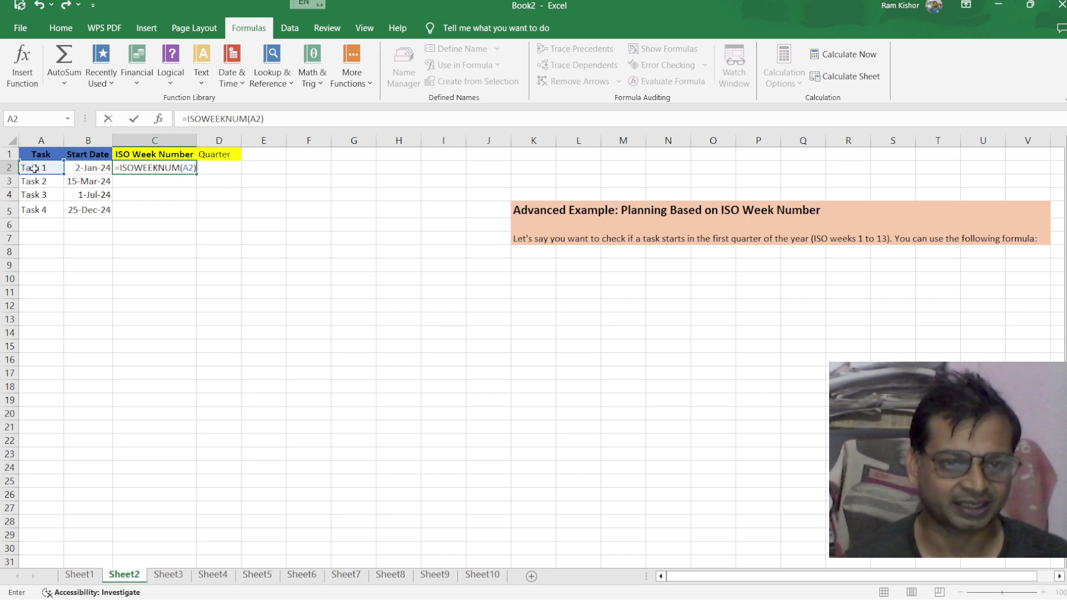
key(Return)
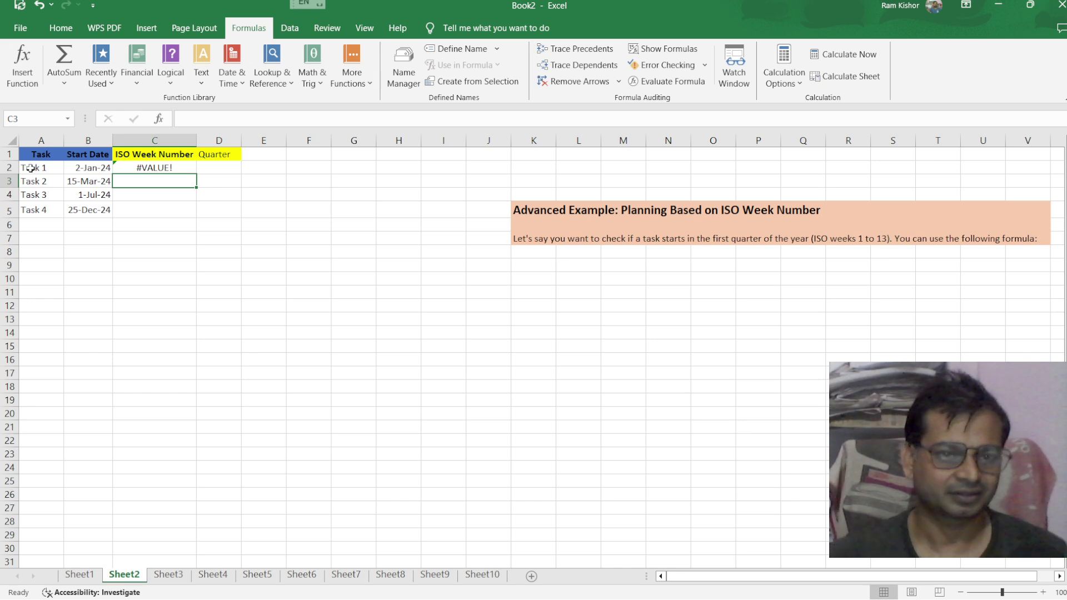
Fix C2's formula to =ISOWEEKNUM(B2) so Task 1 returns week 1 instead of #VALUE!
click(161, 168)
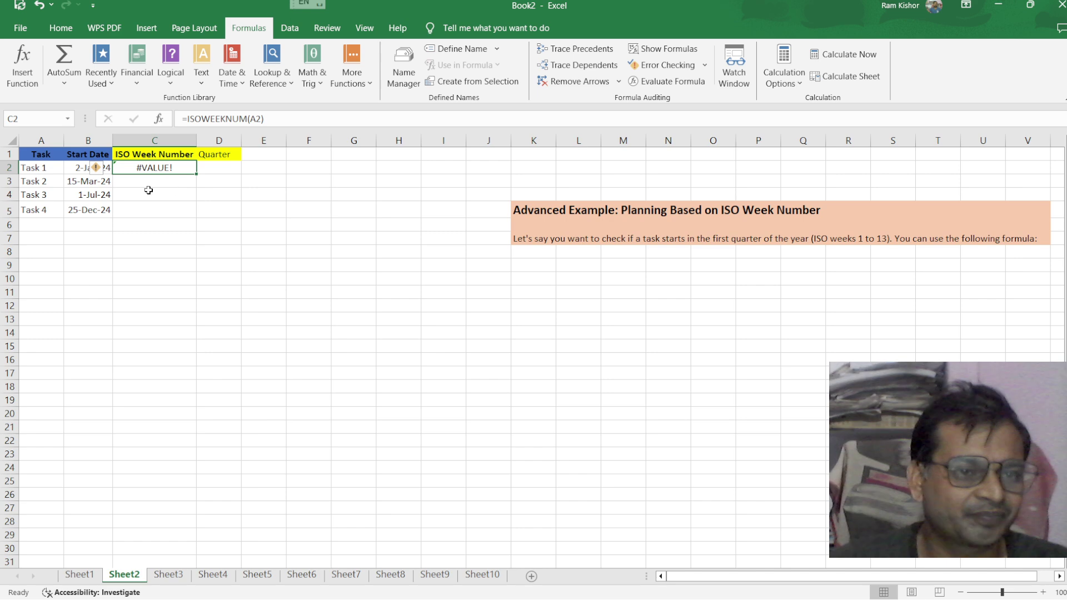
click(34, 168)
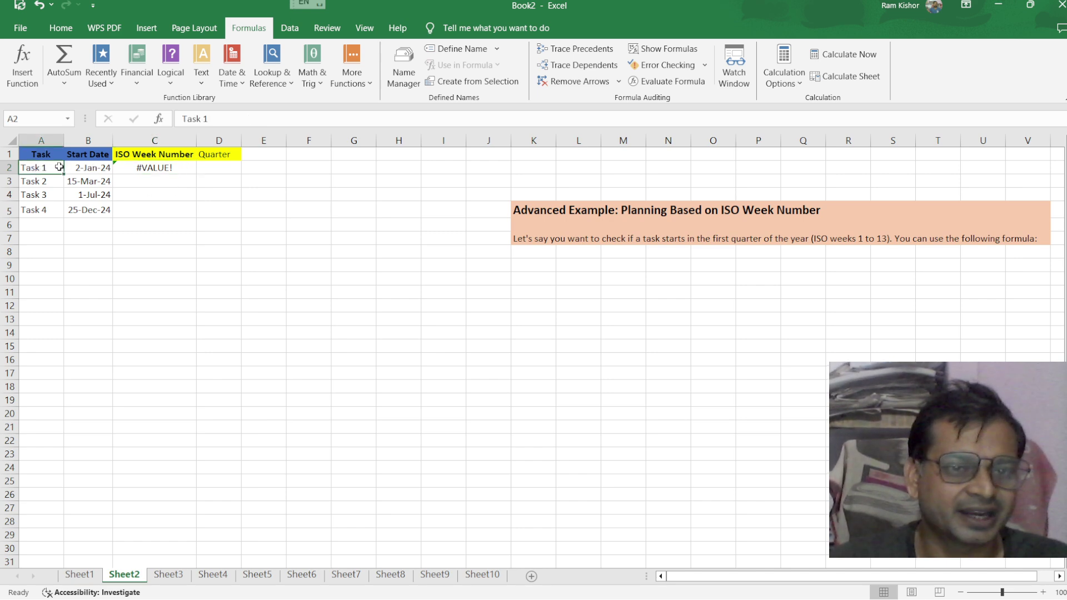
click(155, 169)
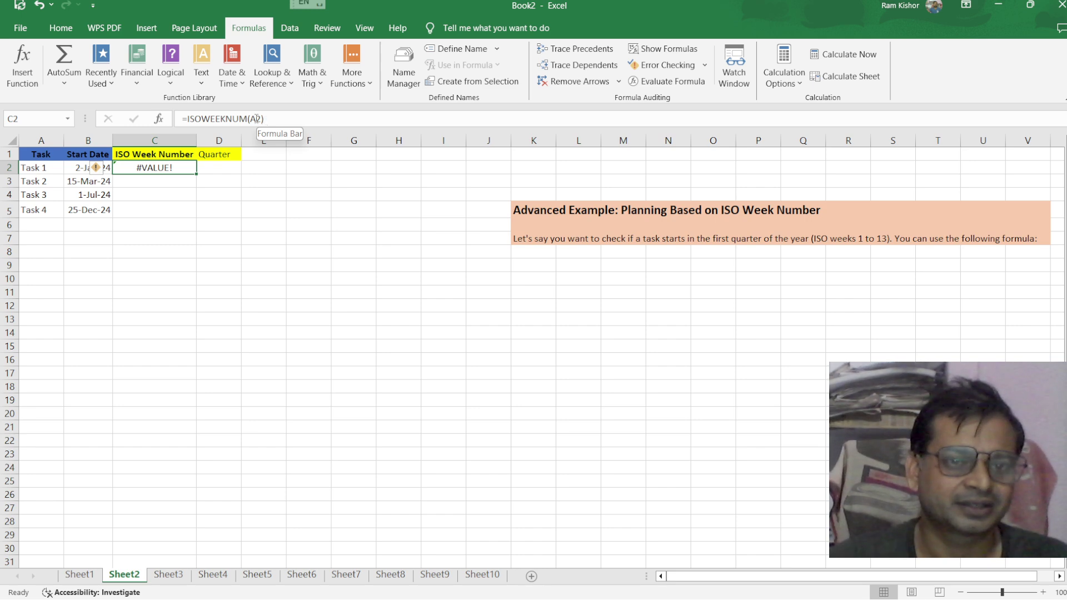
click(269, 118)
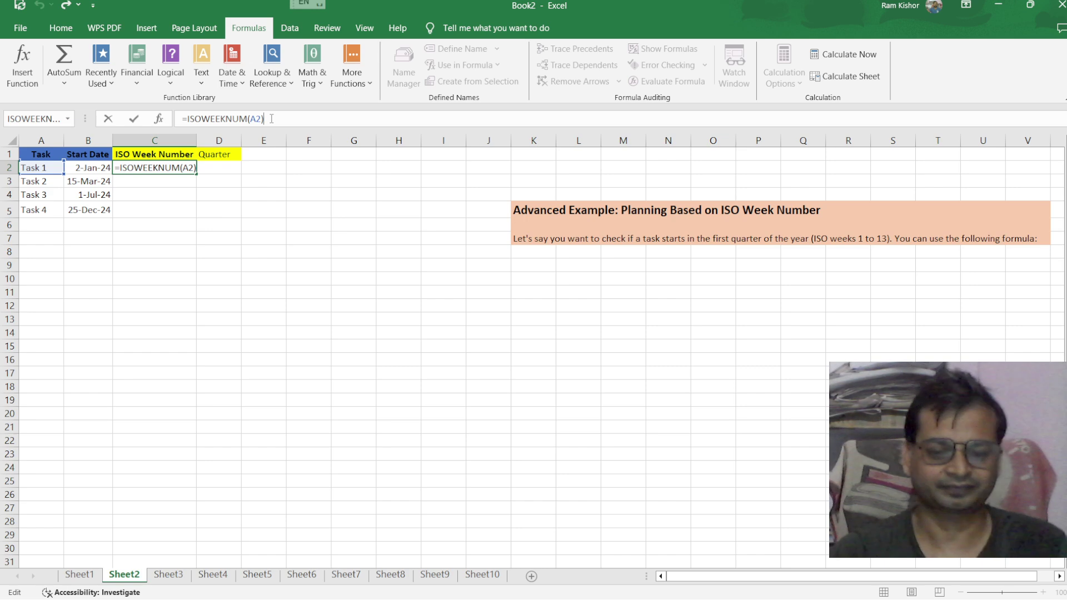
key(BackSpace)
key(BackSpace)
key(BackSpace)
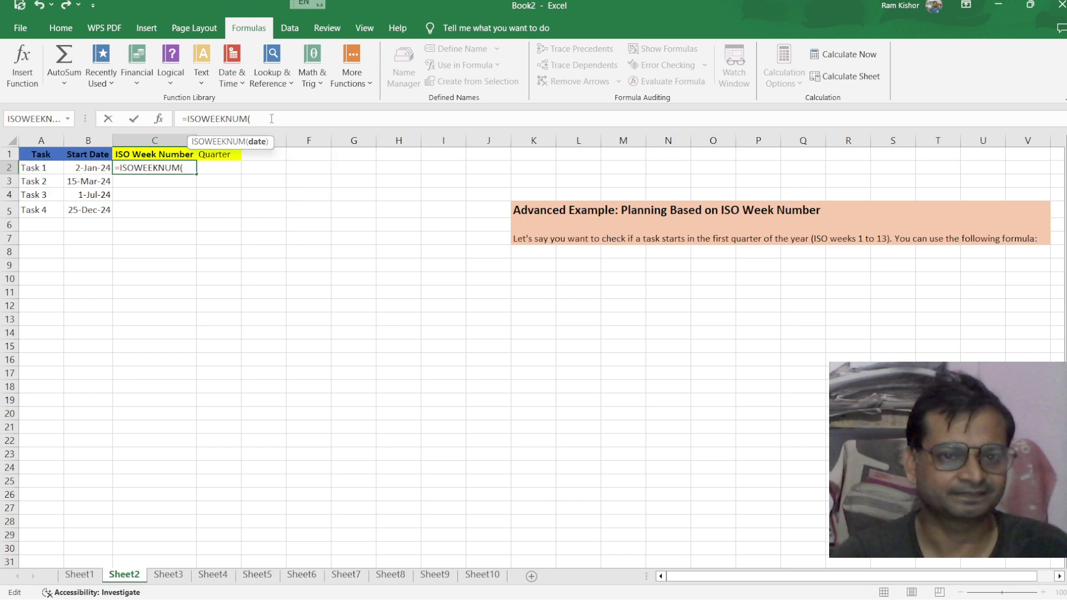
click(88, 168)
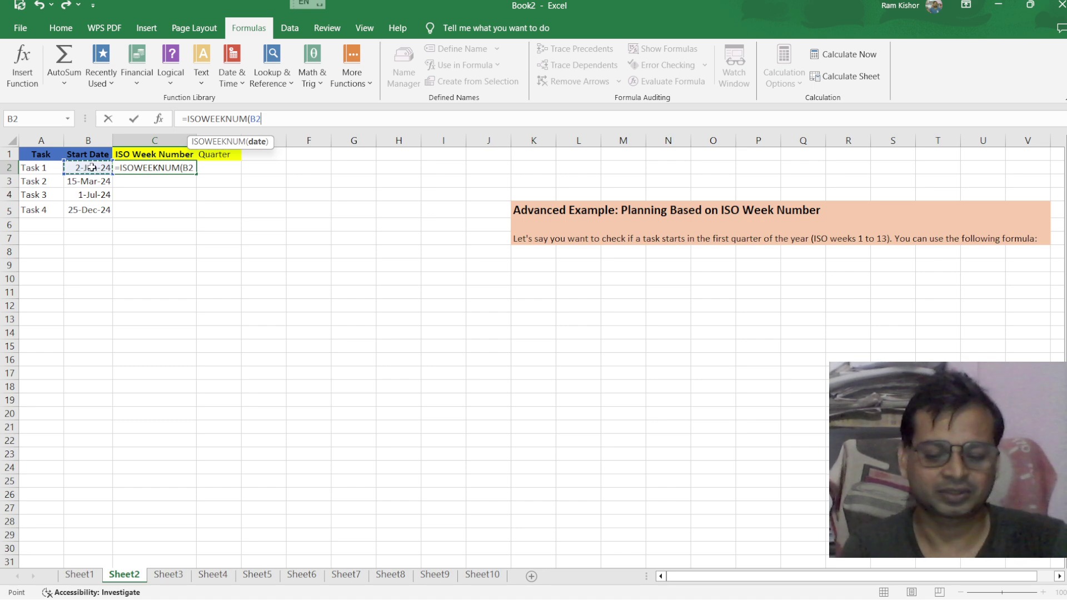
text())
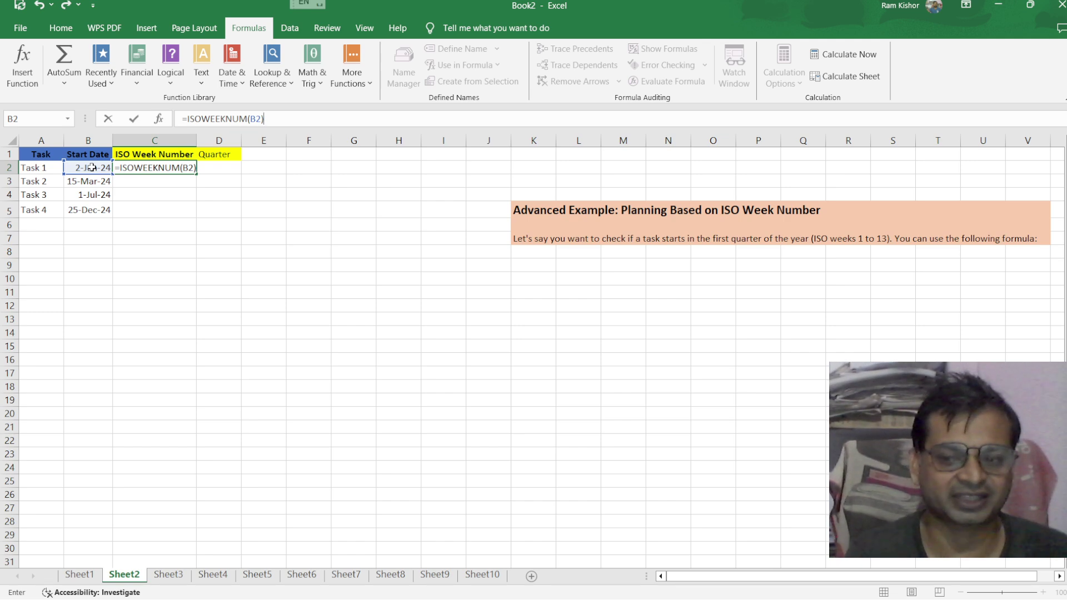
key(Return)
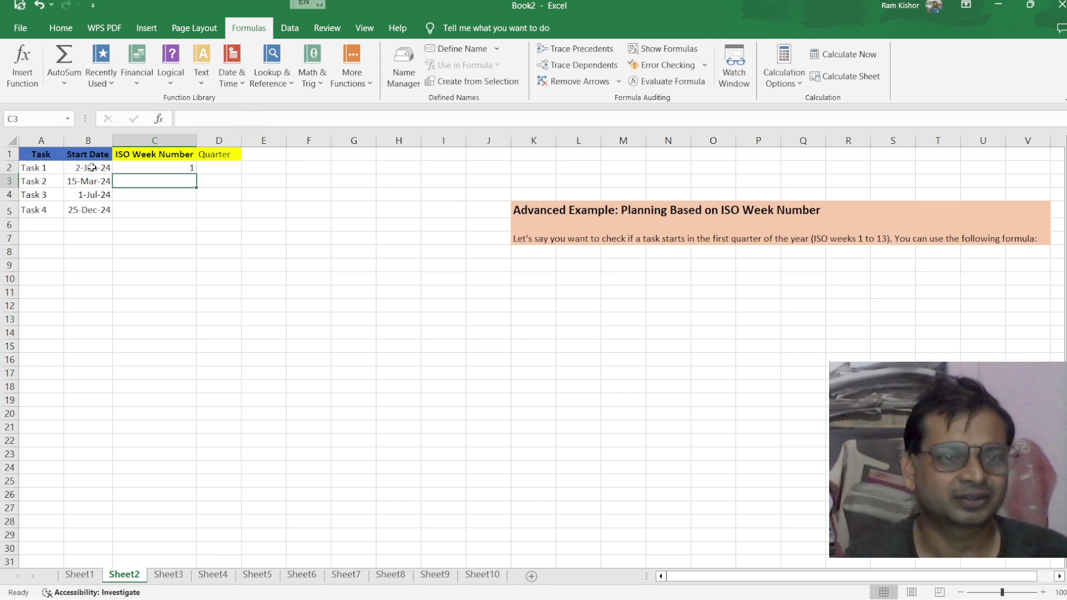
Fill the C2 week formula down to C5 (weeks 11, 27, 52) and begin =IF in D2
click(189, 167)
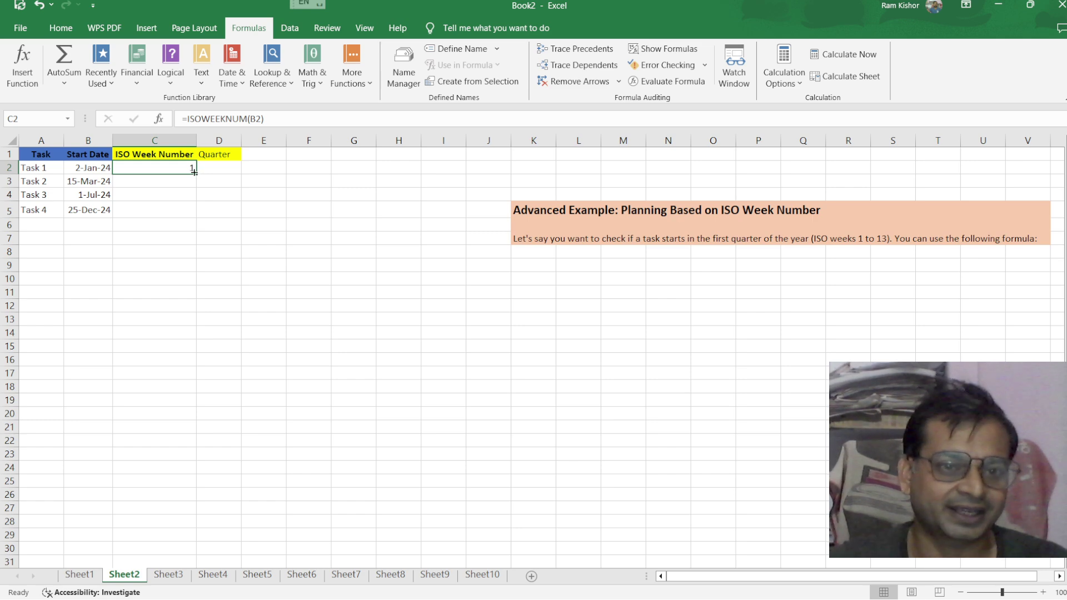
drag(194, 175, 197, 217)
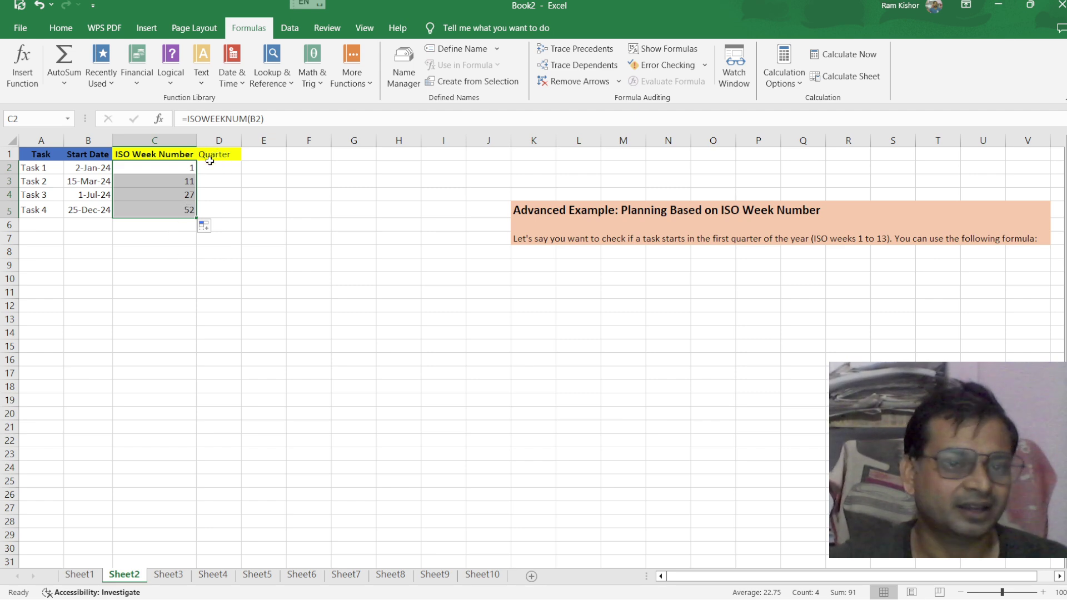
click(227, 170)
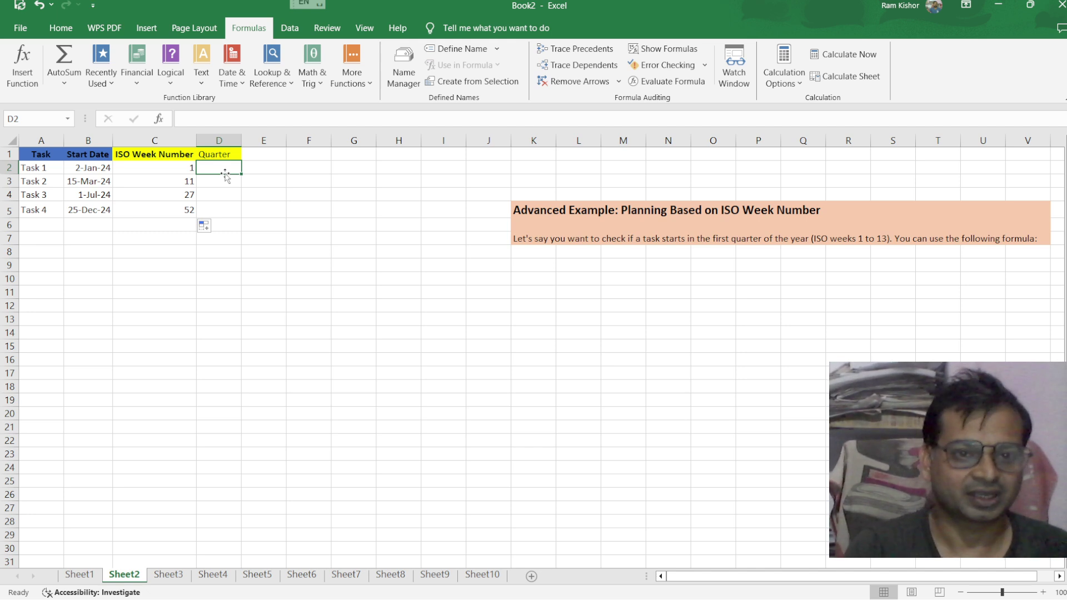
text(=)
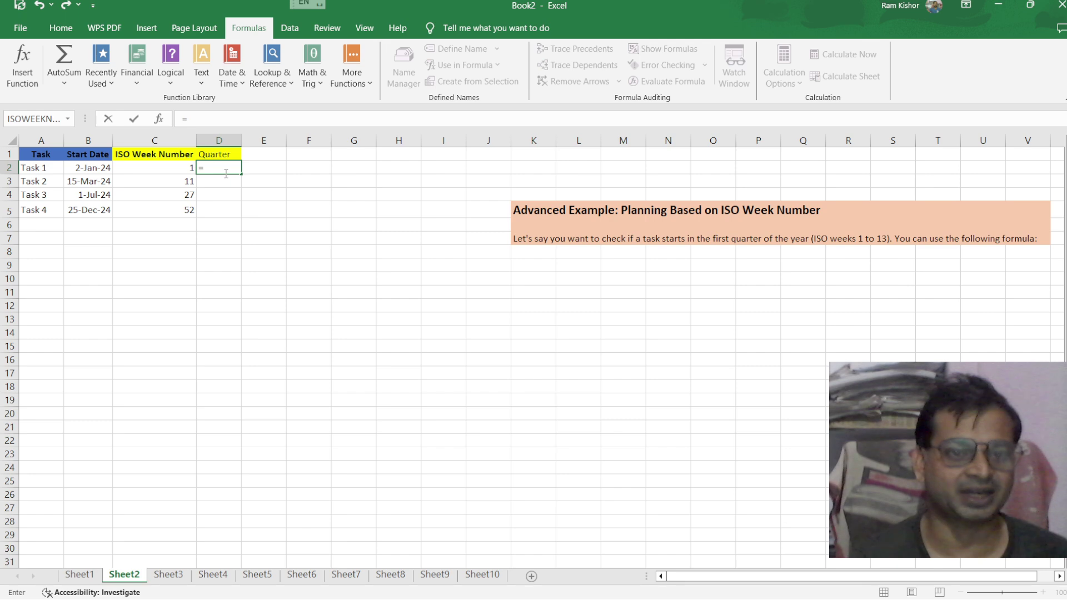
text(if)
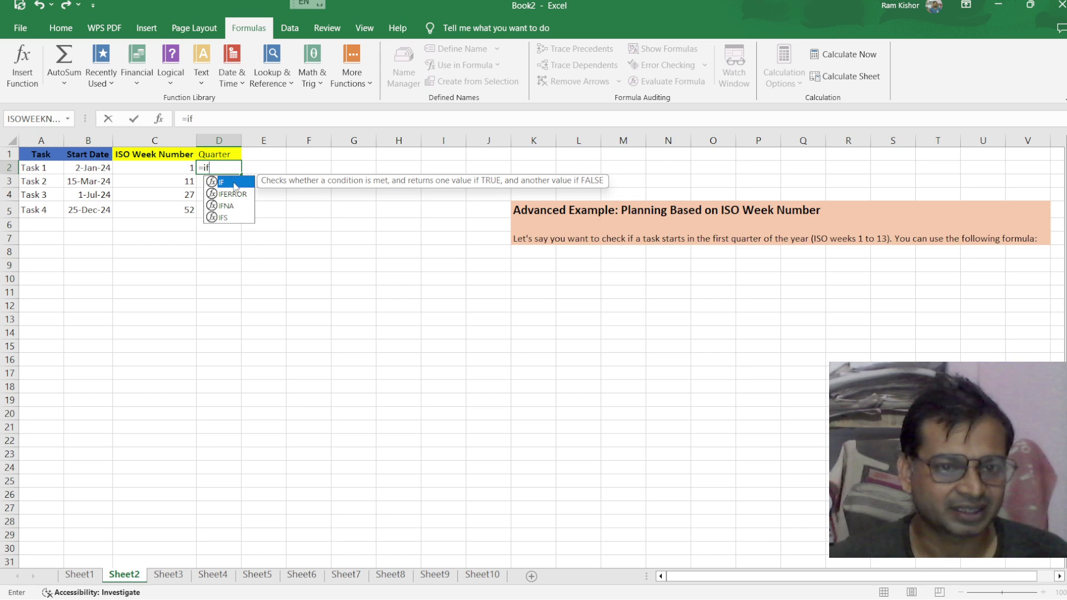
Build the start of D2's formula as =IF(ISOWEEKNUM(A2)< using autocomplete for IF and ISOWEEKNUM
double_click(235, 183)
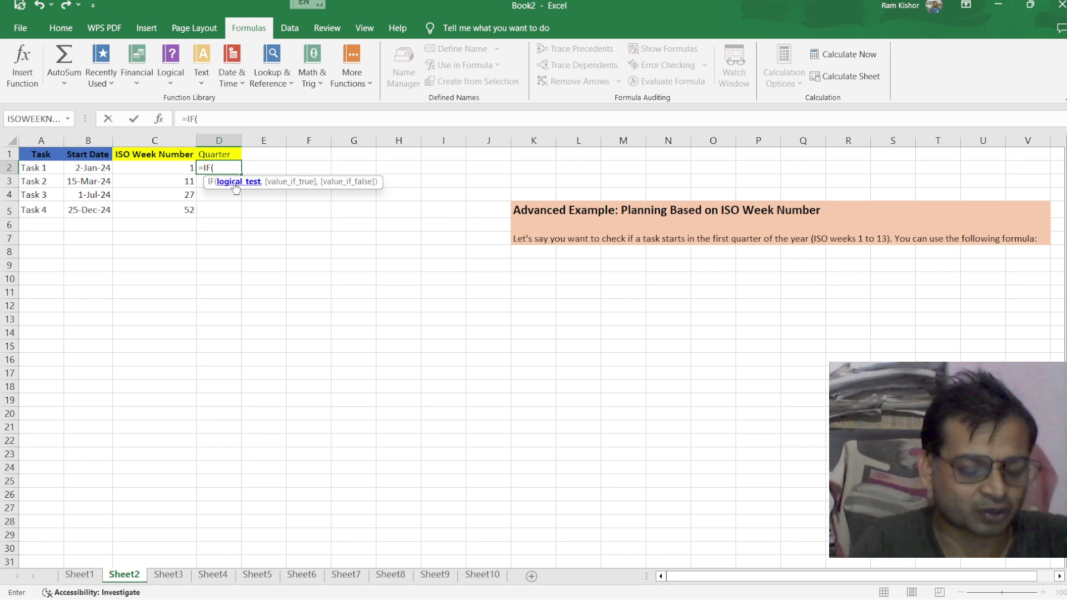
text(is)
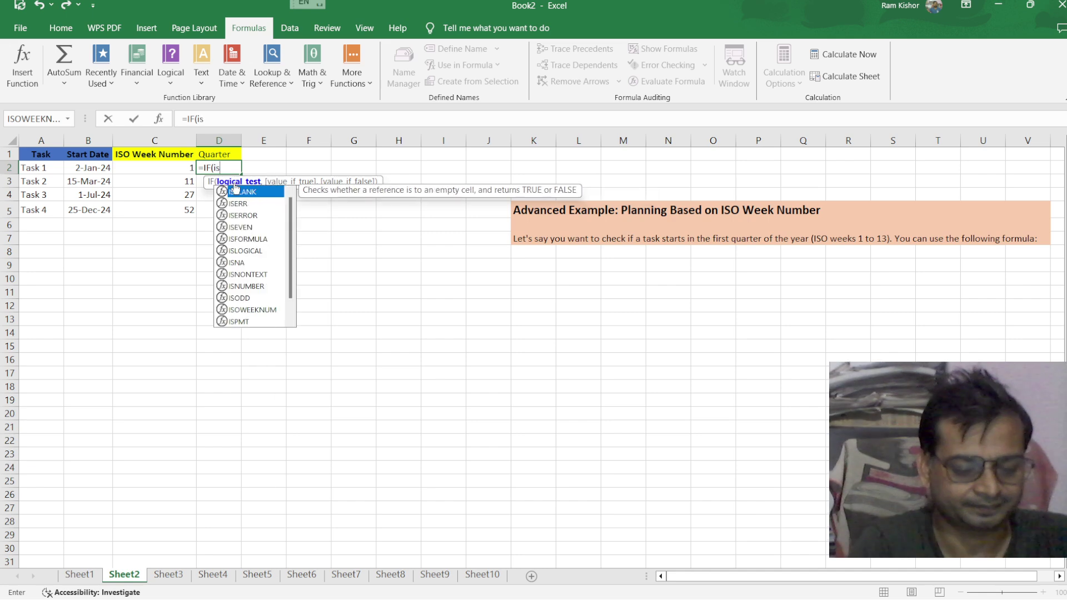
text(o)
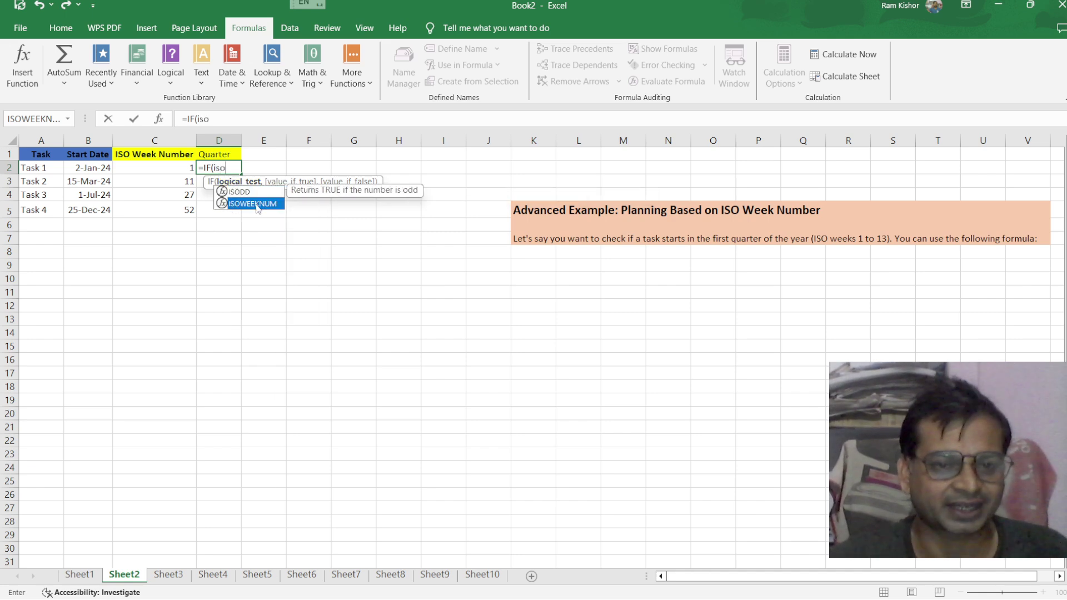
double_click(256, 204)
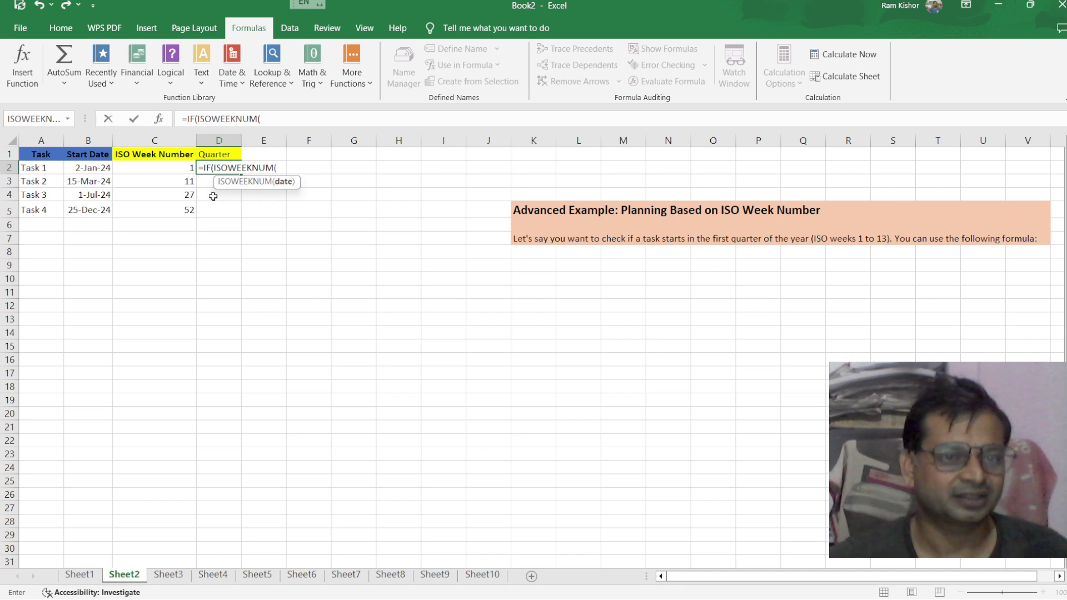
click(84, 168)
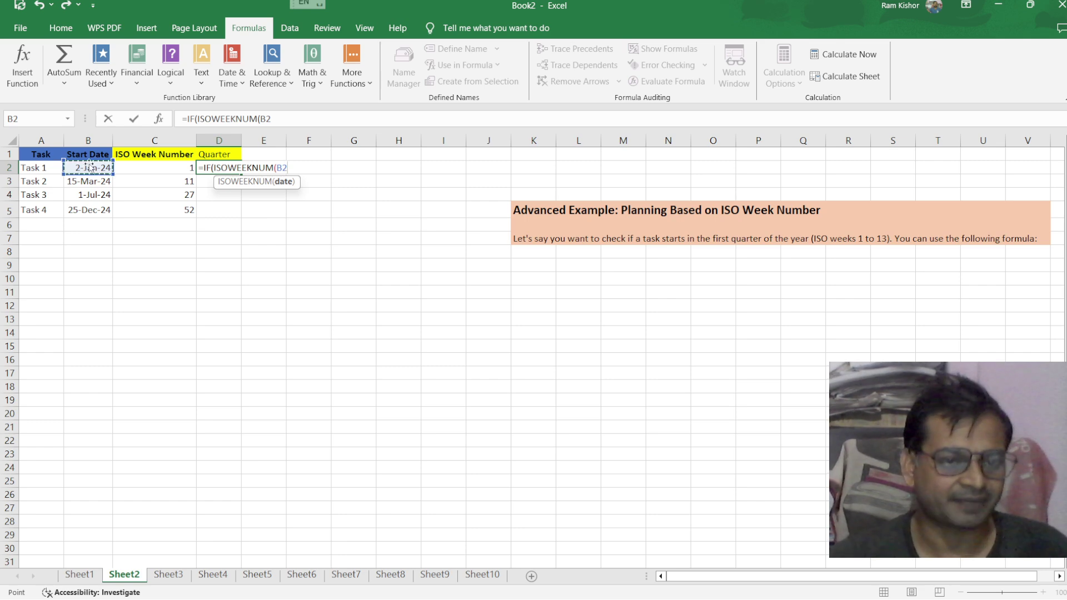
click(38, 167)
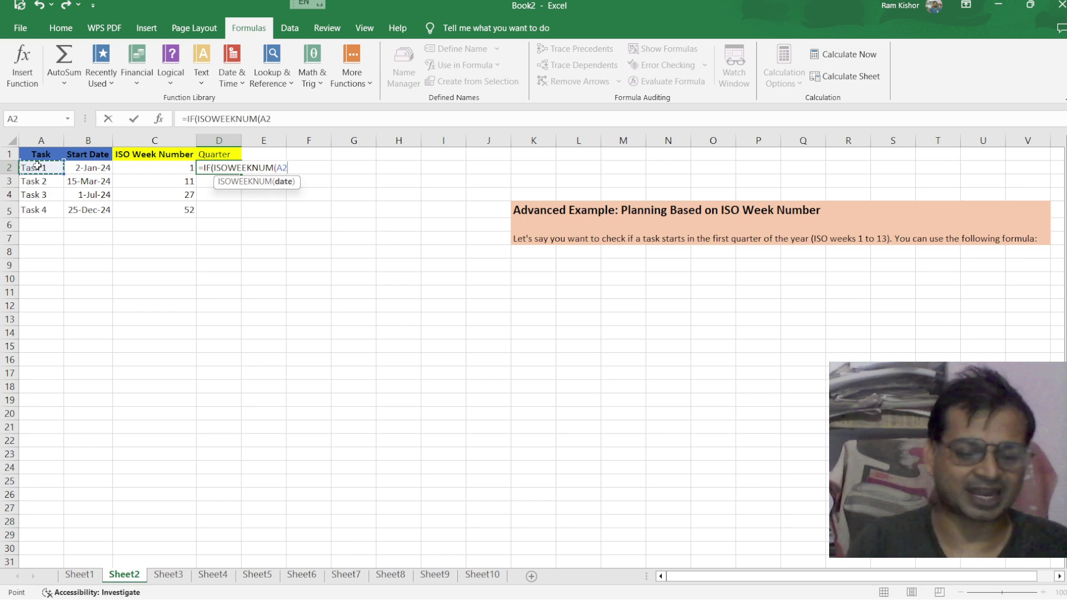
text()<)
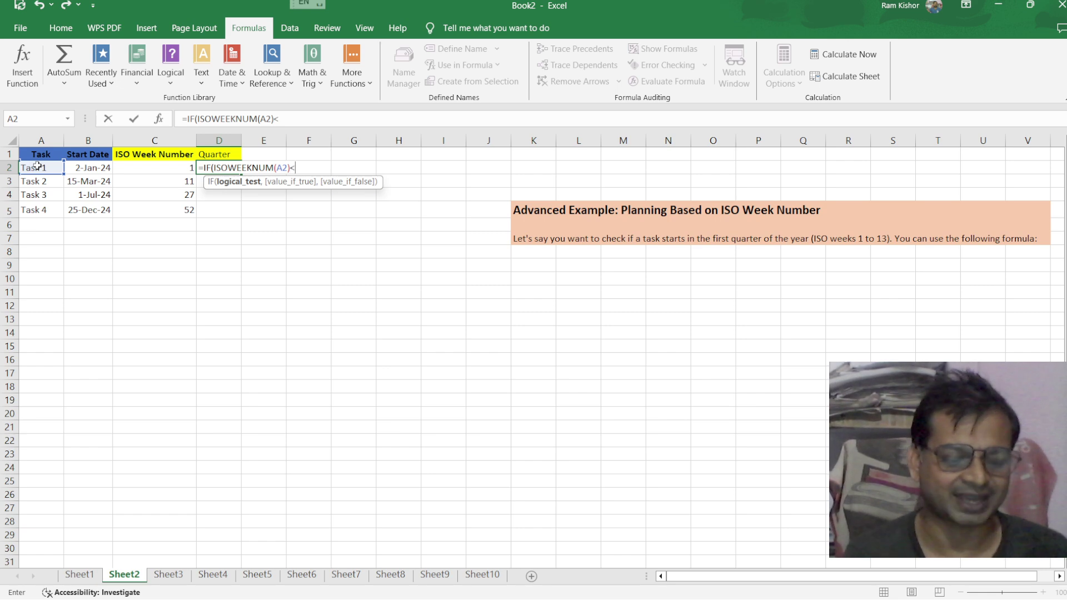
text(=)
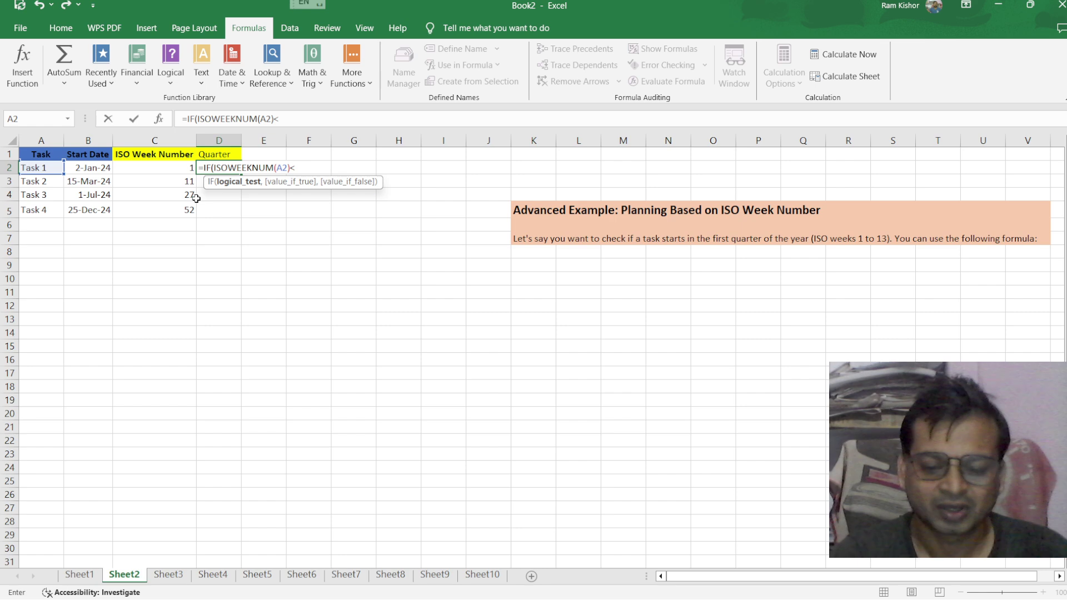
Replace the A2 test with ISOWEEKNUM(B2)>=1 as D2's first condition
key(BackSpace)
key(BackSpace)
key(BackSpace)
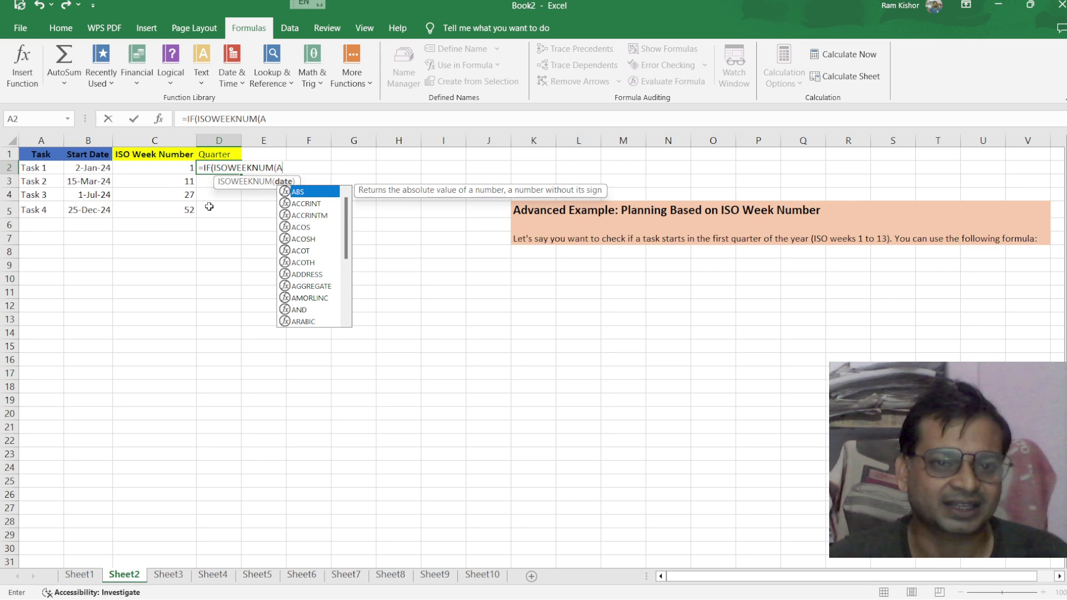
key(BackSpace)
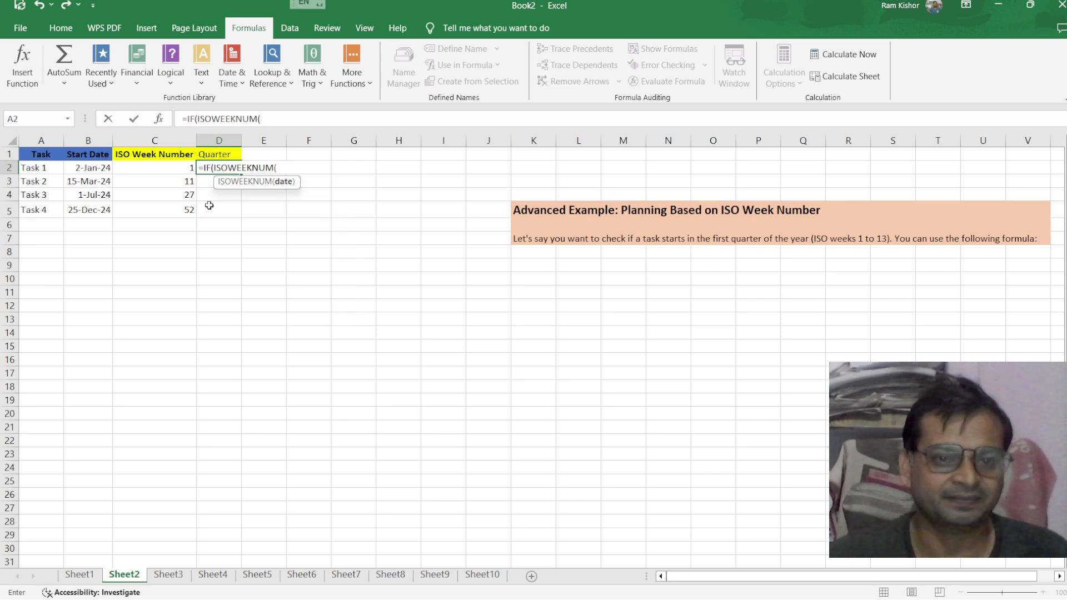
click(89, 168)
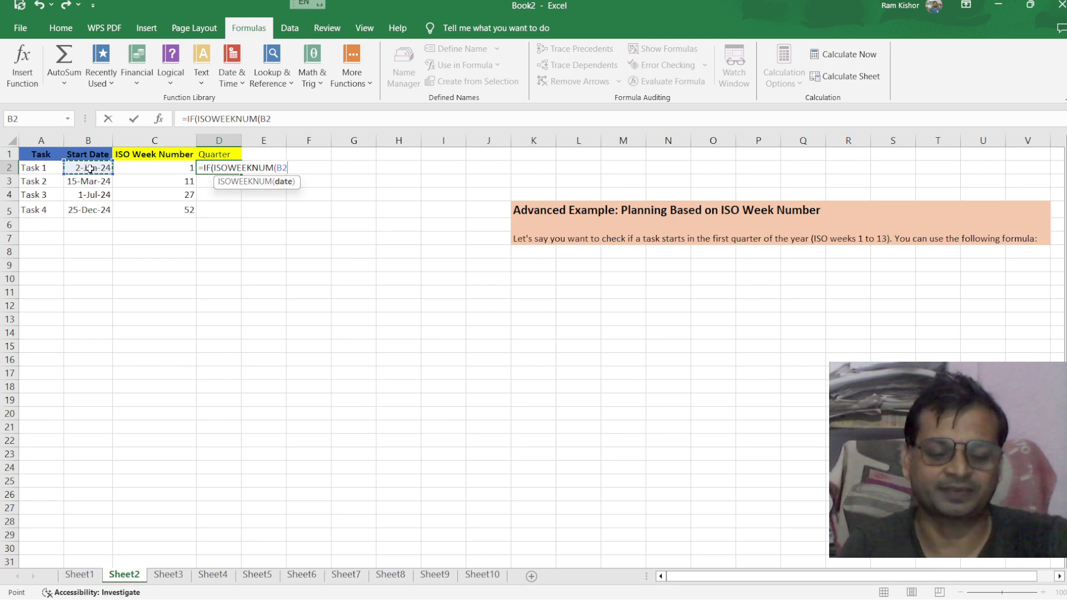
text())
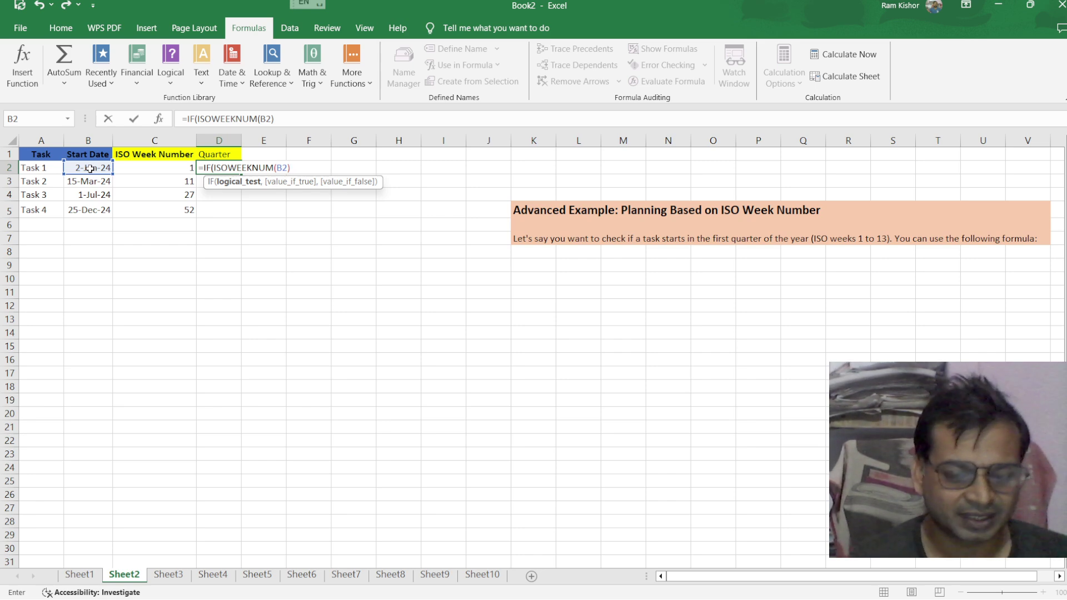
text(>)
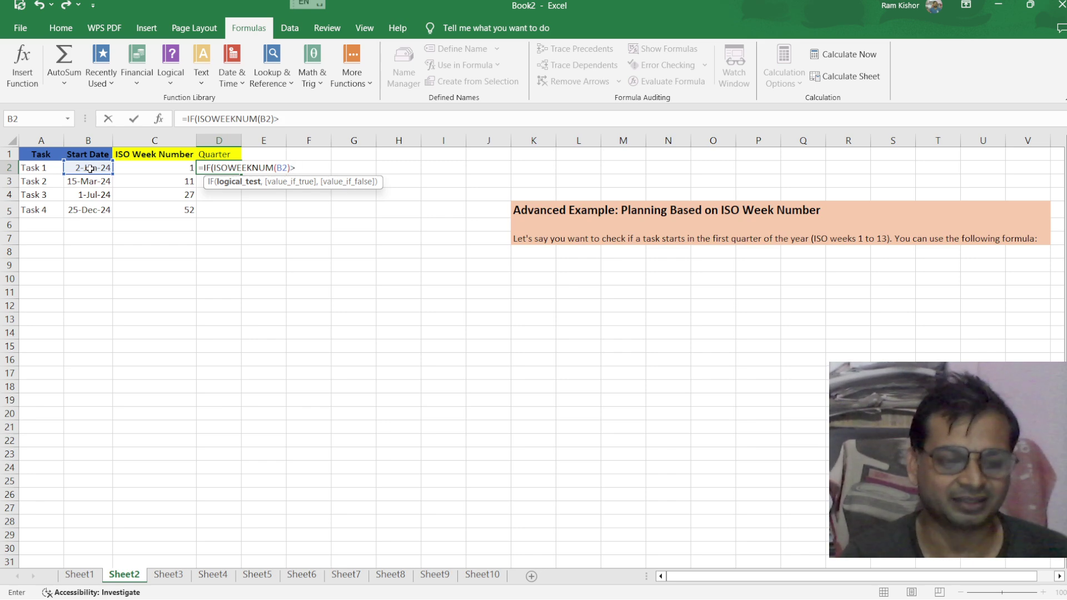
text(=)
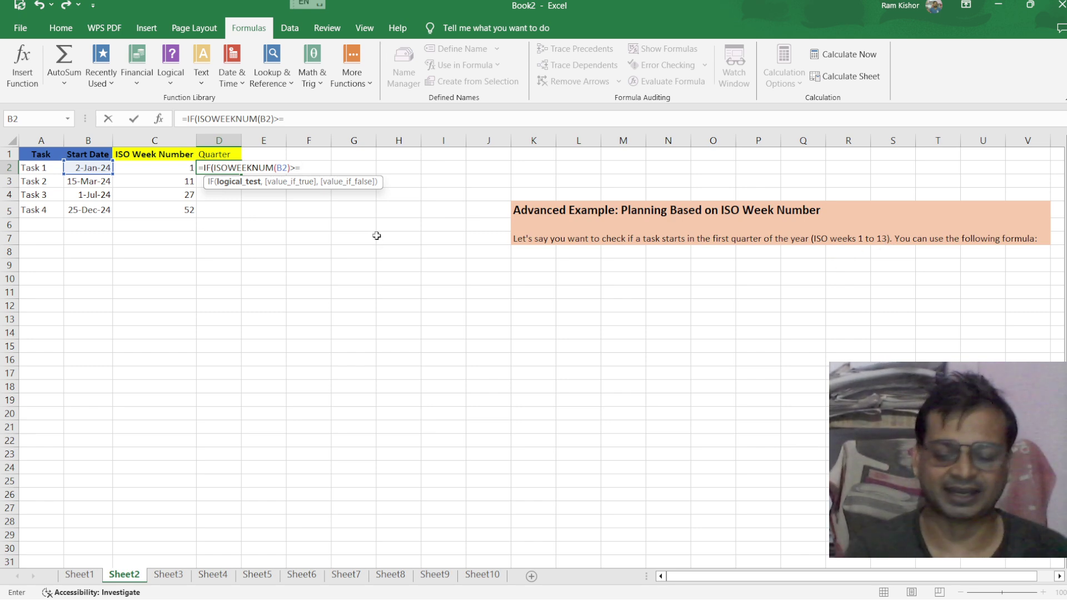
text(1)
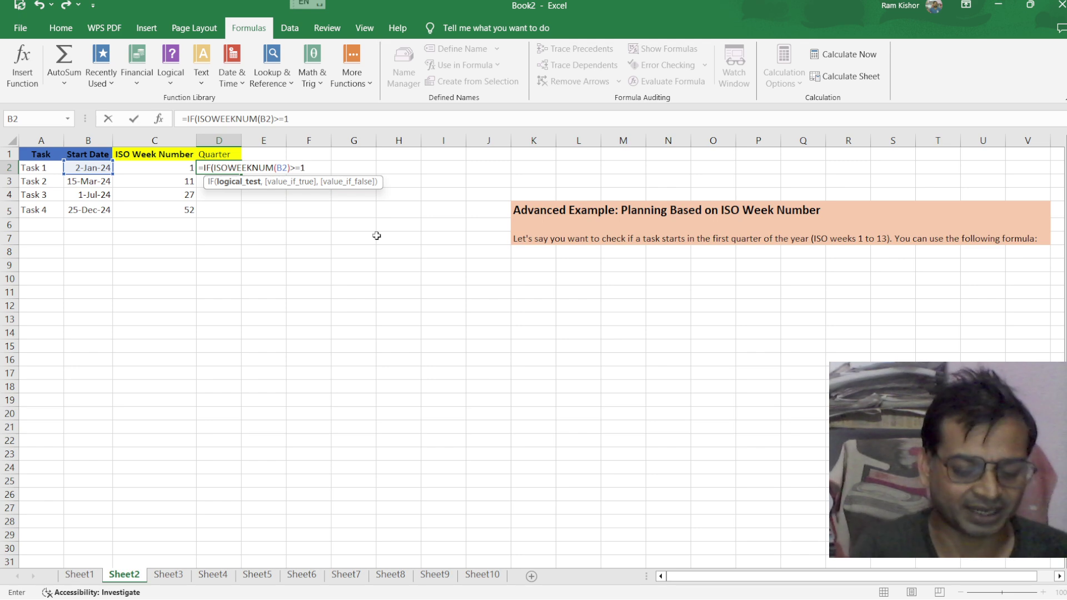
text(,)
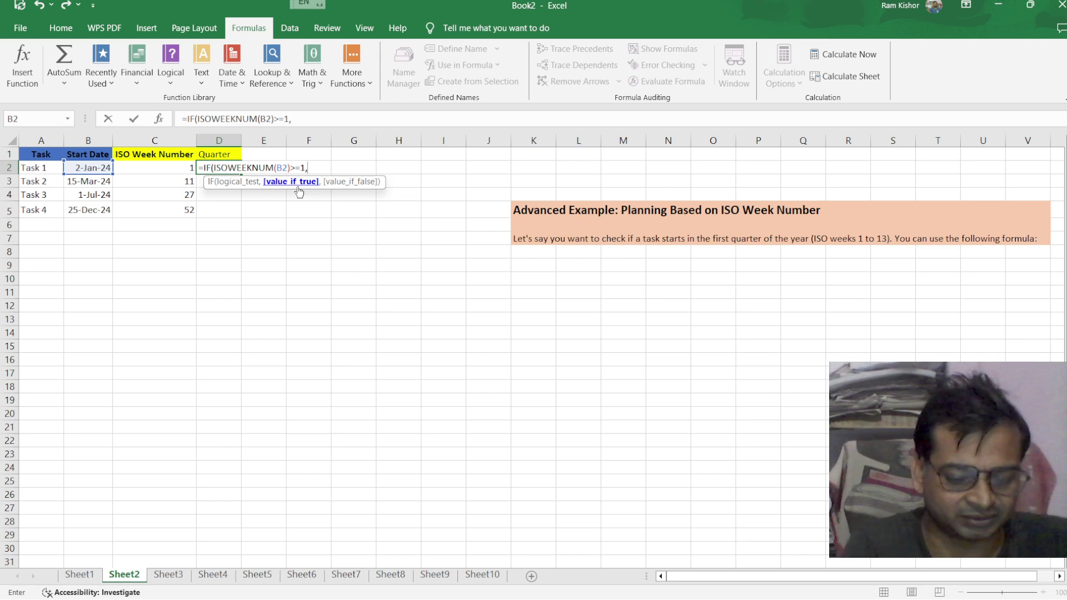
Append the second condition ISOWEEKNUM(B2)<=13 to the D2 formula
text(i)
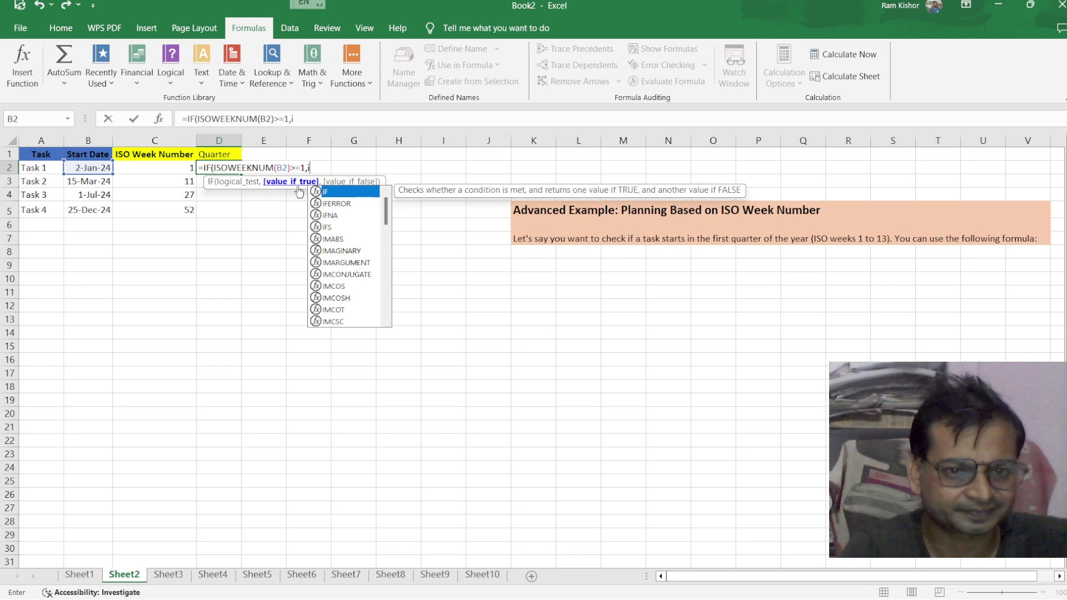
text(so)
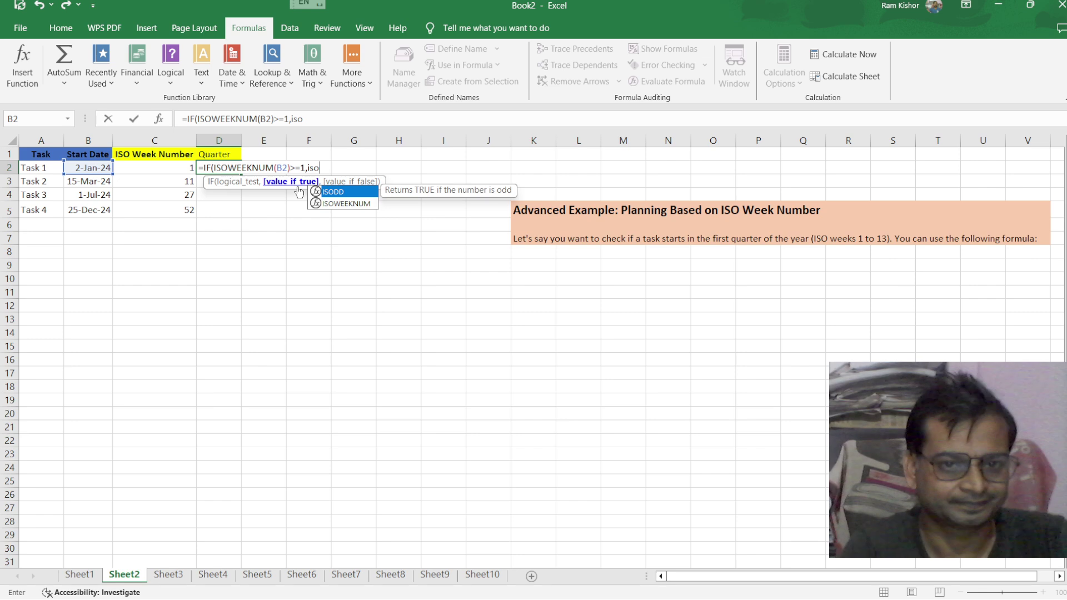
double_click(355, 204)
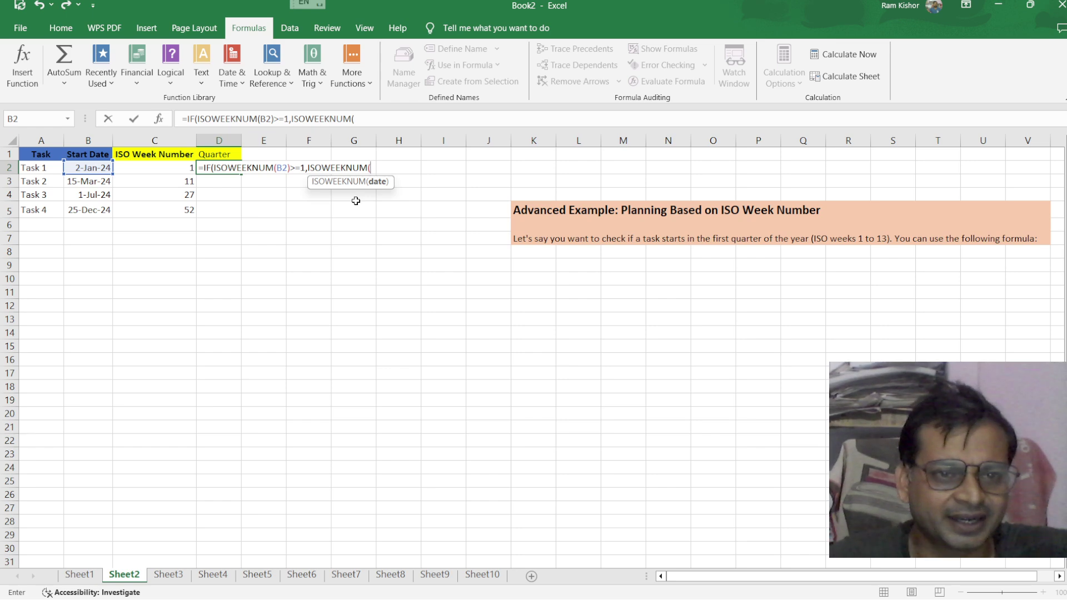
click(93, 167)
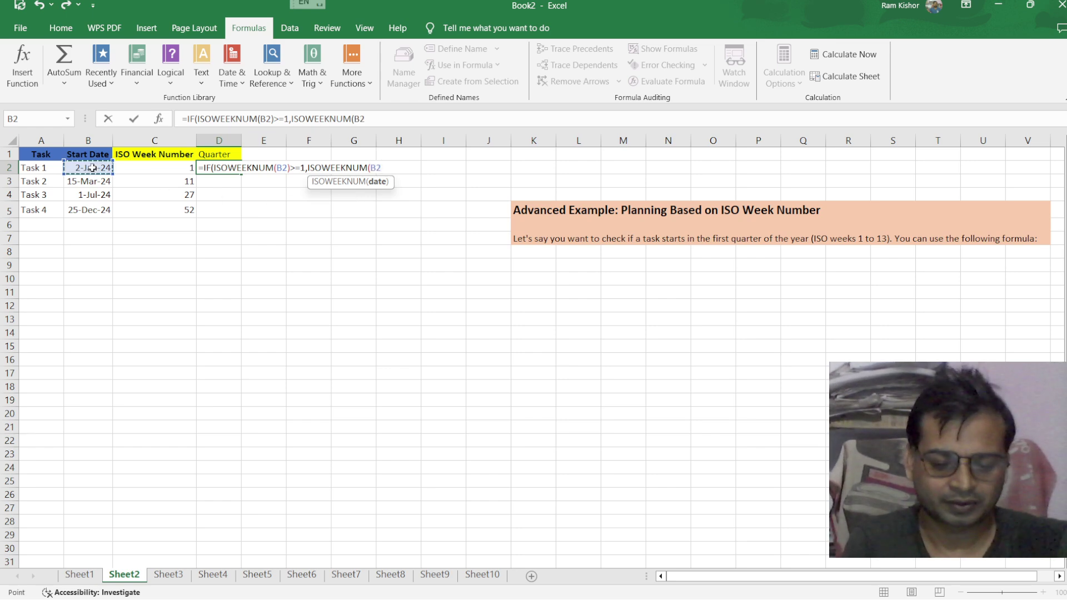
text())
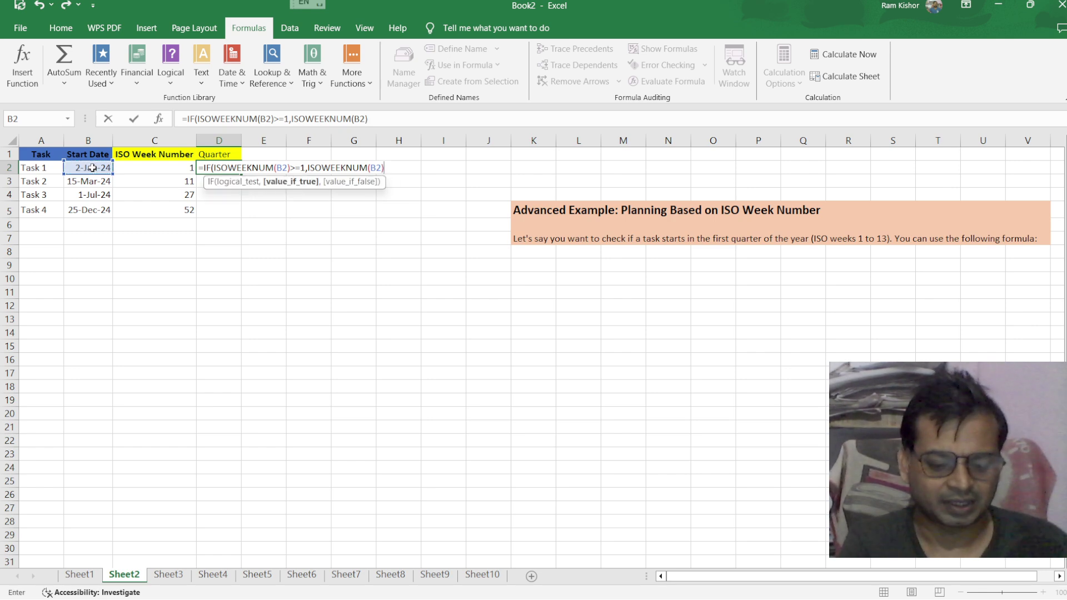
text(<=)
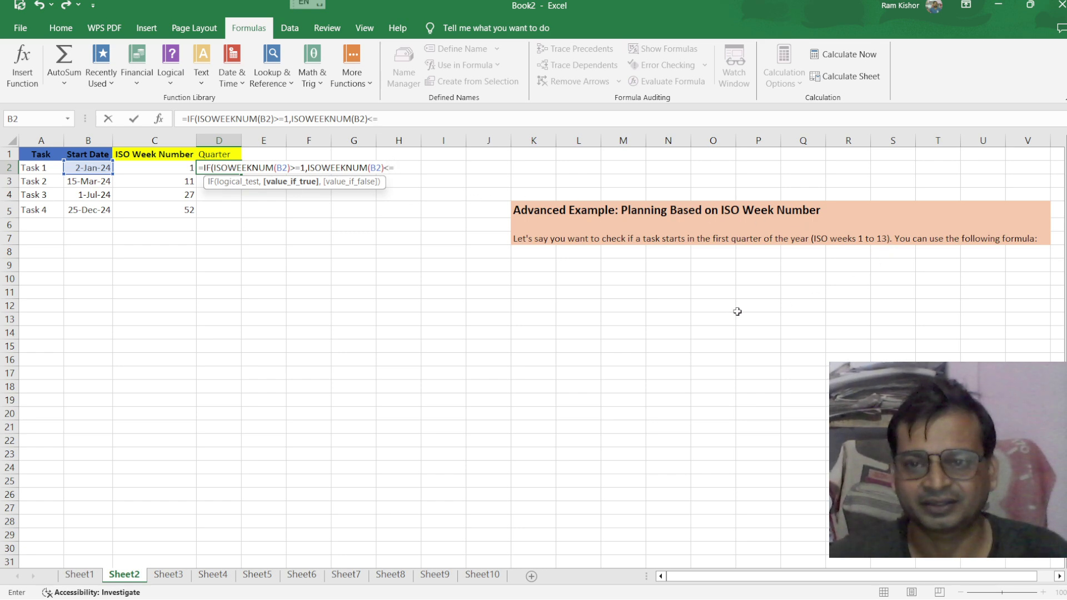
text(13)
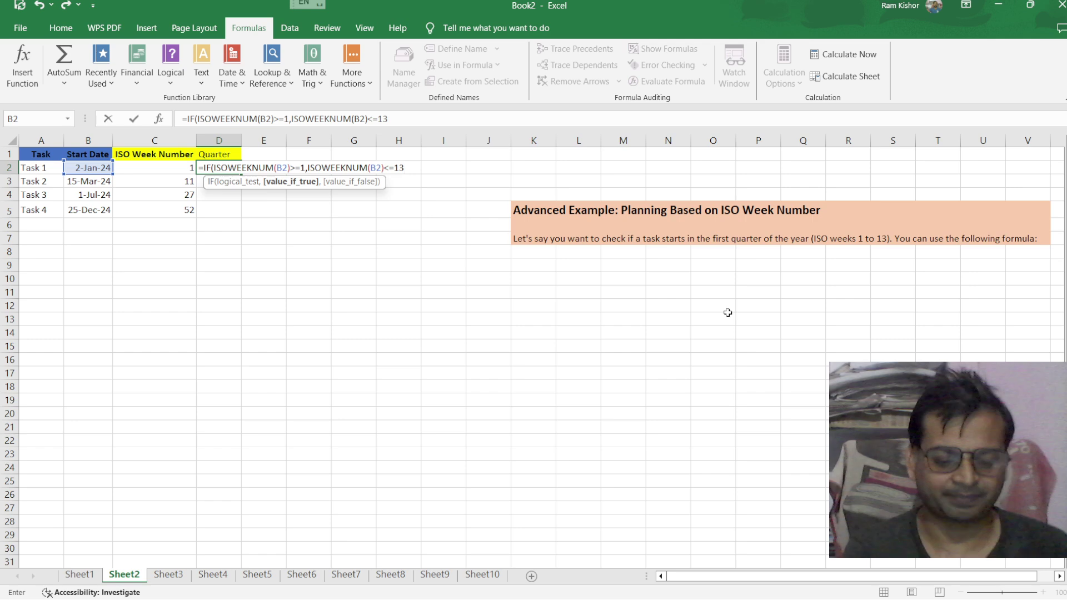
text())
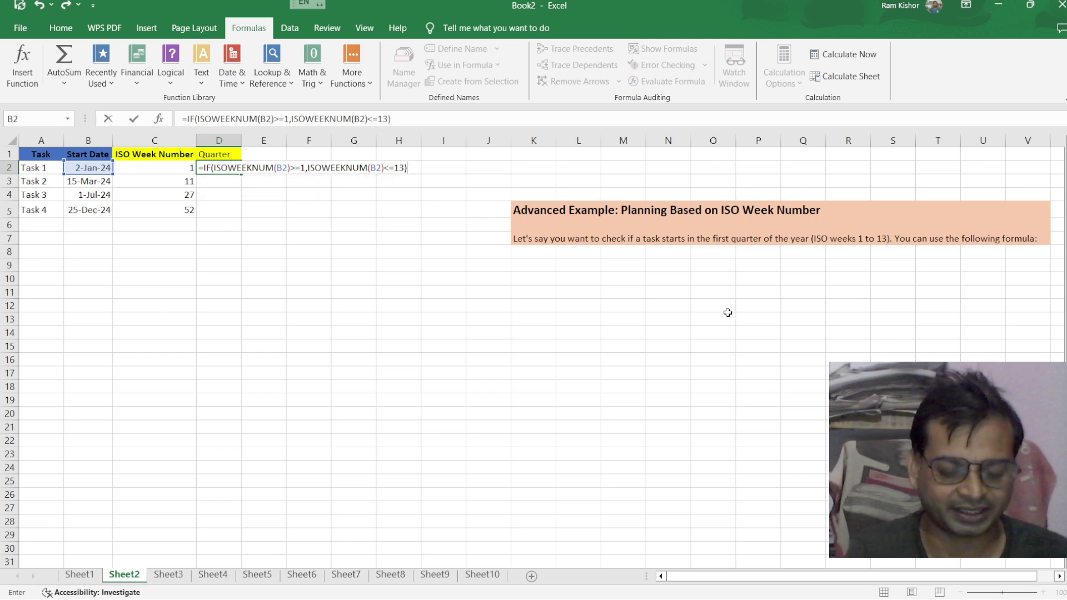
text(,)
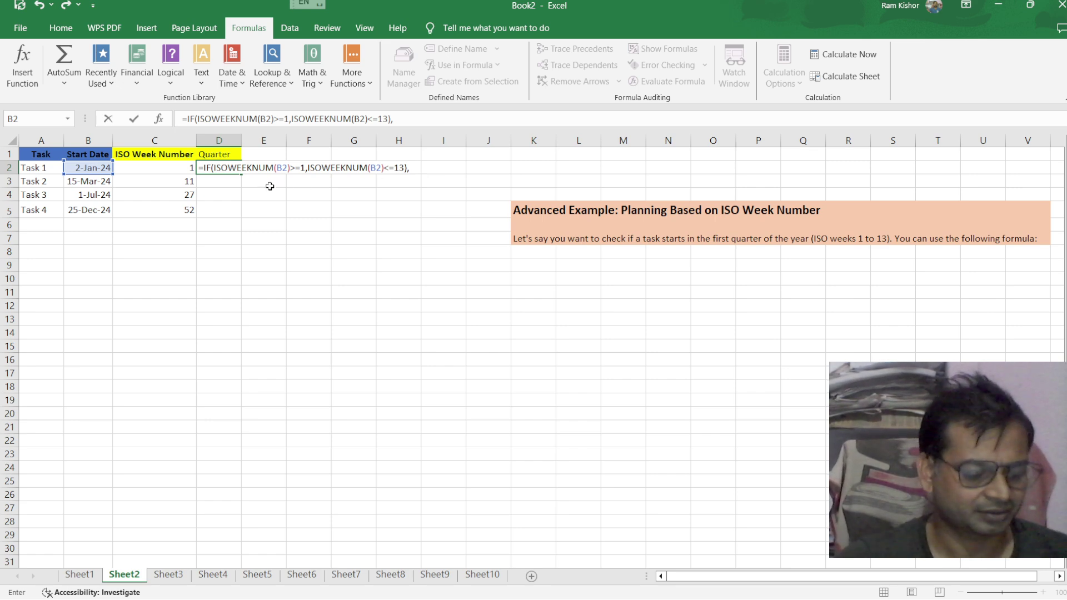
Insert AND after IF so D2 reads =IF(AND(ISOWEEKNUM(B2)>=1,ISOWEEKNUM(B2)<=13)
click(212, 167)
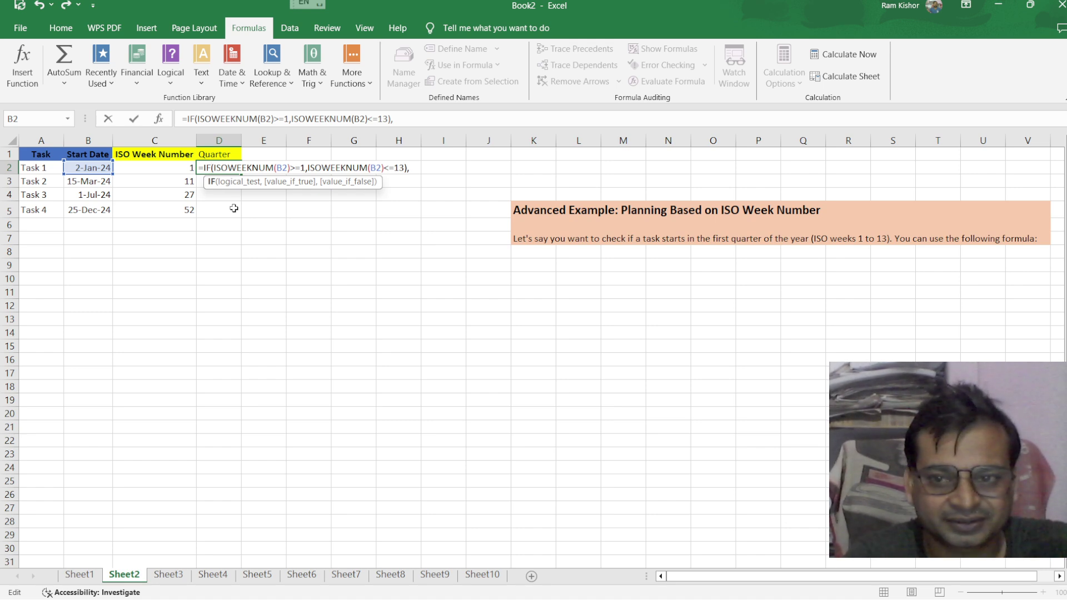
text(an)
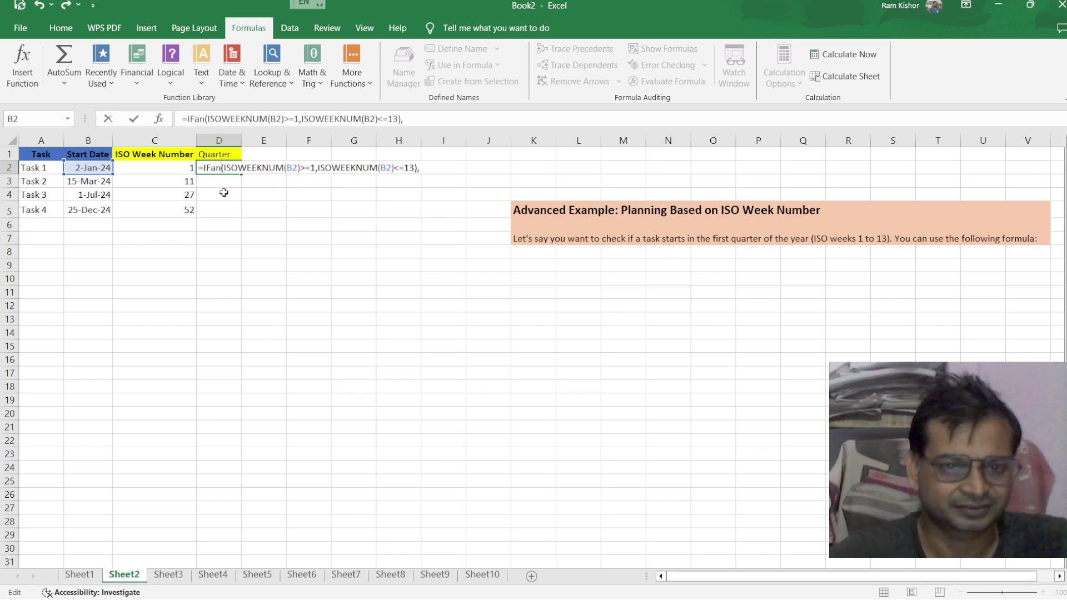
key(BackSpace)
key(BackSpace)
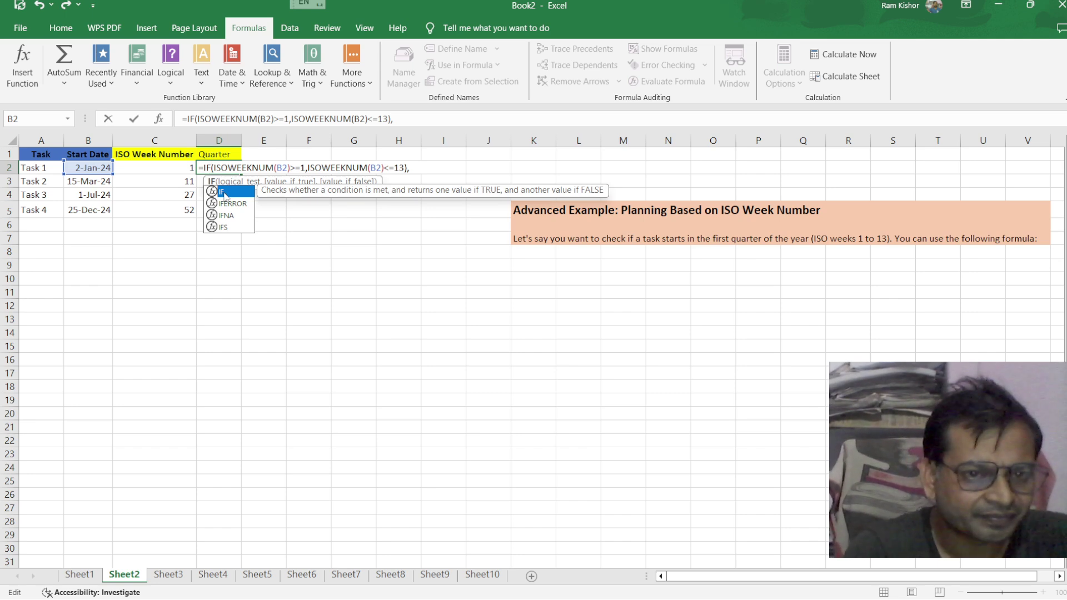
double_click(225, 193)
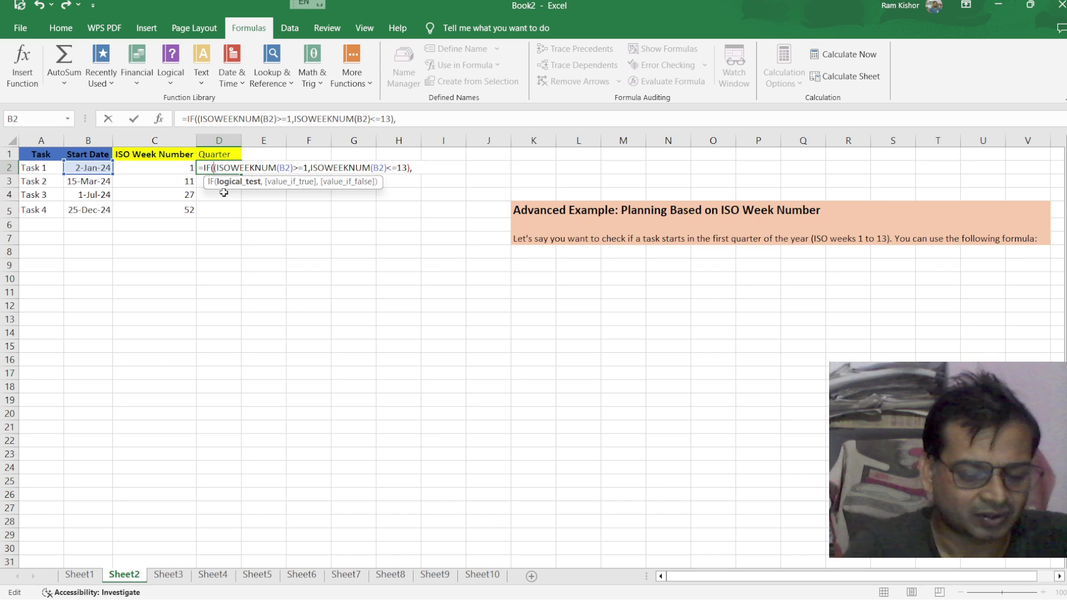
text(an)
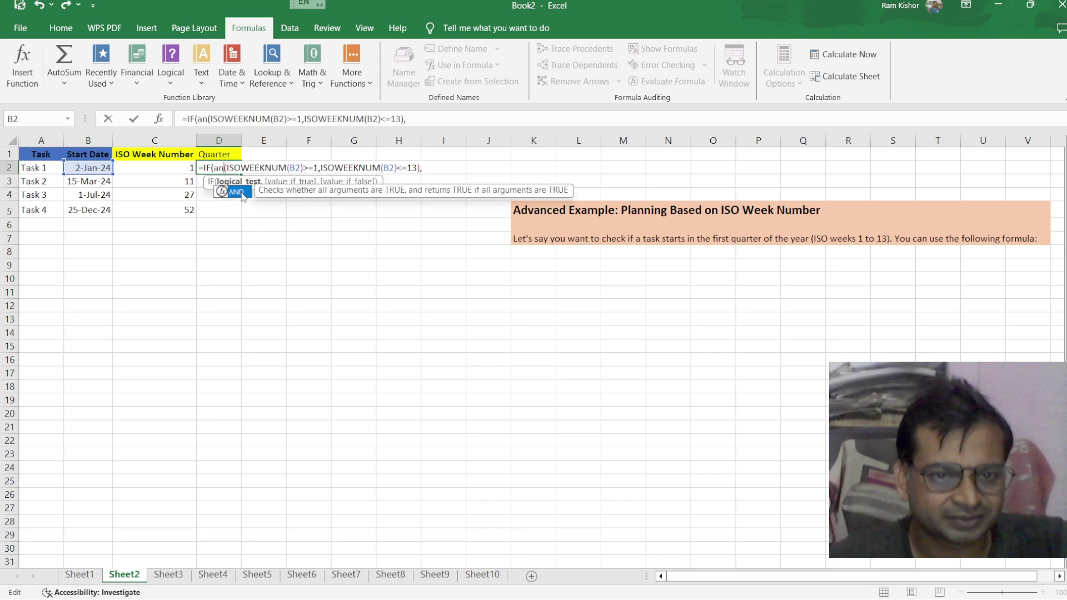
double_click(243, 195)
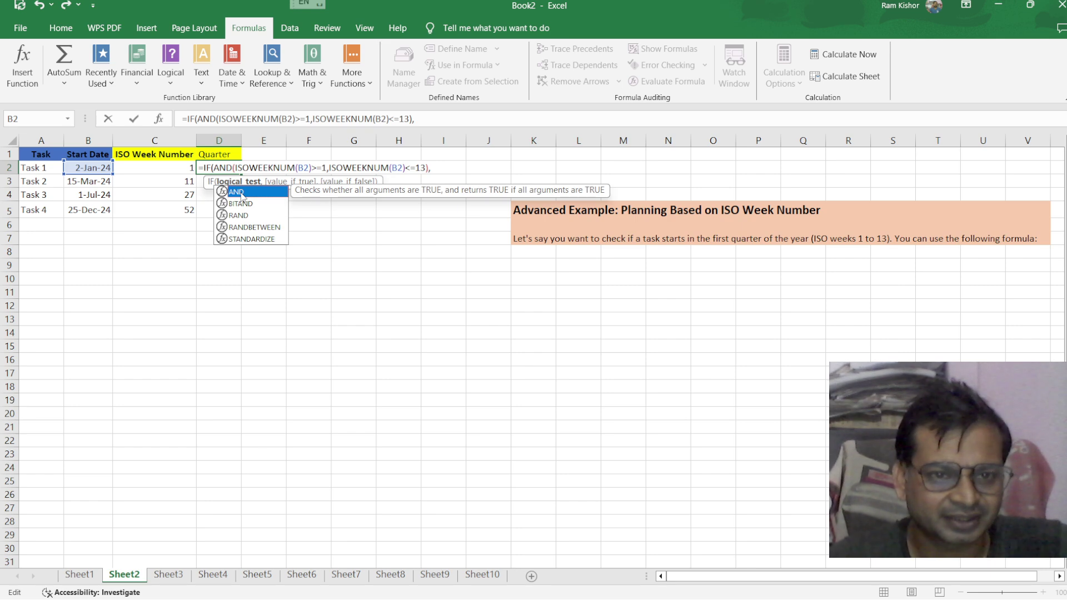
click(454, 166)
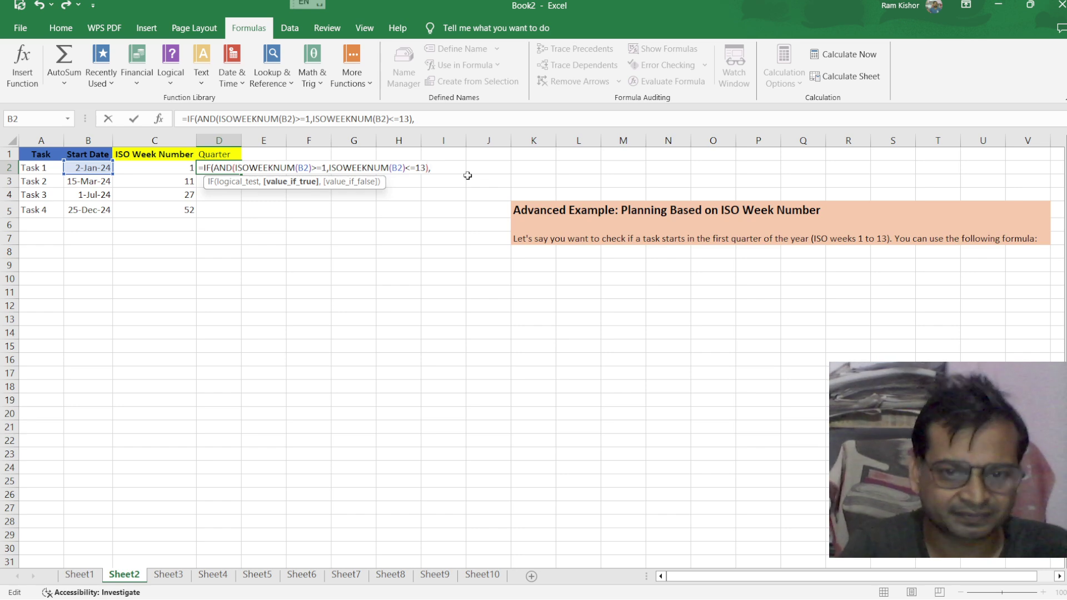
key(BackSpace)
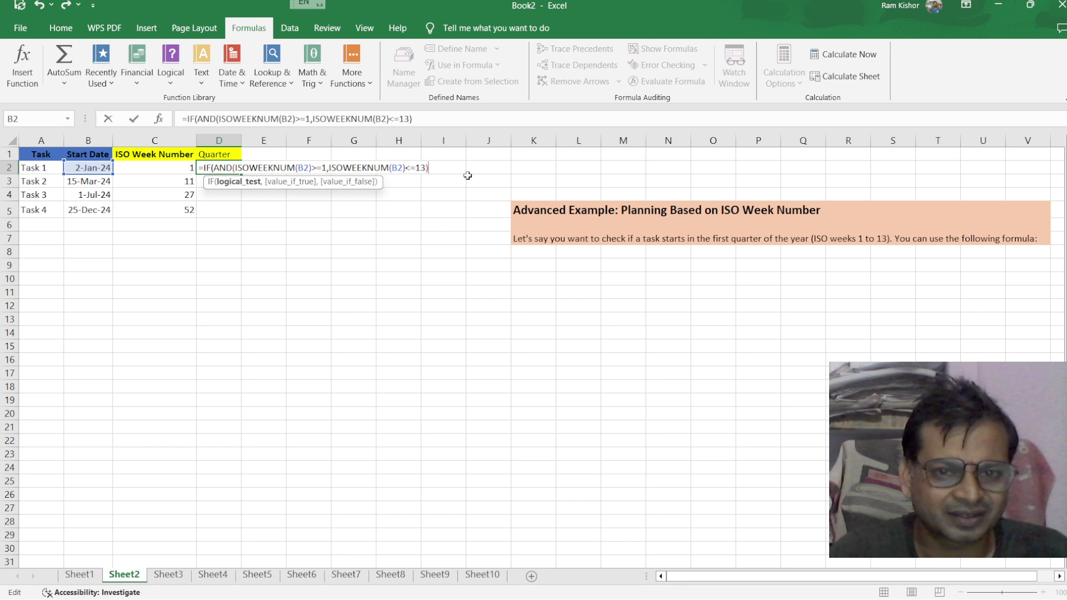
Retype D2's AND conditions as ISOWEEKNUM(B2)>=1 and ISOWEEKNUM(B2)<=13, both referencing B2
key(BackSpace)
key(BackSpace)
key(BackSpace)
key(BackSpace)
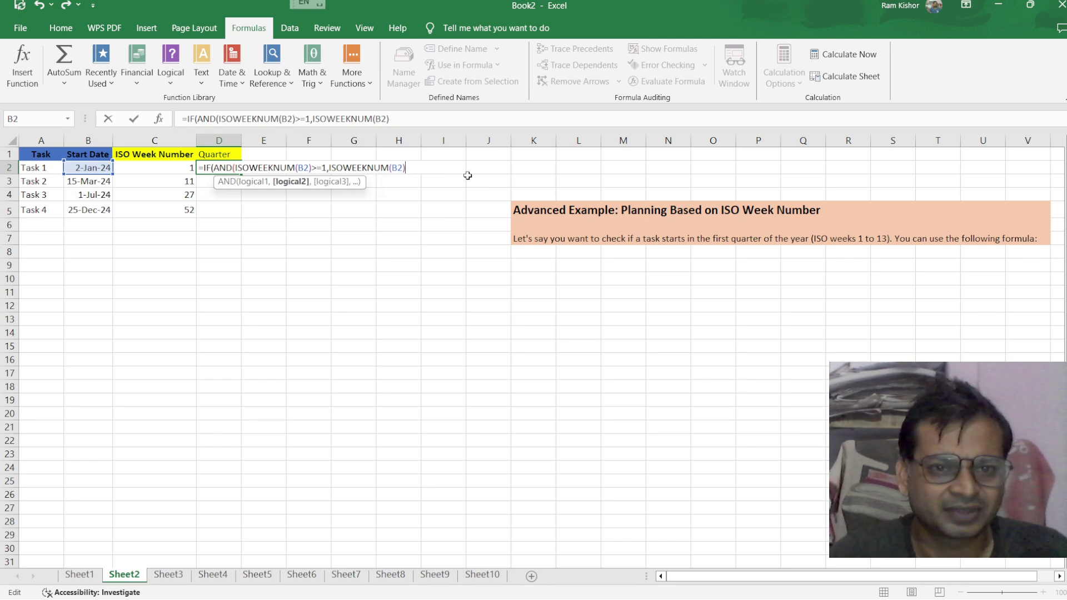
key(BackSpace)
key(BackSpace)
key(BackSpace)
key(BackSpace)
key(BackSpace)
key(BackSpace)
key(BackSpace)
key(BackSpace)
key(BackSpace)
key(BackSpace)
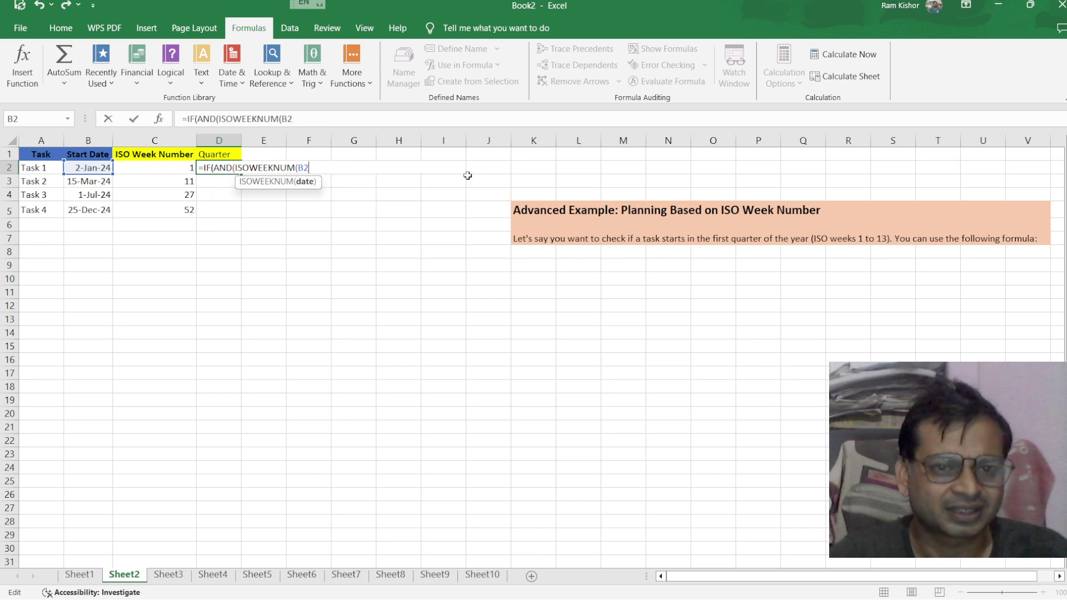
key(BackSpace)
key(BackSpace)
key(BackSpace)
key(BackSpace)
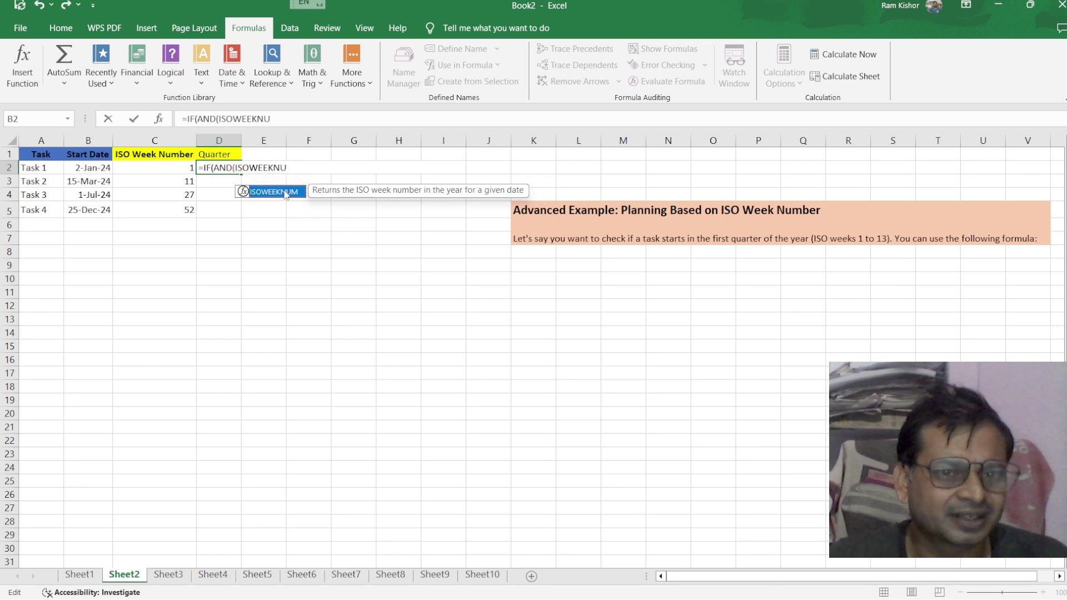
double_click(285, 192)
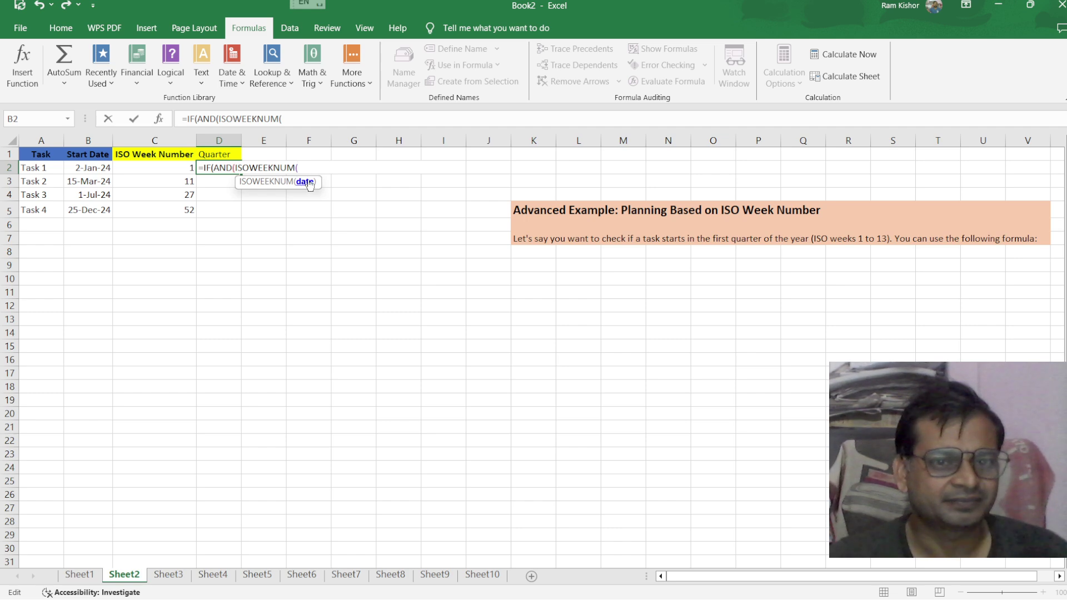
click(92, 166)
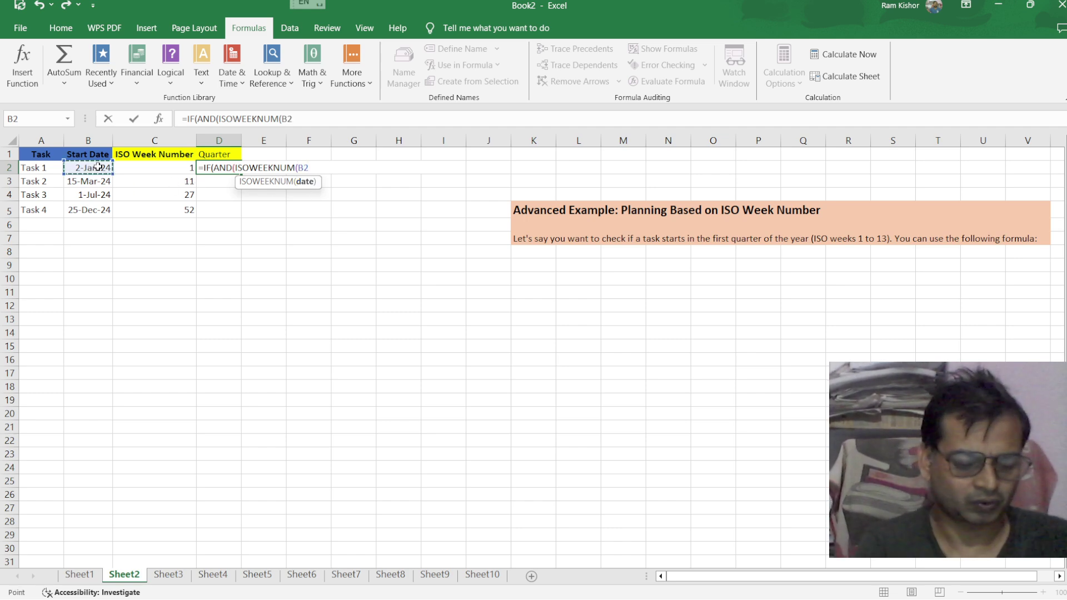
text())
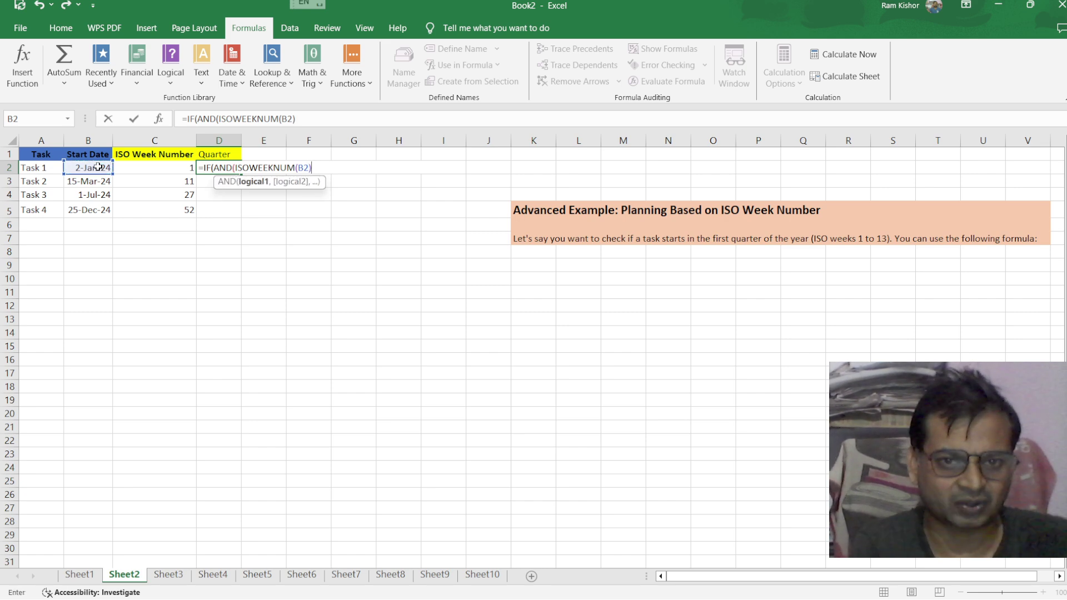
text(>)
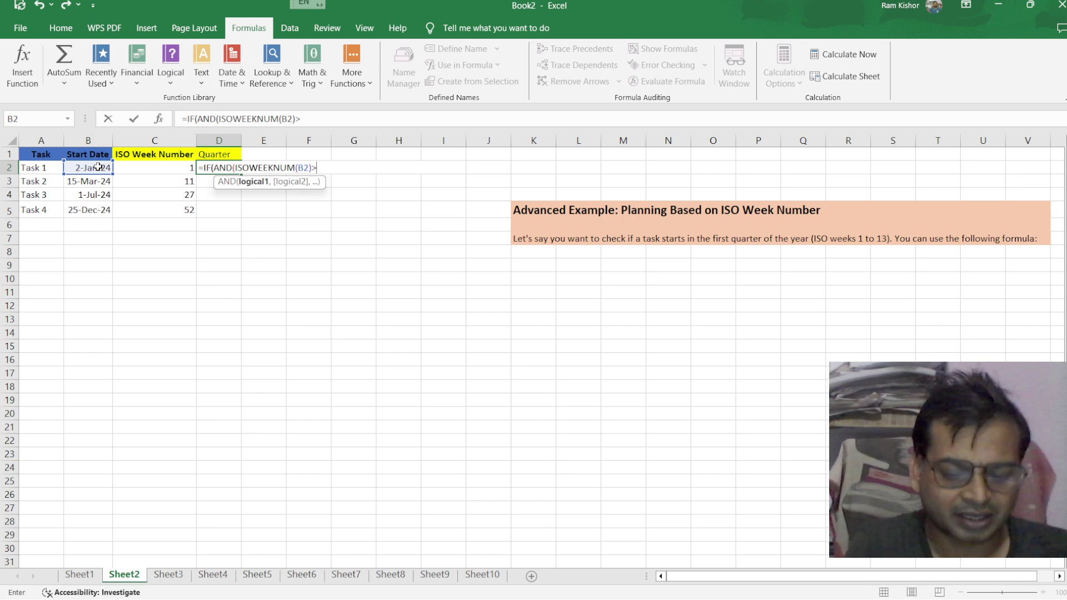
text(=)
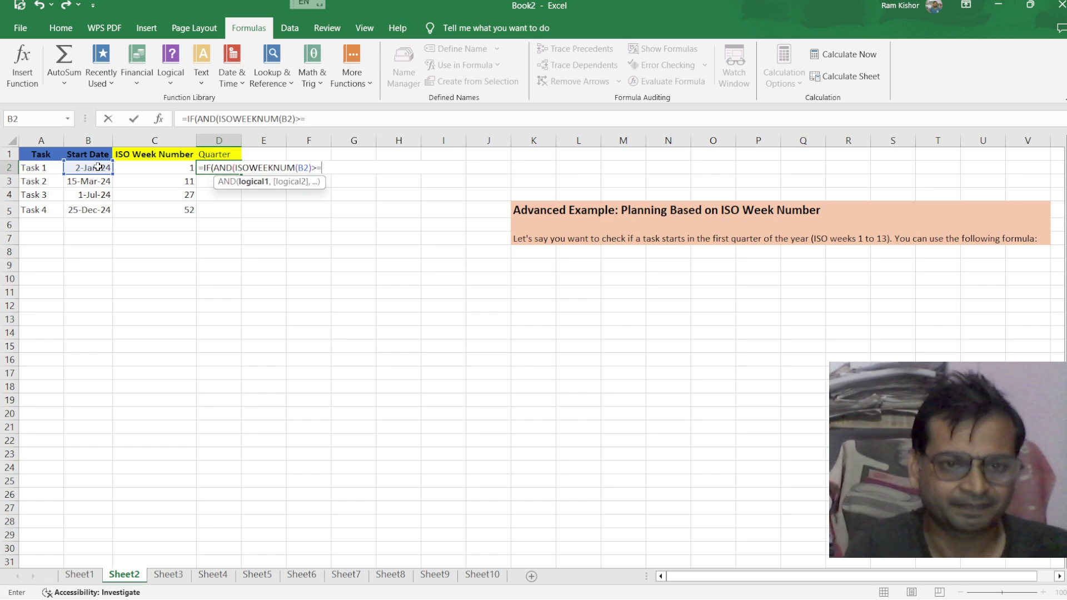
text(1)
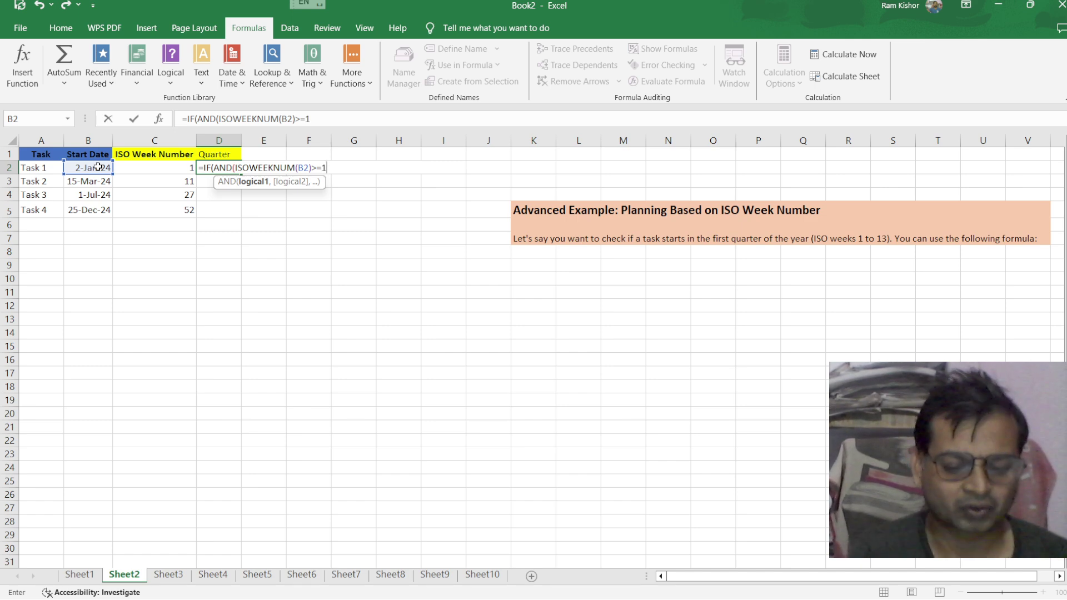
text(,)
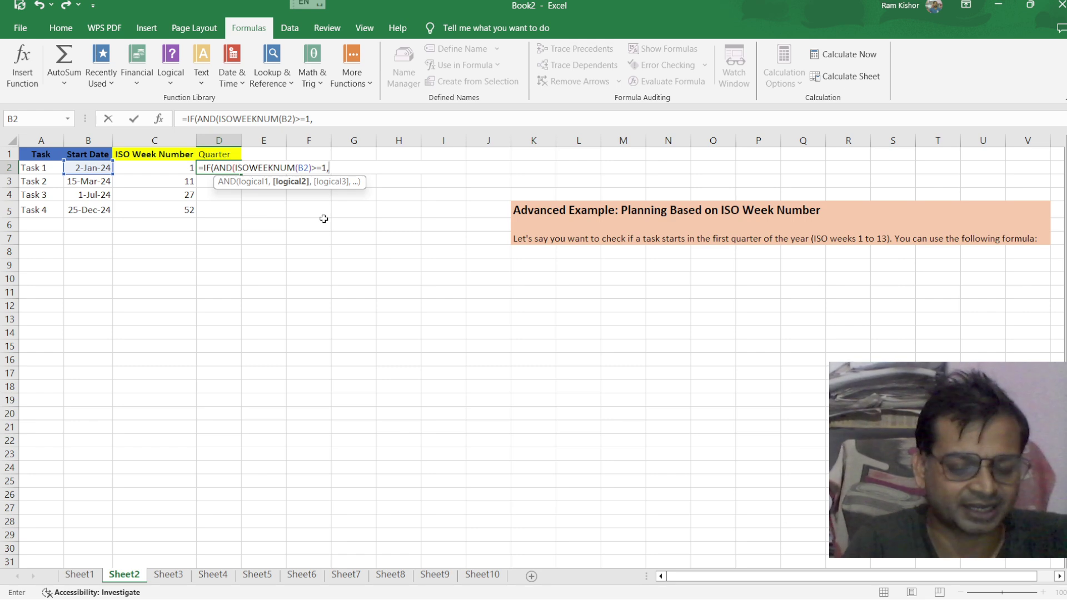
text(iso)
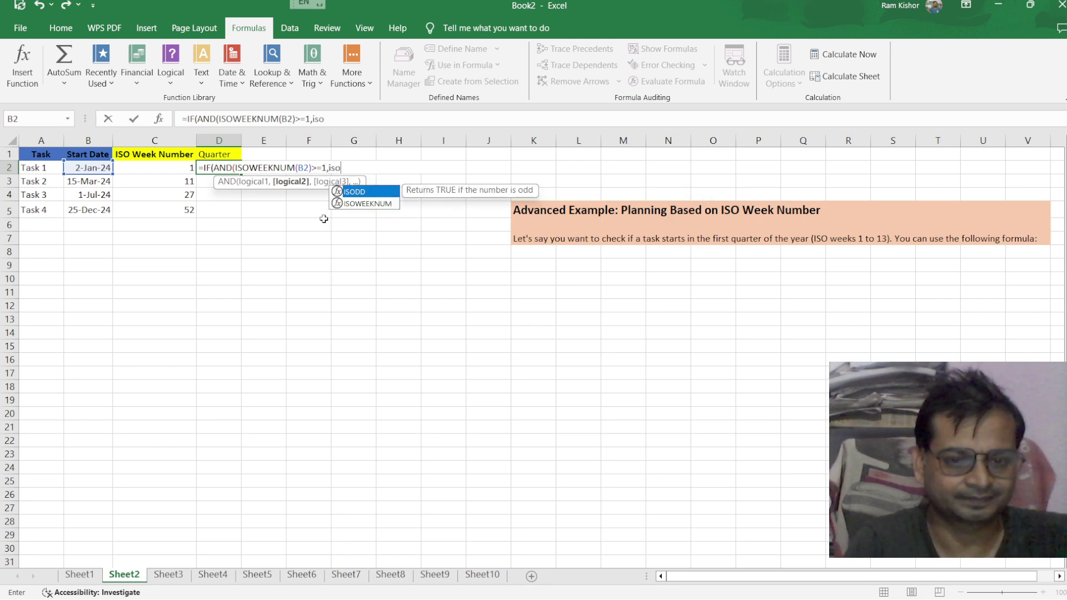
double_click(376, 204)
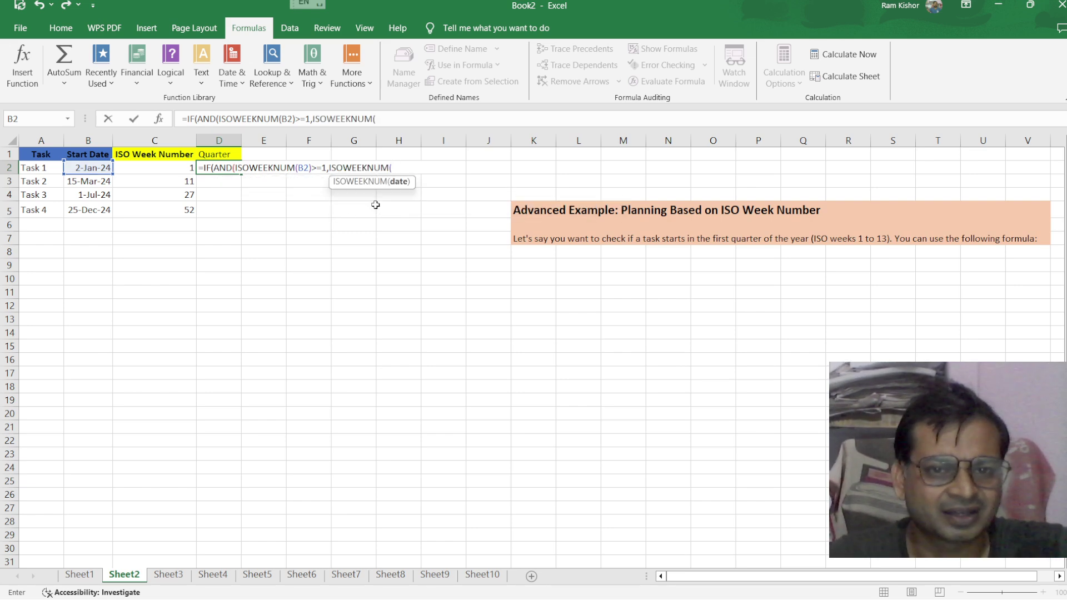
click(95, 166)
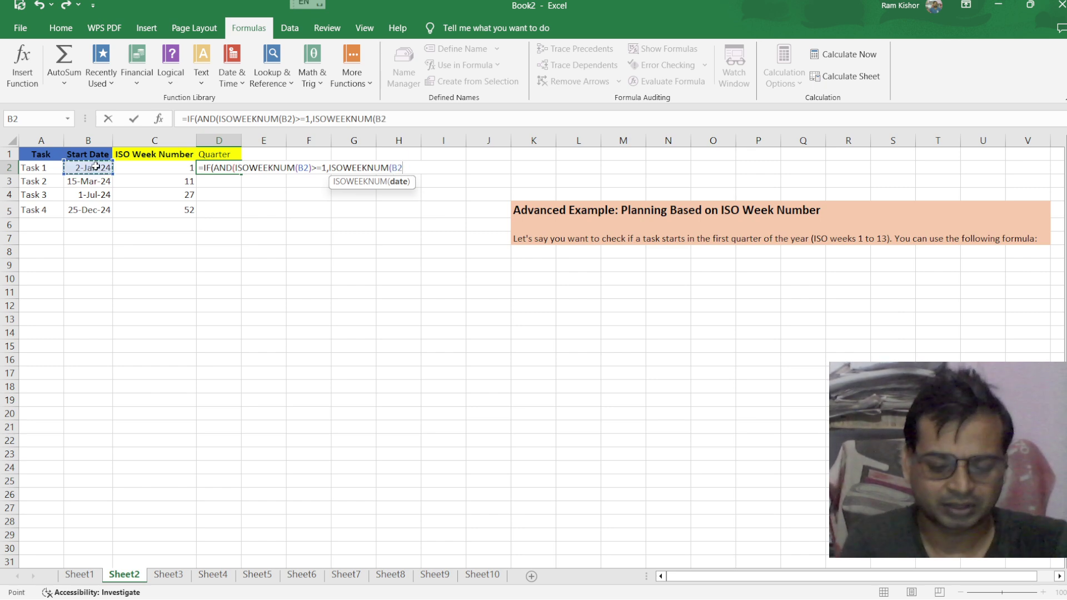
text())
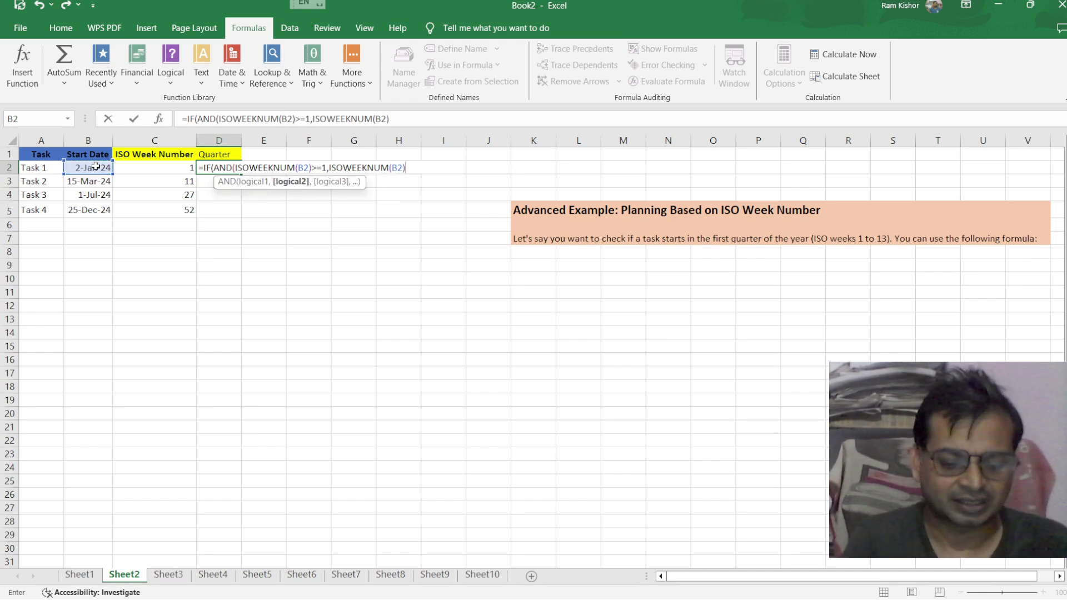
text(<=)
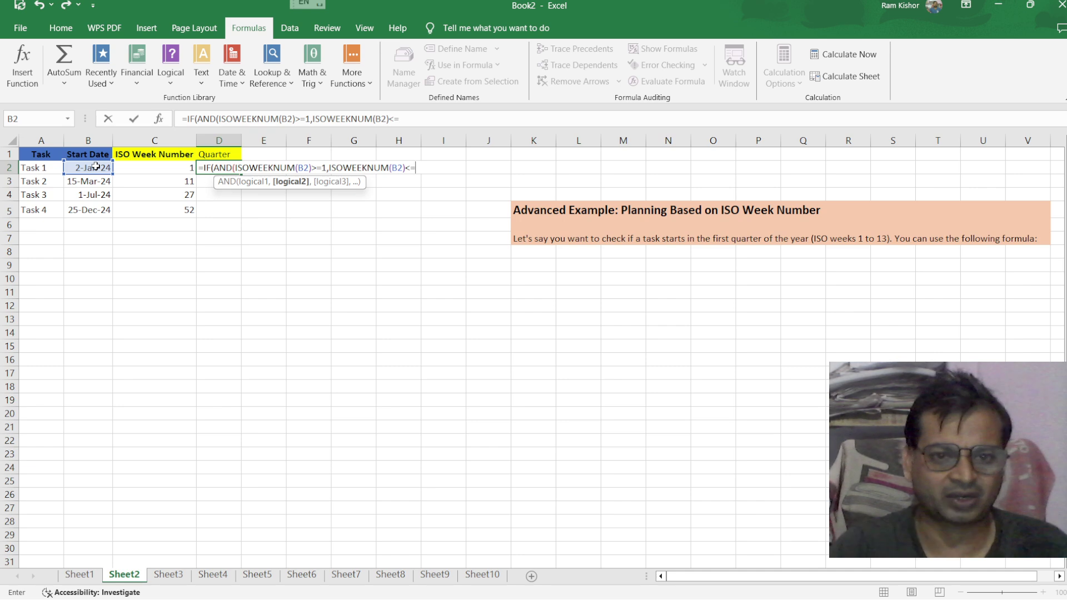
text(13)
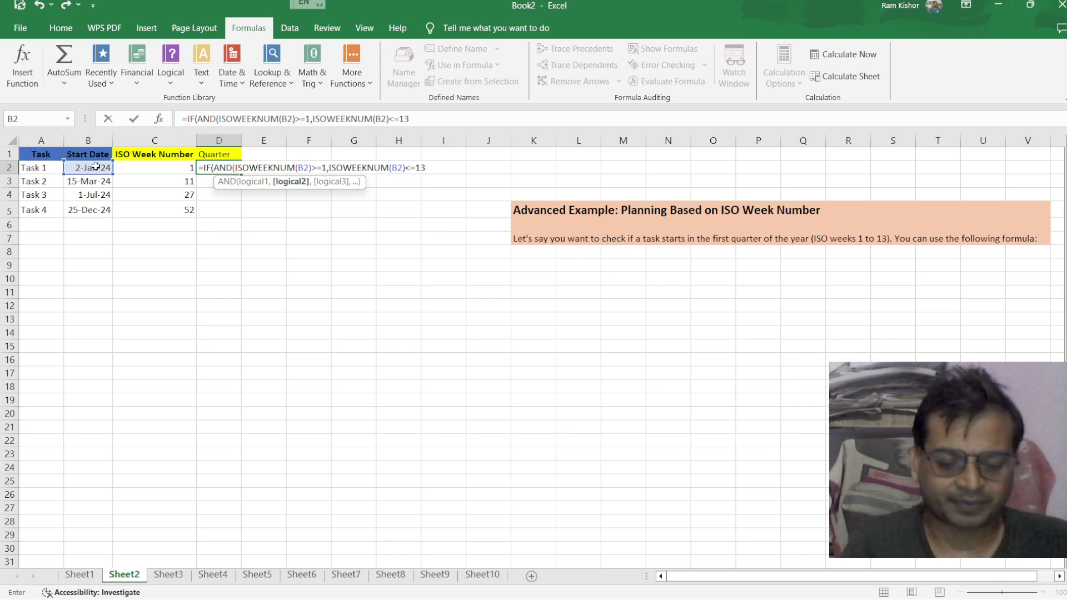
text())
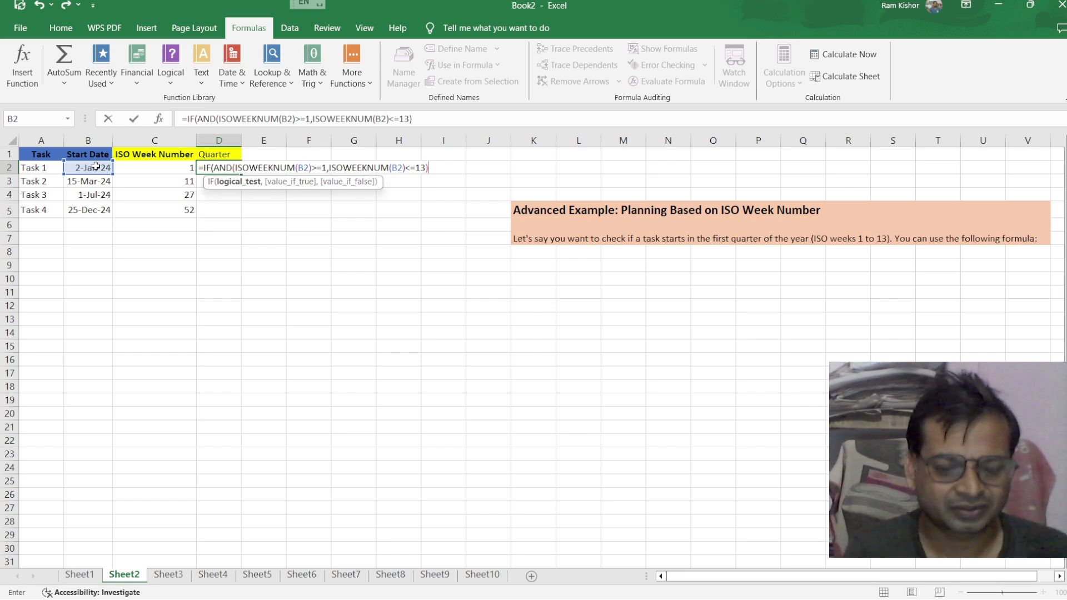
text(,)
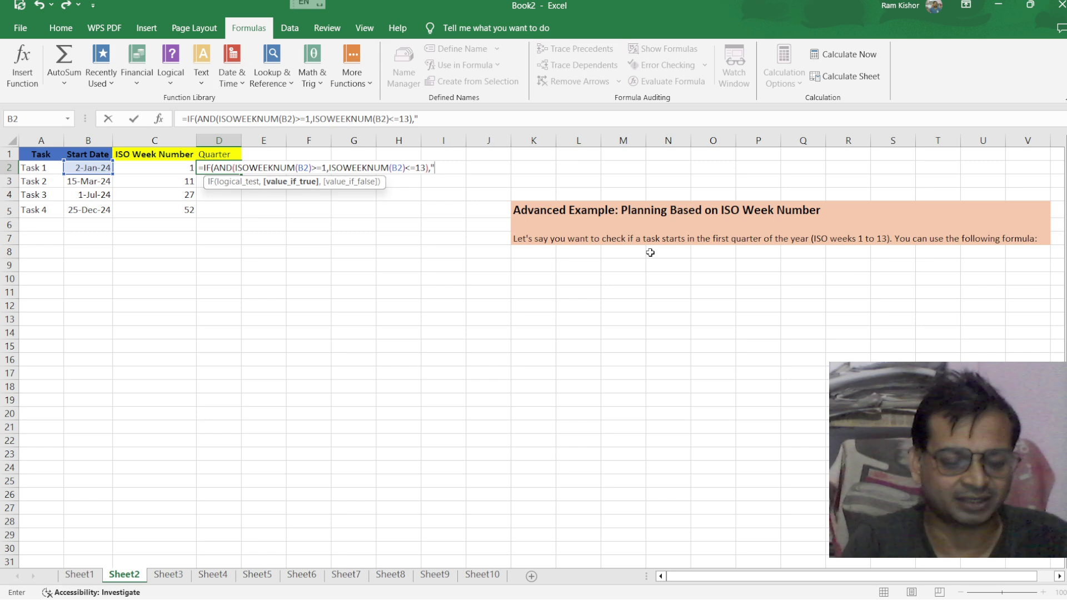
Add the "Q1" and "Not Q1" results to D2's IF formula and commit it
text(Q)
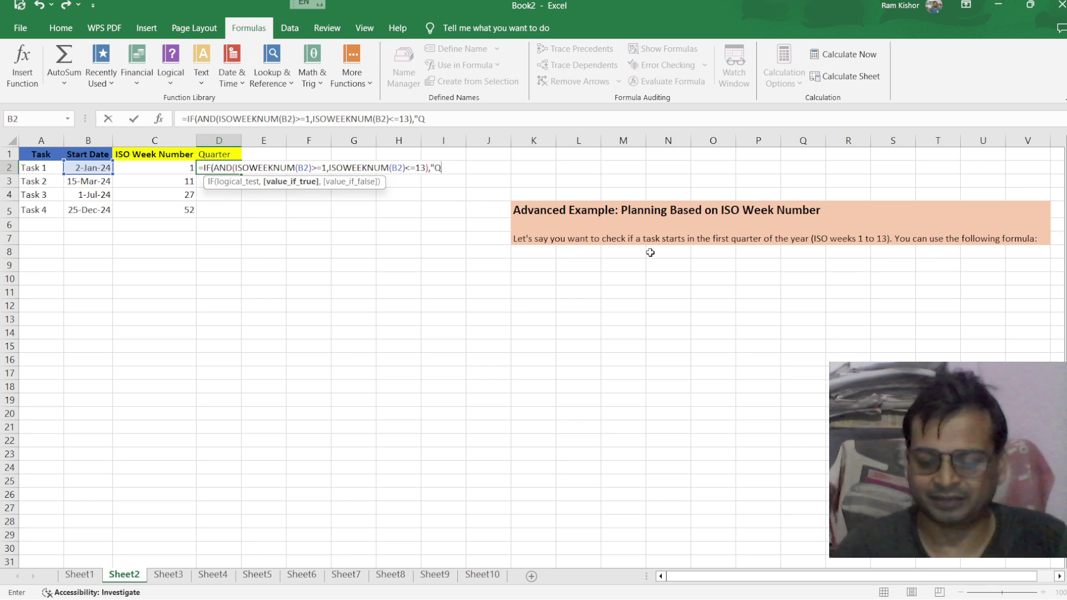
text(1")
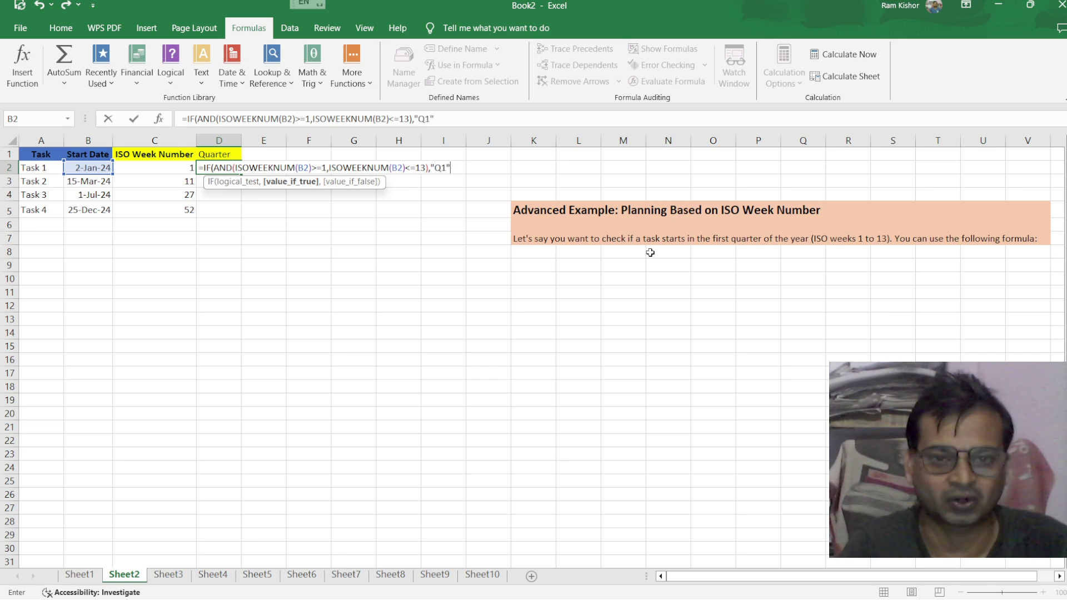
text(,)
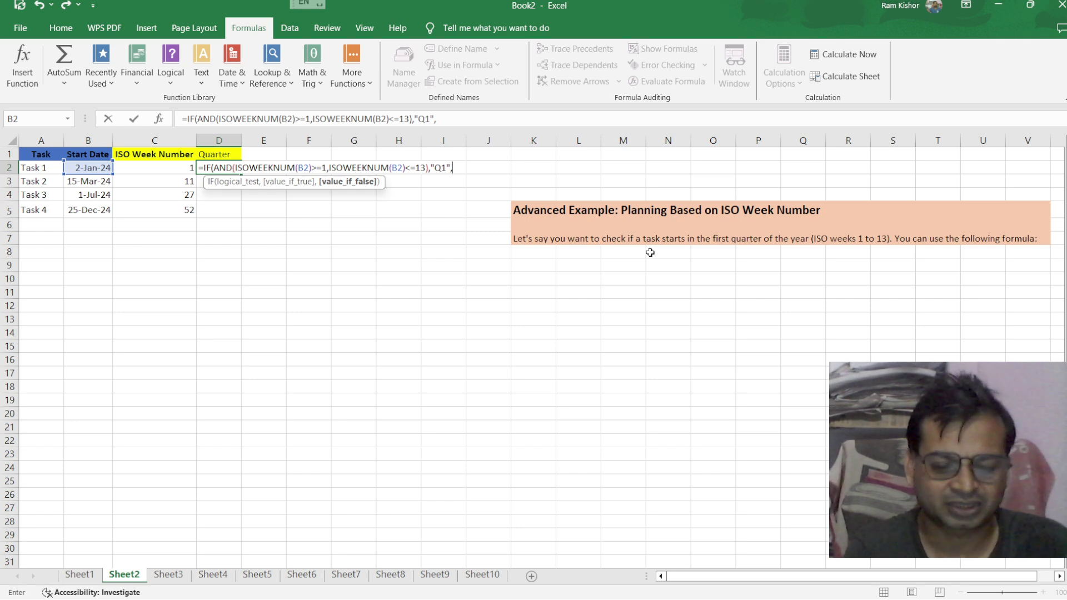
text(")
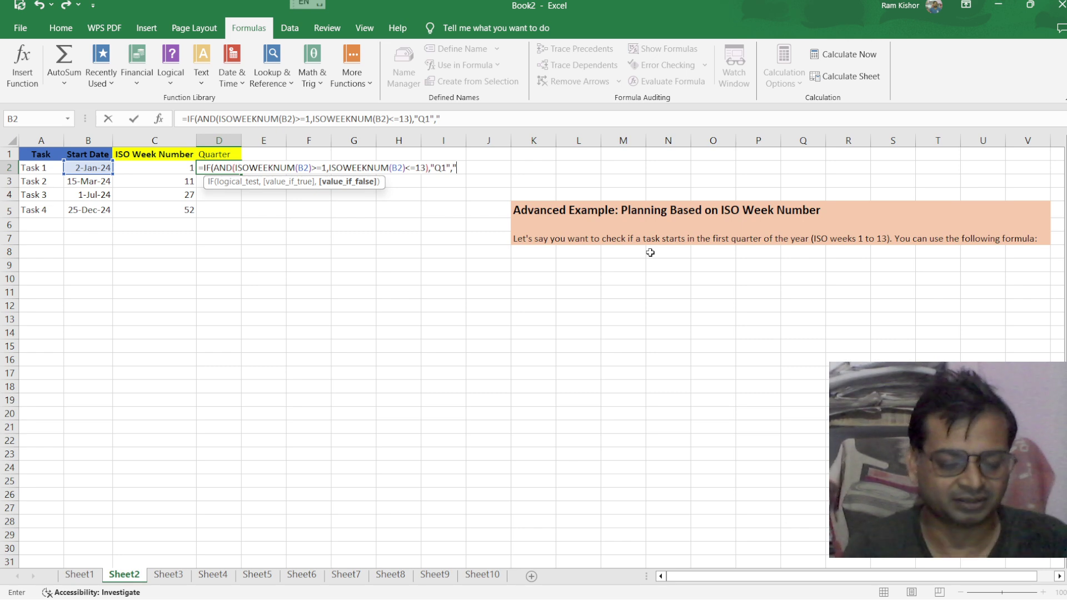
text(Not )
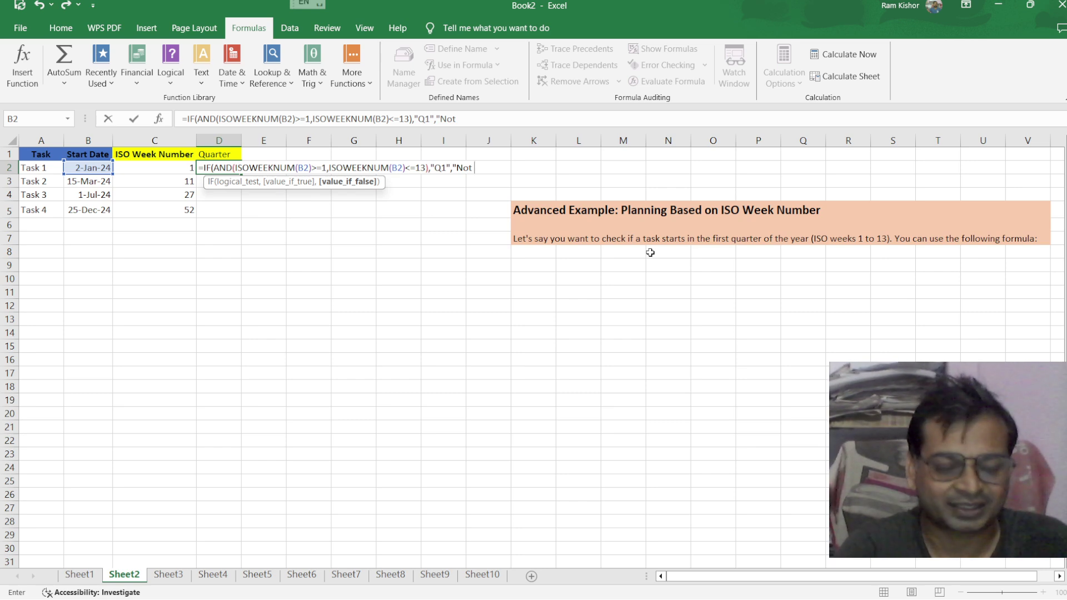
text(Q)
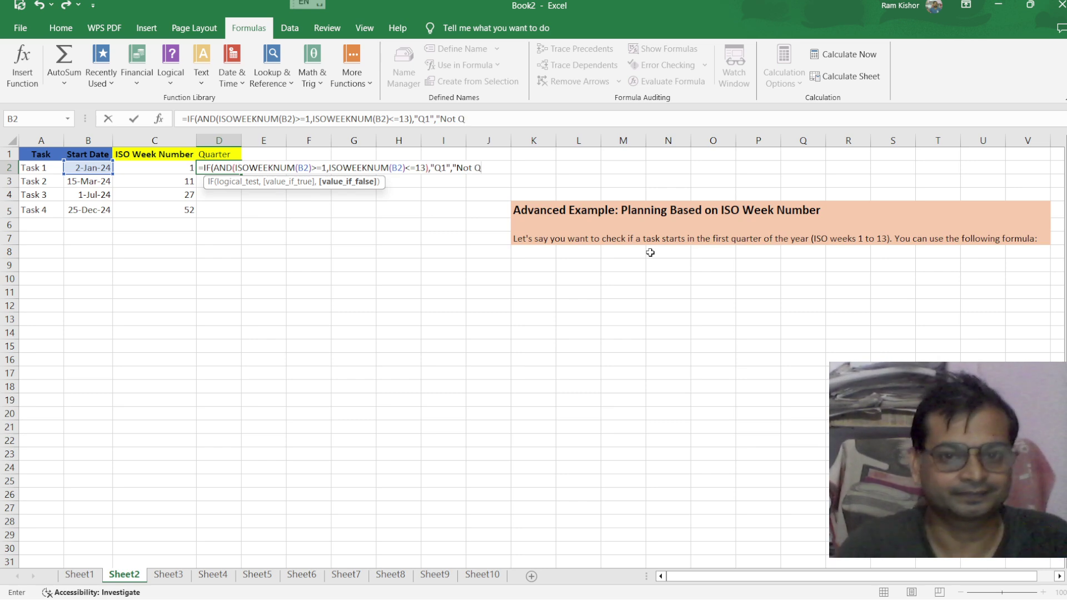
text(1)
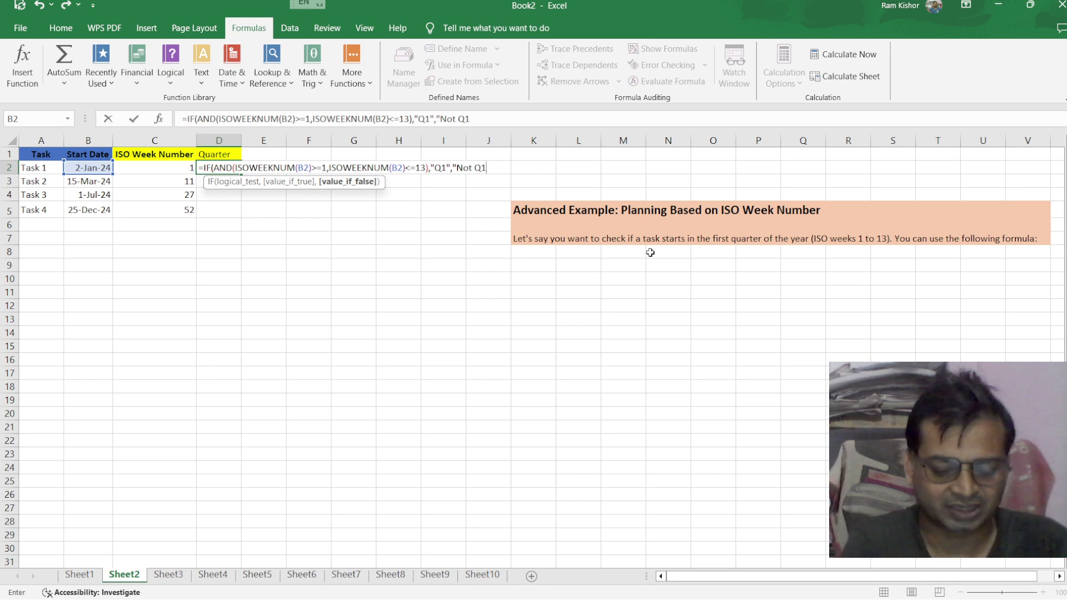
text(")
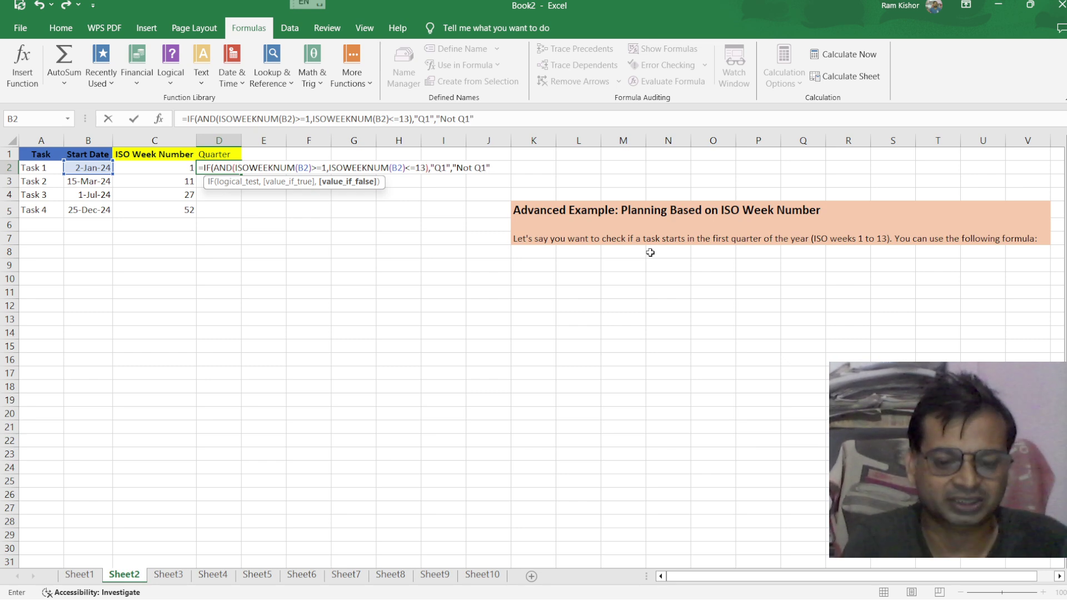
text())
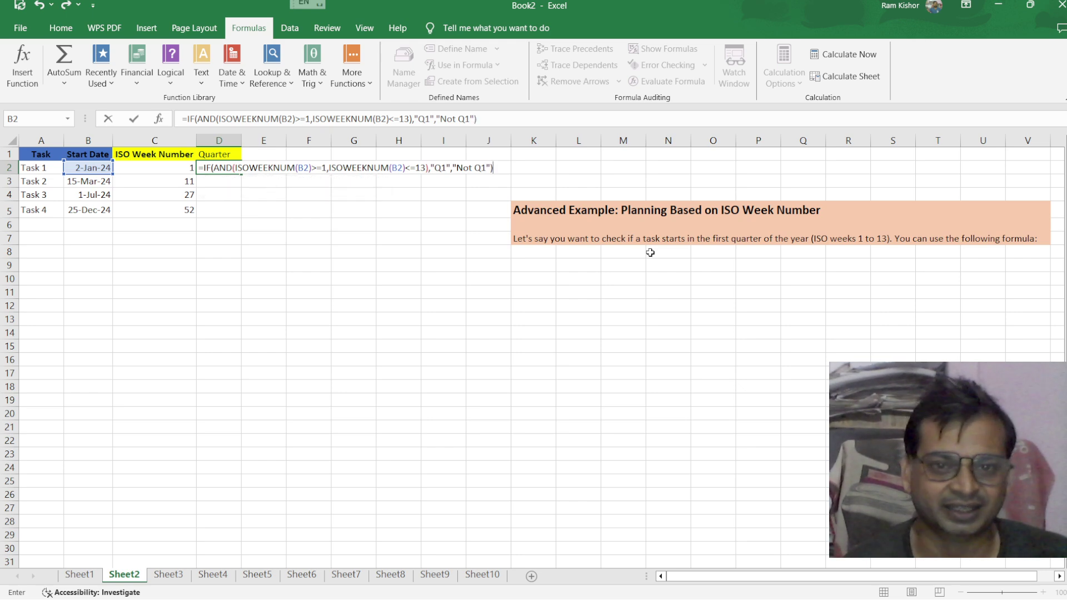
key(Return)
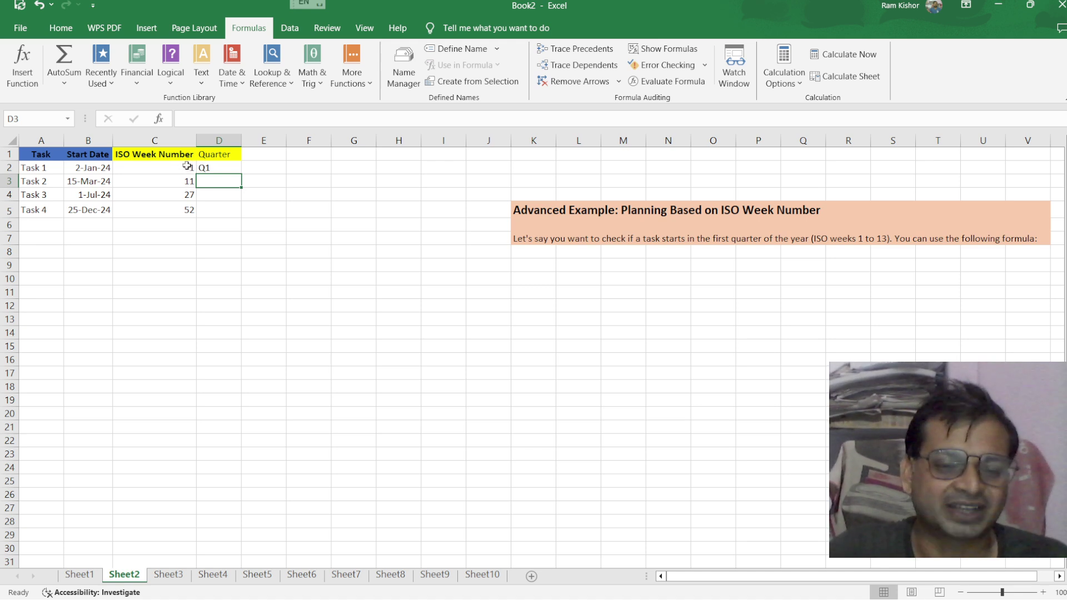
Copy D2's quarter formula down to D5, giving Q1, Q1, Not Q1, Not Q1
click(211, 170)
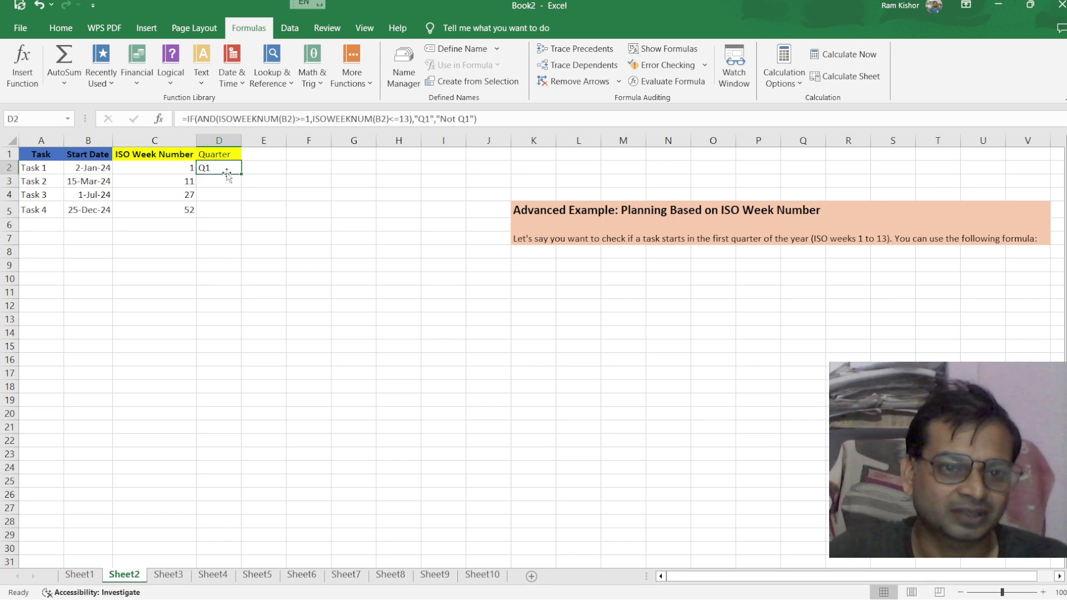
double_click(240, 175)
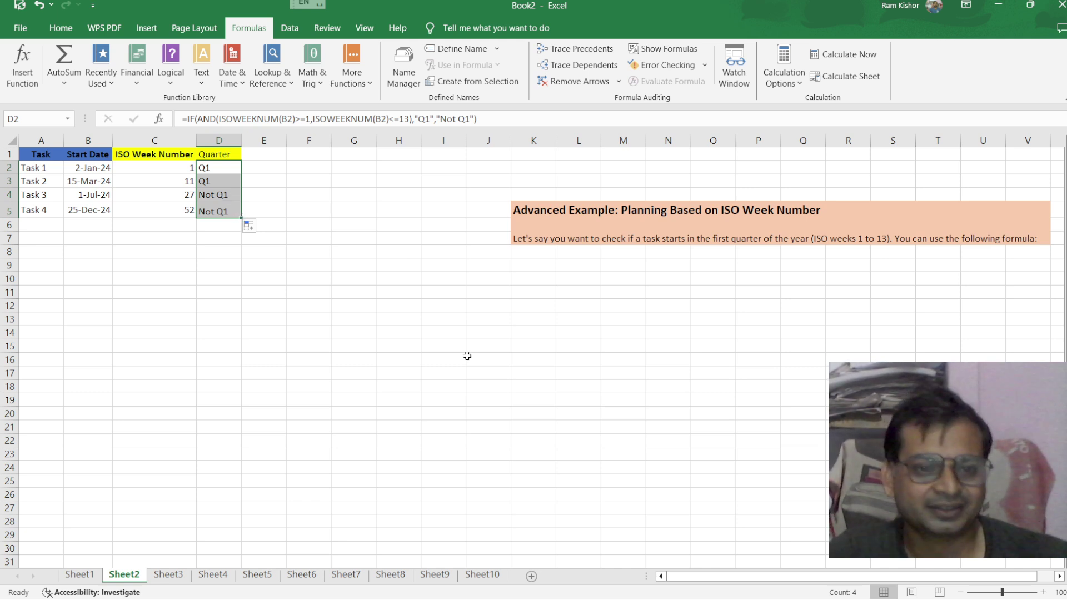
click(425, 334)
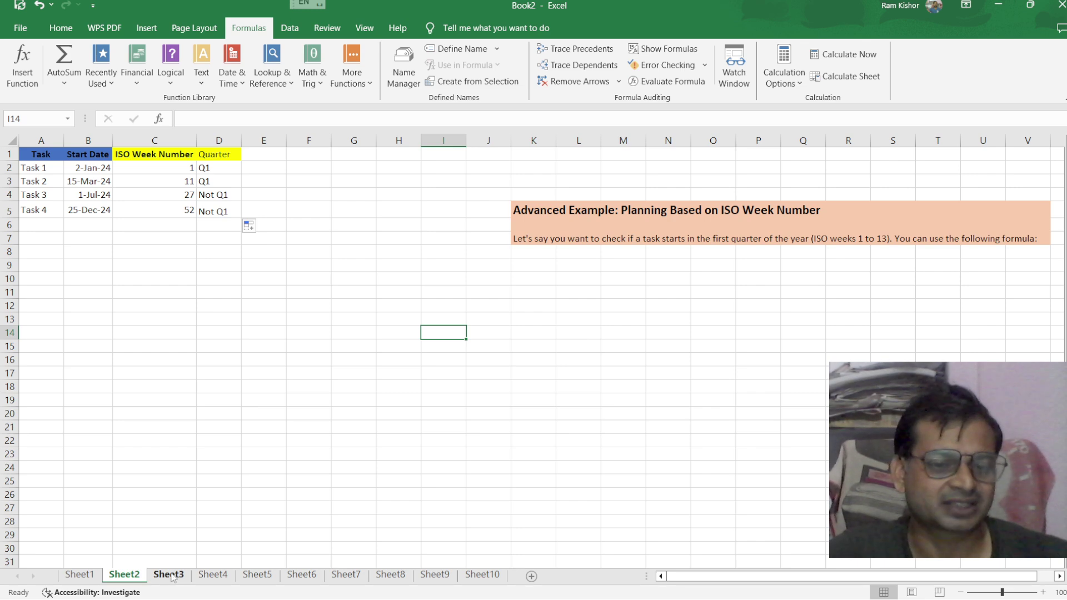
On Sheet3, type =TODAY() into B2 next to Current Date (TODAY)
click(168, 575)
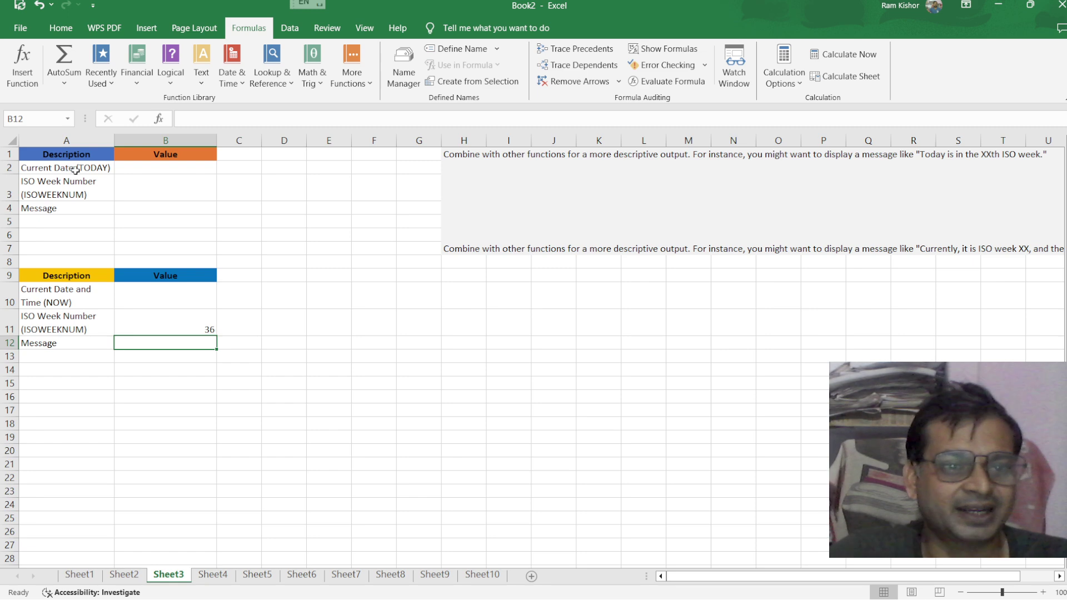
click(148, 170)
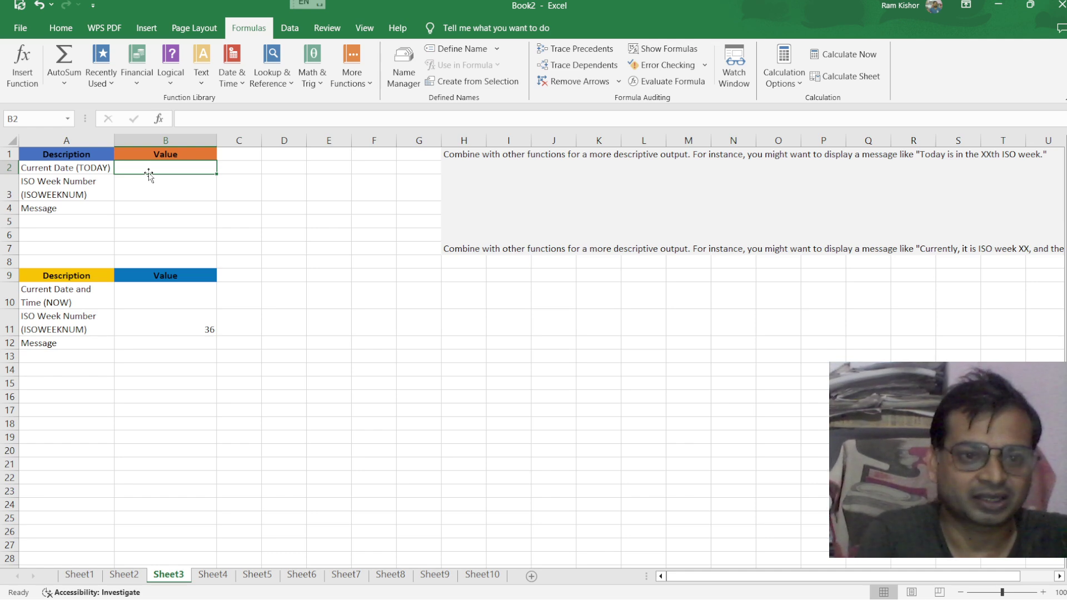
text(=)
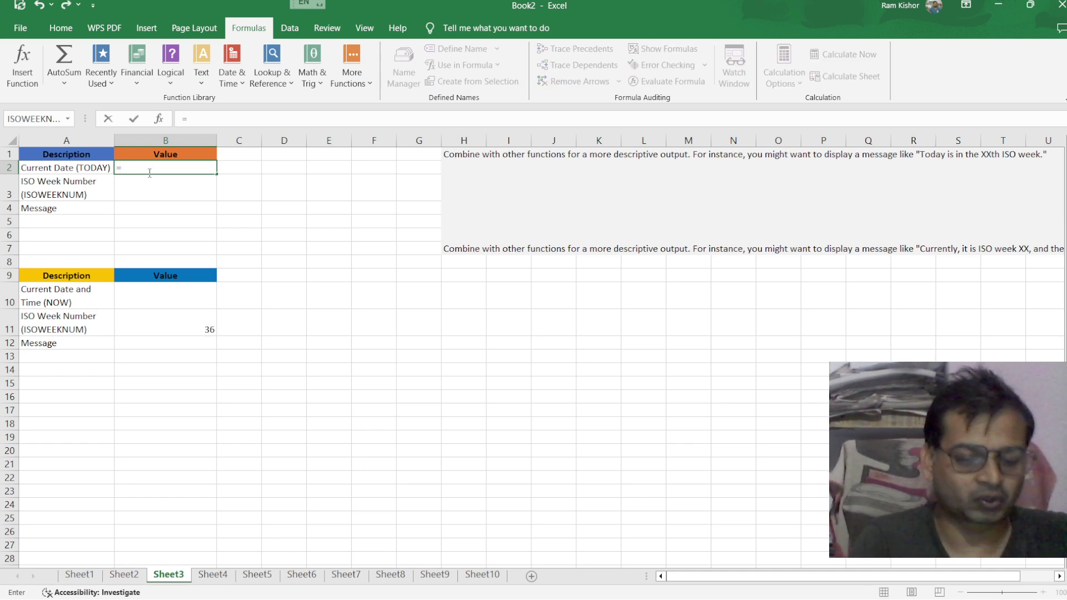
text(to)
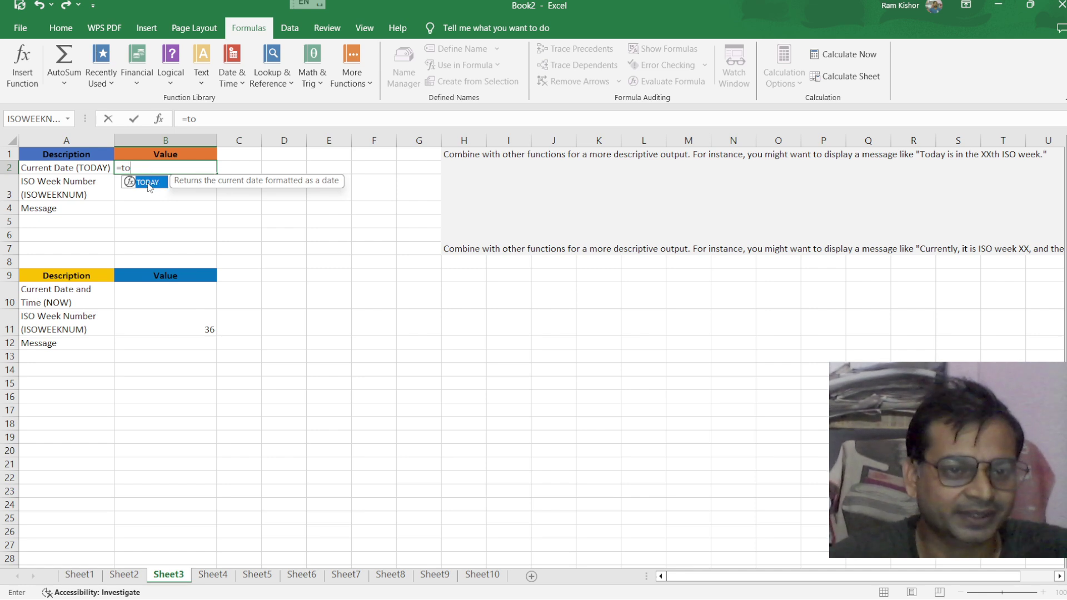
double_click(148, 184)
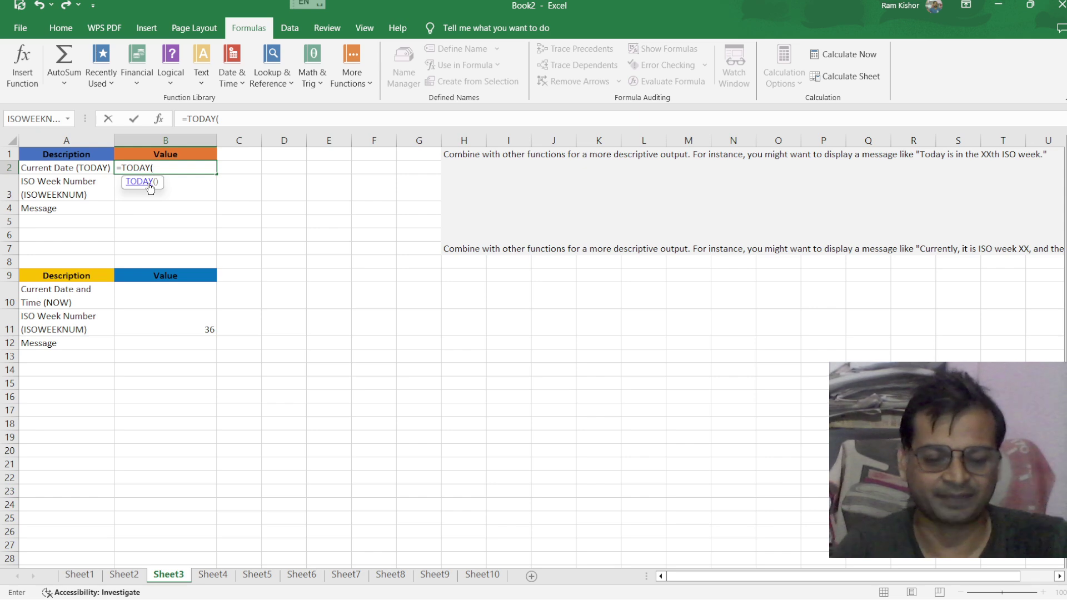
text())
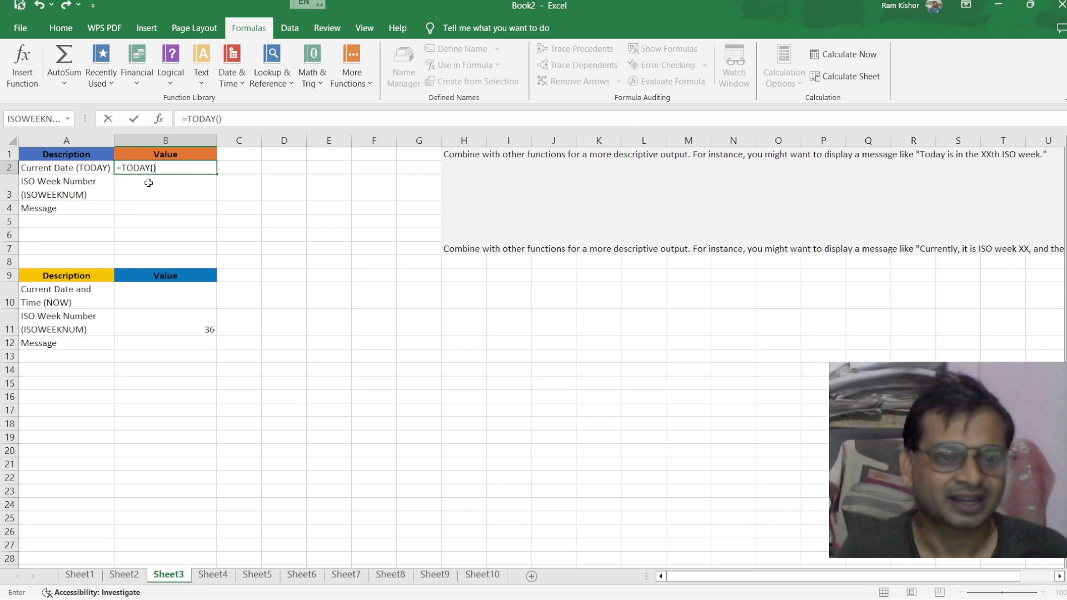
Commit today's date in B2 and enter =ISOWEEKNUM(TODAY()) in B3, giving week 36
key(Return)
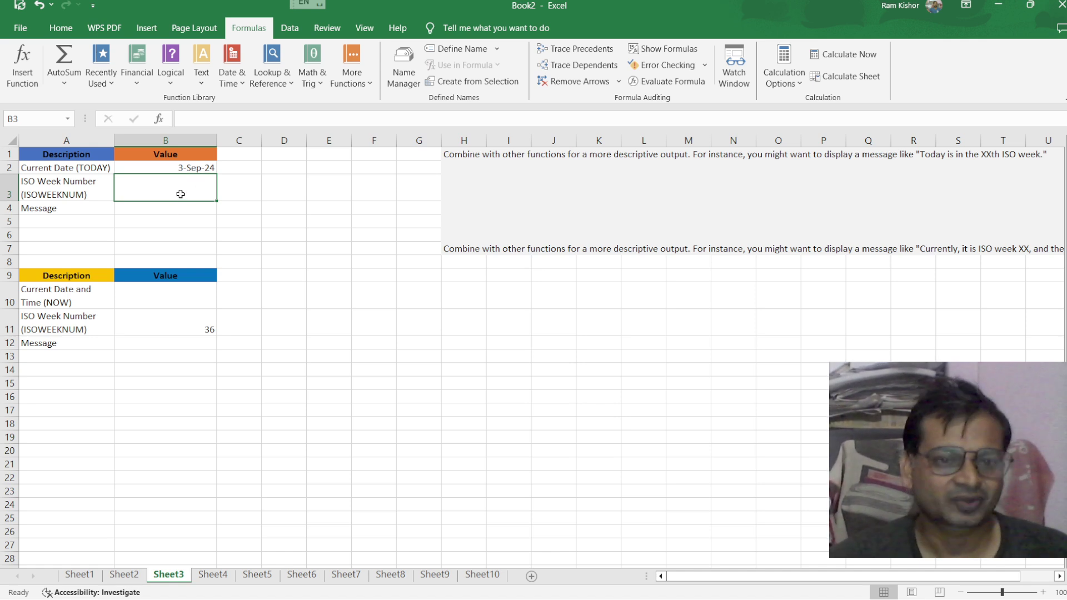
text(=)
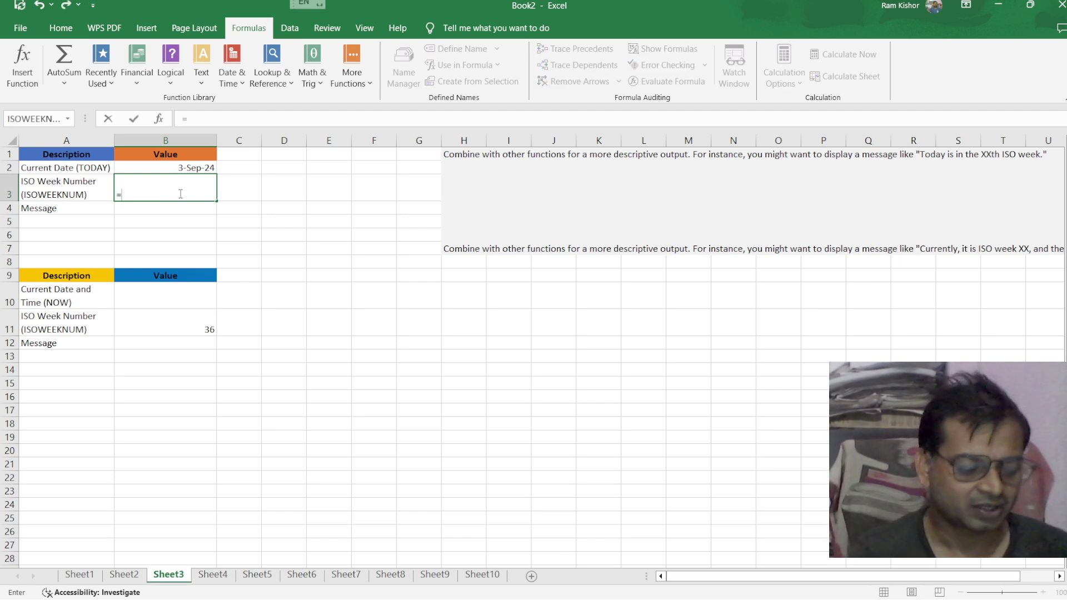
text(i)
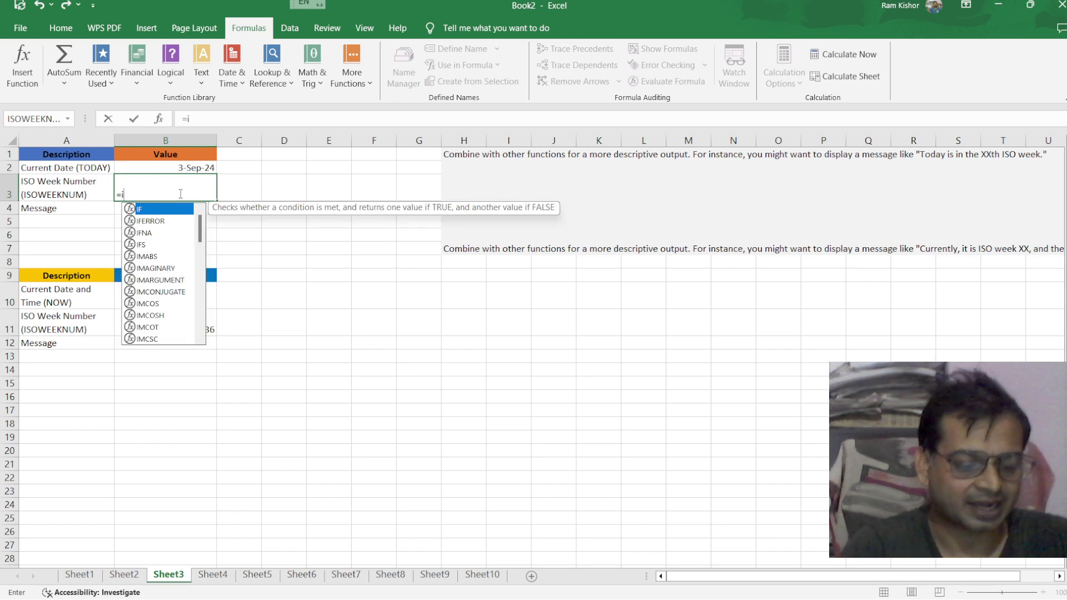
text(so)
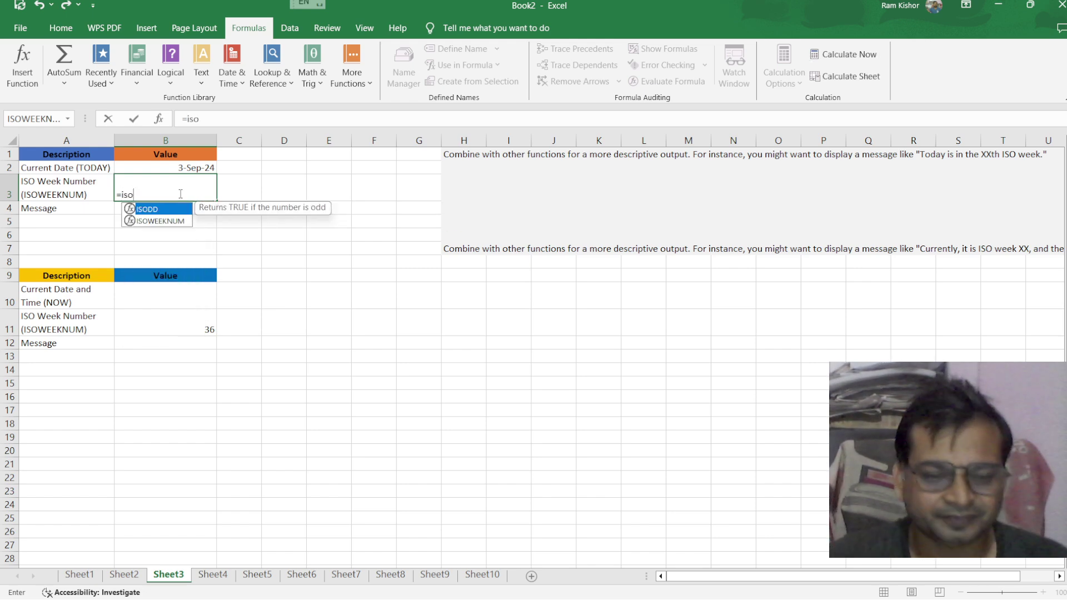
double_click(166, 221)
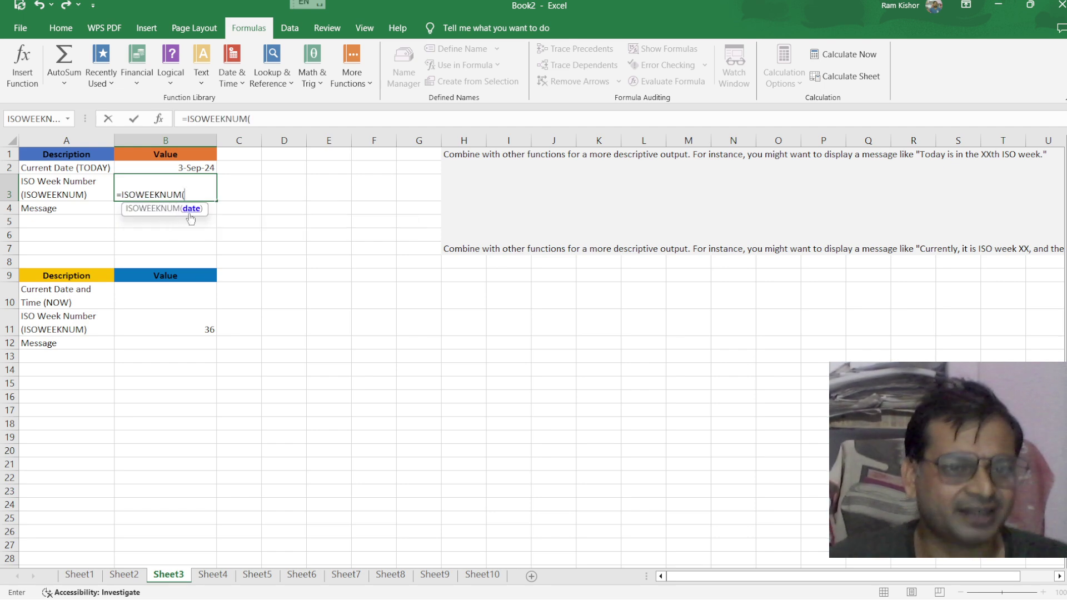
text(t)
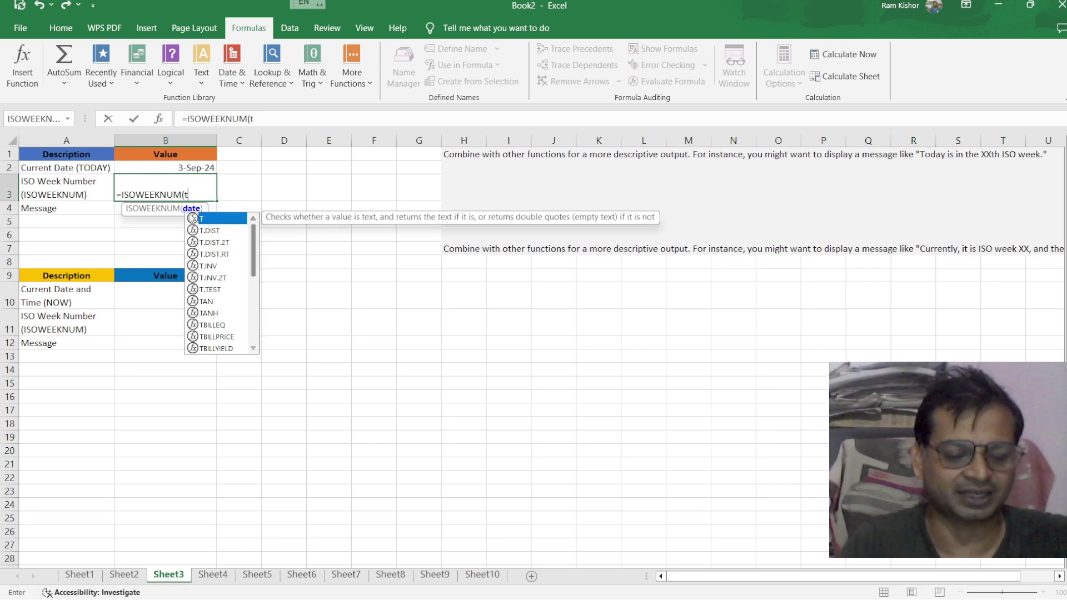
text(o)
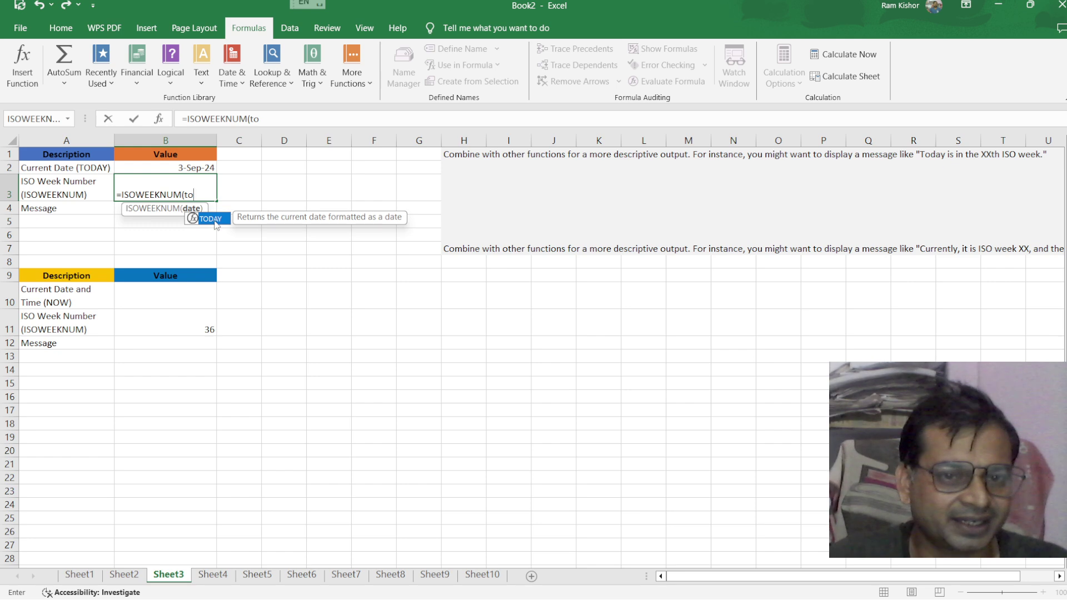
double_click(215, 221)
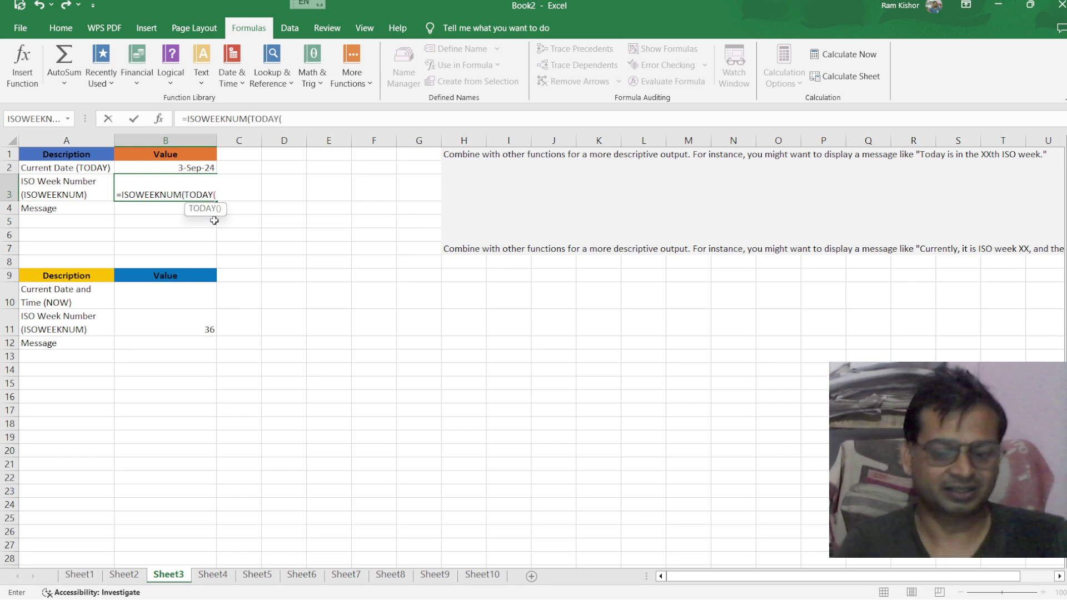
text())
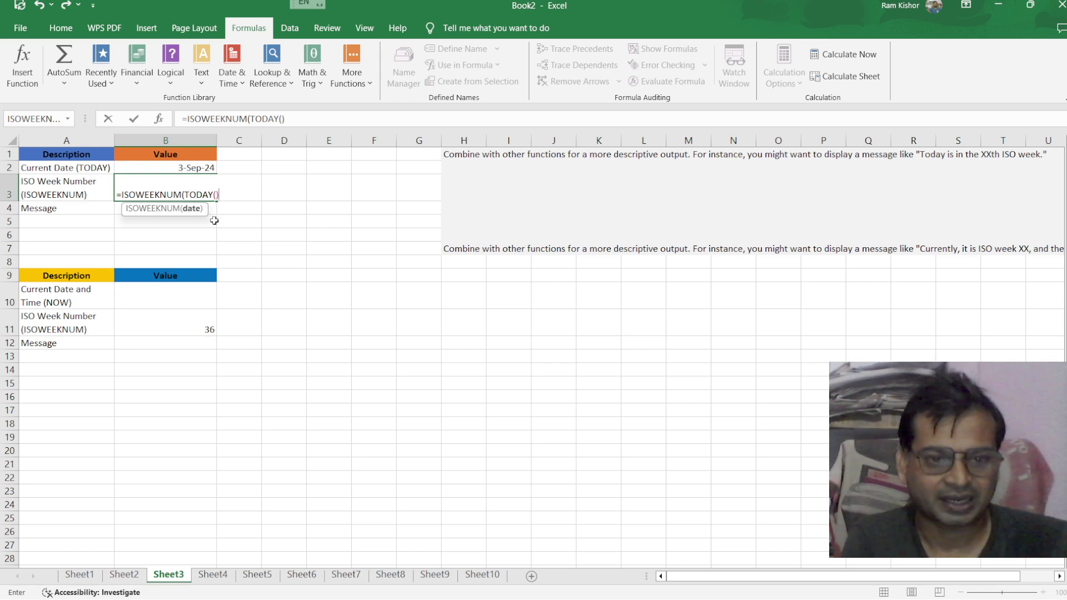
text())
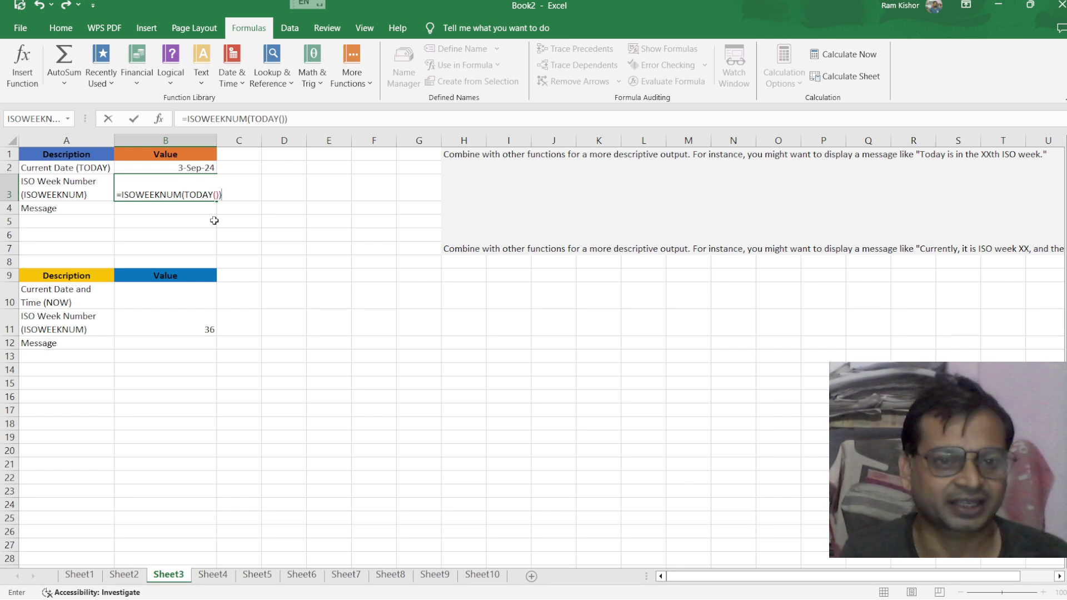
key(Return)
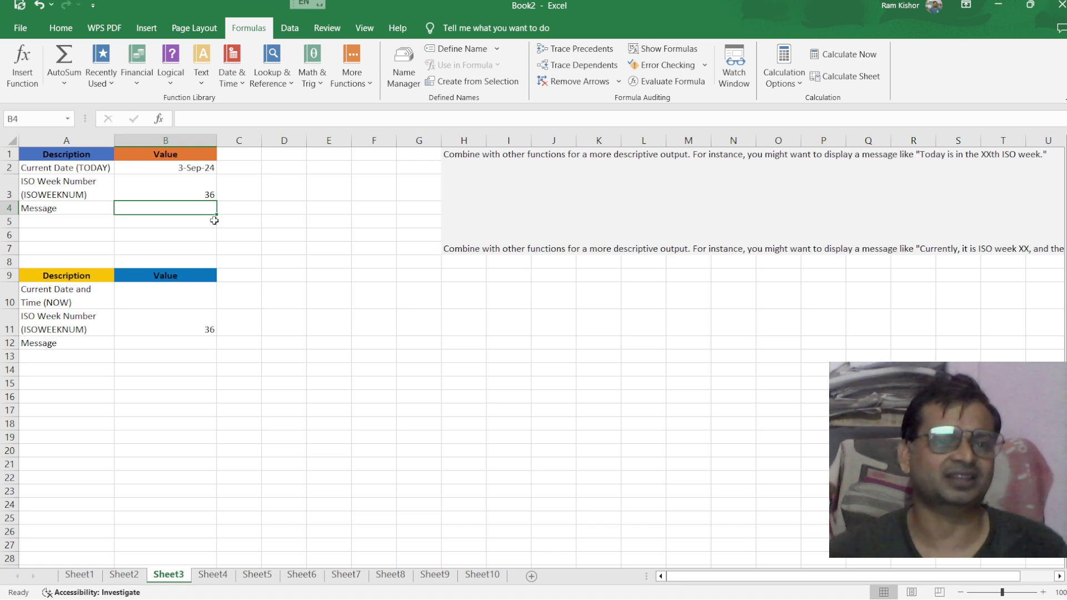
Check the B3 week formula, then start a new formula in the Message cell B4
click(207, 193)
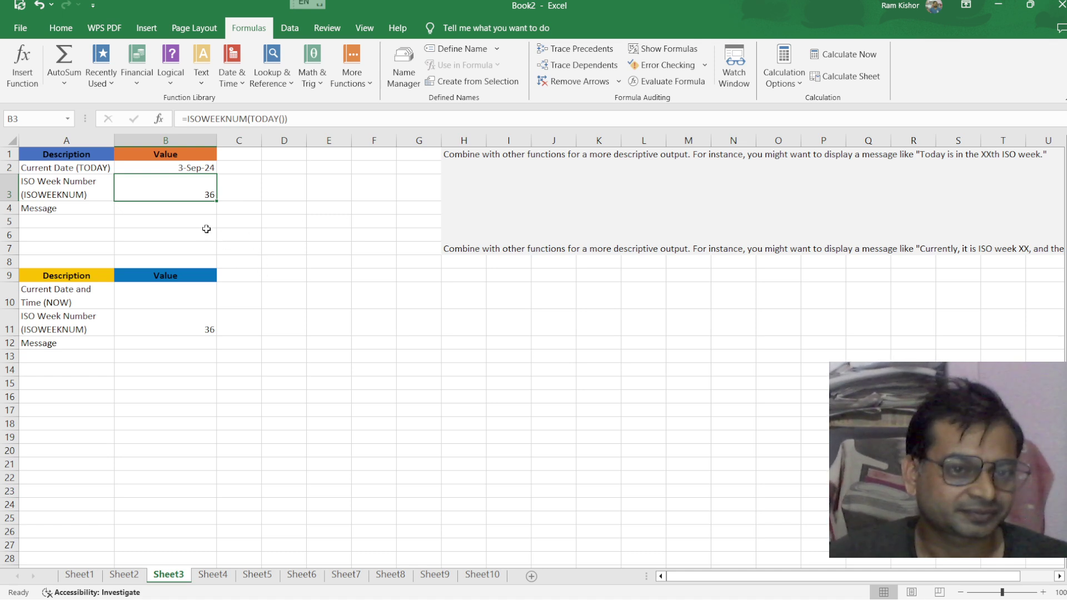
click(50, 212)
click(186, 210)
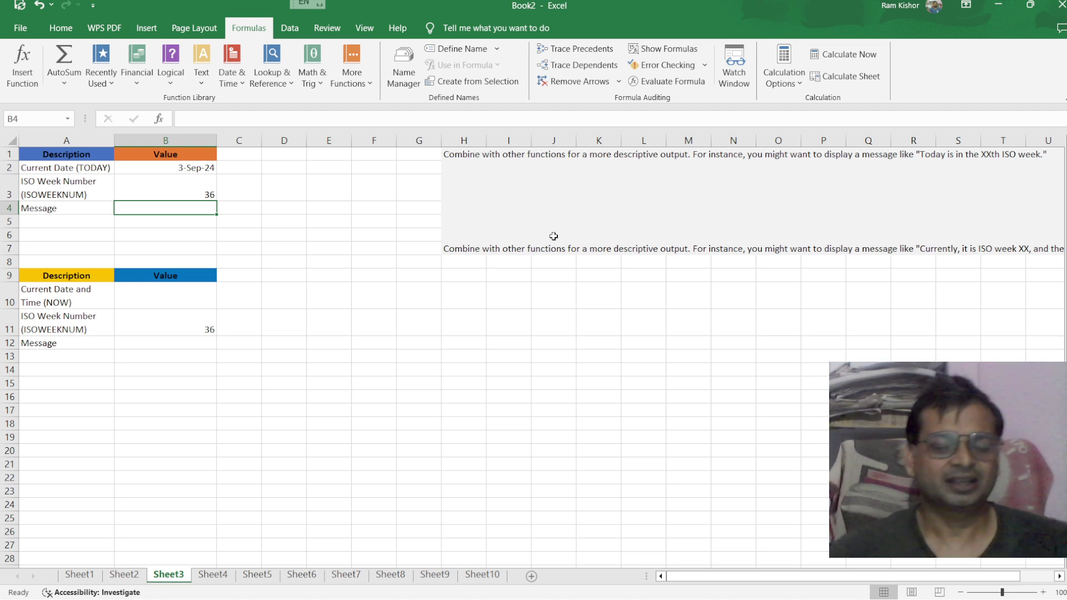
text(=)
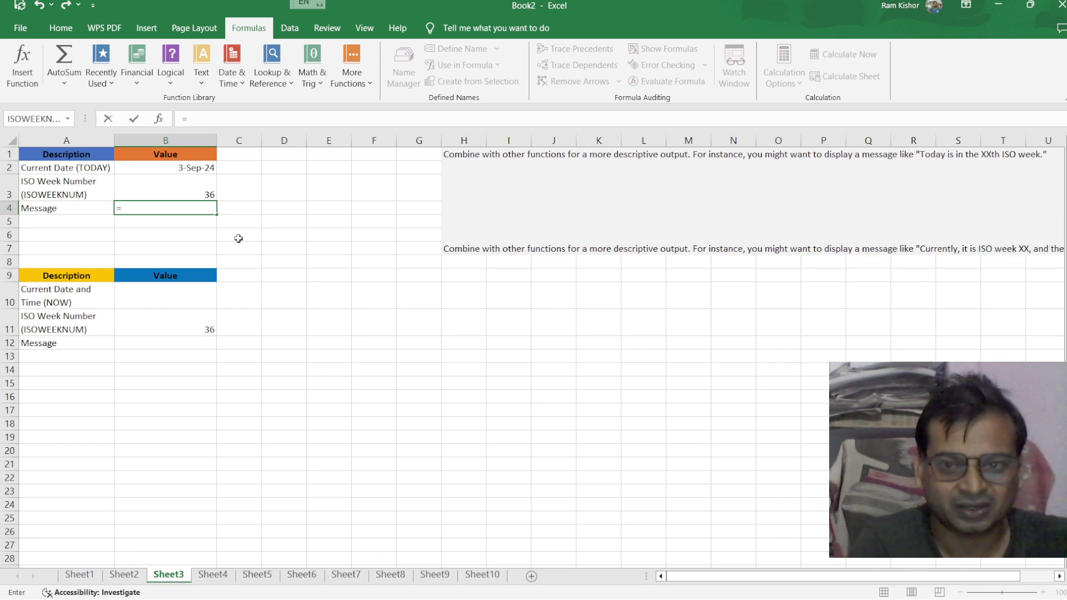
Type the text "today is in ISO week " into B4's formula, followed by an & join
text(")
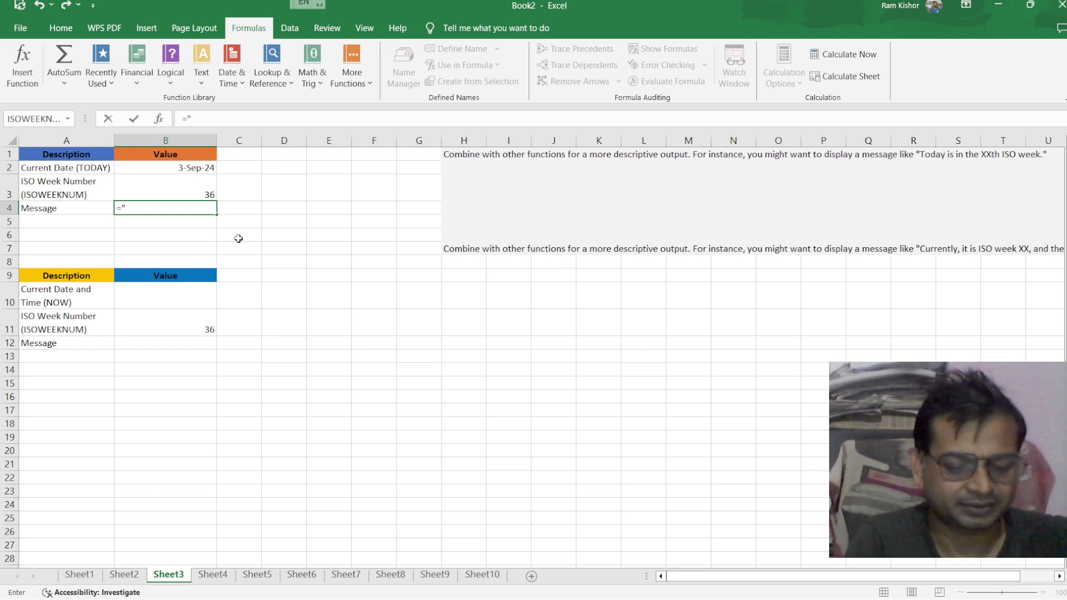
text(today)
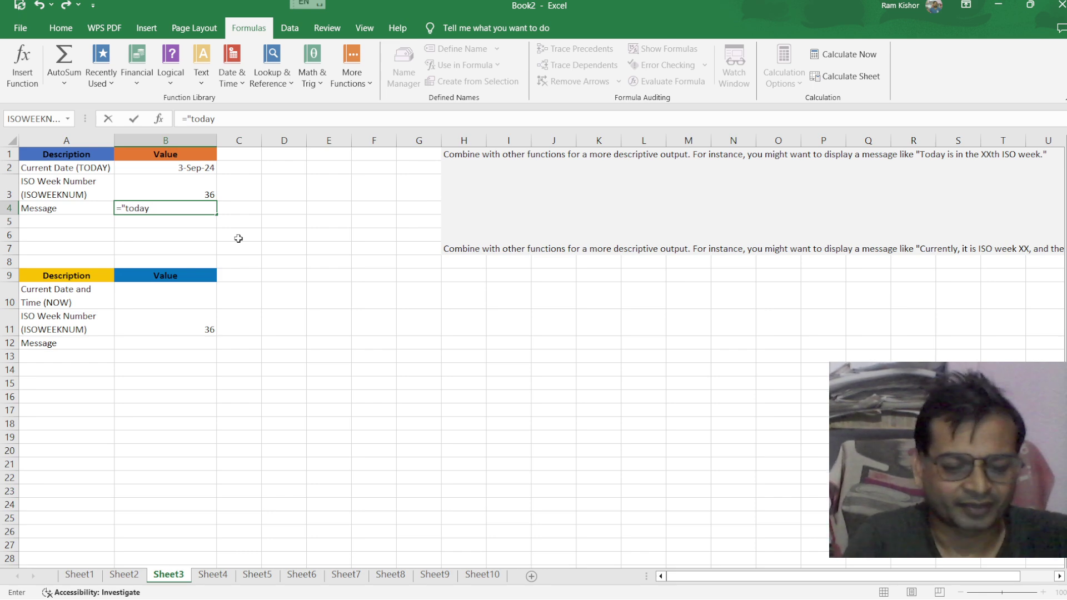
text( is )
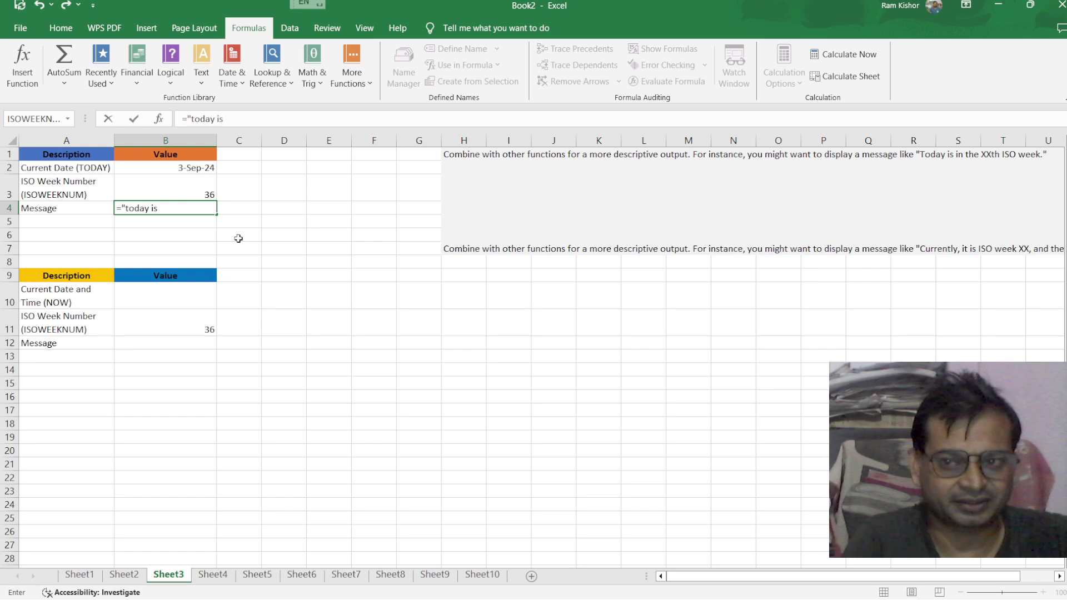
text(in)
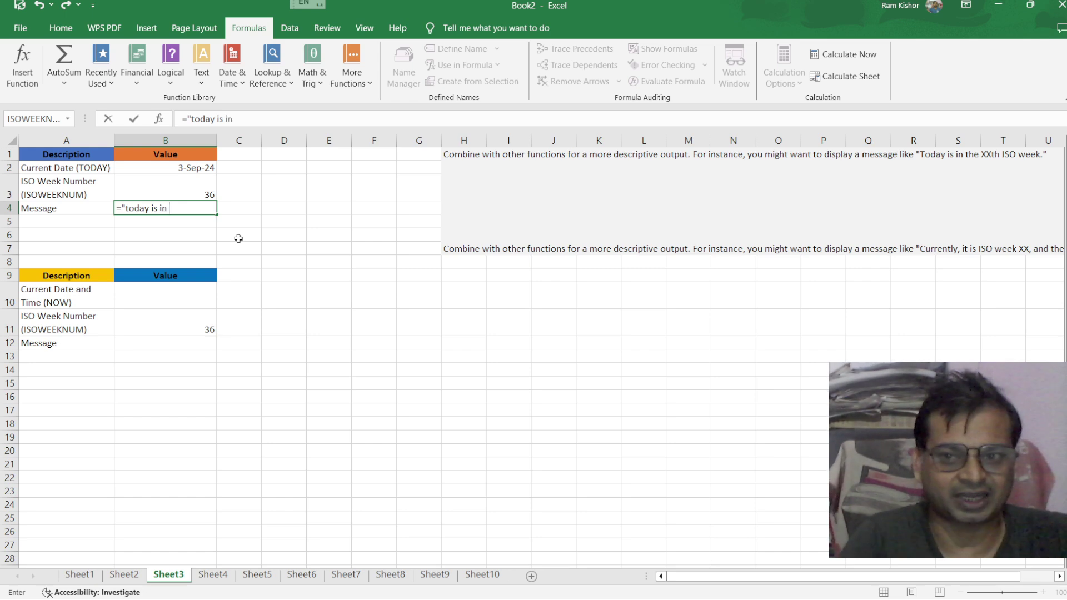
text( the)
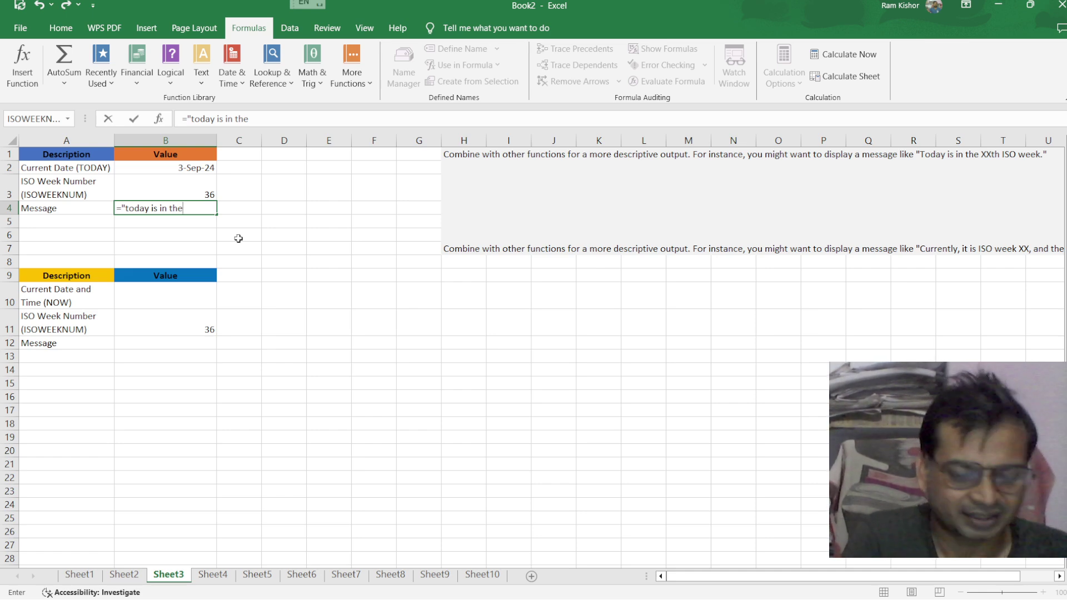
key(BackSpace)
key(BackSpace)
key(BackSpace)
text(I)
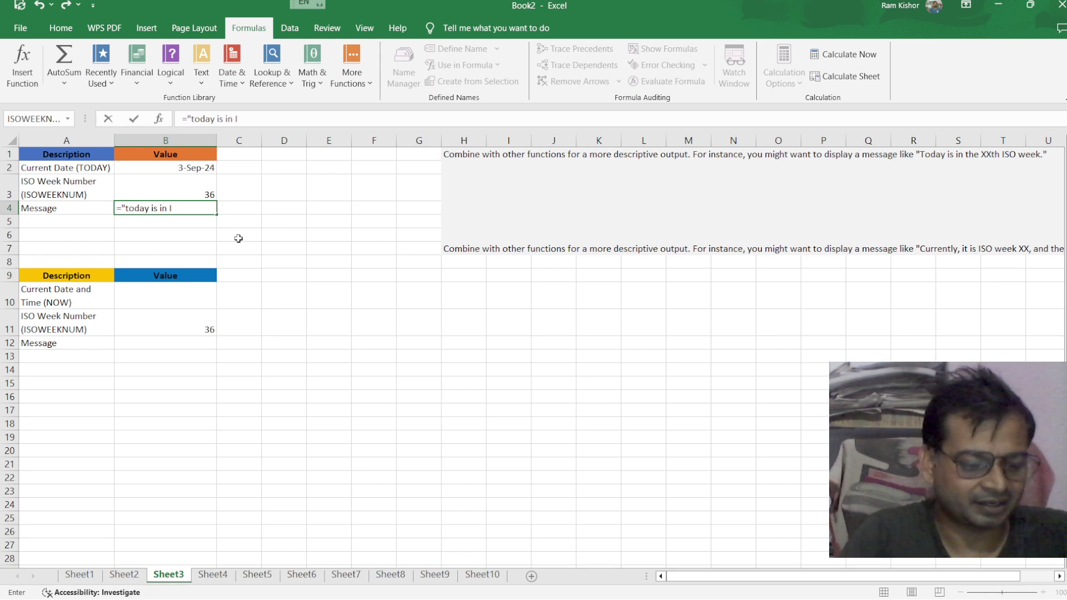
text(SO )
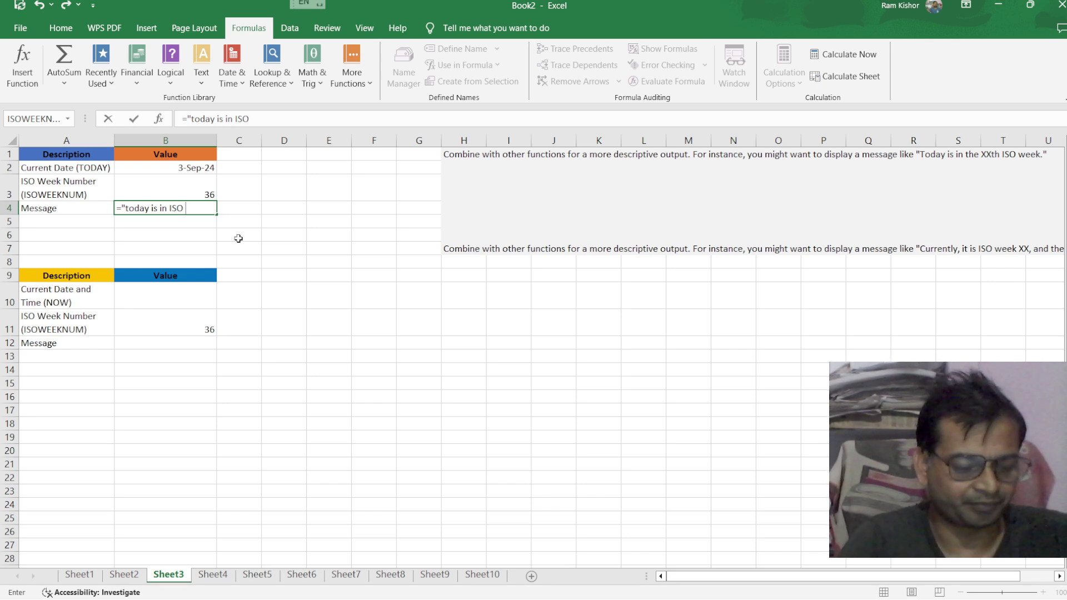
text(we)
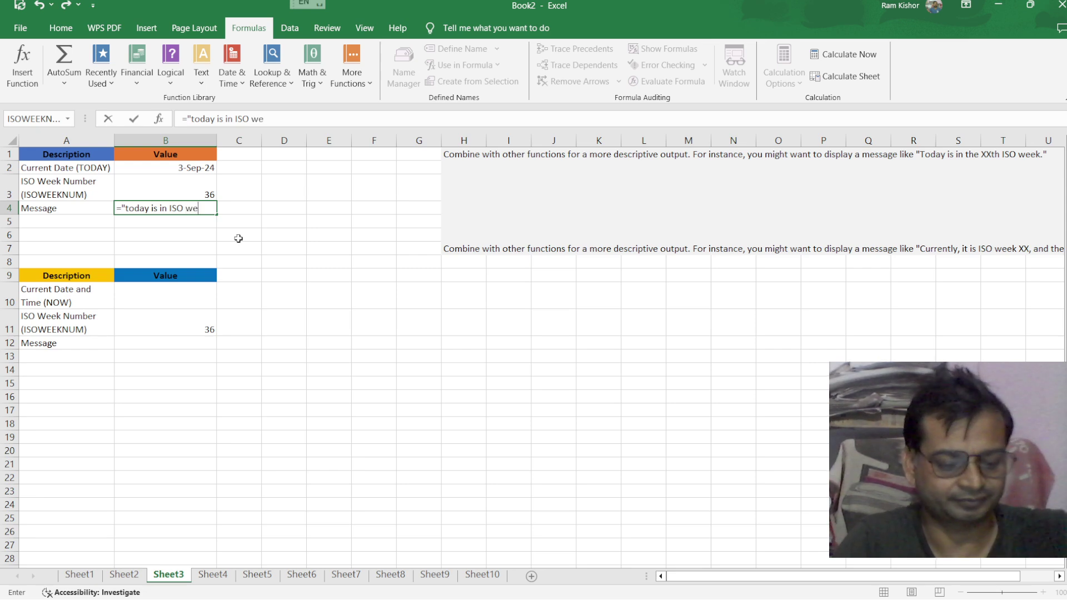
text(ek)
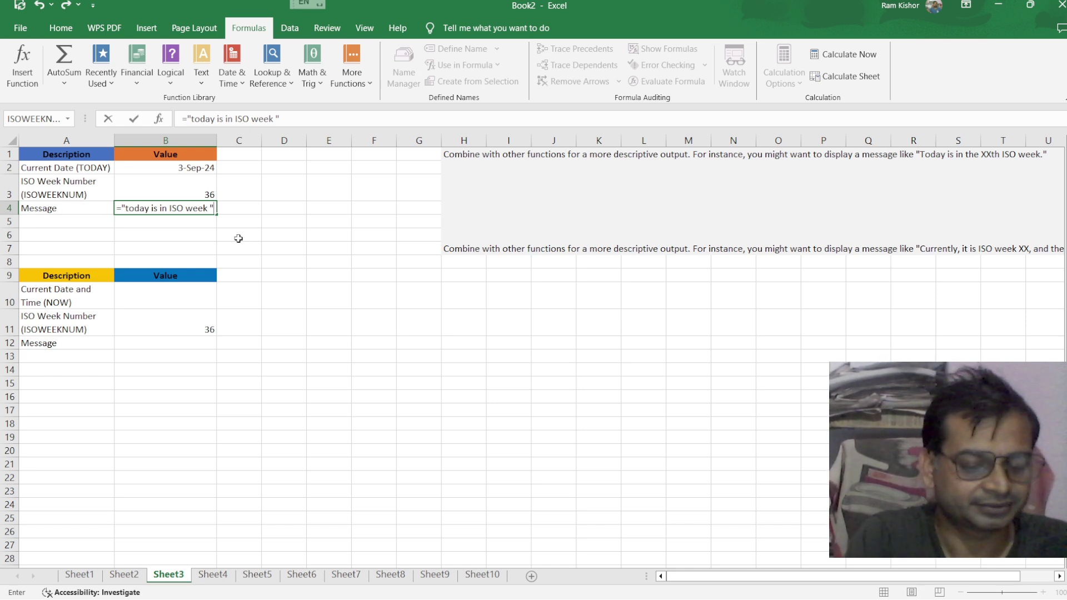
text(&)
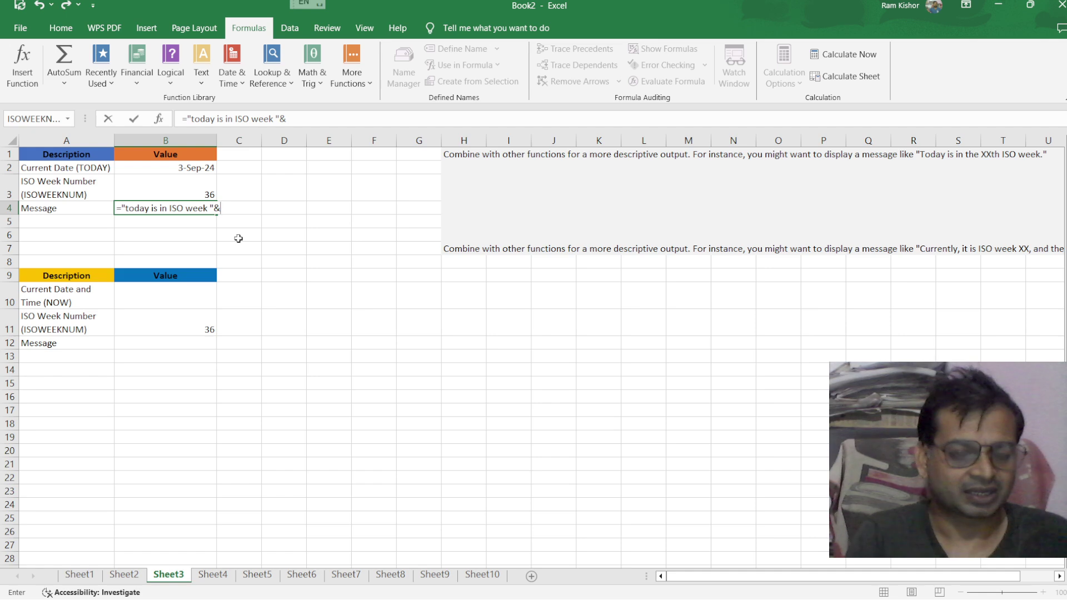
text(is)
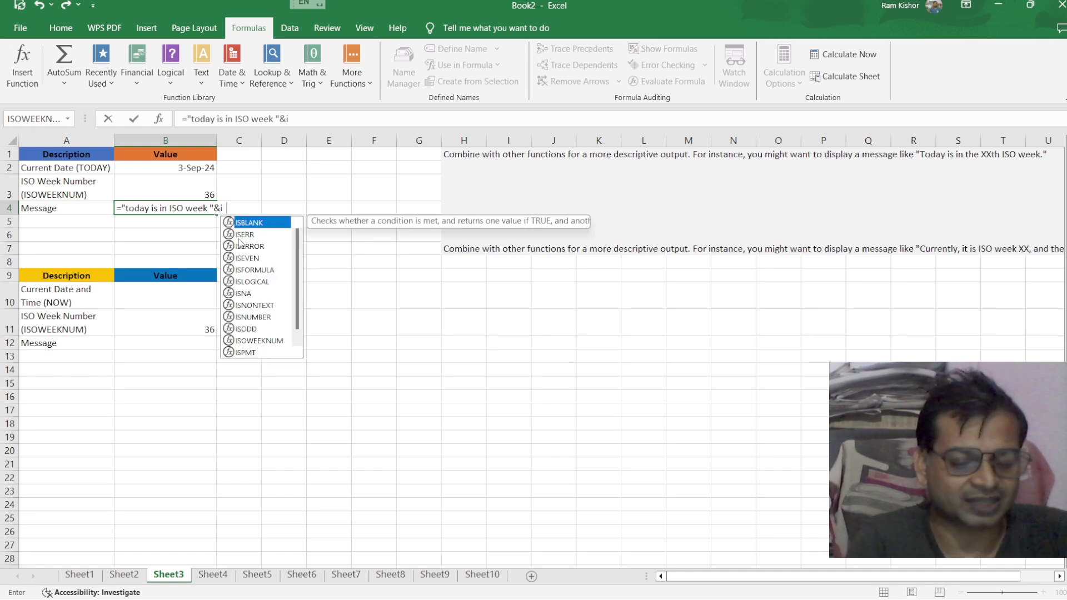
text(o)
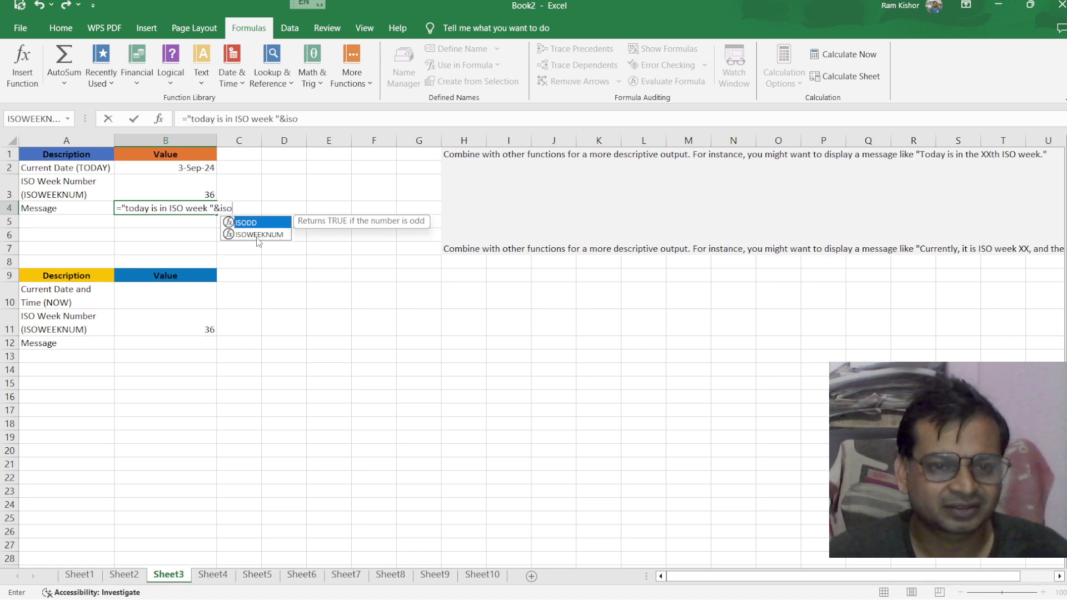
Complete B4 with ISOWEEKNUM(TODAY()) so it reads 'today is in ISO week 36'
double_click(257, 235)
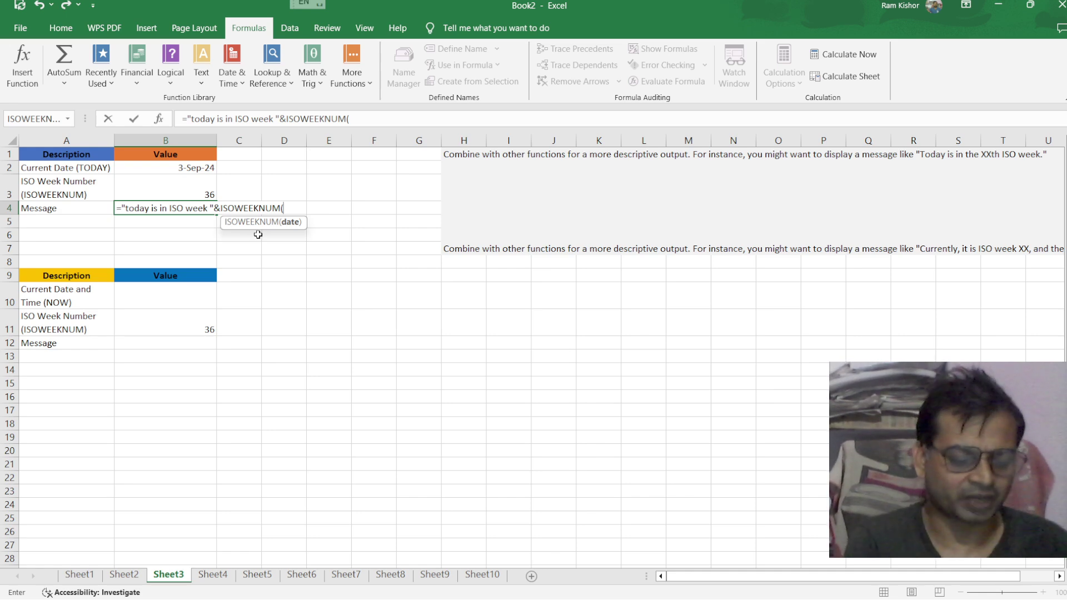
text(t)
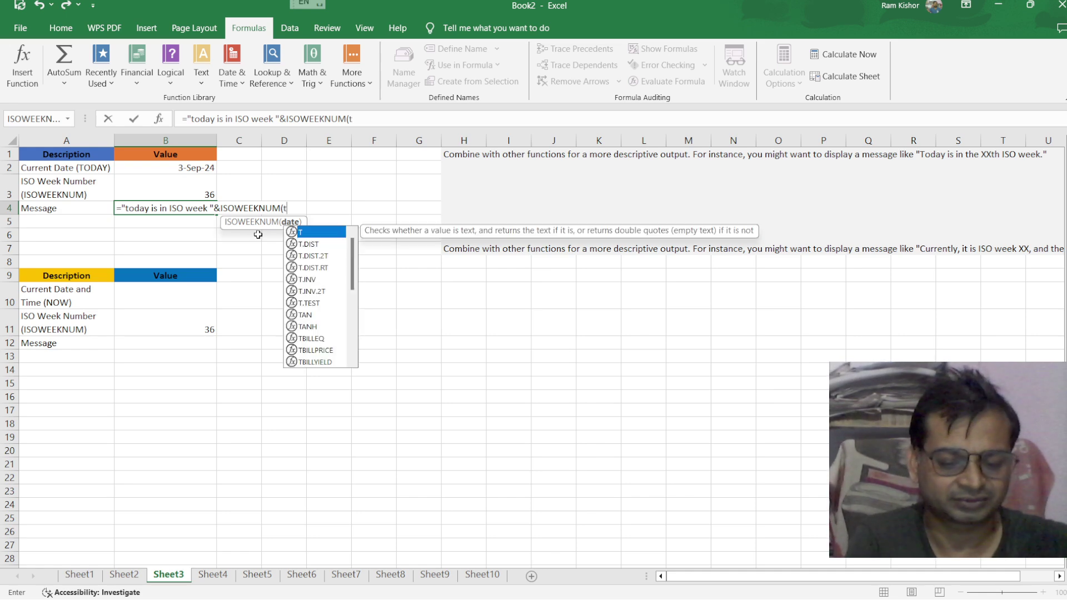
text(o)
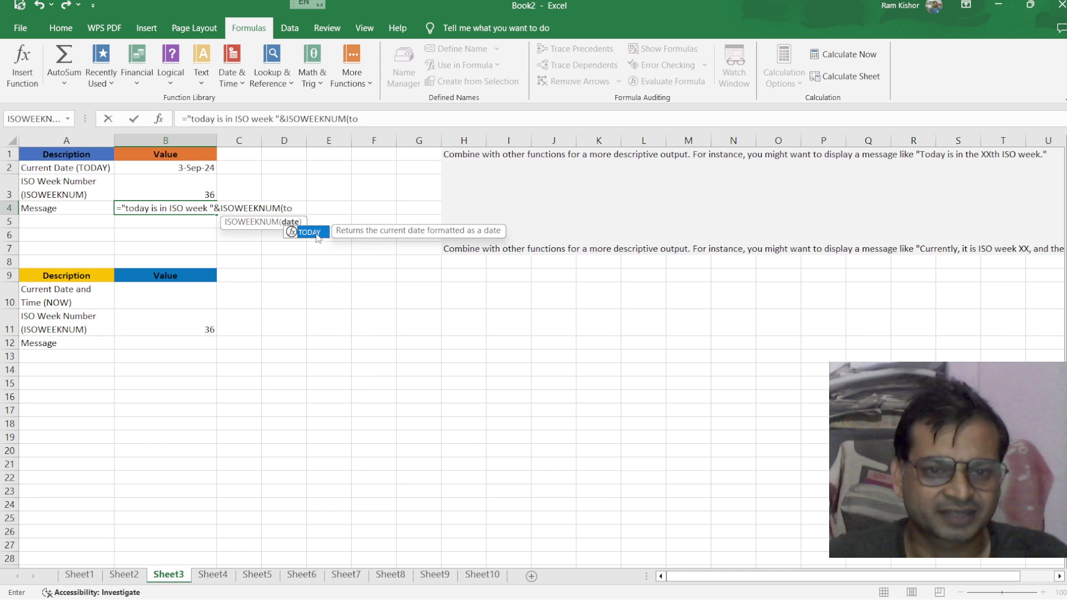
double_click(317, 234)
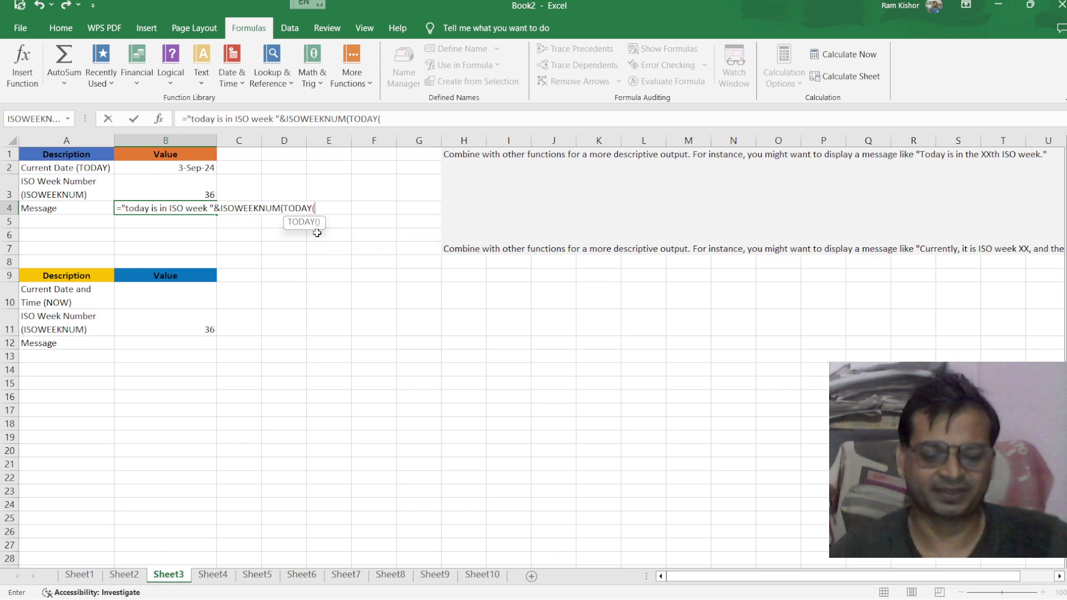
text())
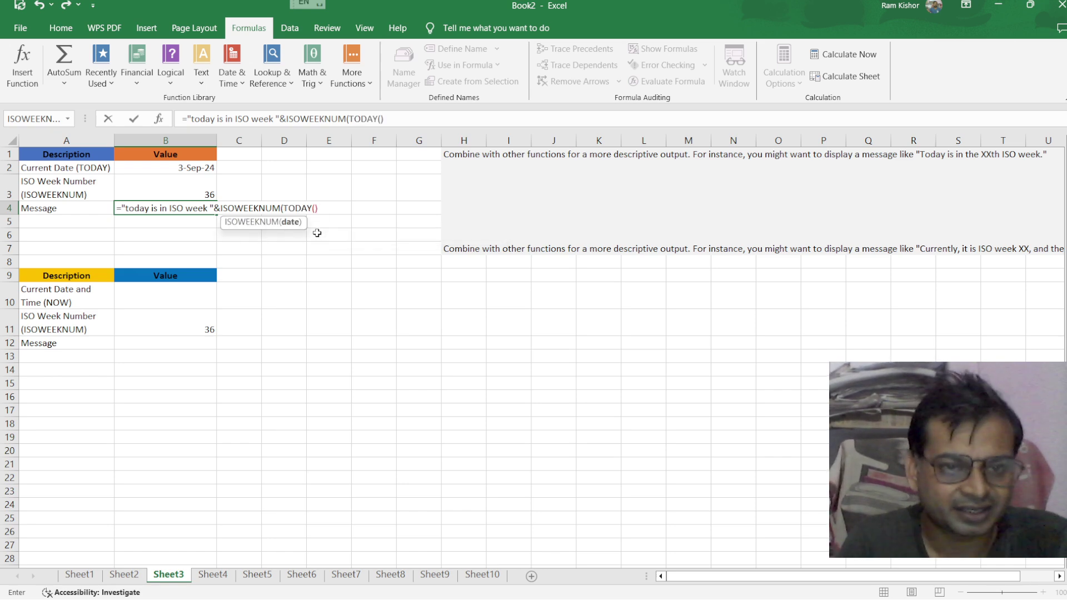
text())
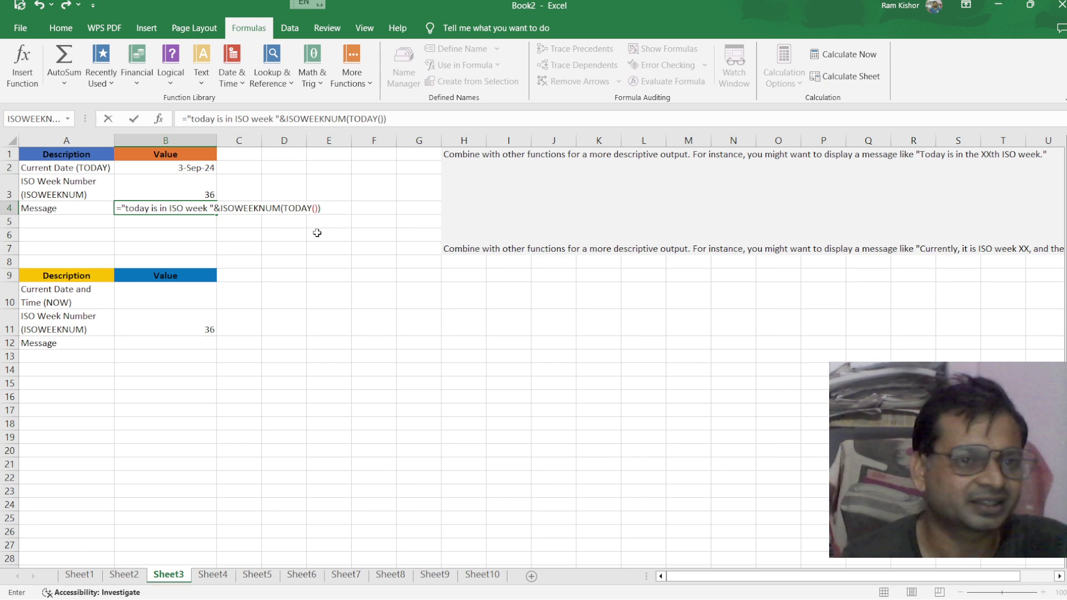
key(Return)
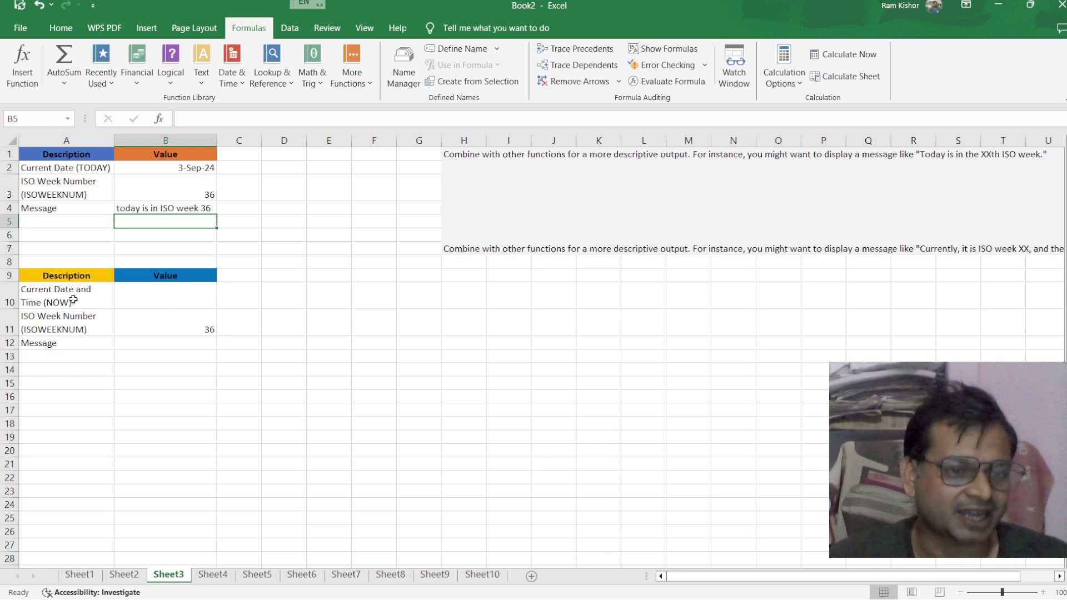
Enter =NOW() in B10 to show the current date and time, 9/3/2024 20:01
click(153, 296)
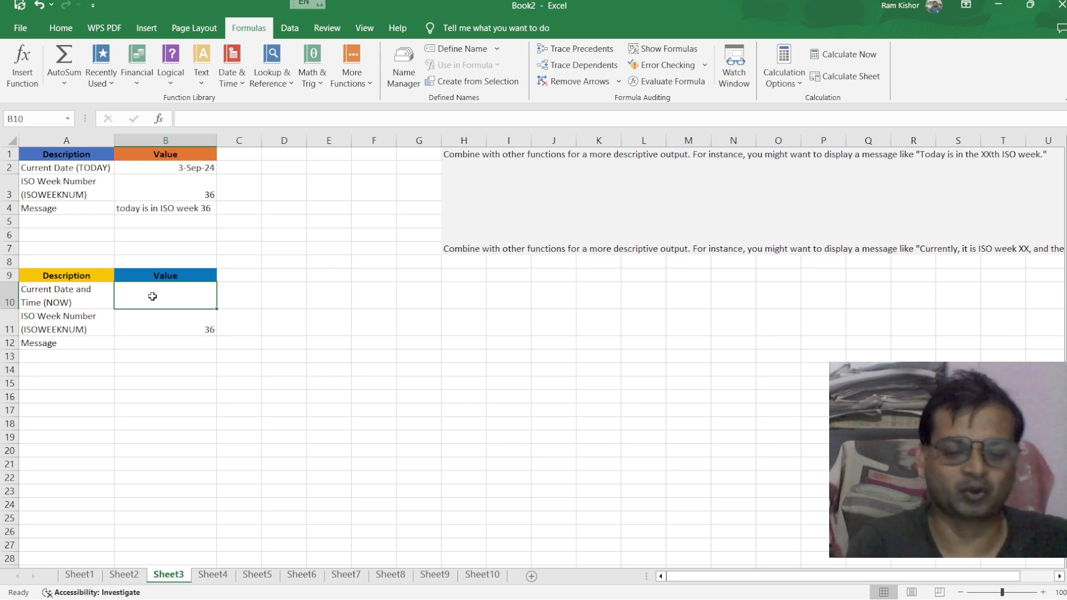
text(=)
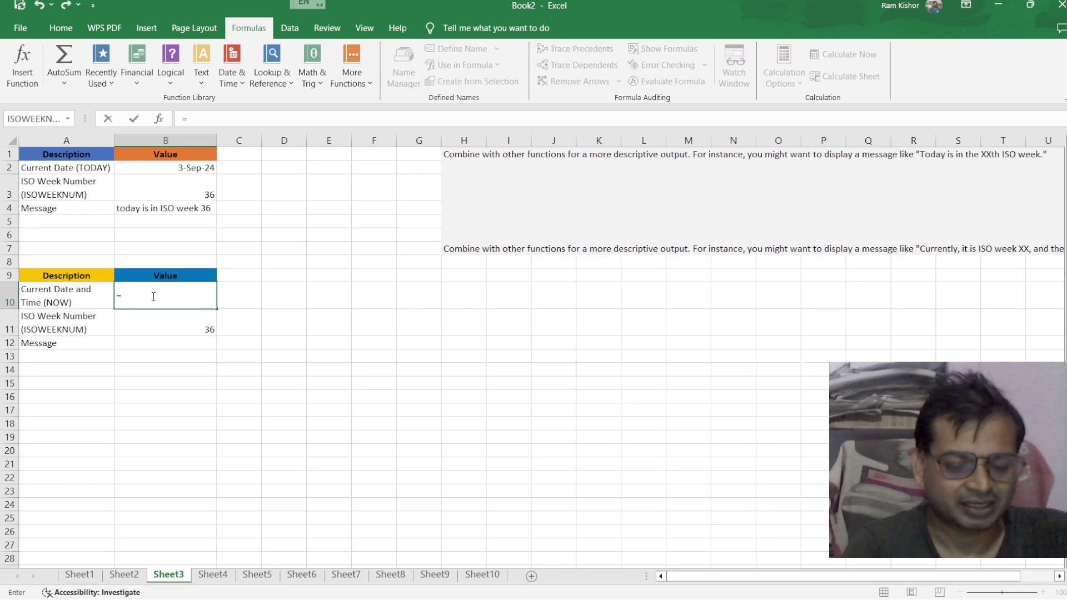
text(no)
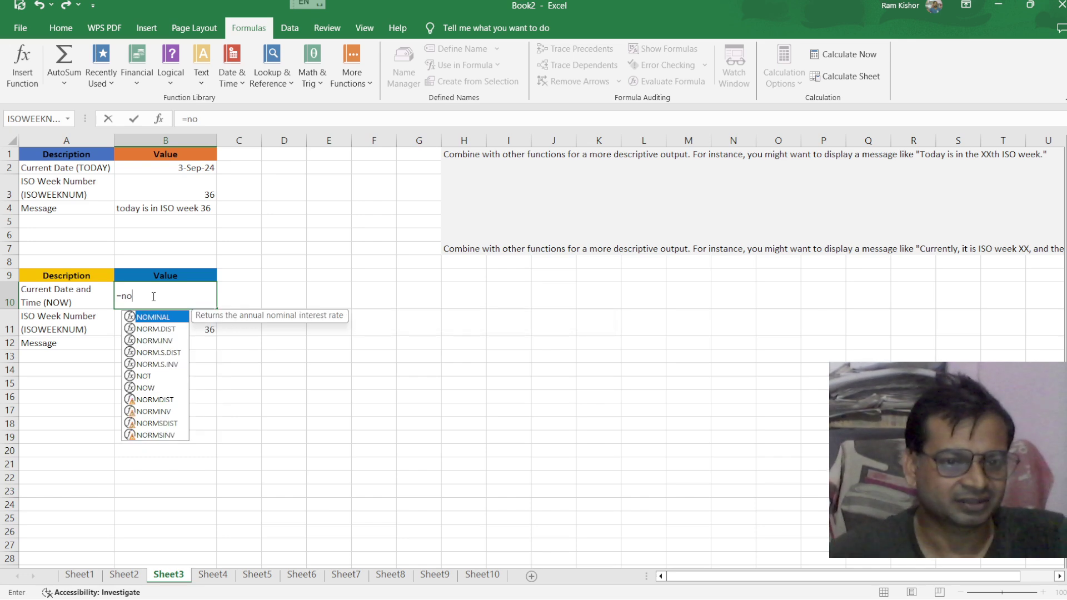
text(w)
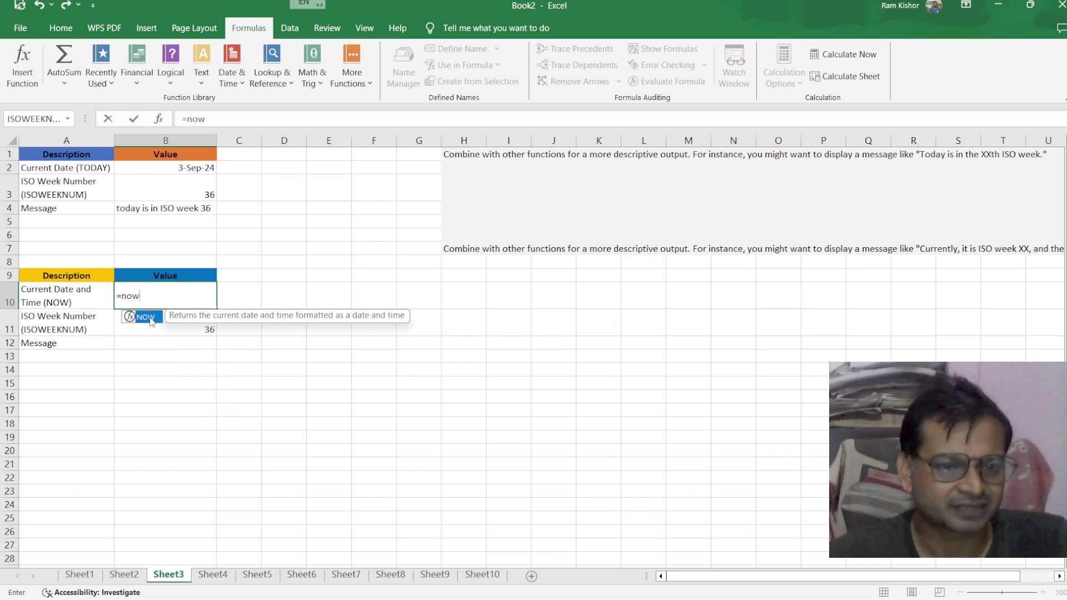
double_click(149, 318)
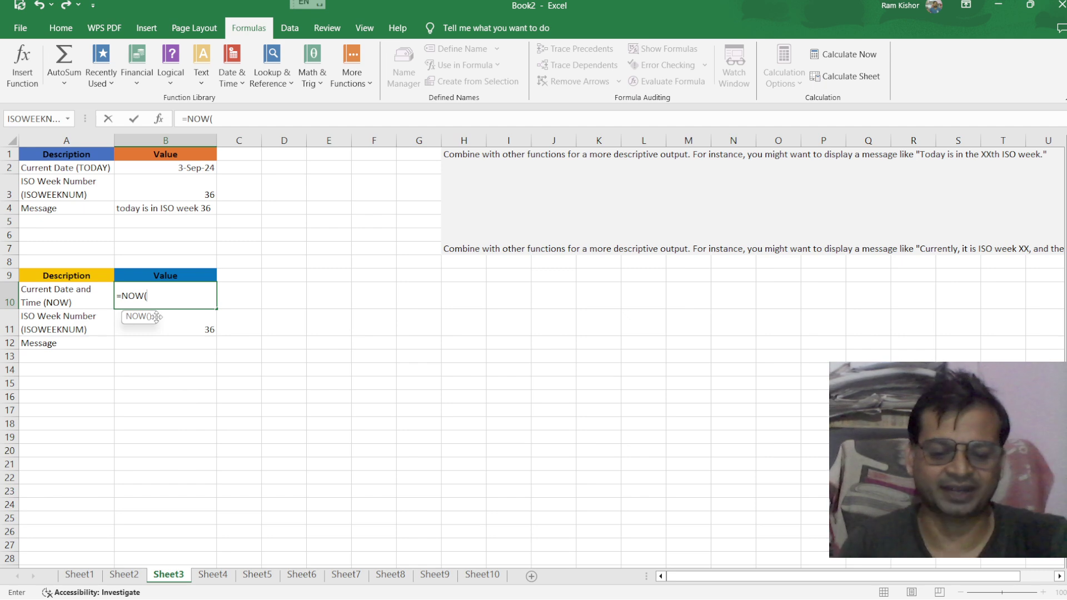
text())
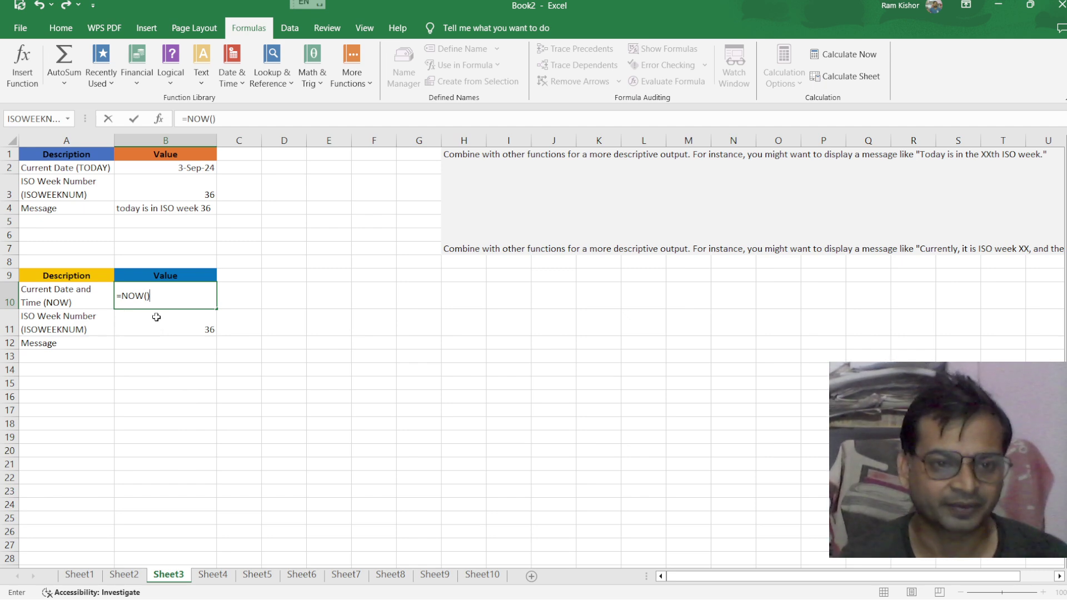
key(Return)
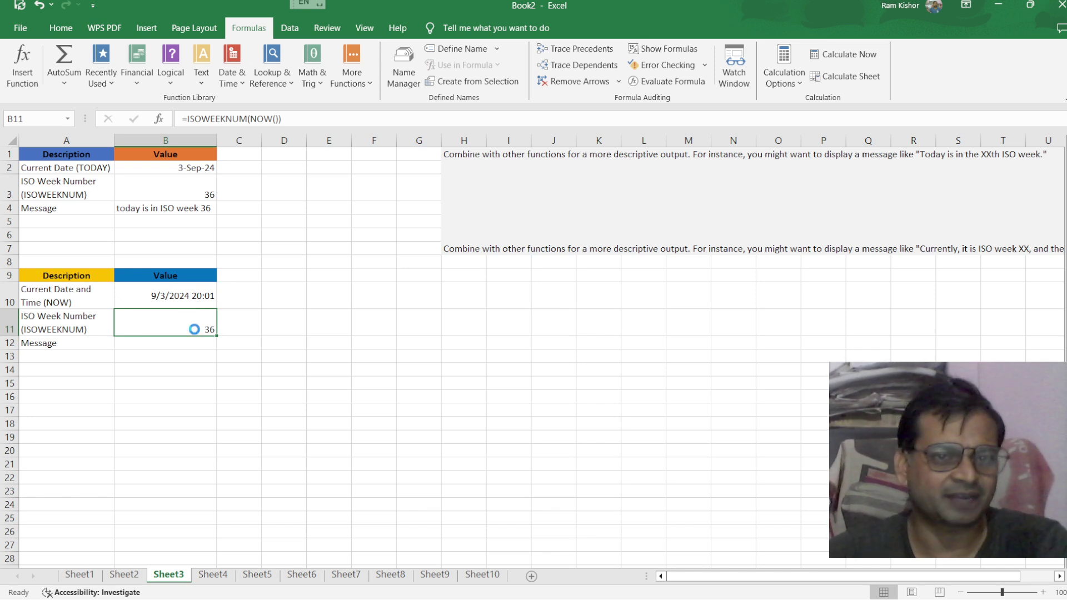
Replace B11's value with =ISOWEEKNUM(NOW()), still returning week 36
key(Delete)
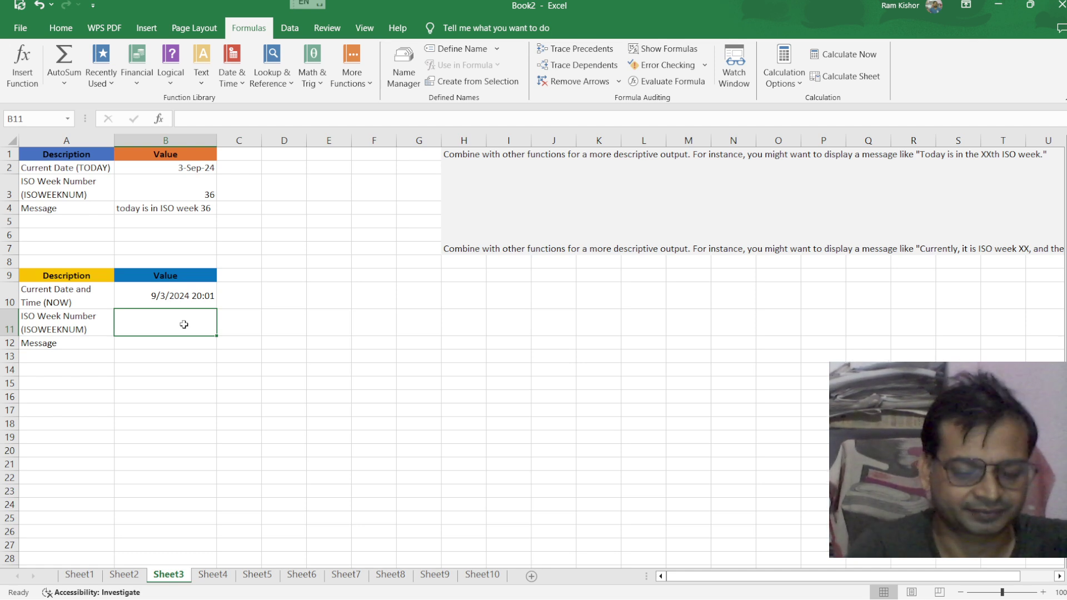
text(=)
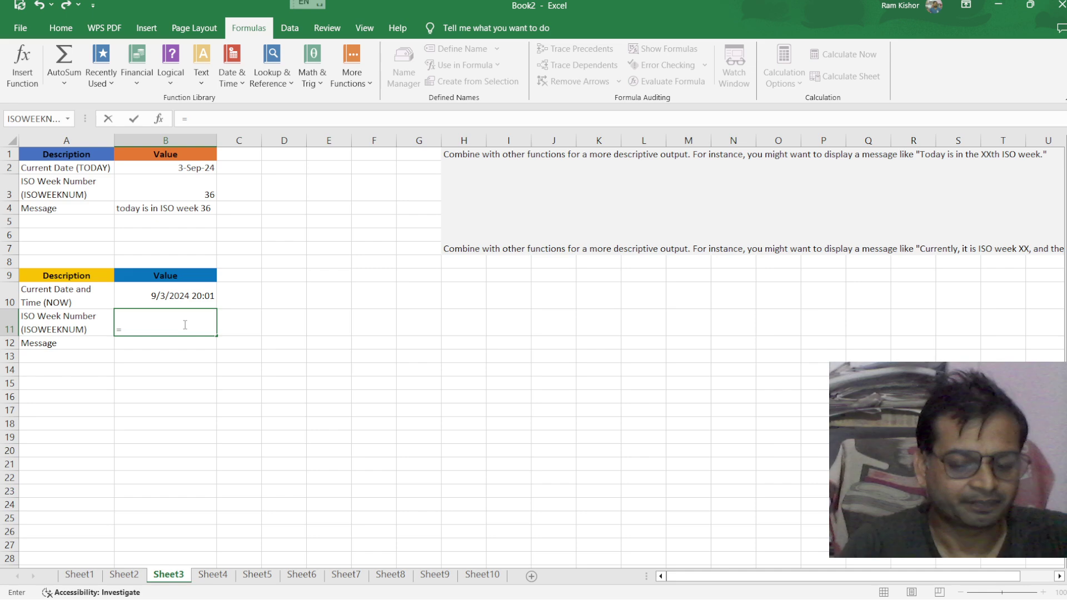
text(iso)
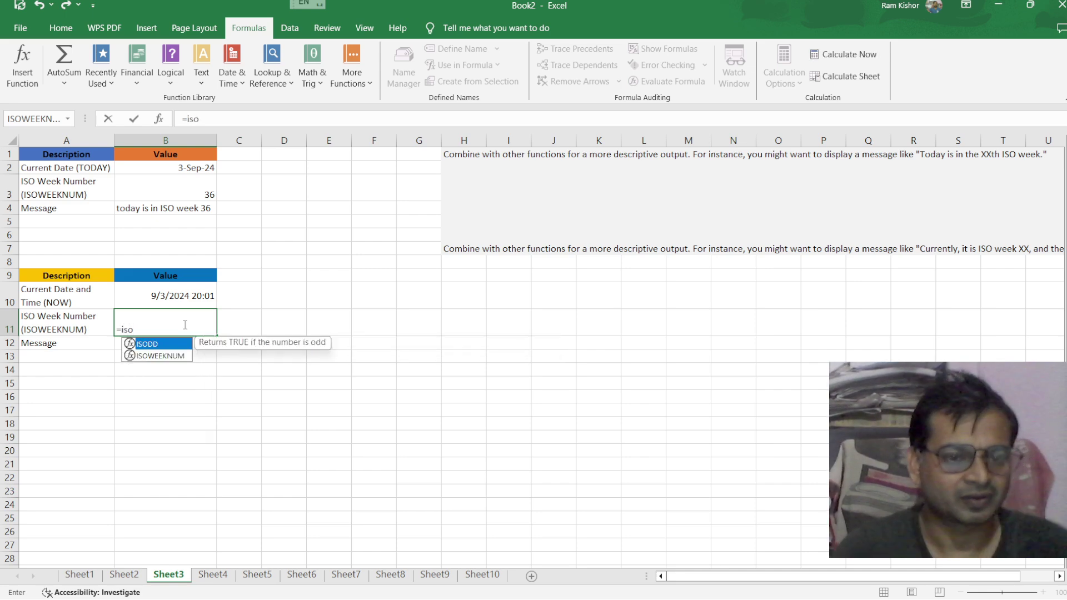
double_click(165, 356)
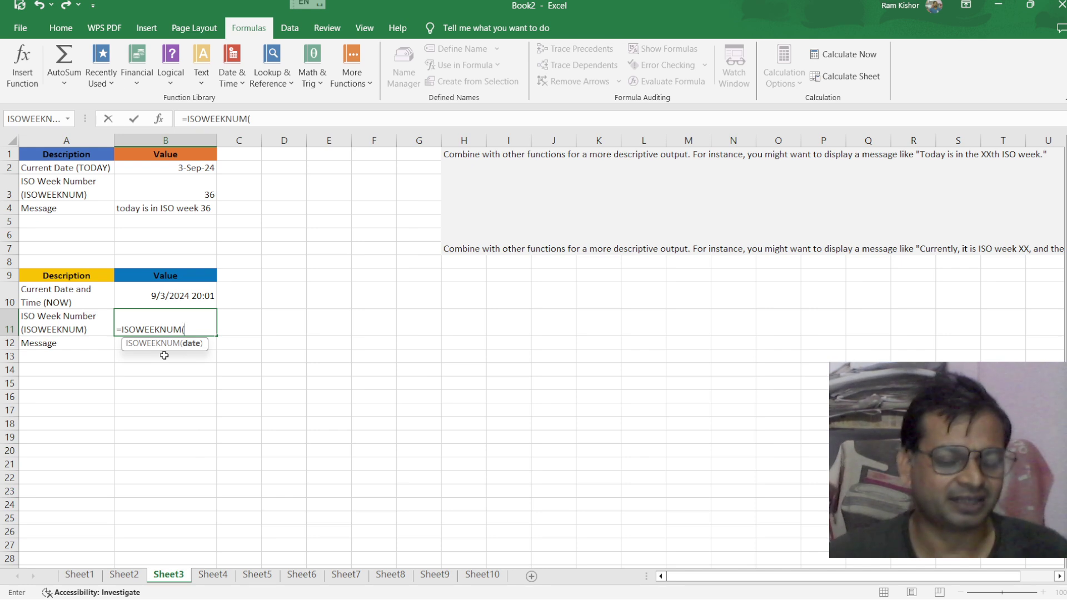
text(now)
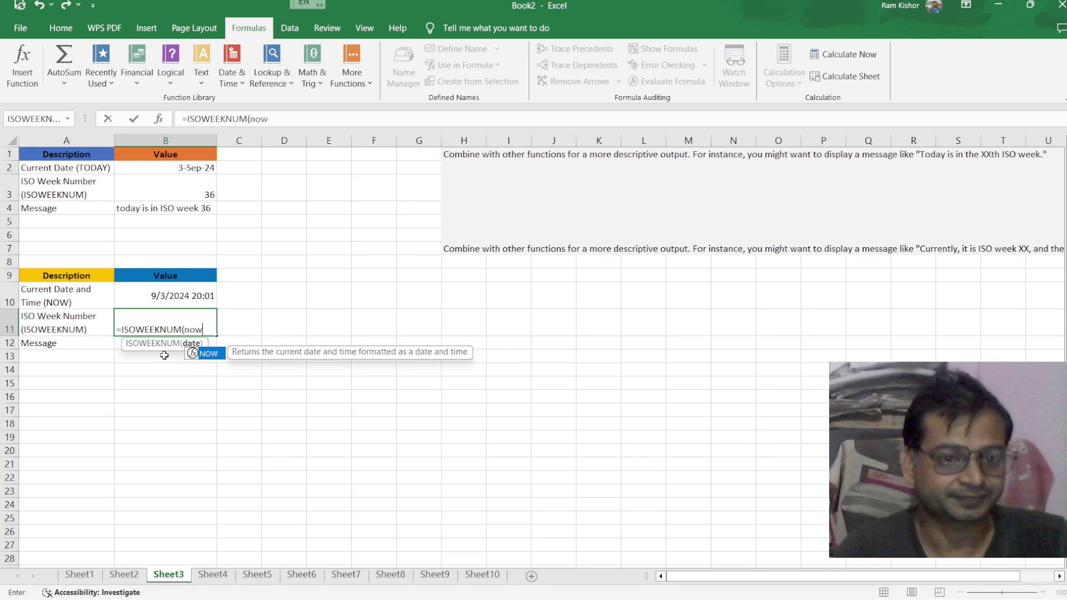
double_click(215, 356)
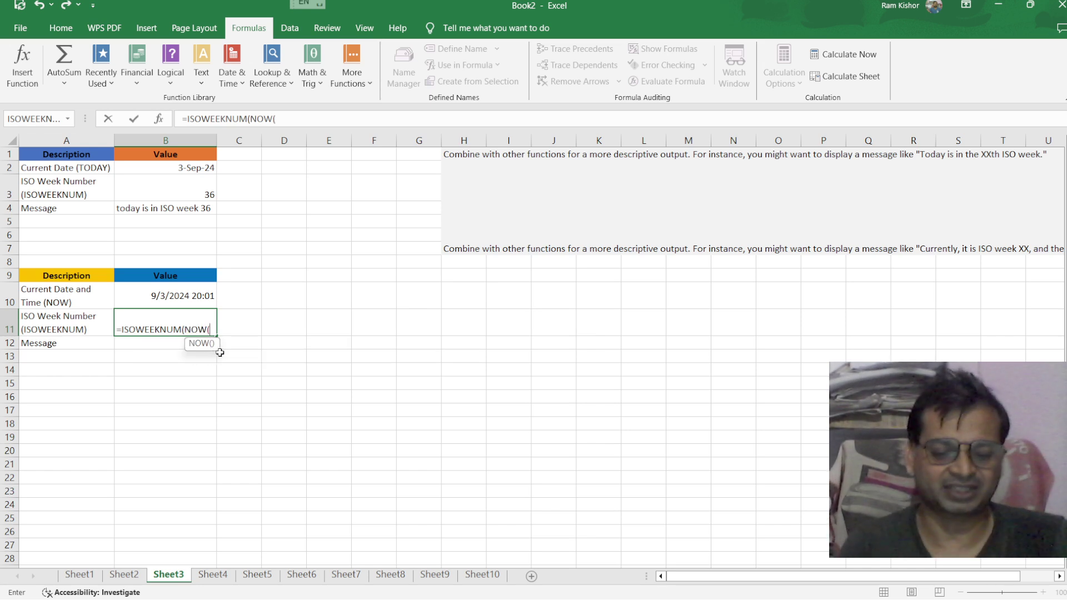
text())
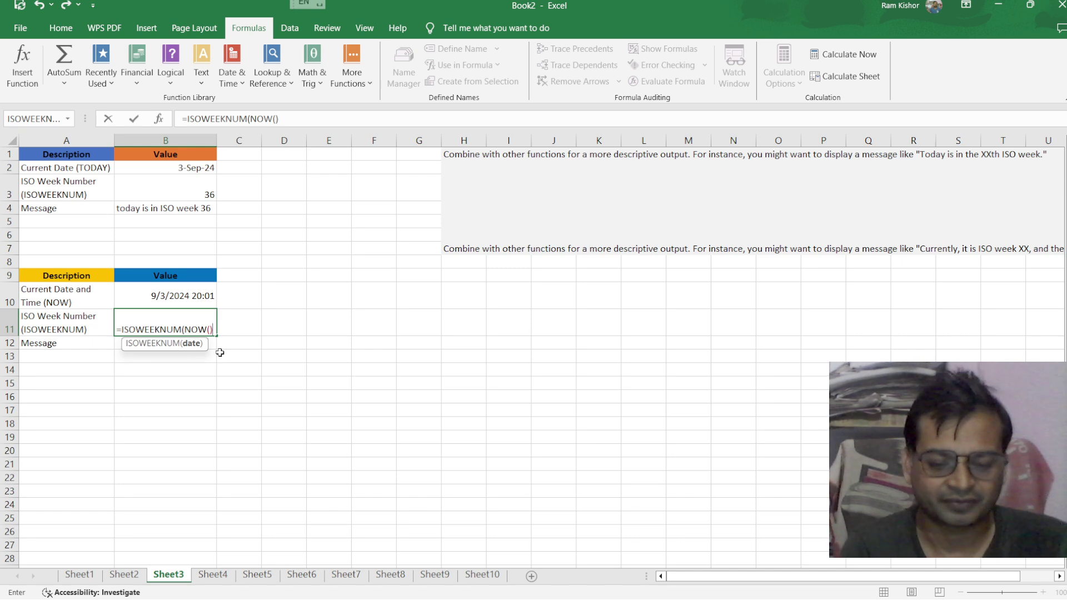
text())
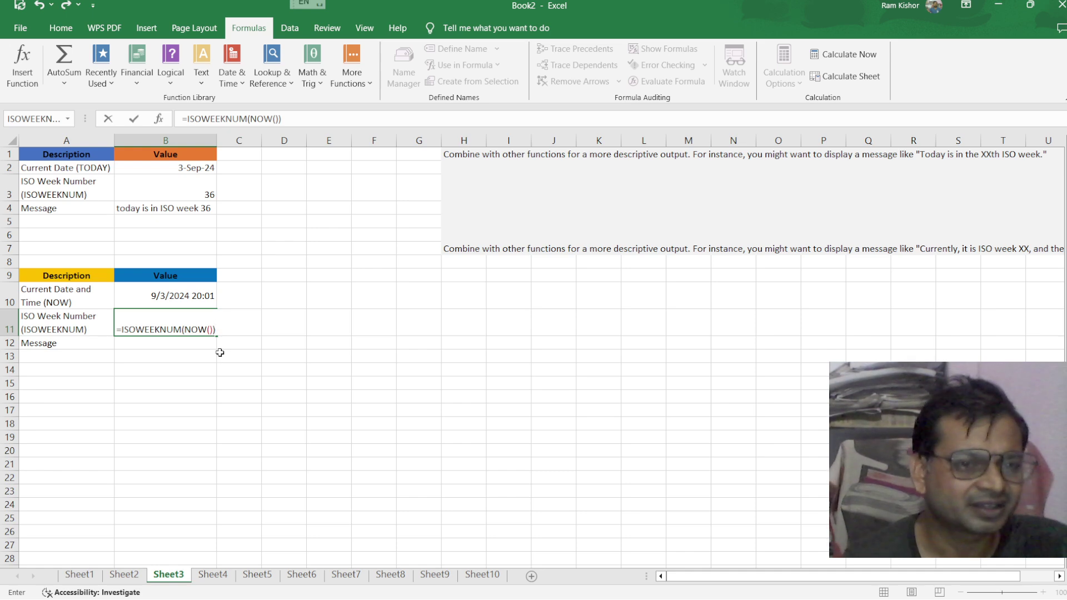
key(Return)
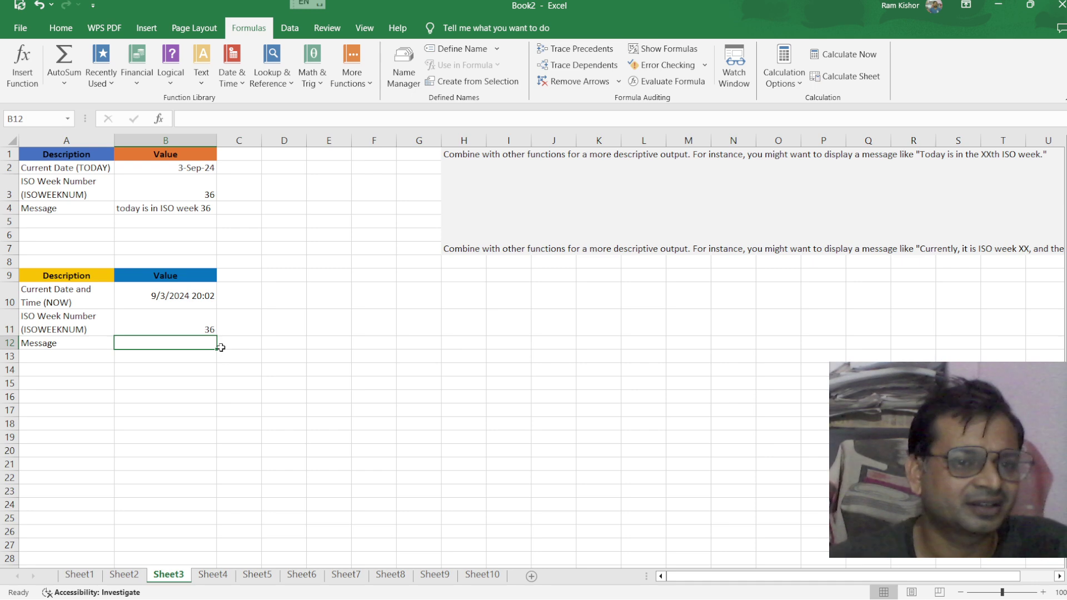
click(209, 332)
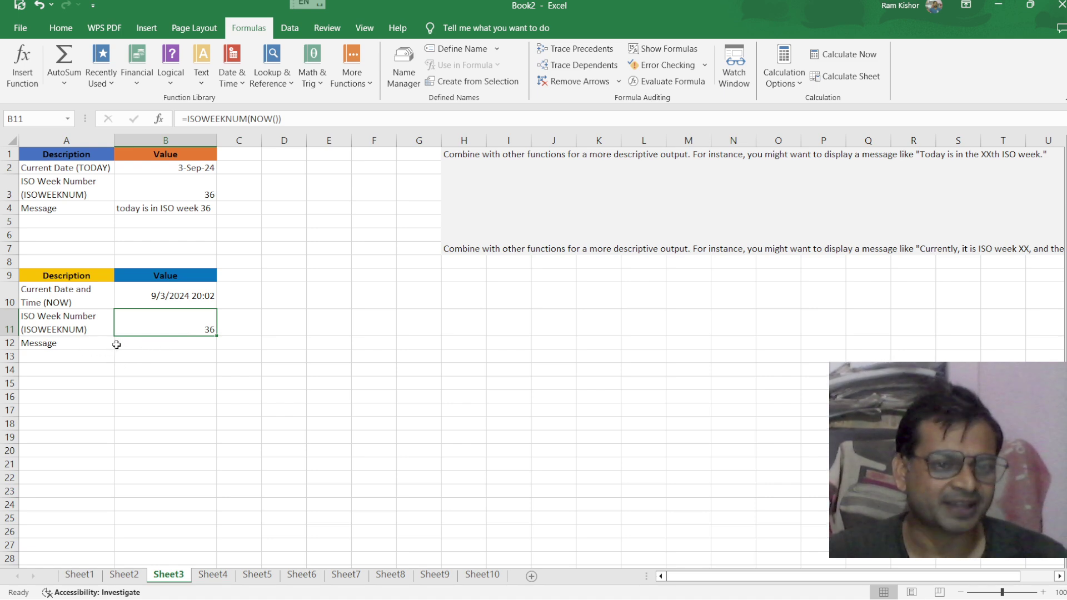
click(159, 344)
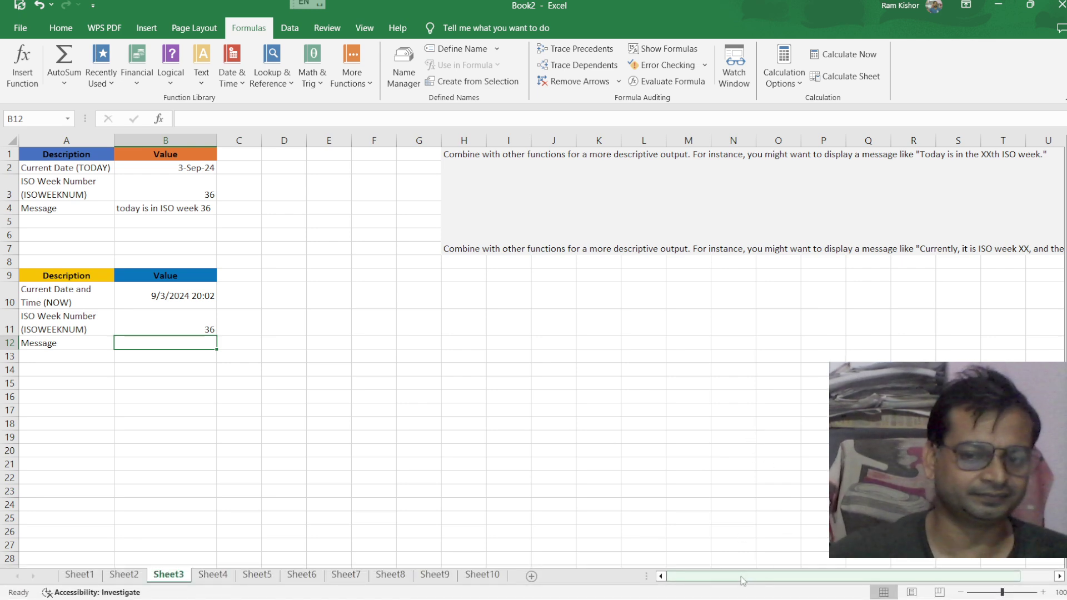
drag(741, 576, 773, 576)
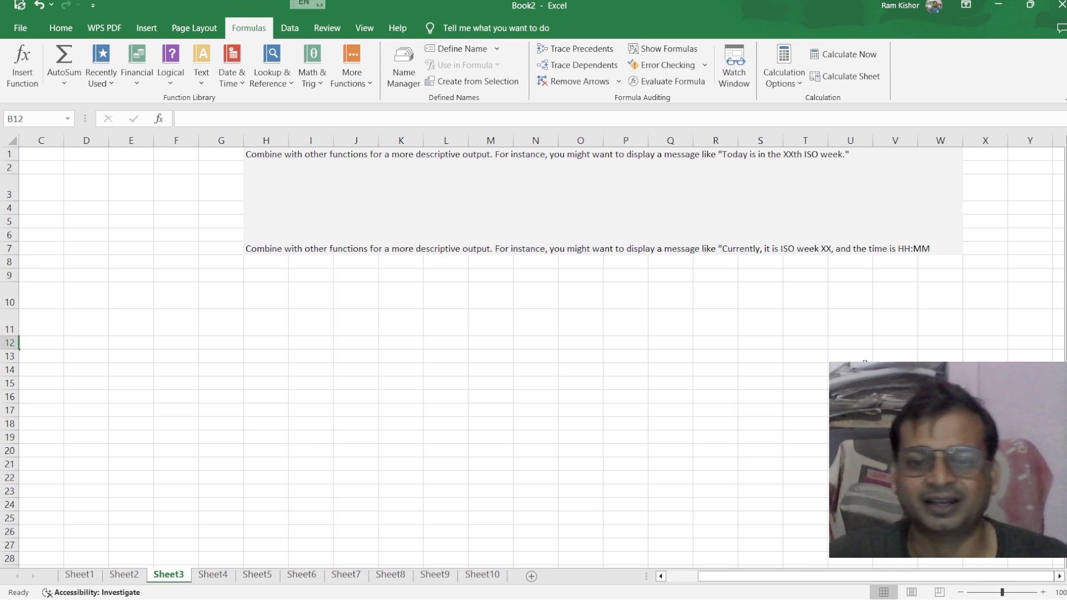
drag(706, 577, 632, 581)
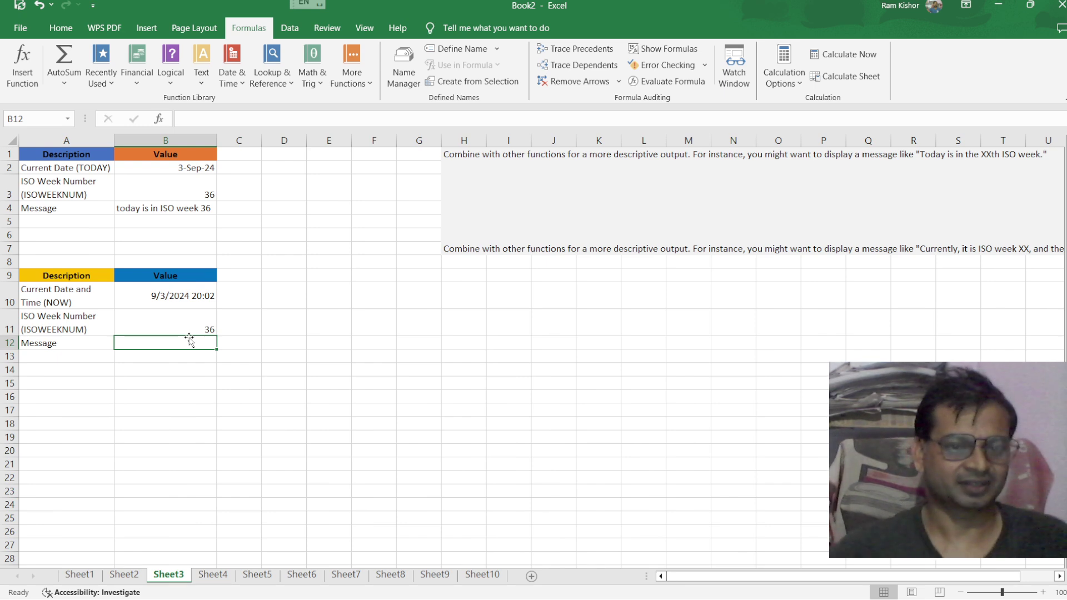
Type ="currently, it is ISO week "& as the start of B12's message formula
text(=)
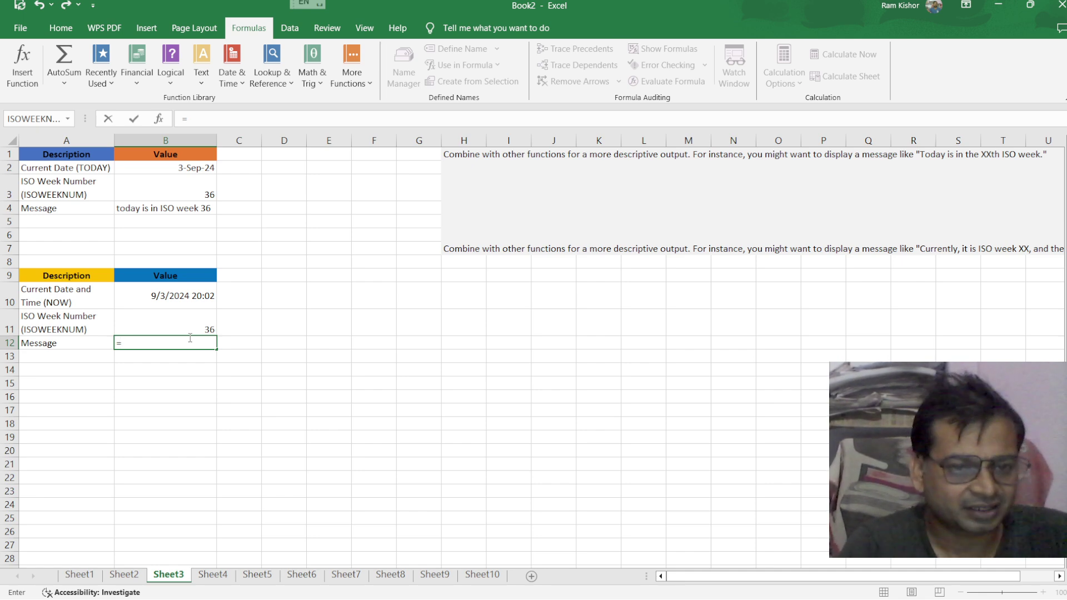
text("c)
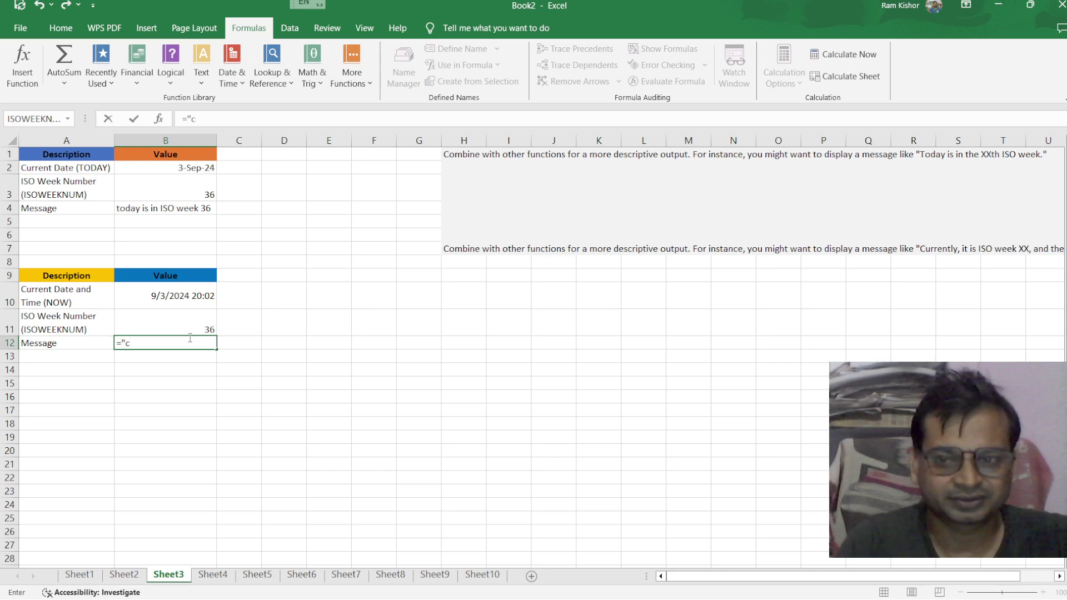
text(urrently,)
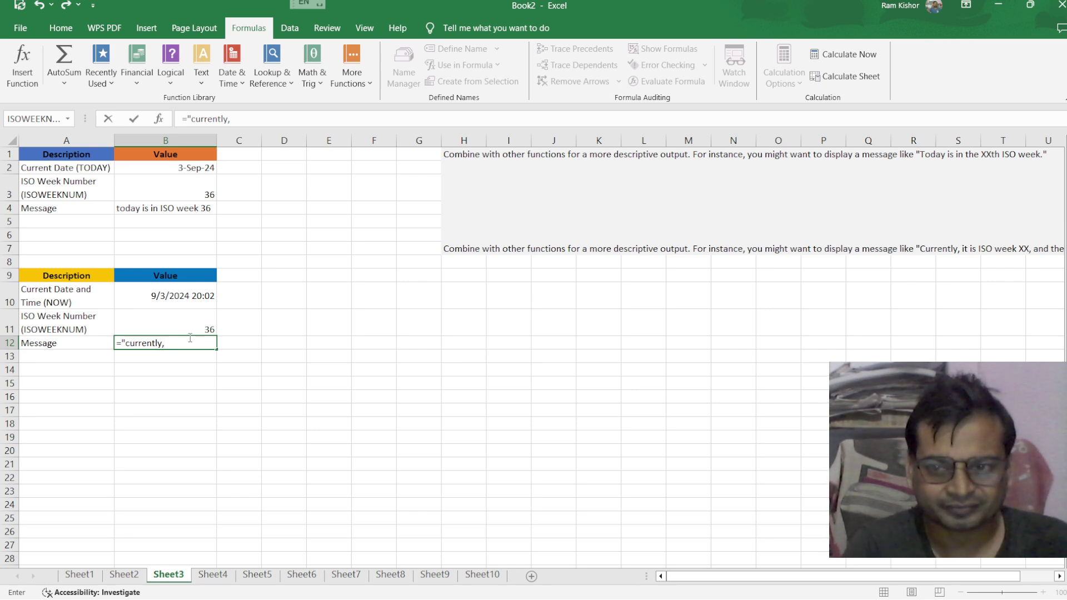
text(i)
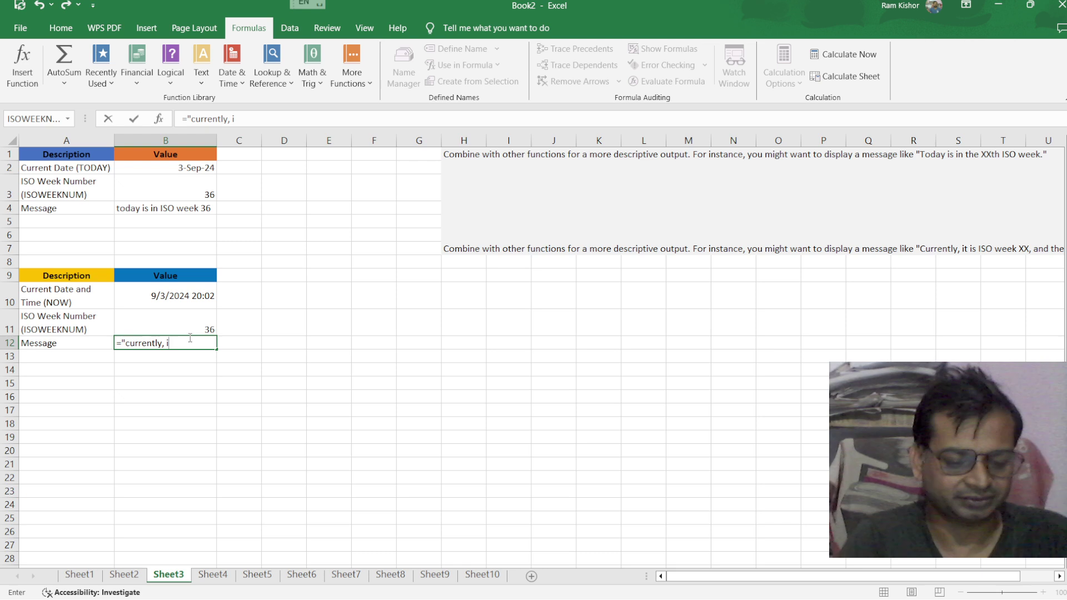
text(t is)
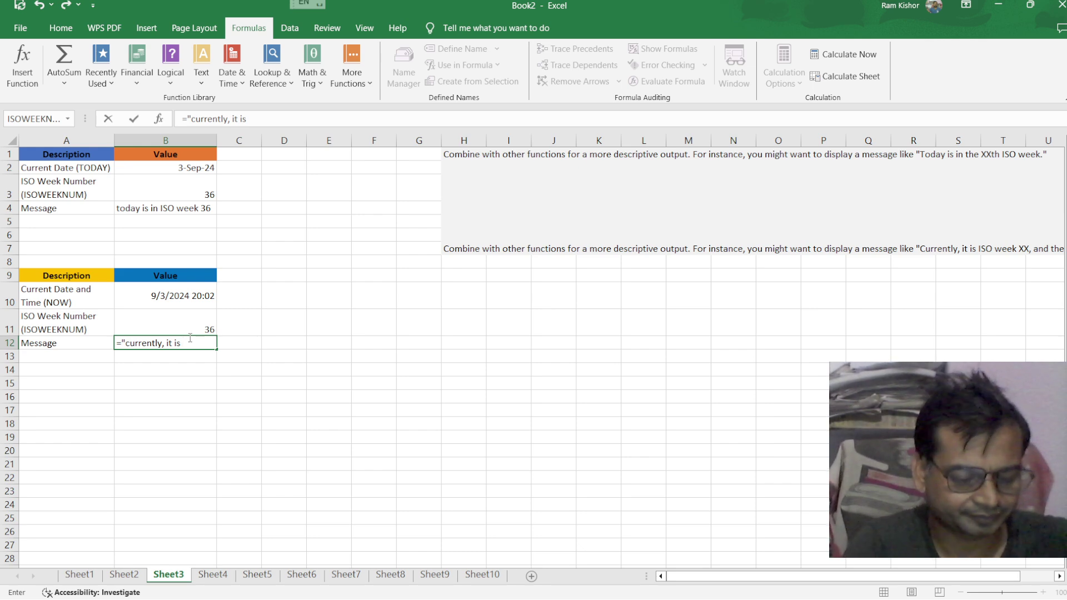
text(I)
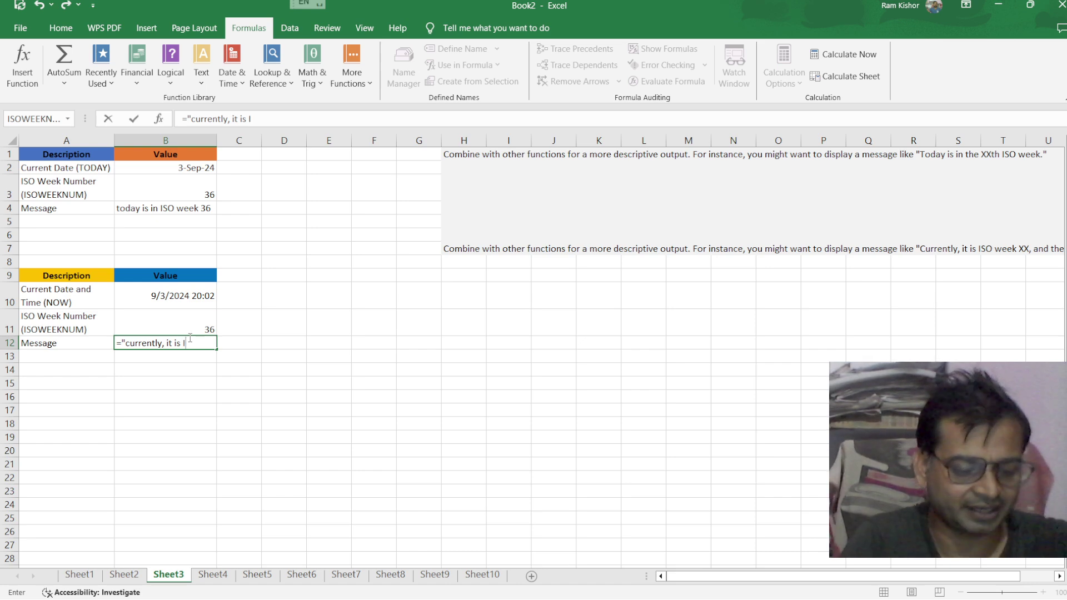
text(SO)
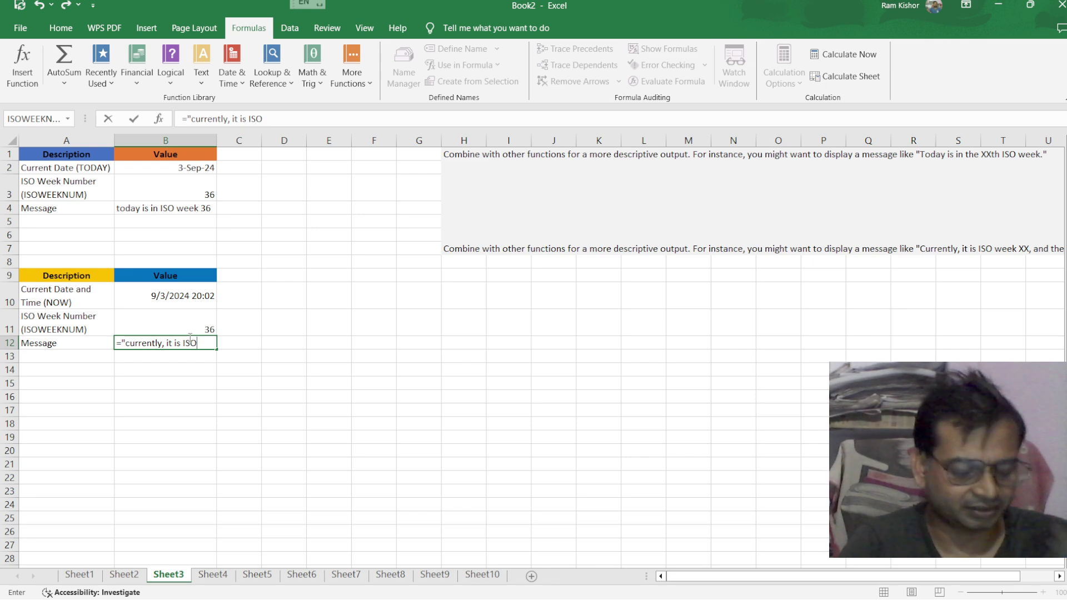
text( wee)
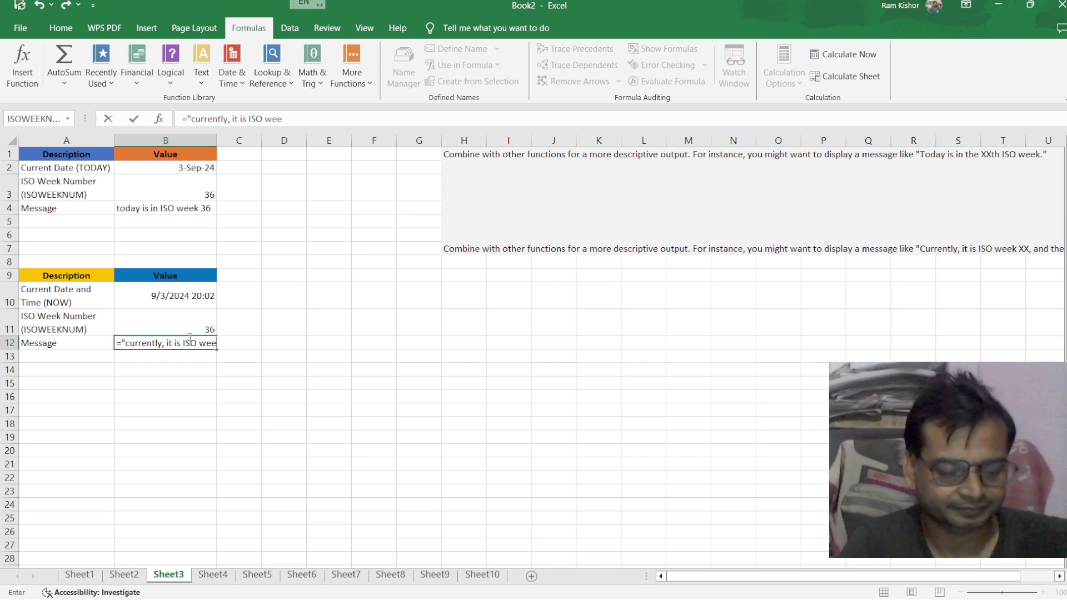
text(k)
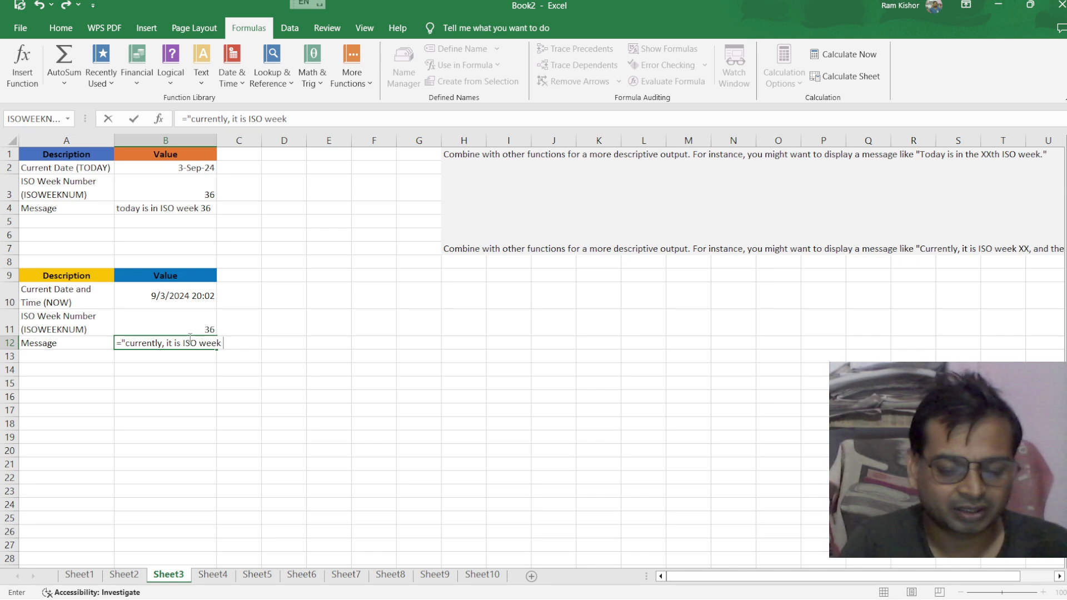
text( ")
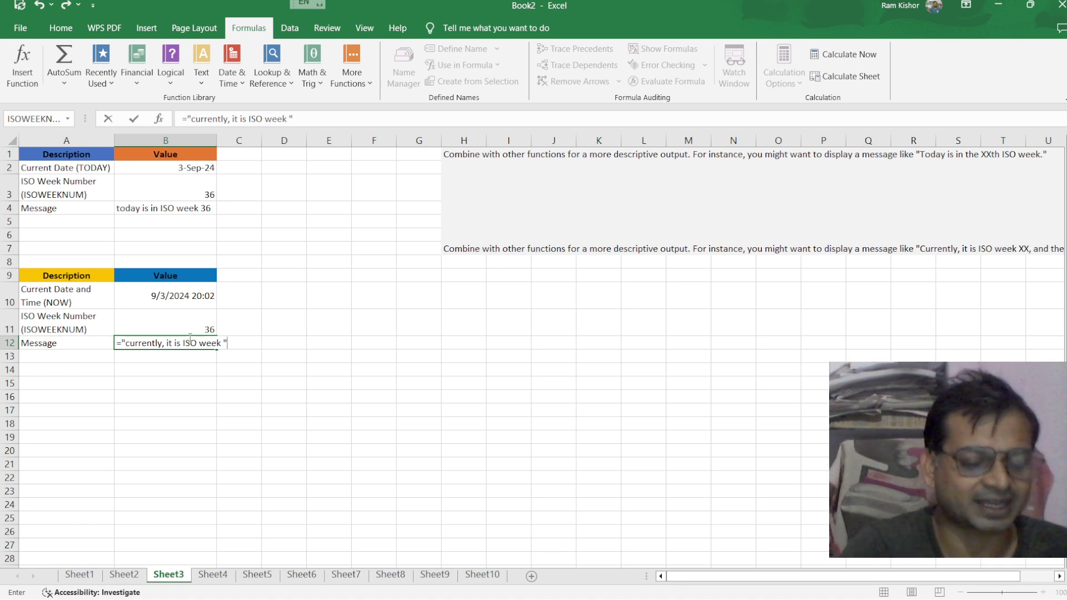
text(&)
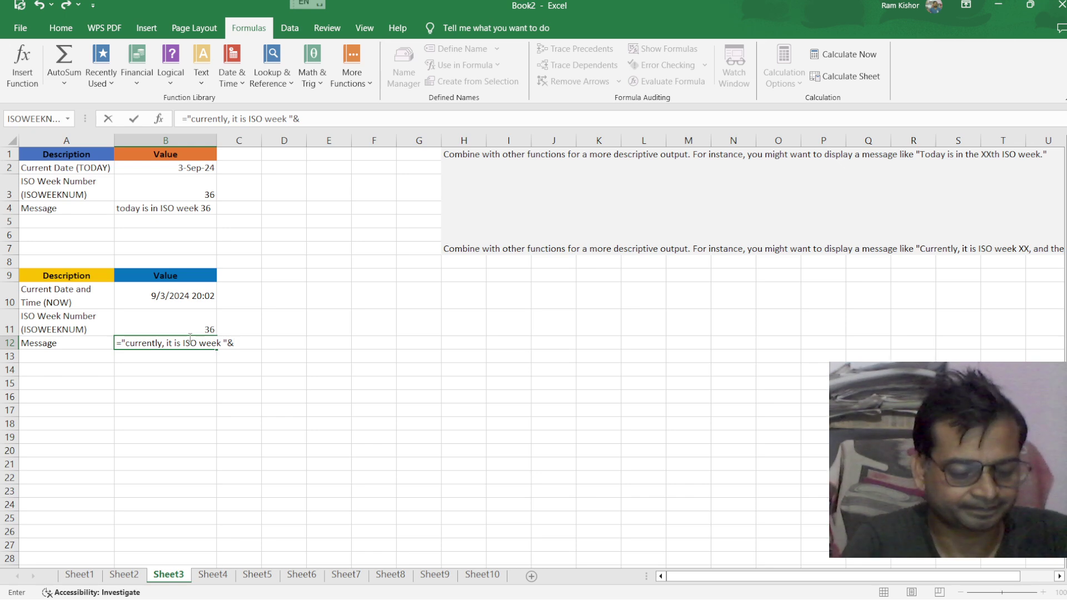
Append ISOWEEKNUM(NOW()) and another & join to the B12 formula
text(is)
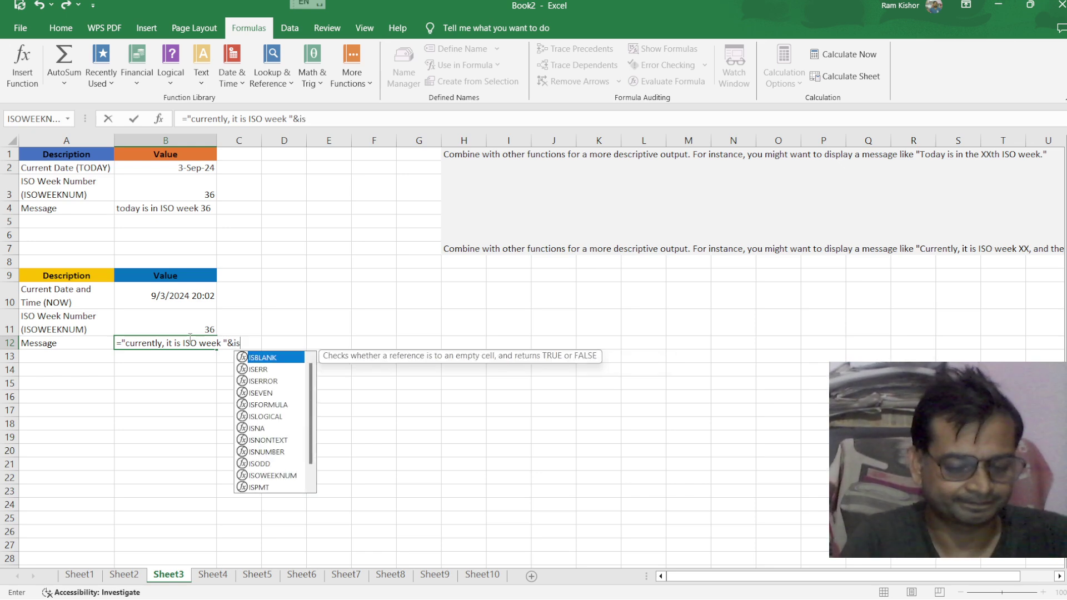
text(o)
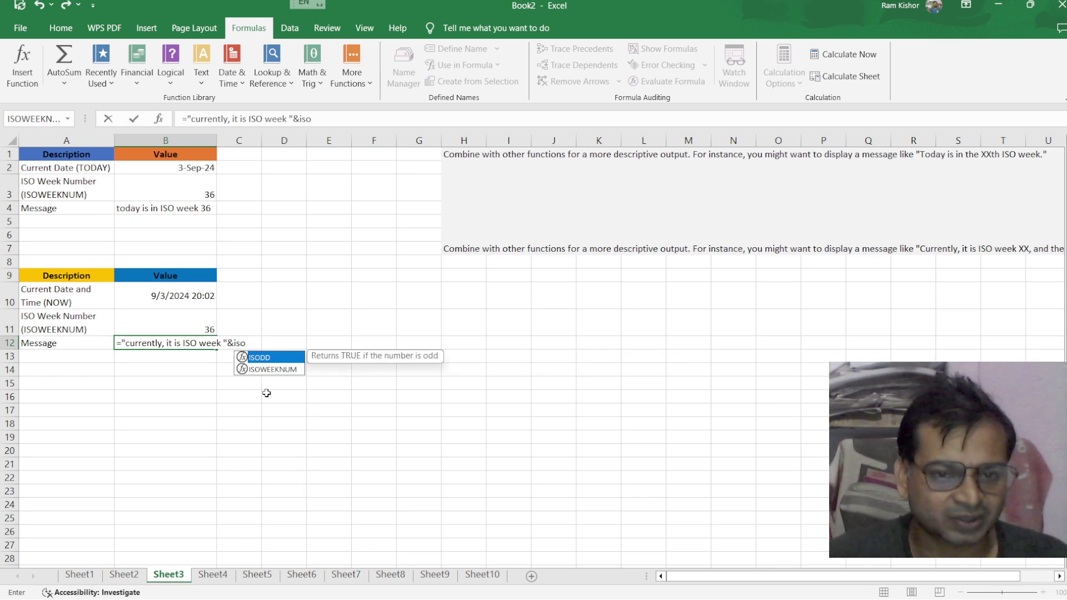
click(282, 371)
double_click(281, 371)
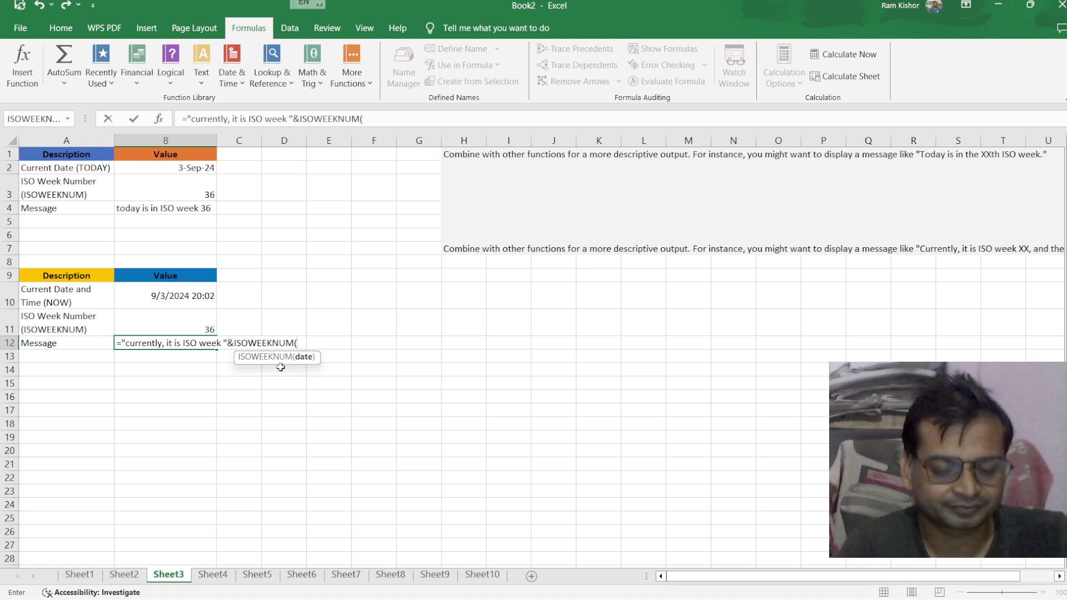
text(no)
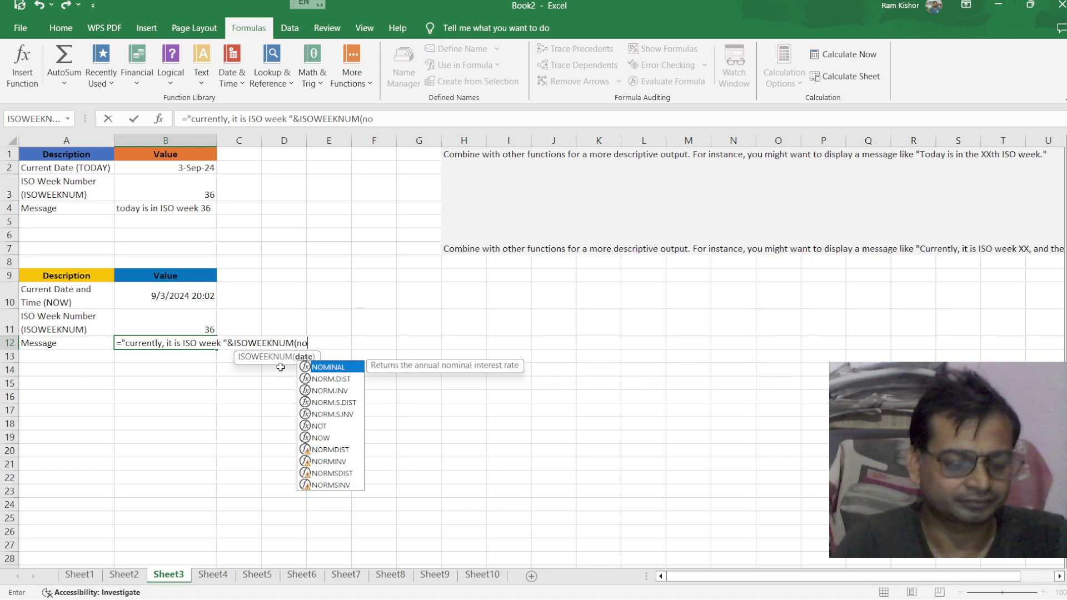
text(w)
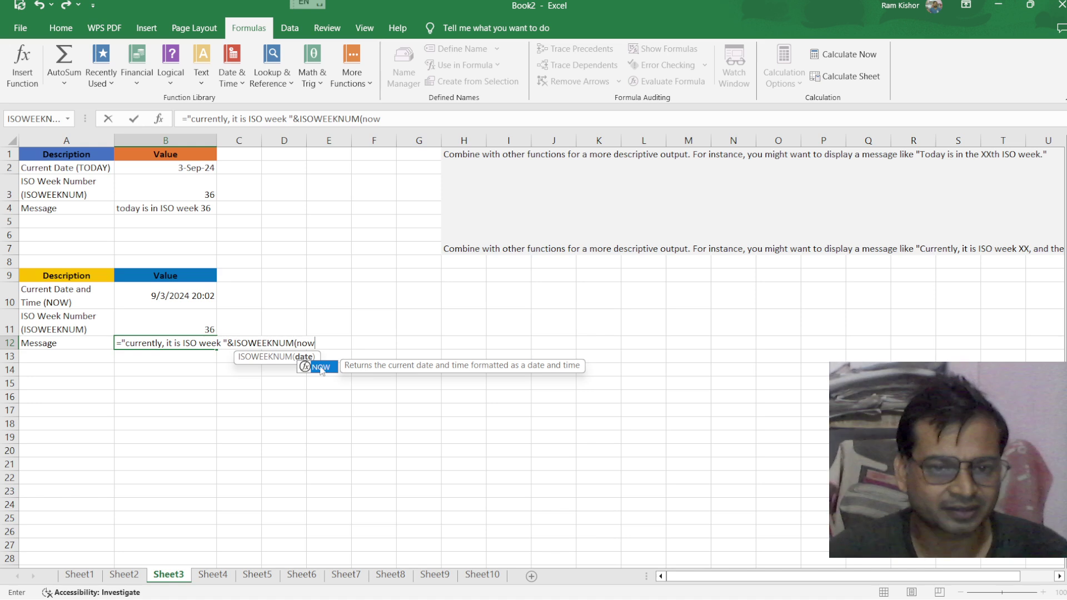
double_click(326, 366)
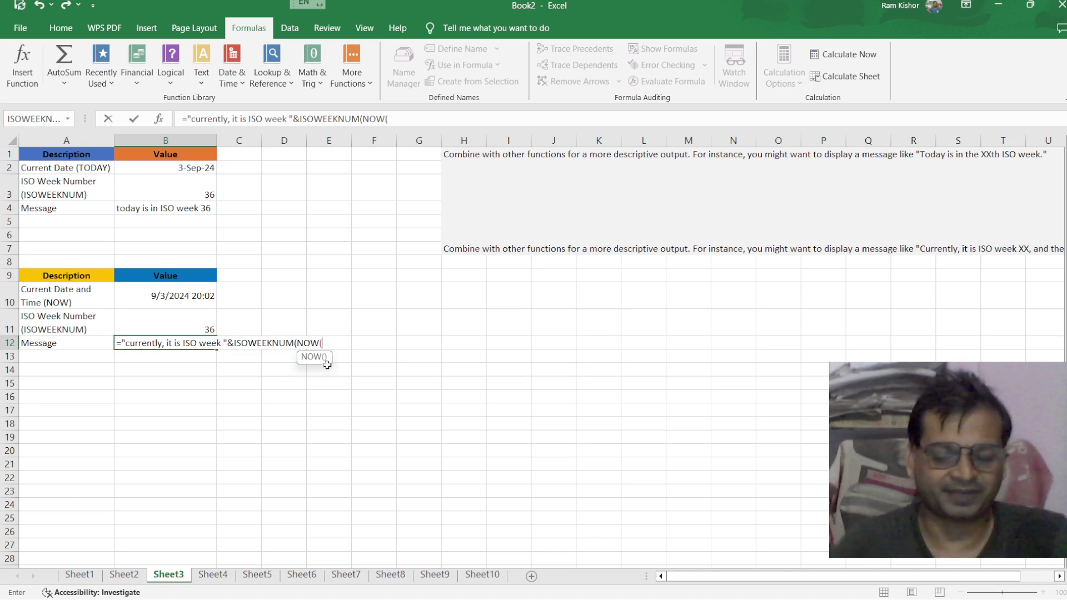
text())
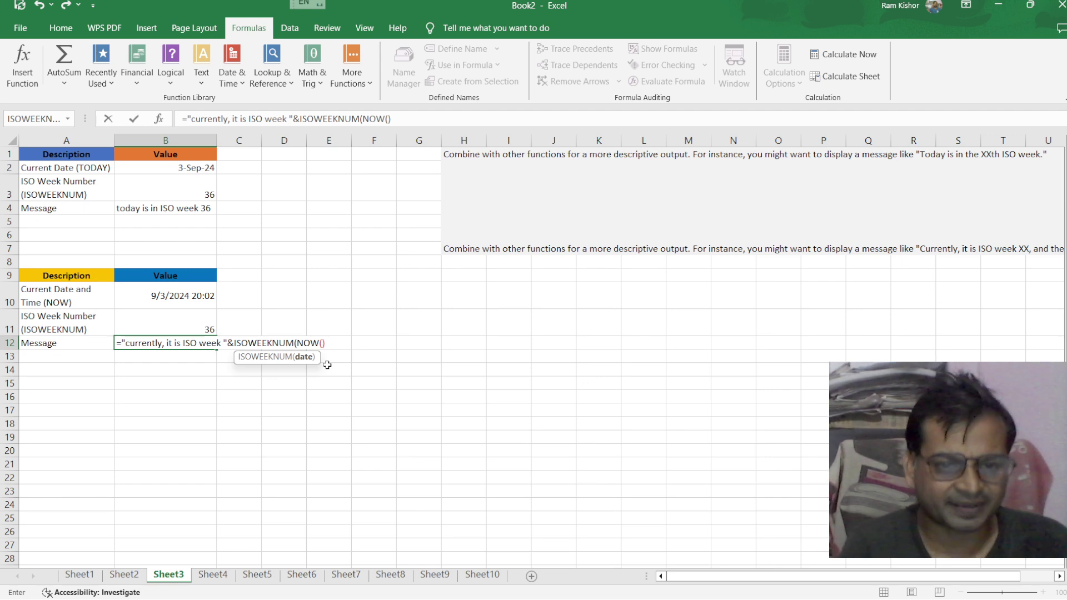
text())
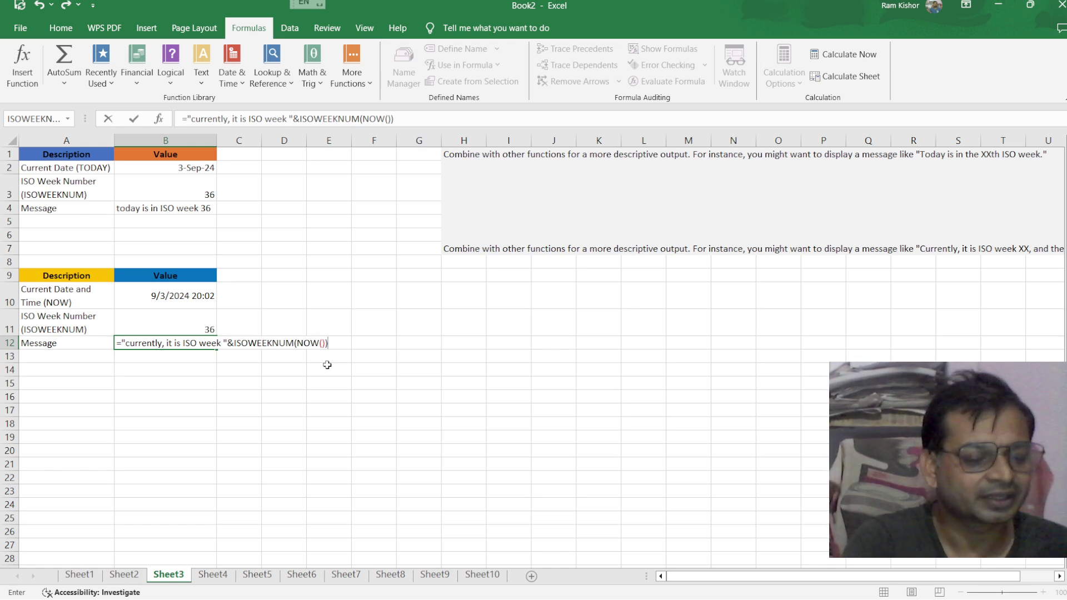
text(&)
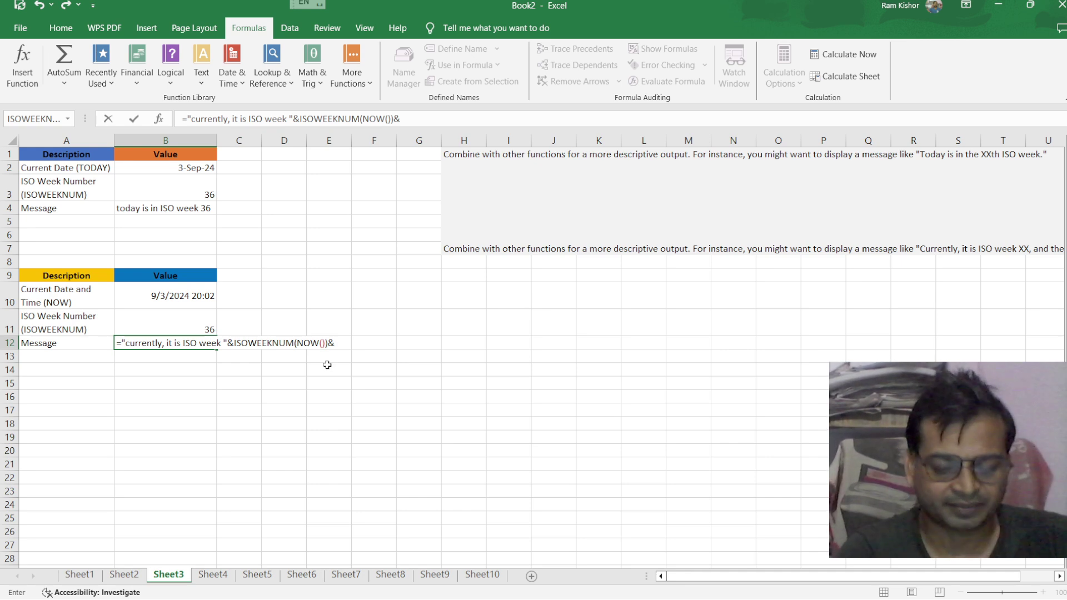
Append "and the time is "& to the B12 message formula
text(")
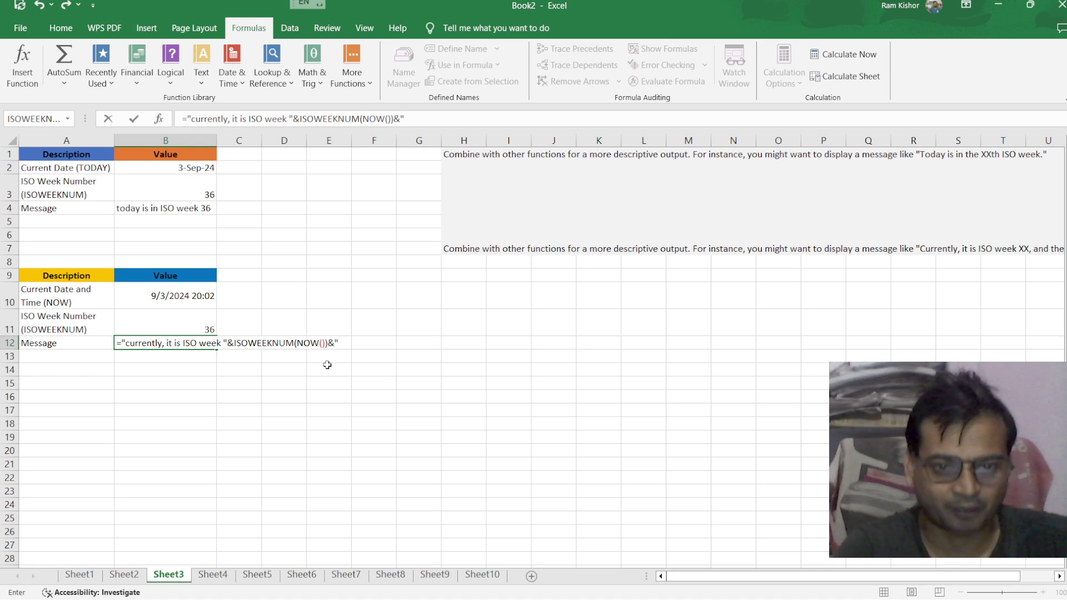
text(an)
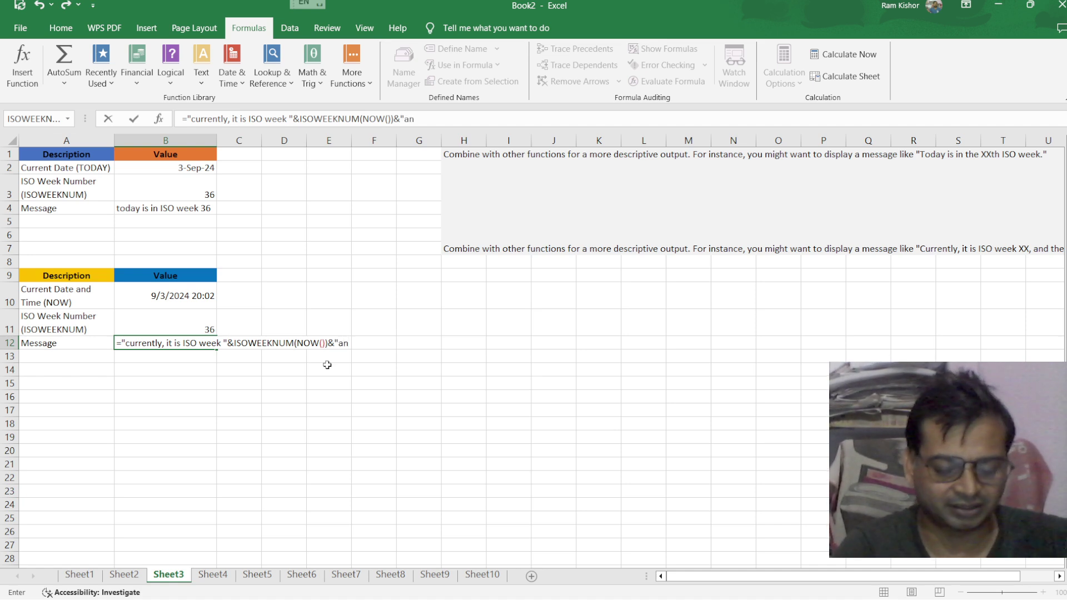
text(d)
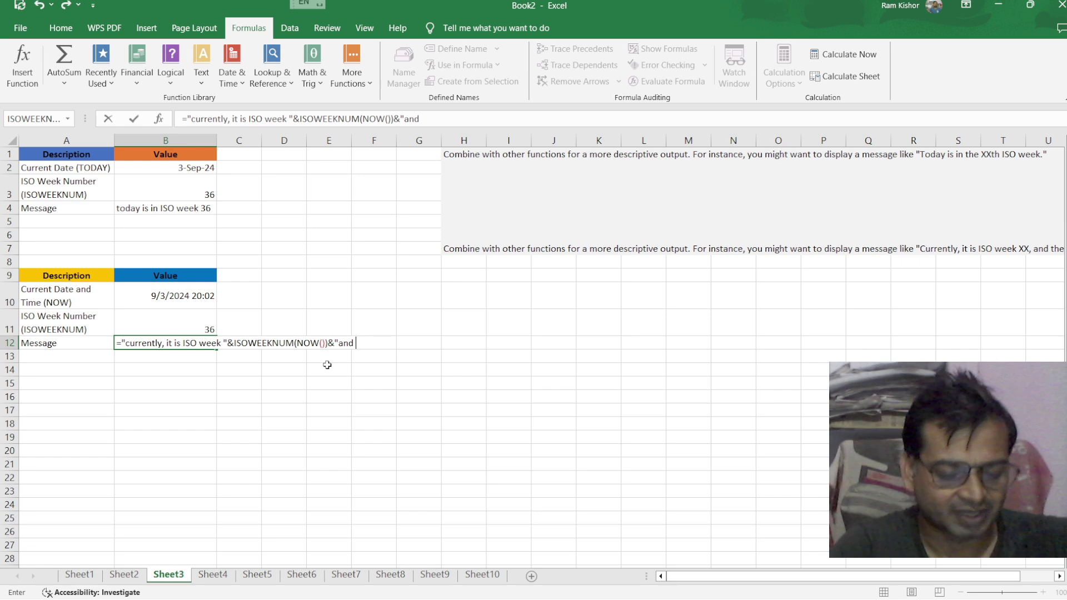
text( the )
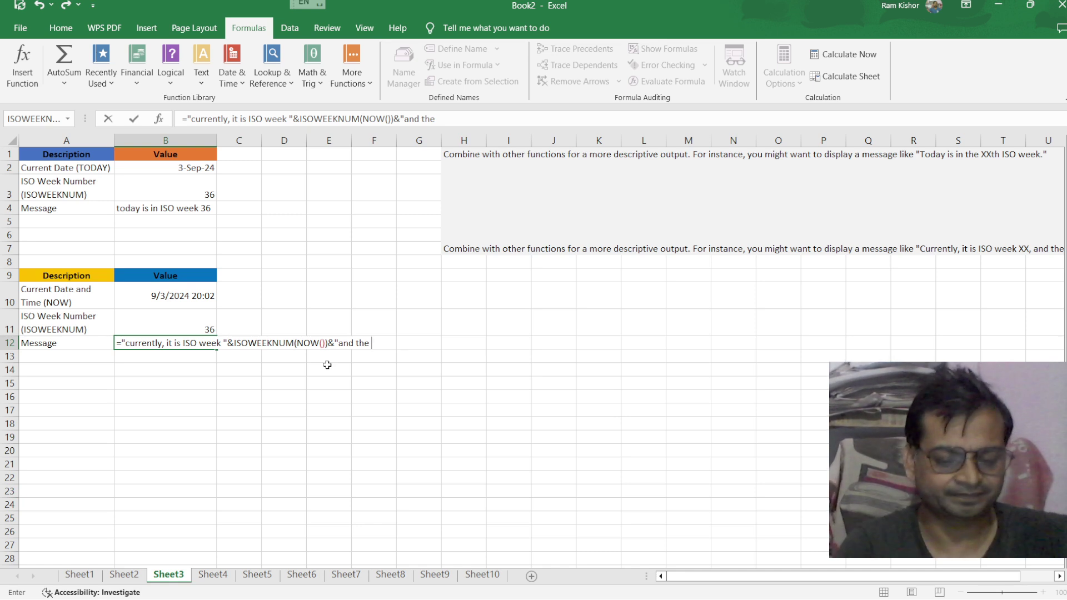
text(time)
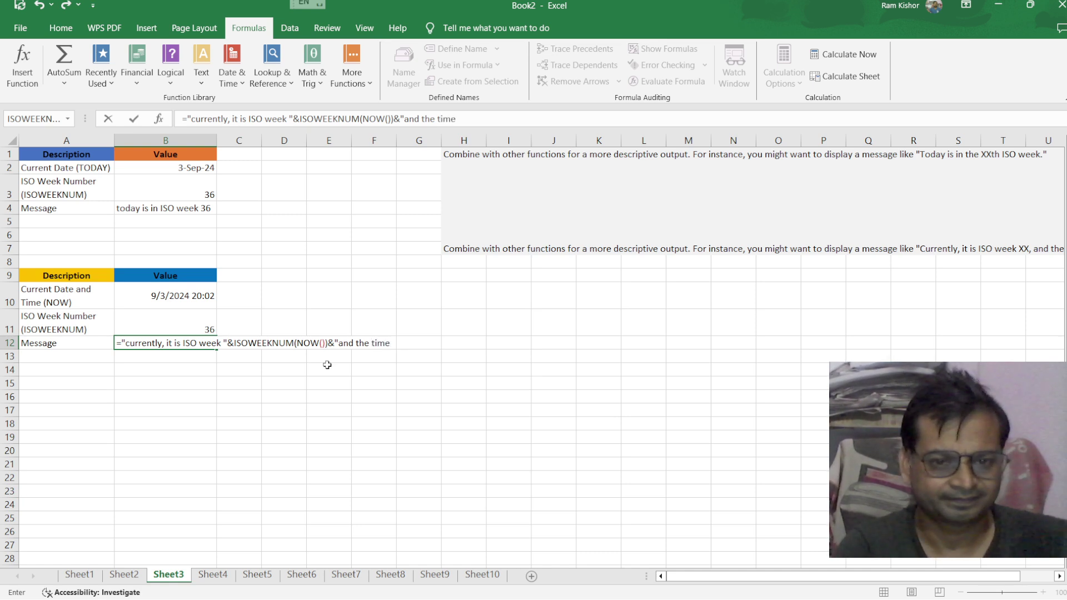
text( is )
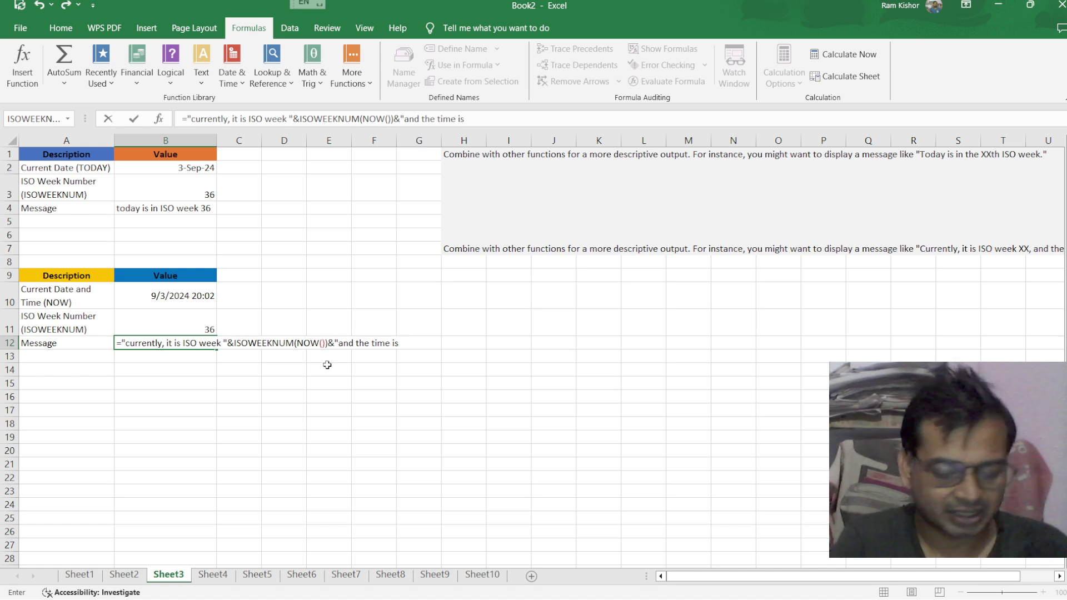
text(")
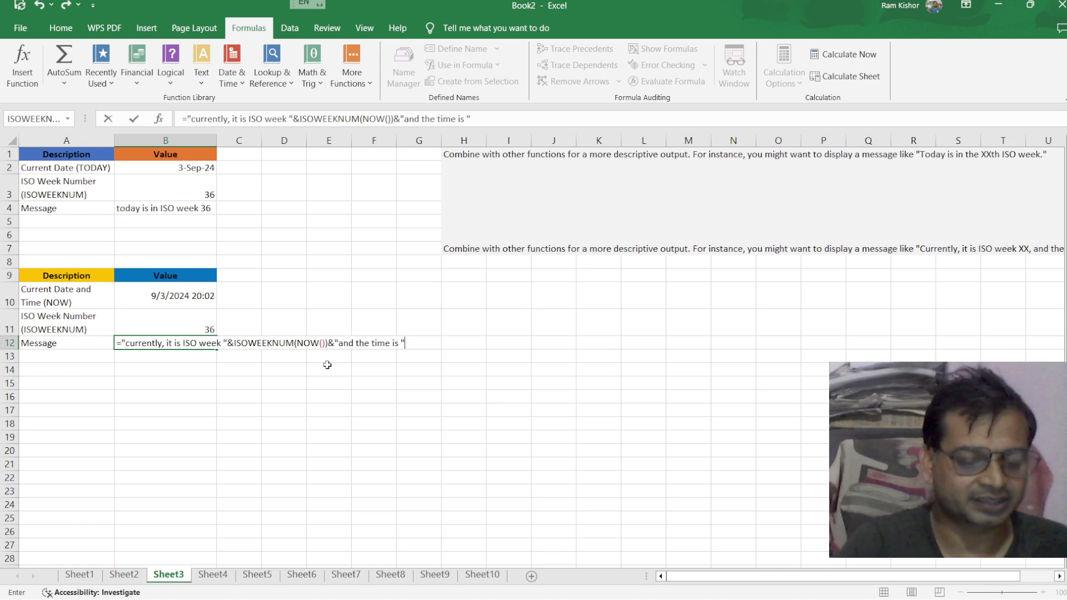
text(&)
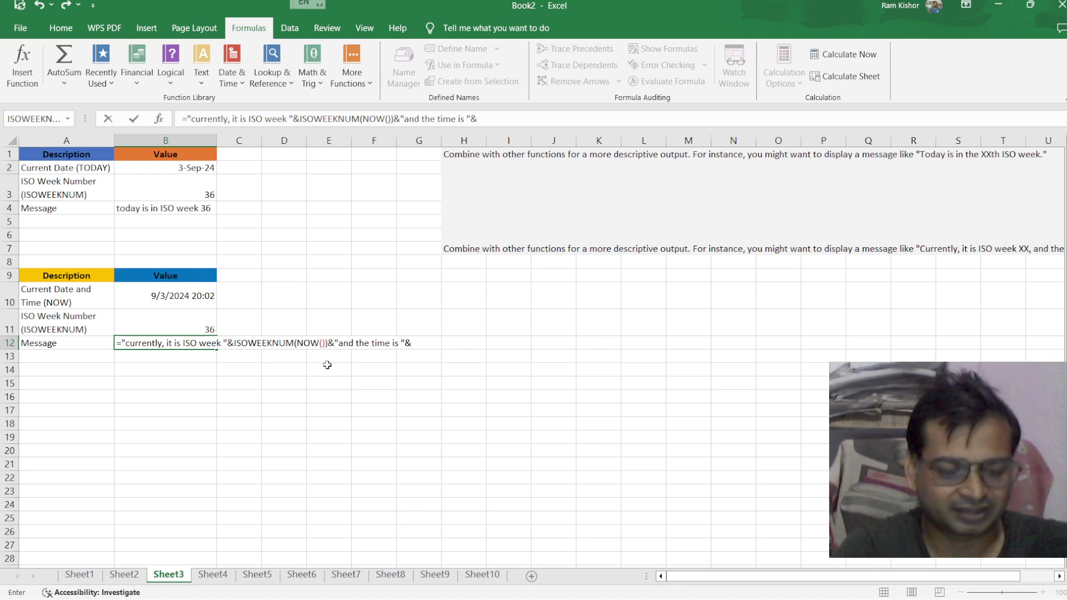
Append TEXT(NOW() with the "HH:MM:SS" time format to the B12 formula
text(t)
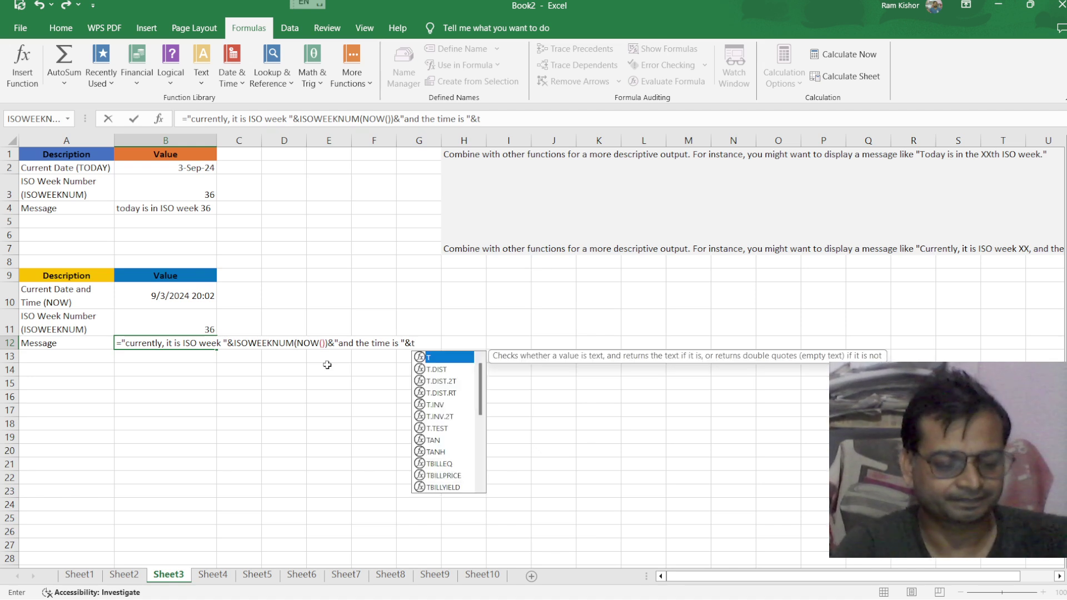
text(e)
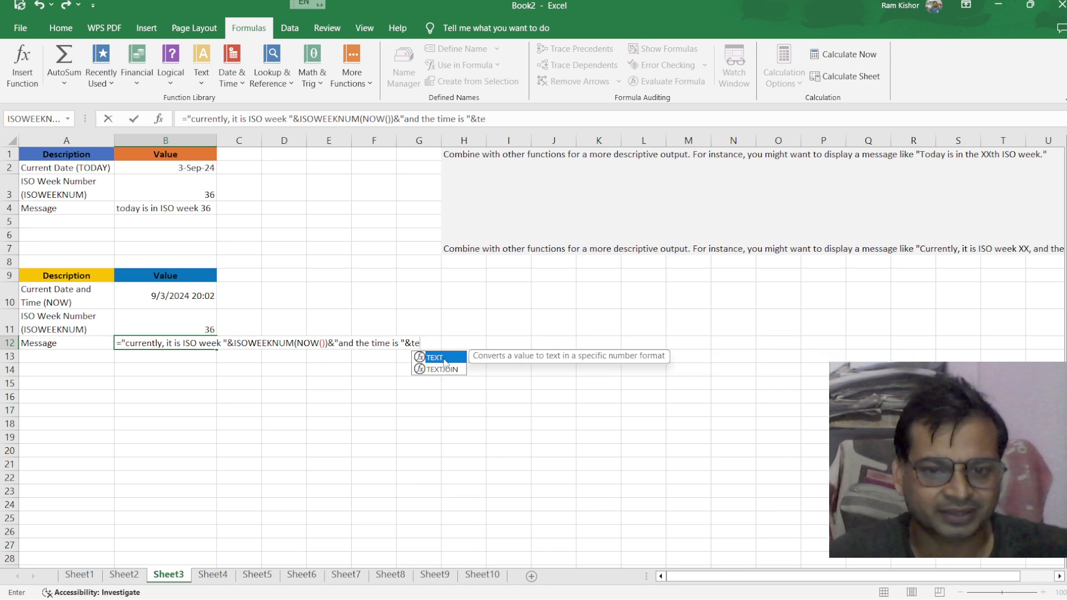
double_click(444, 358)
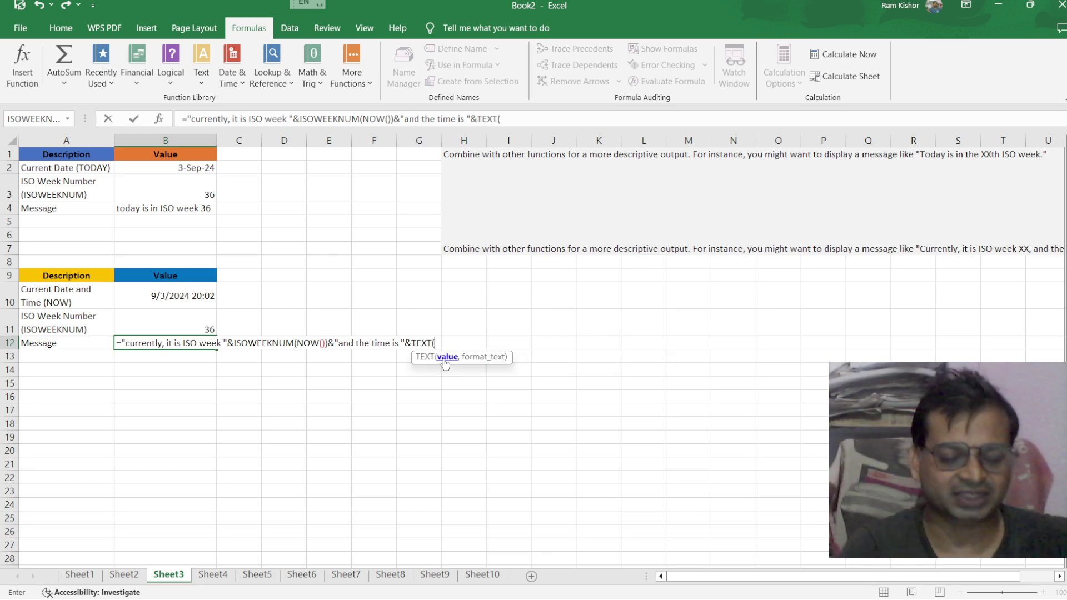
text(no)
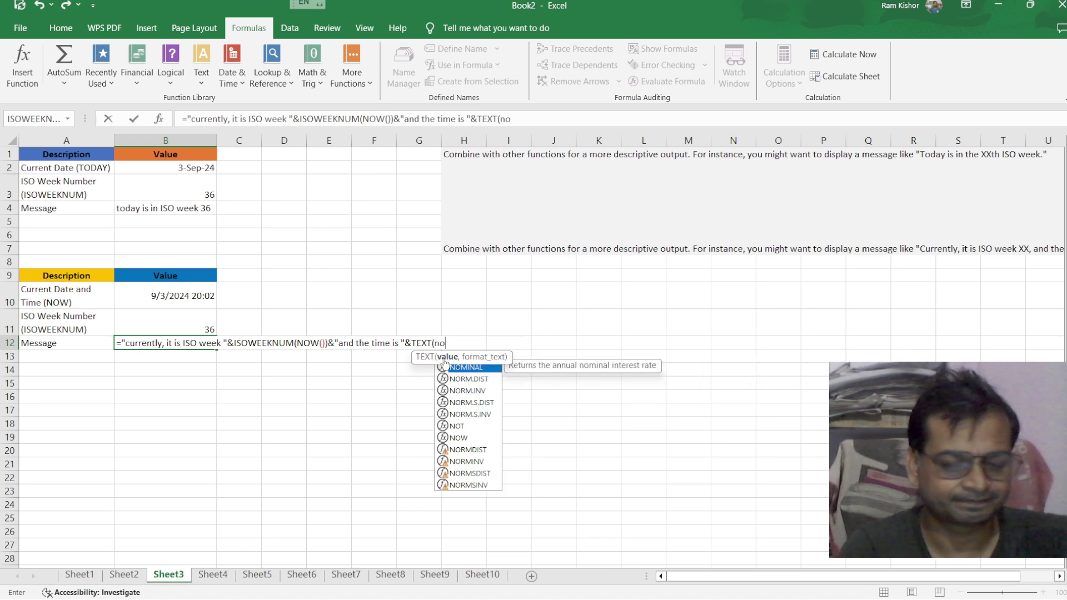
text(w)
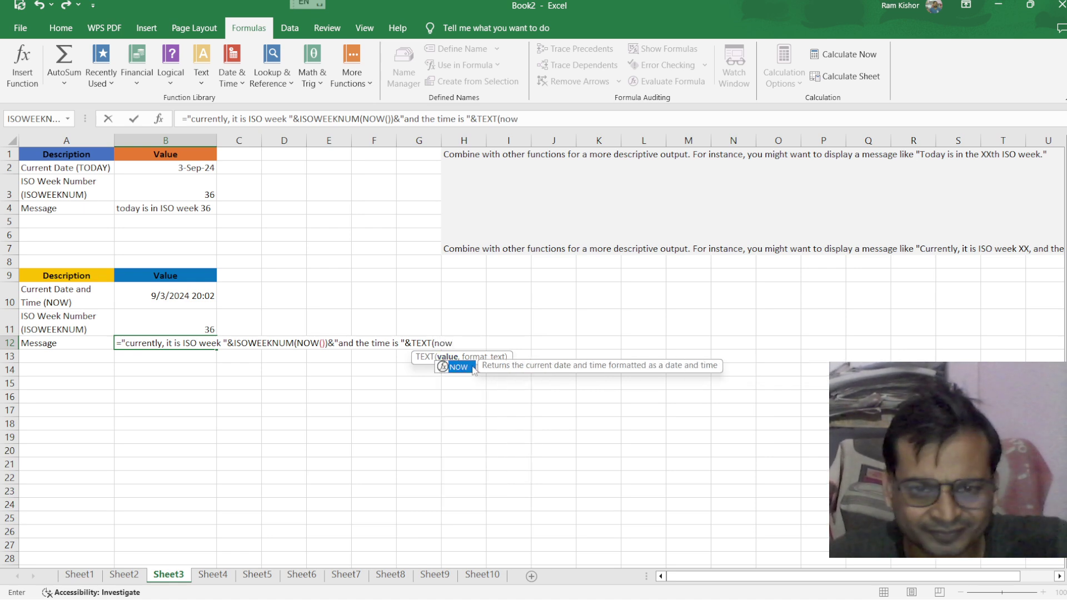
double_click(459, 367)
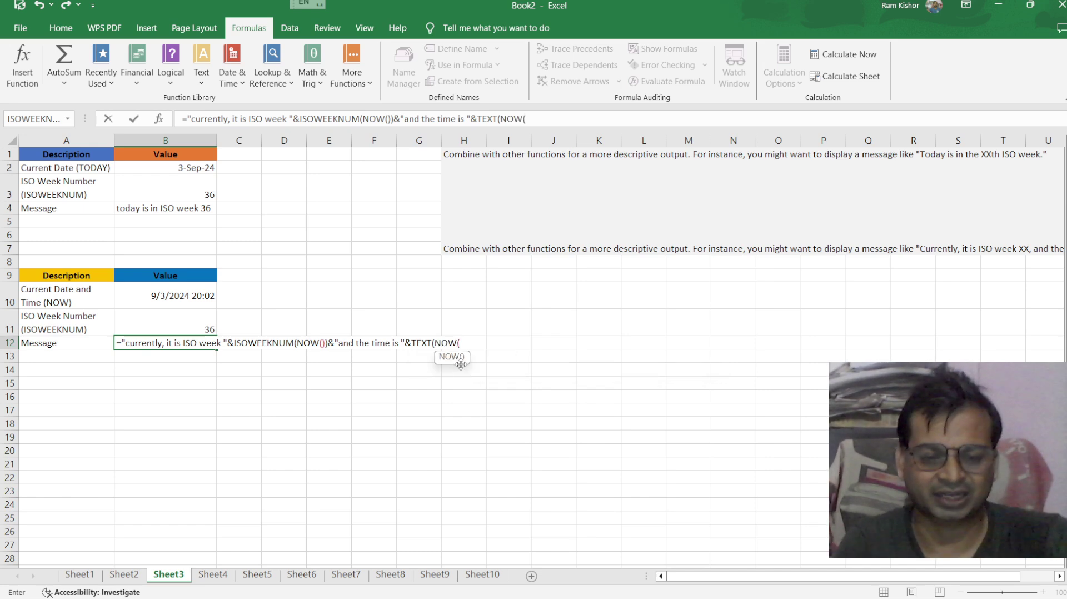
text())
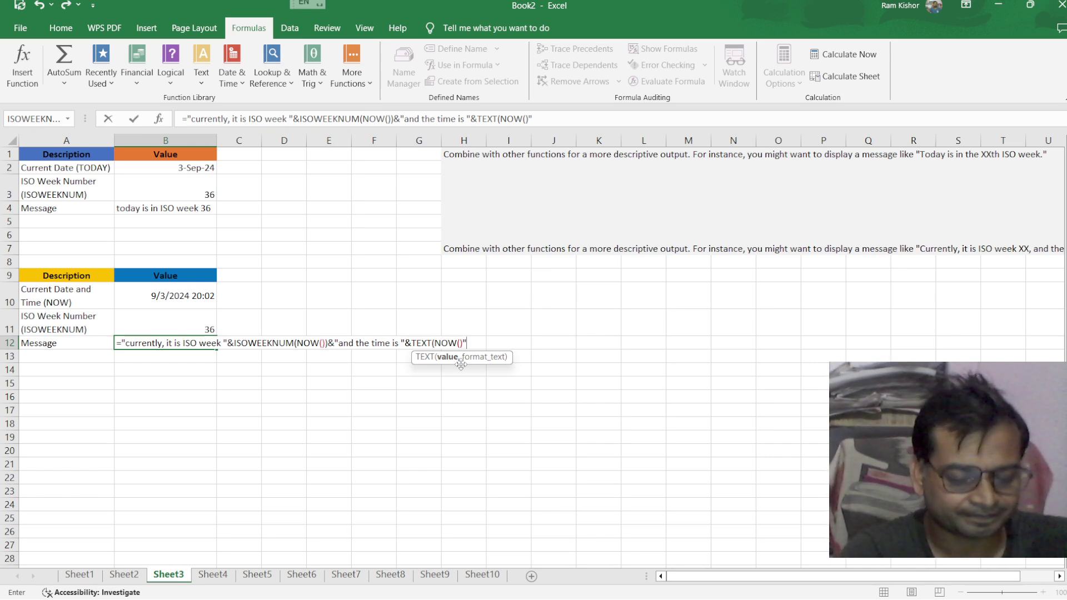
text(HH)
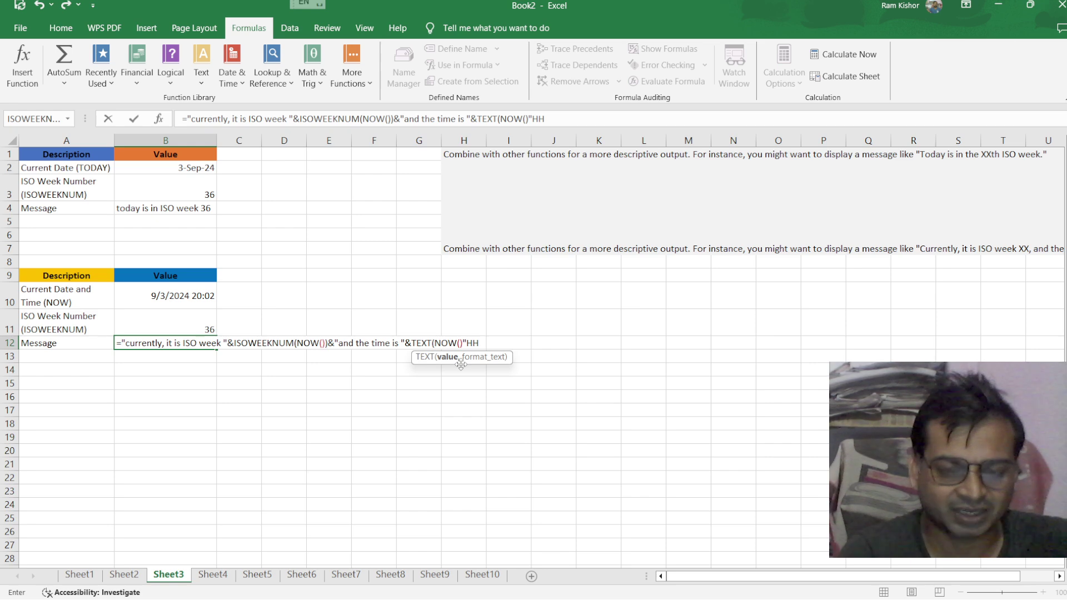
text(:M)
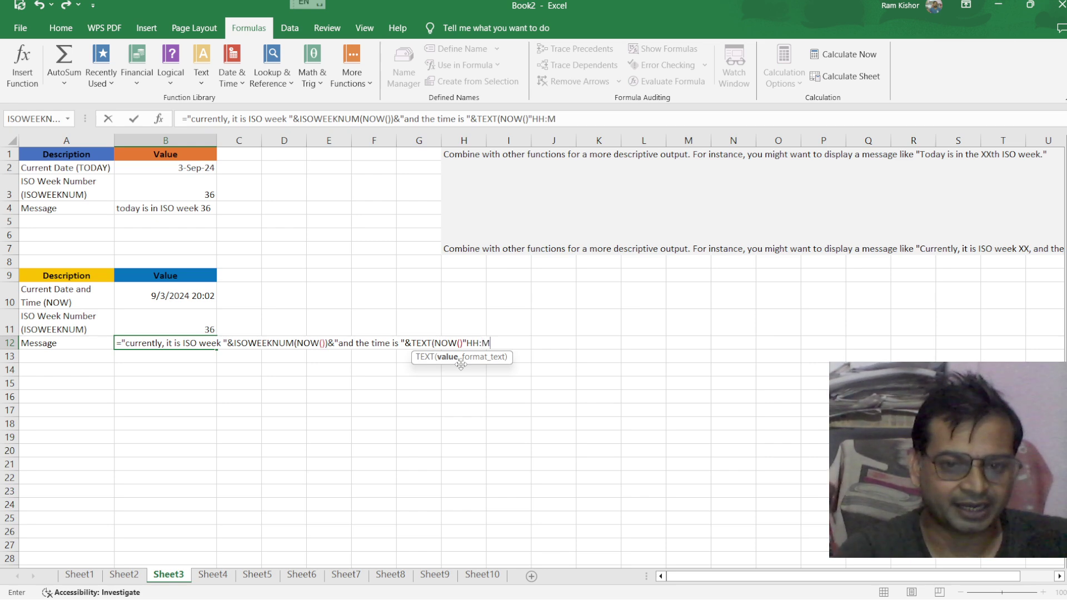
text(M)
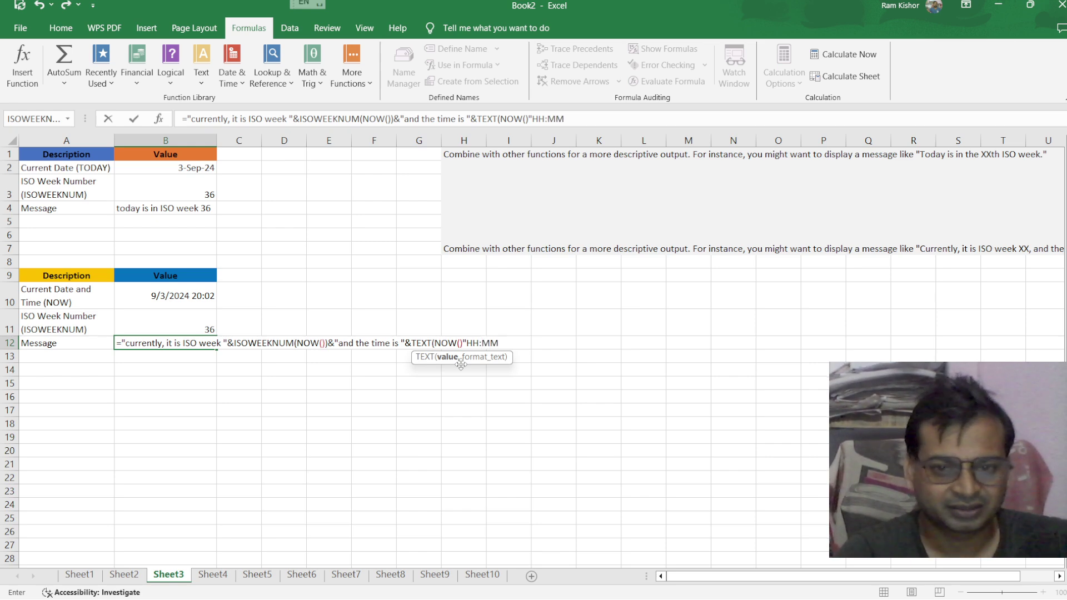
text(:)
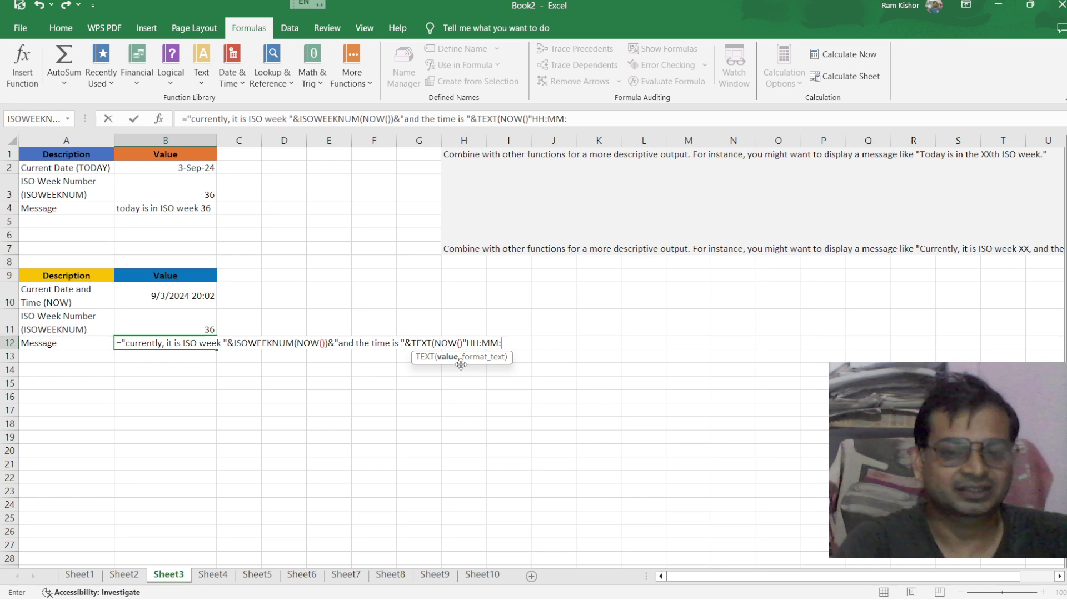
text(SS)
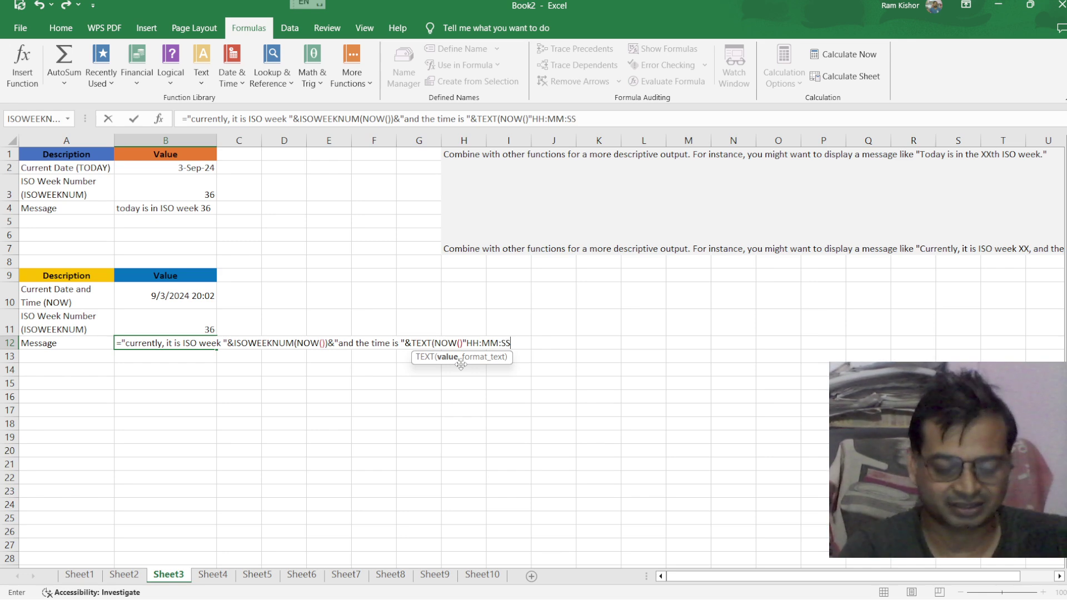
text(")
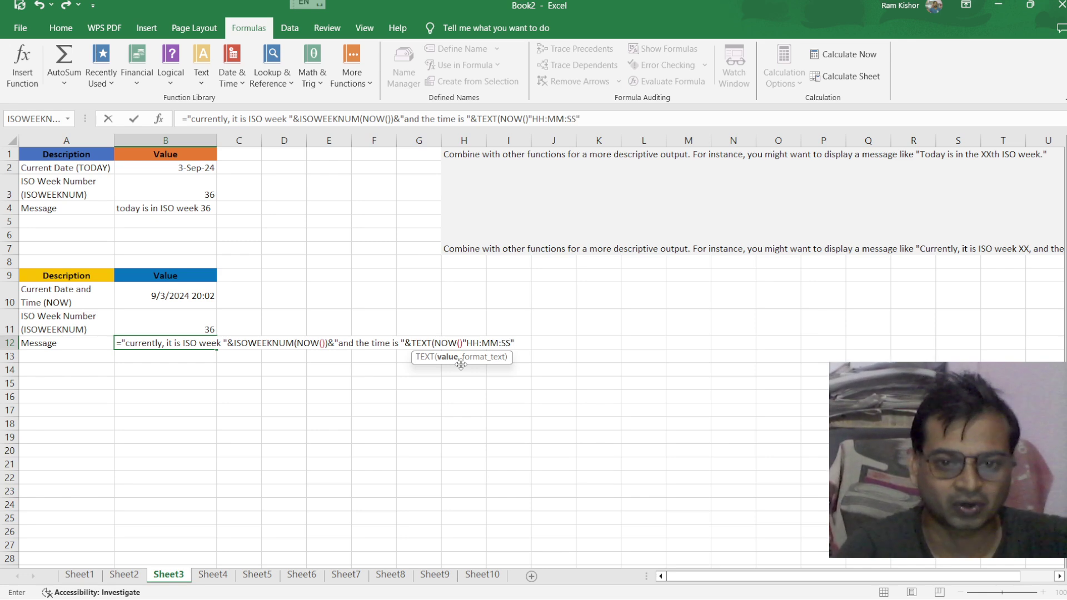
text())
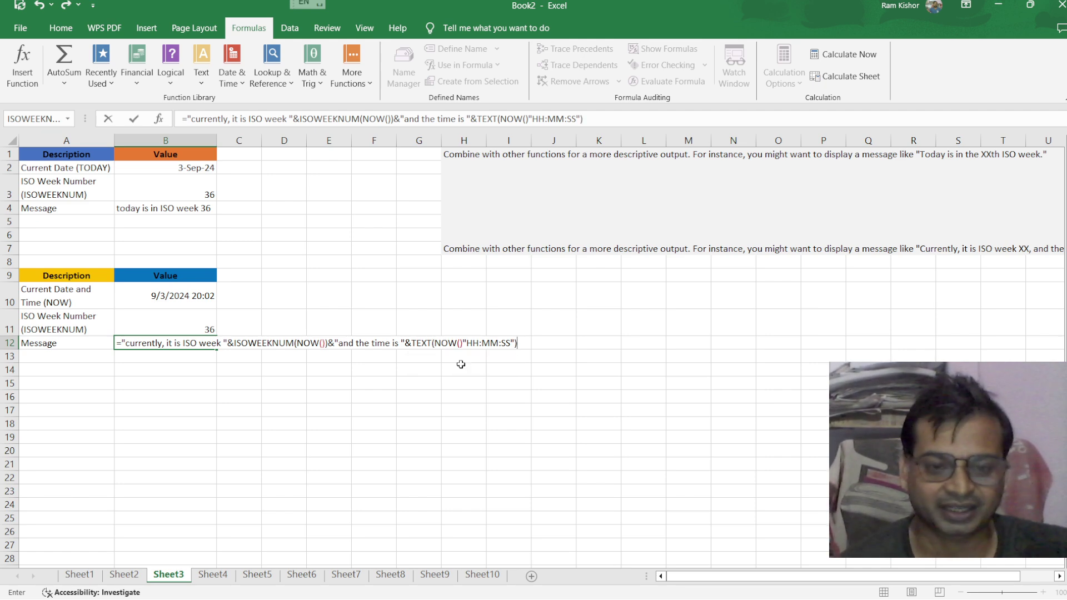
Add the missing comma after NOW() in B12 and commit, showing week 36 and time 20:06:43
key(Return)
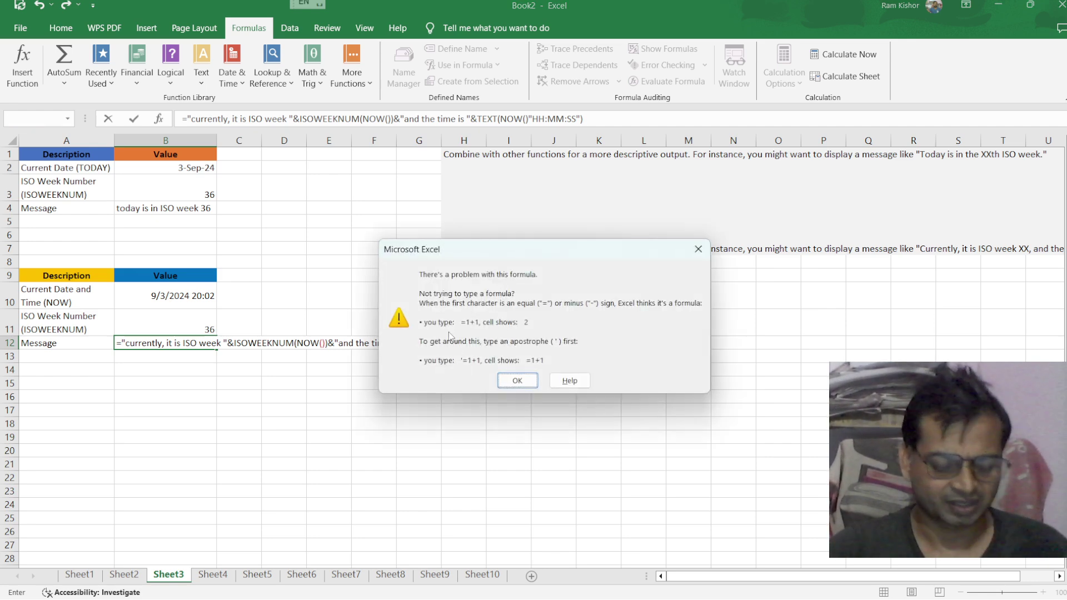
click(517, 381)
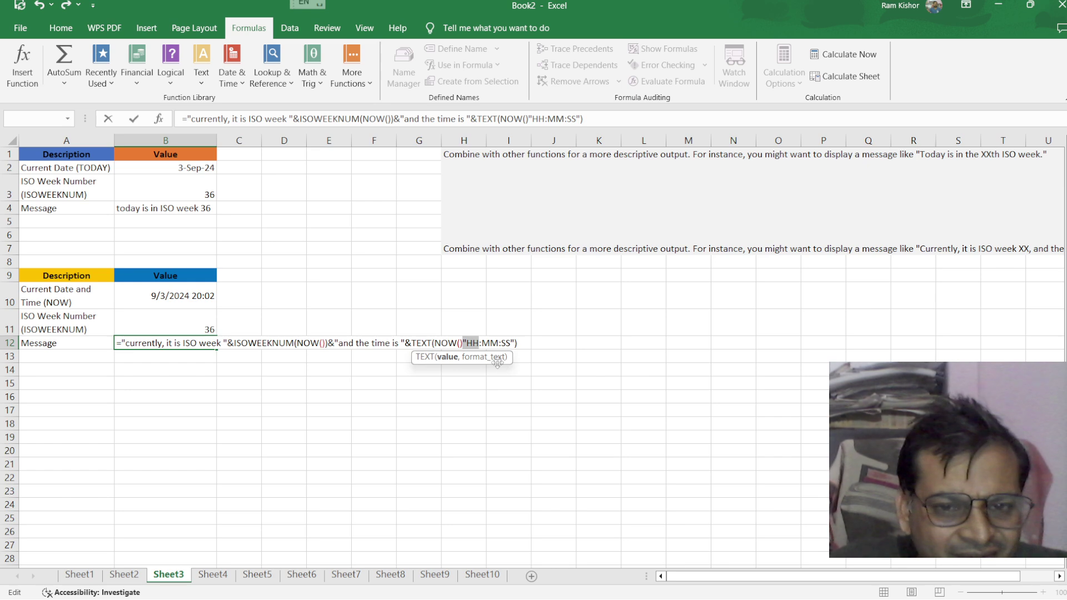
click(527, 342)
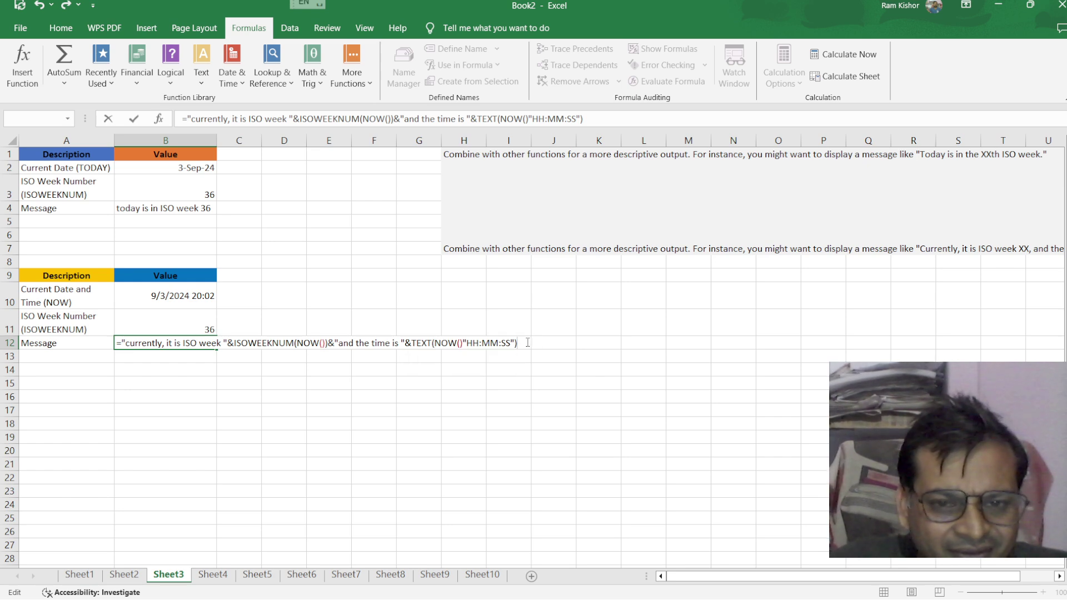
click(467, 342)
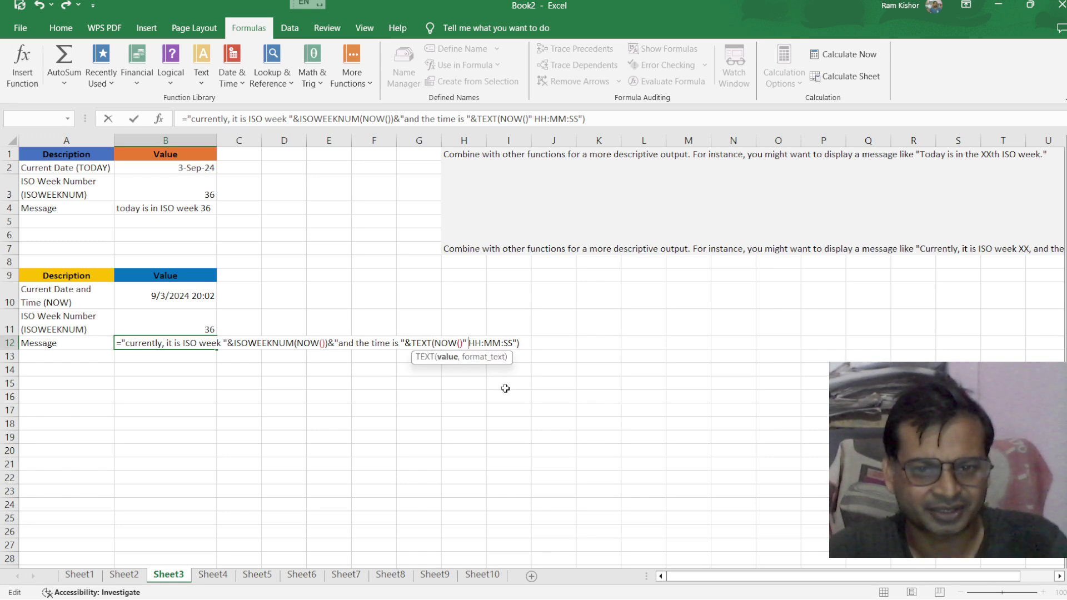
click(523, 343)
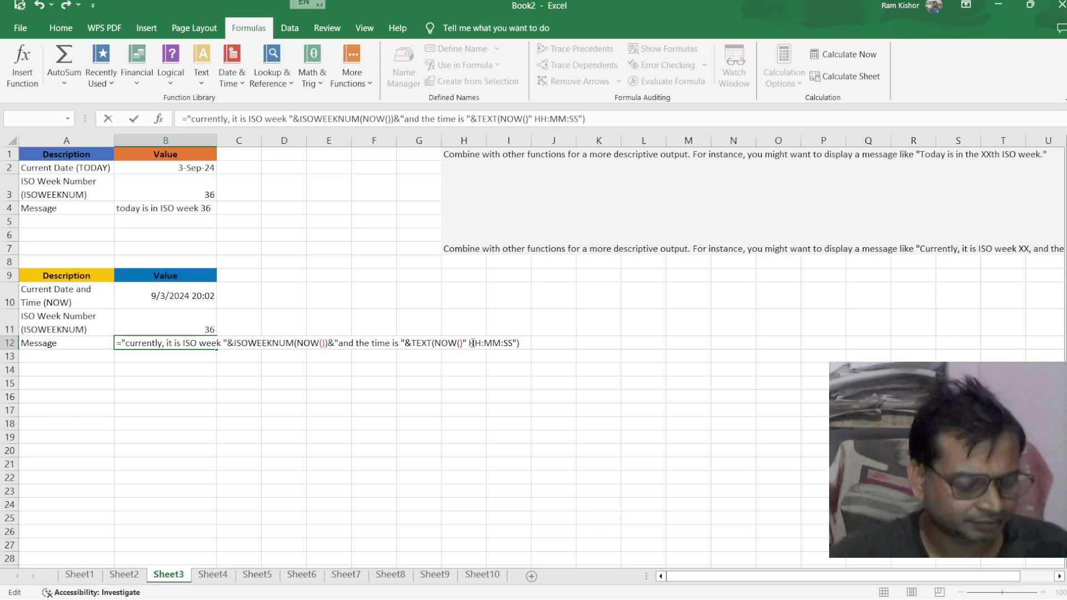
click(461, 343)
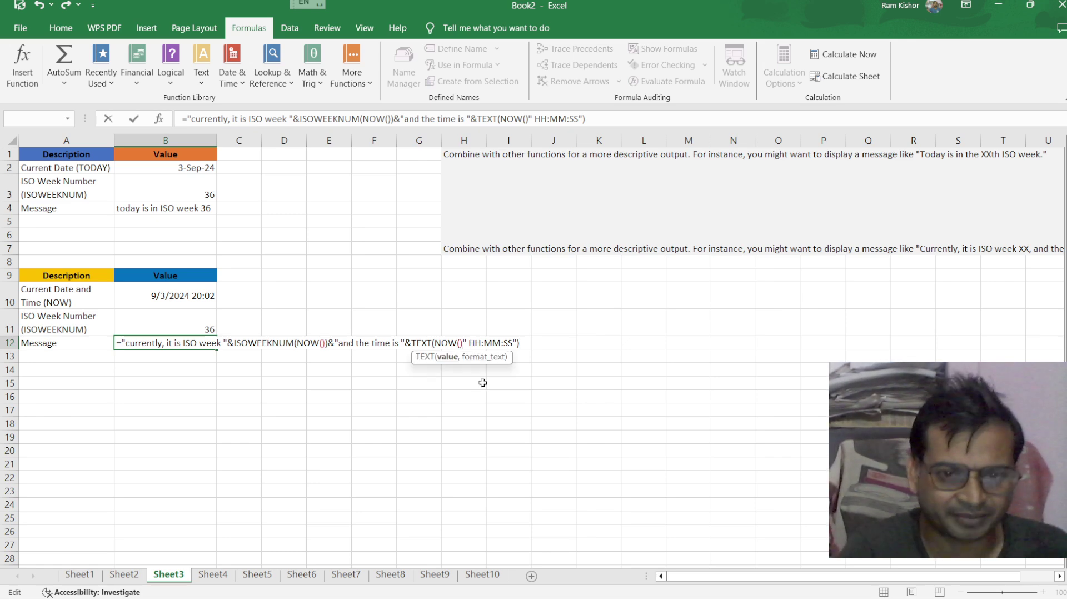
text(,)
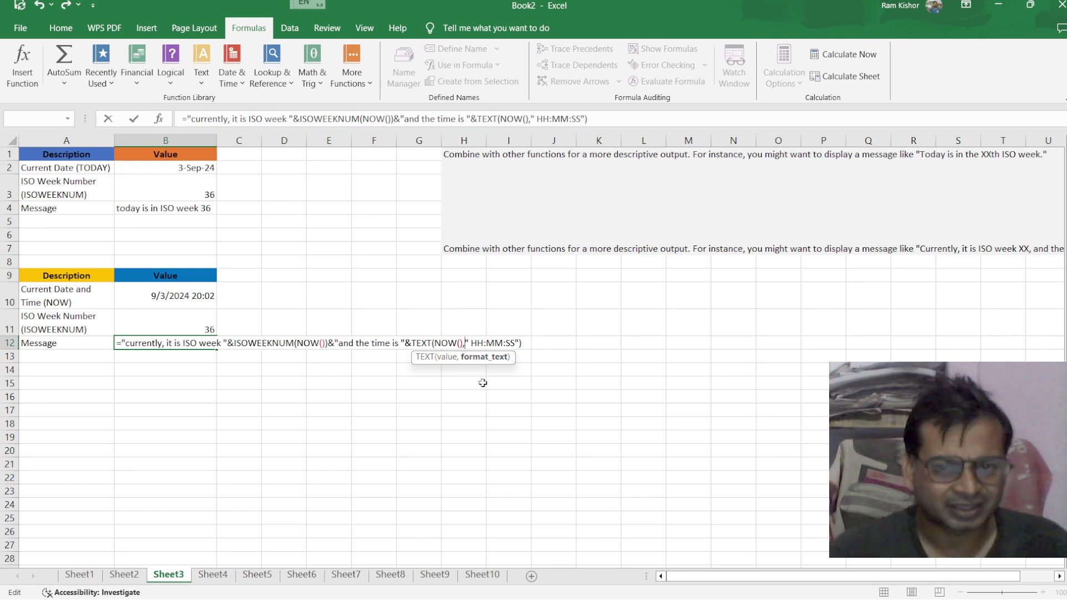
click(525, 343)
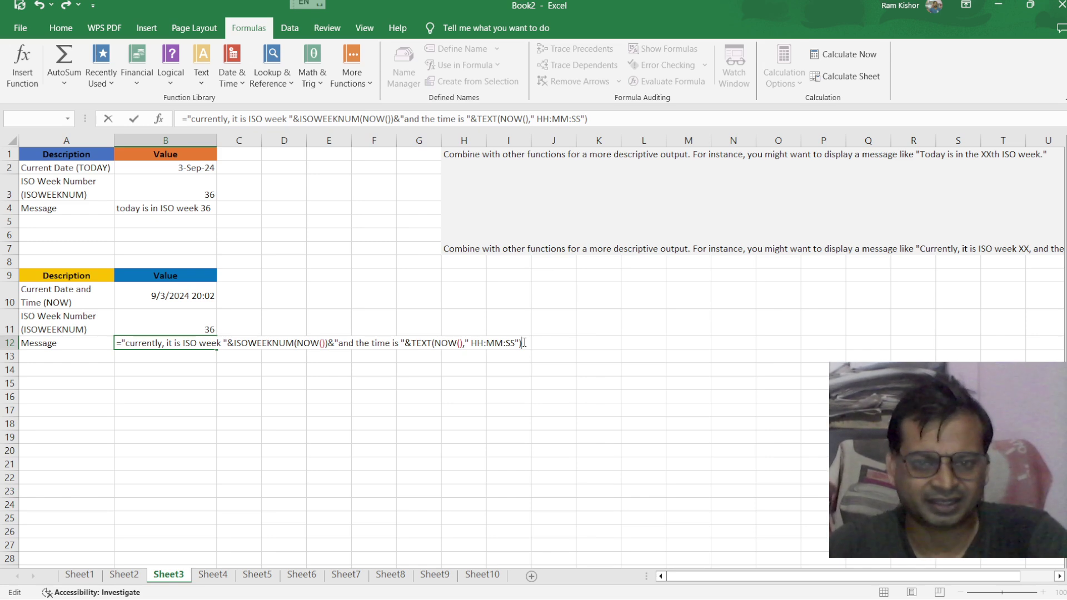
key(Return)
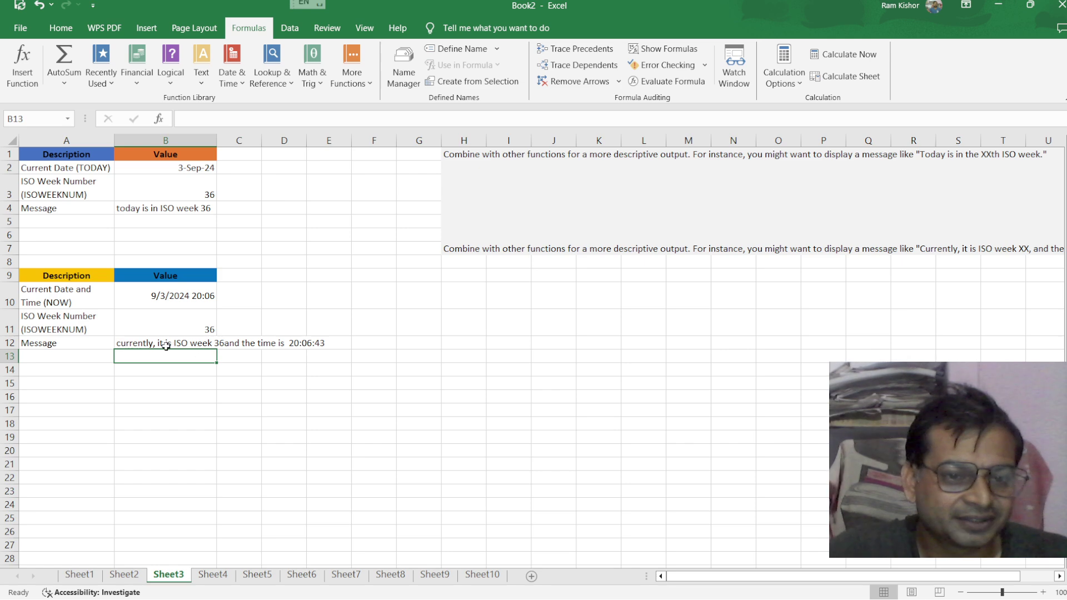
Add the missing space before 'and the time is' in B12's ISO-week message
click(120, 342)
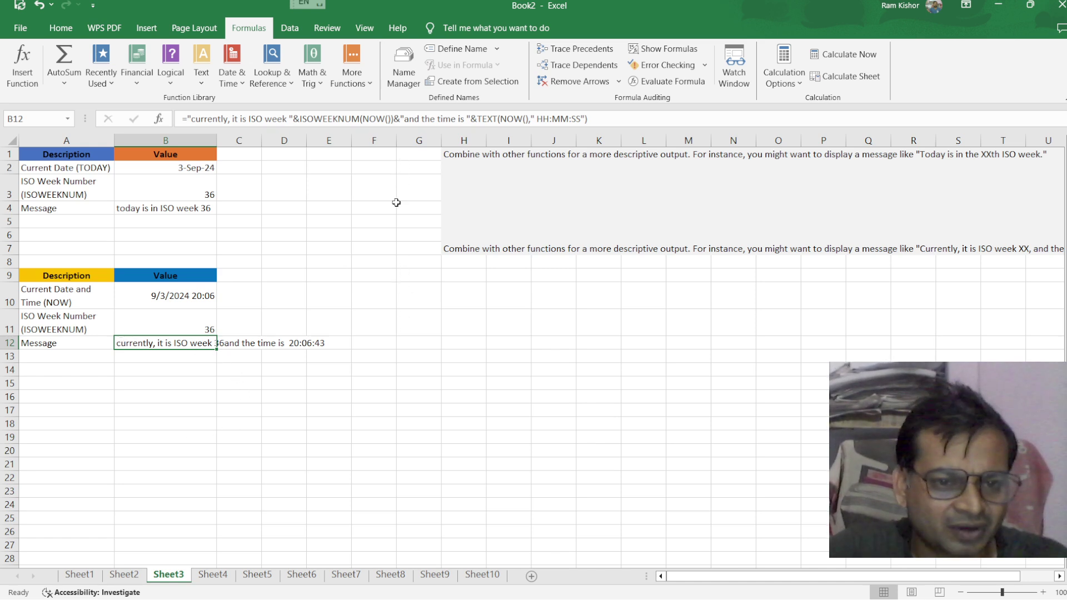
click(406, 119)
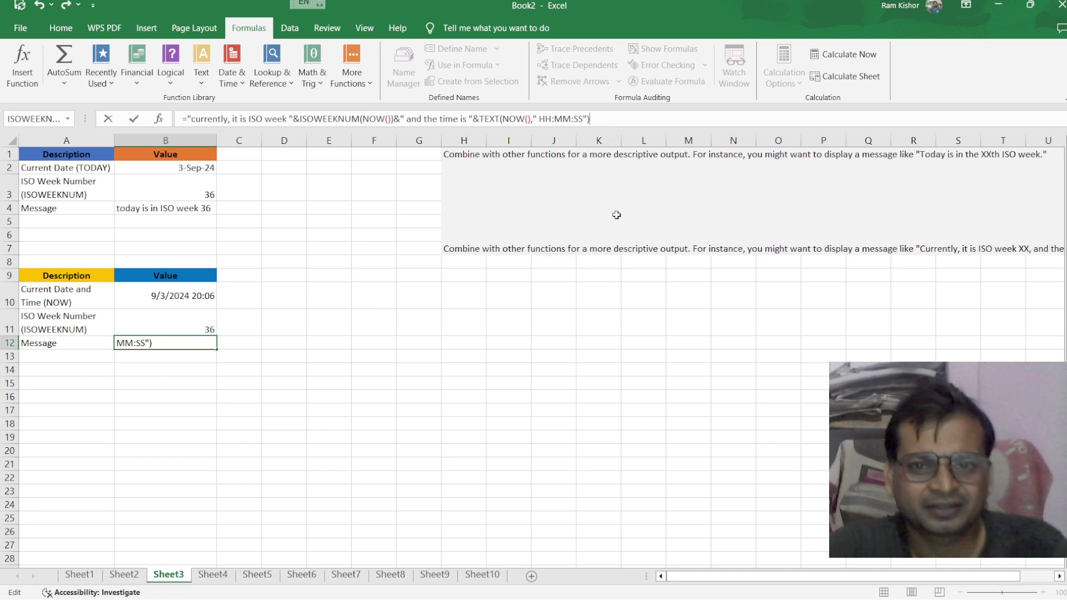
key(End)
key(Return)
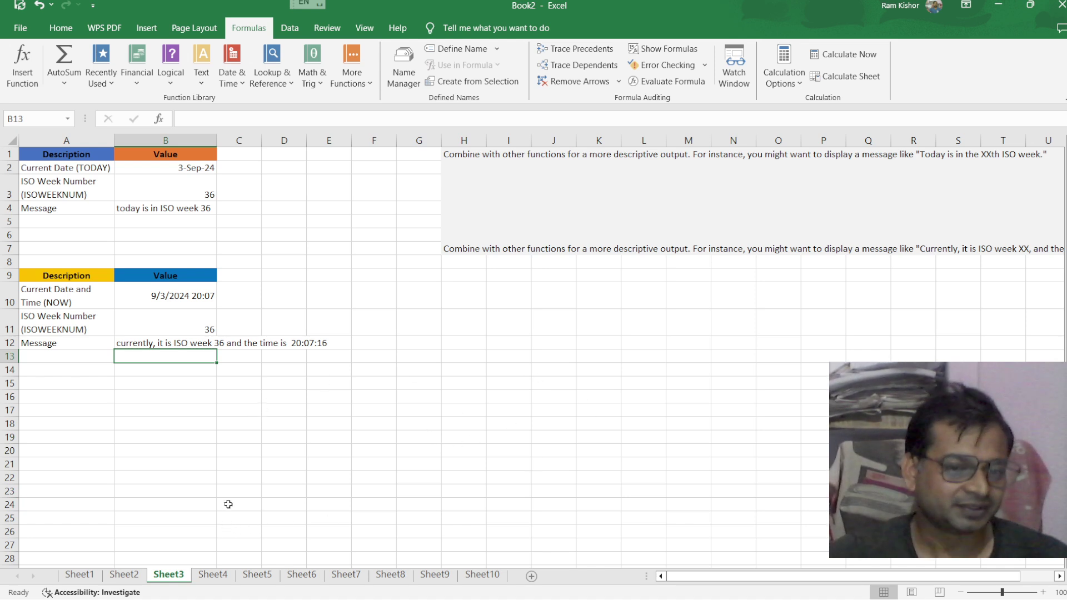
On Sheet4, enter =ISOWEEKNUM(A2) in C2
click(212, 576)
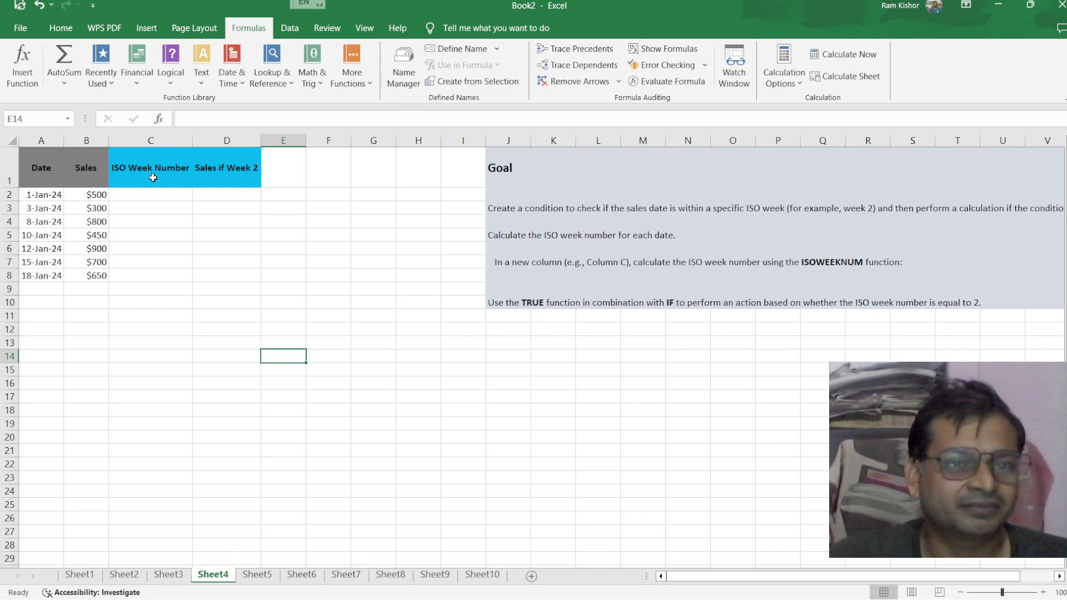
click(147, 196)
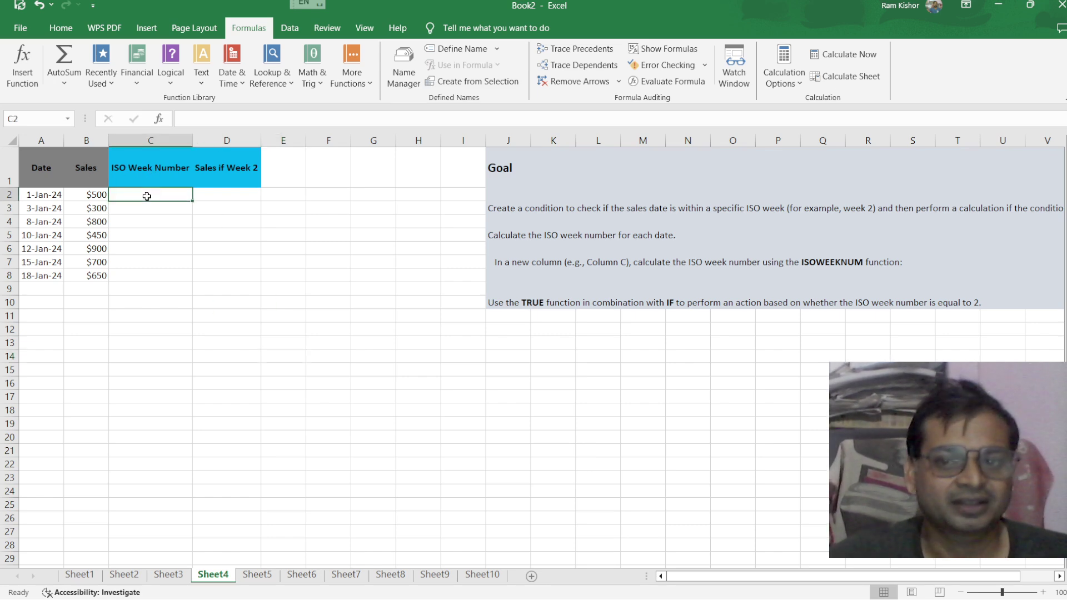
text(=)
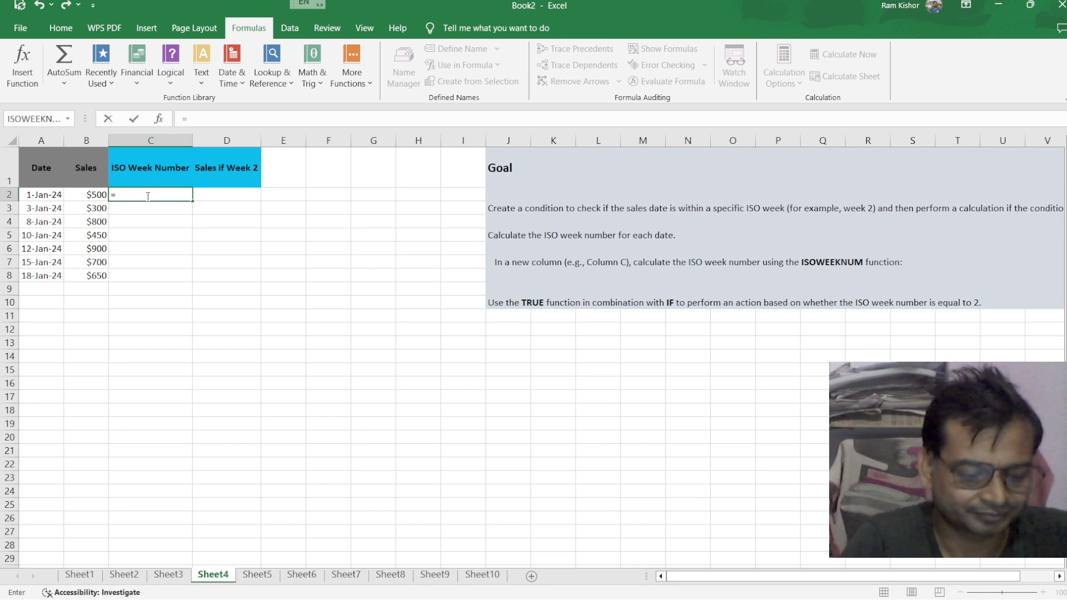
text(iso)
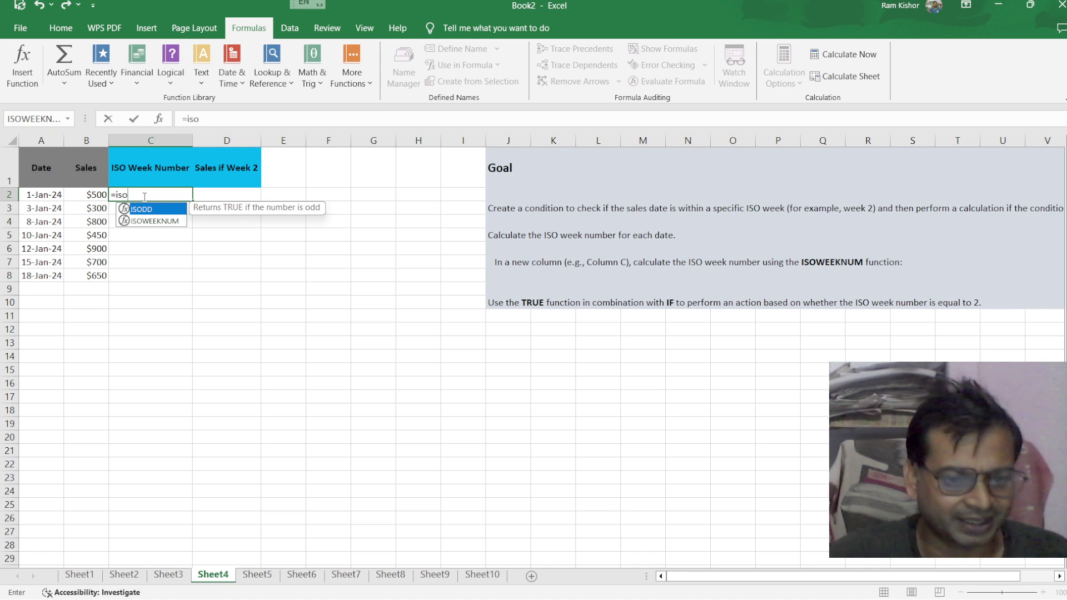
double_click(154, 220)
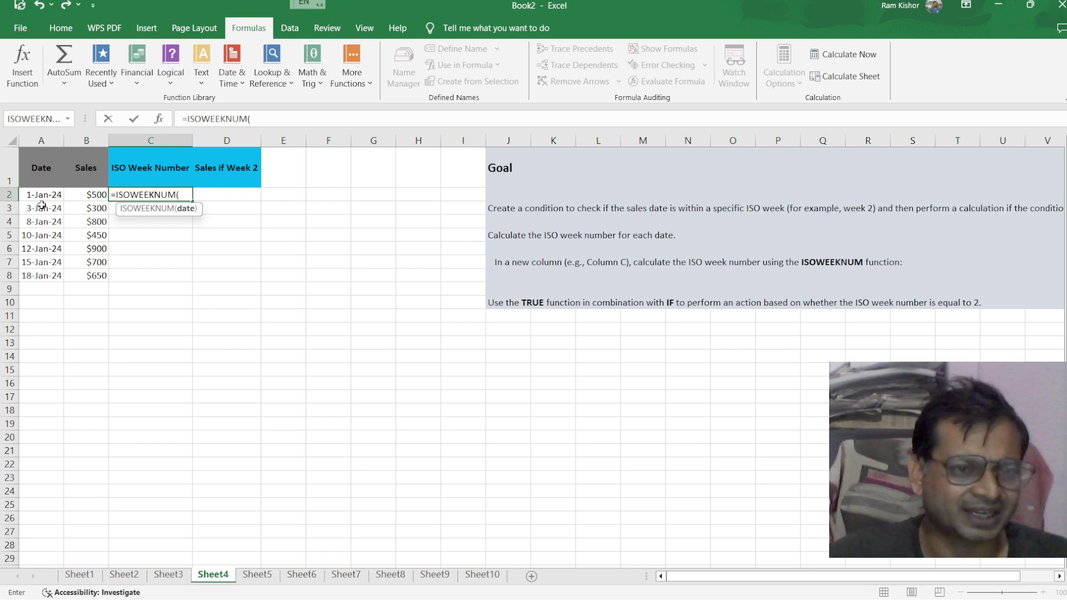
click(42, 197)
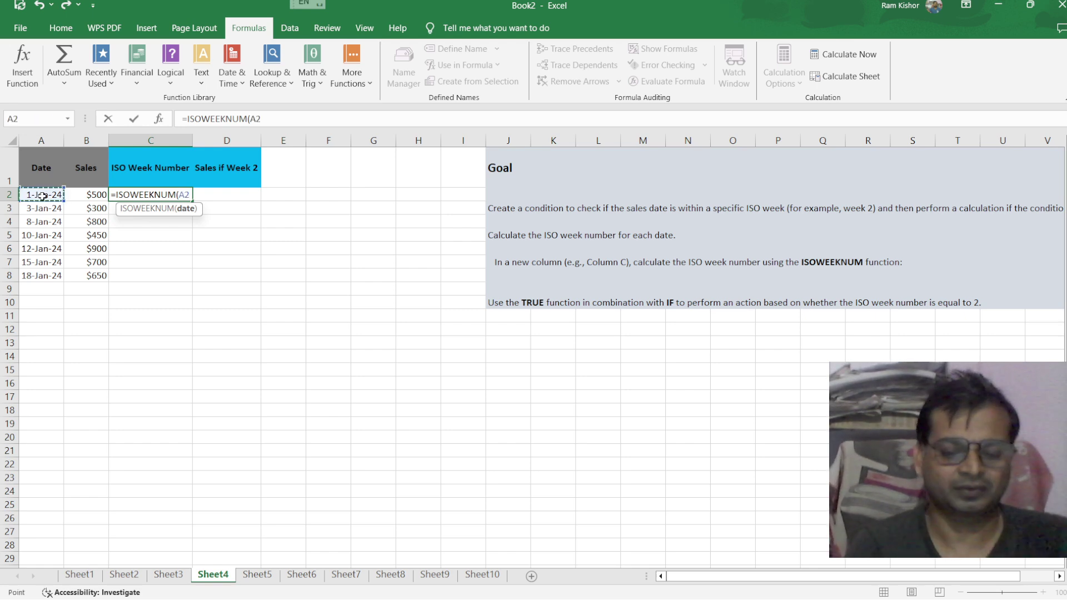
text())
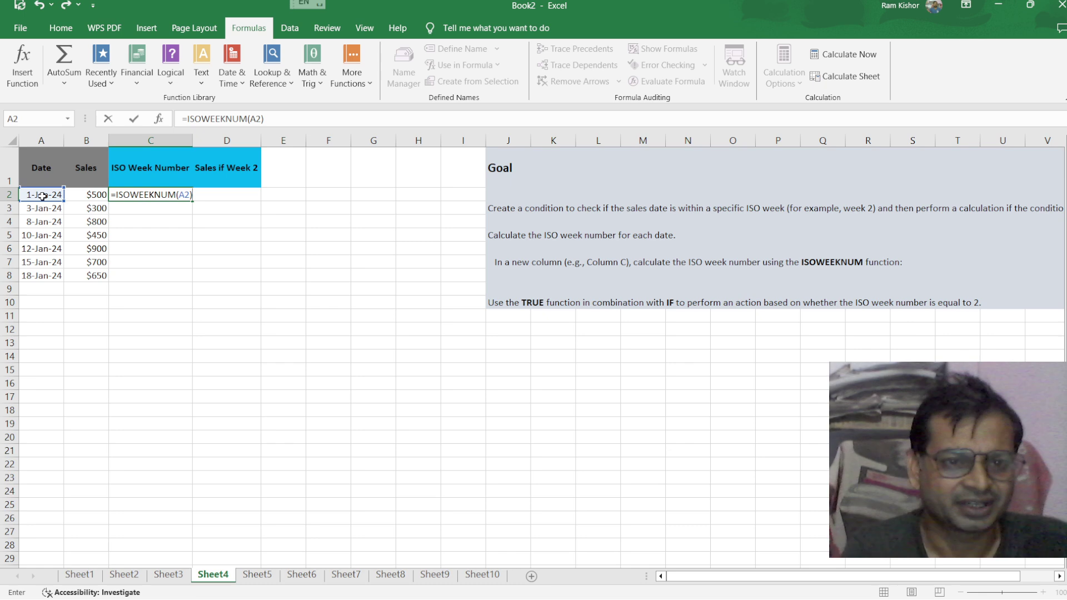
key(Return)
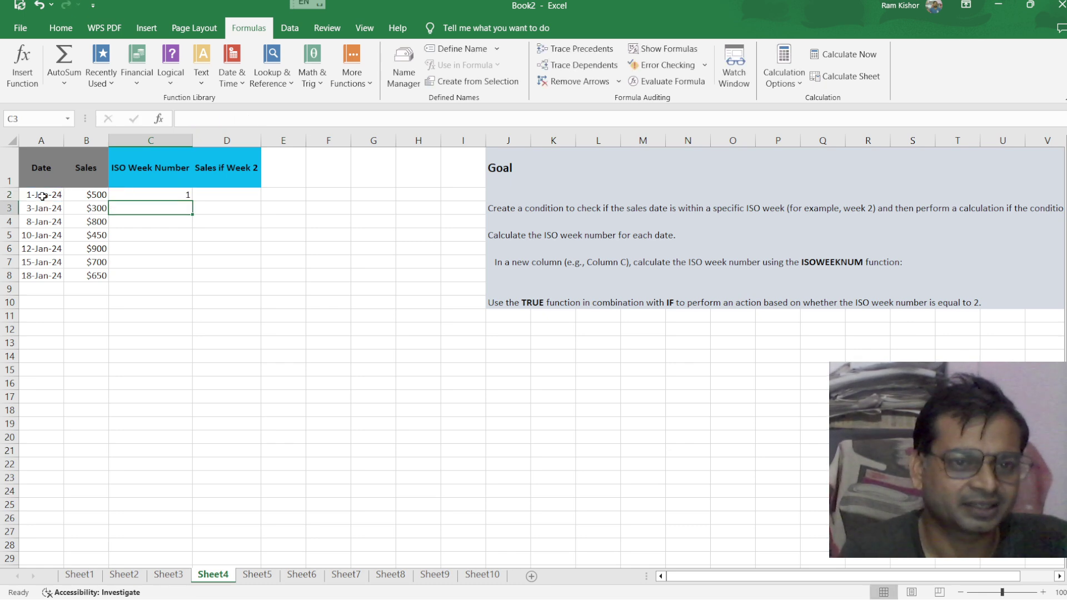
Fill the ISO week formula down to C8, giving weeks 1, 1, 2, 2, 2, 3, 3
click(183, 197)
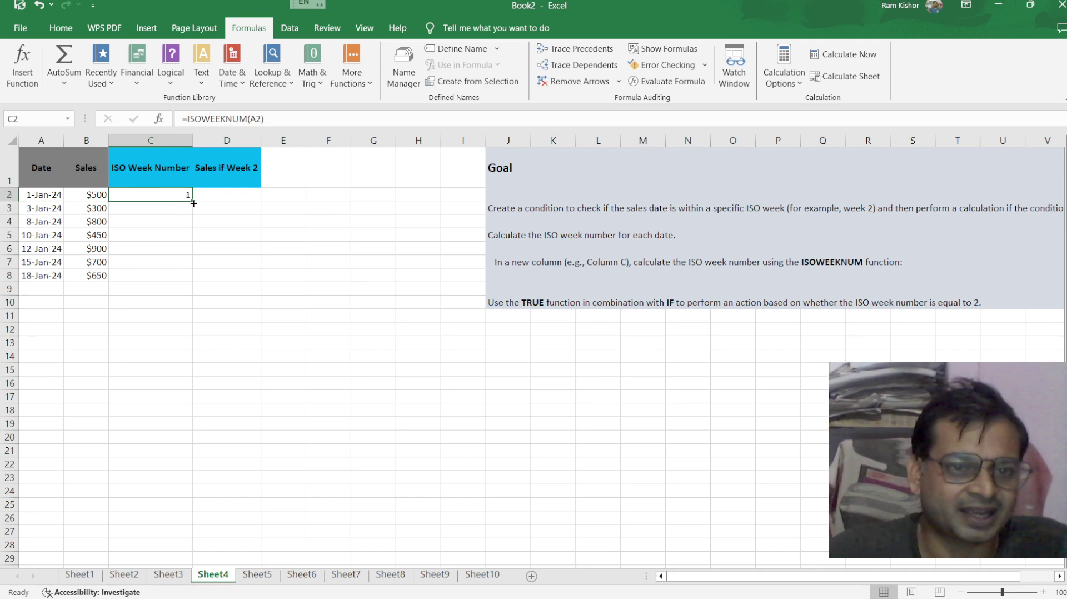
double_click(194, 204)
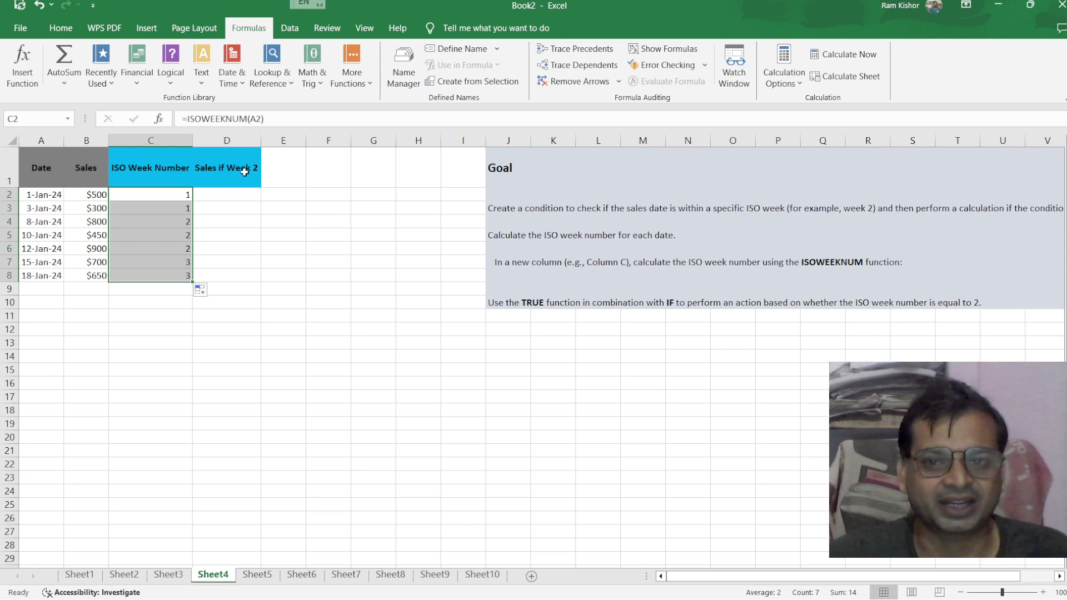
click(226, 196)
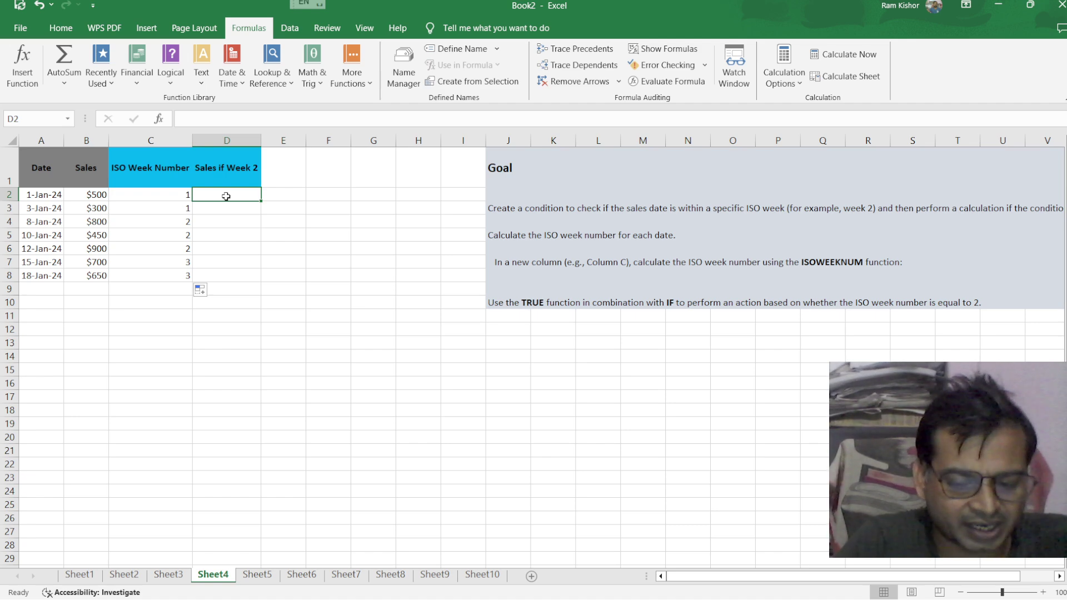
Begin D2's formula with the week-2 test =IF(ISOWEEKNUM(A2)=2
text(=)
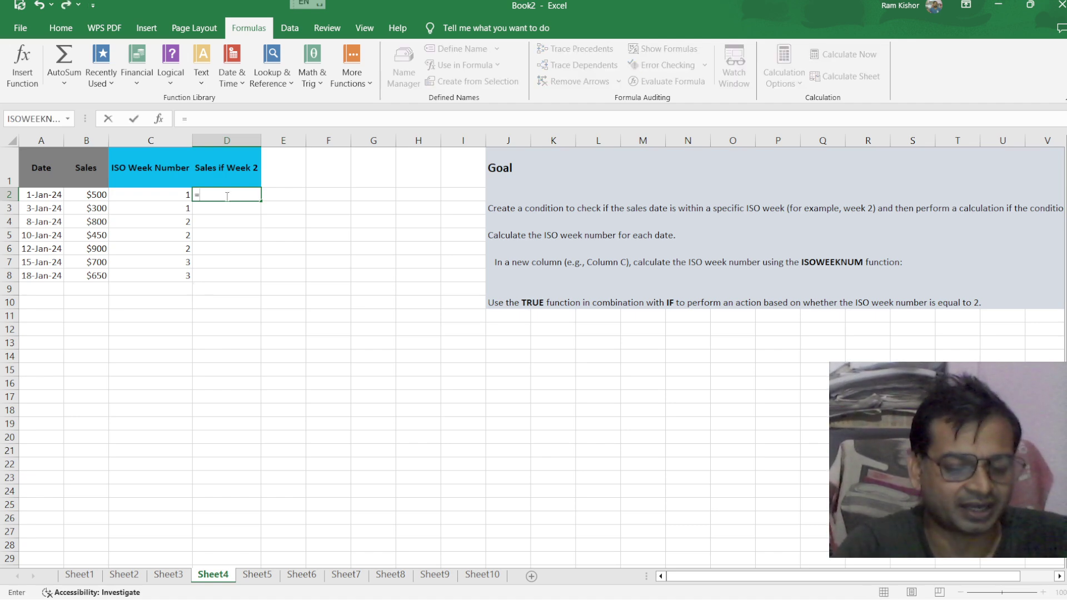
text(if)
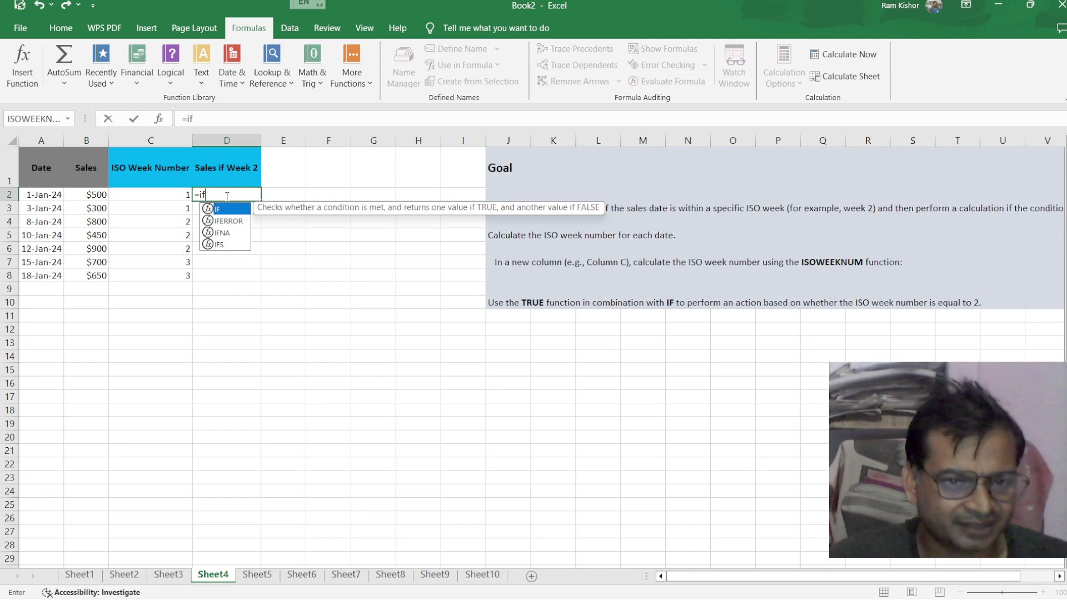
double_click(226, 210)
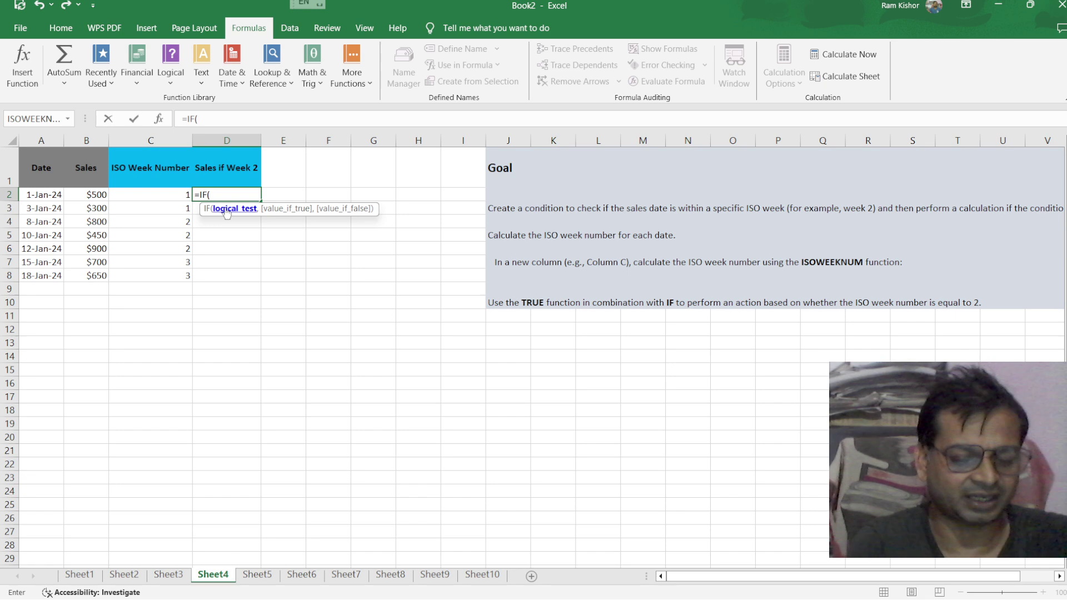
text(iso)
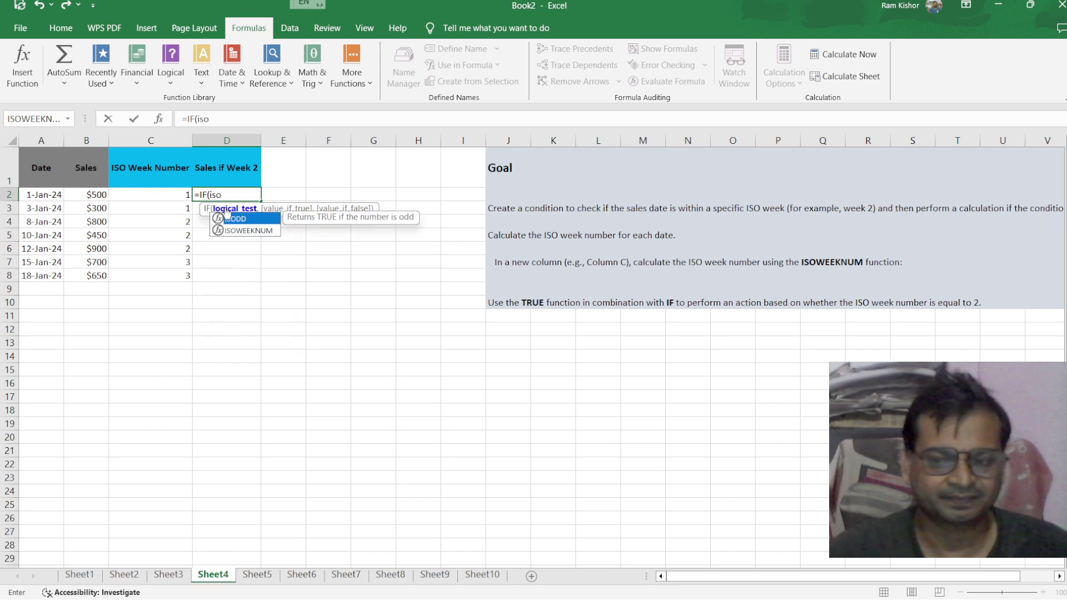
double_click(250, 231)
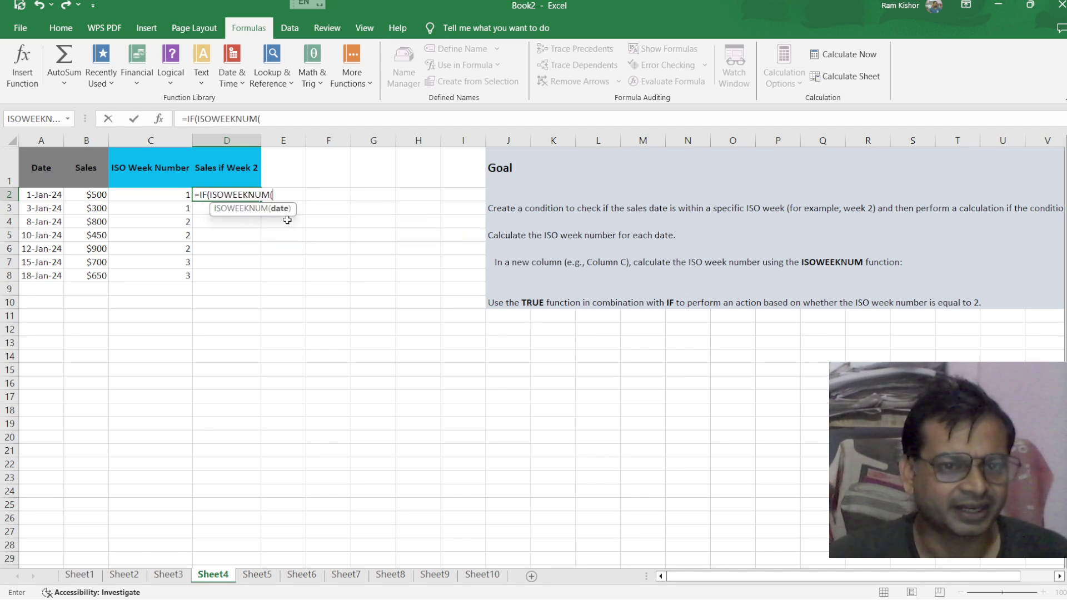
click(42, 196)
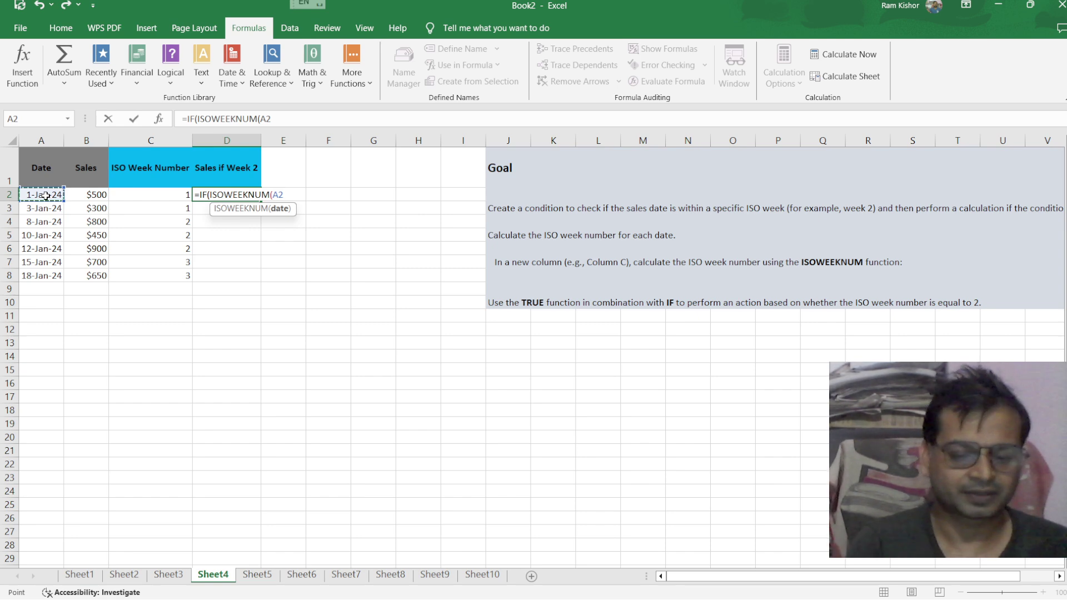
text())
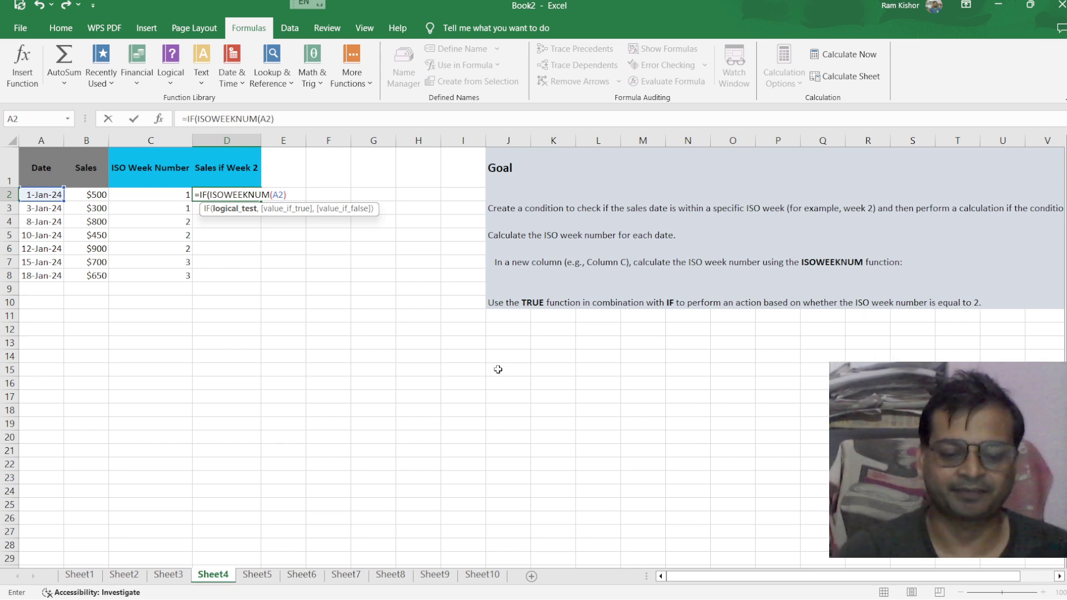
text(=2)
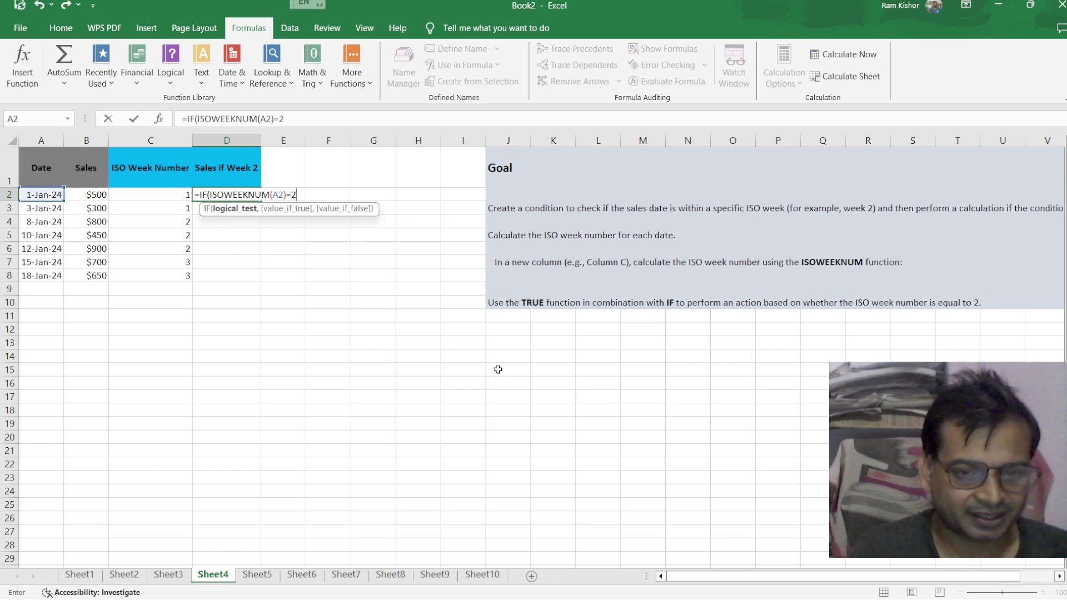
text(,)
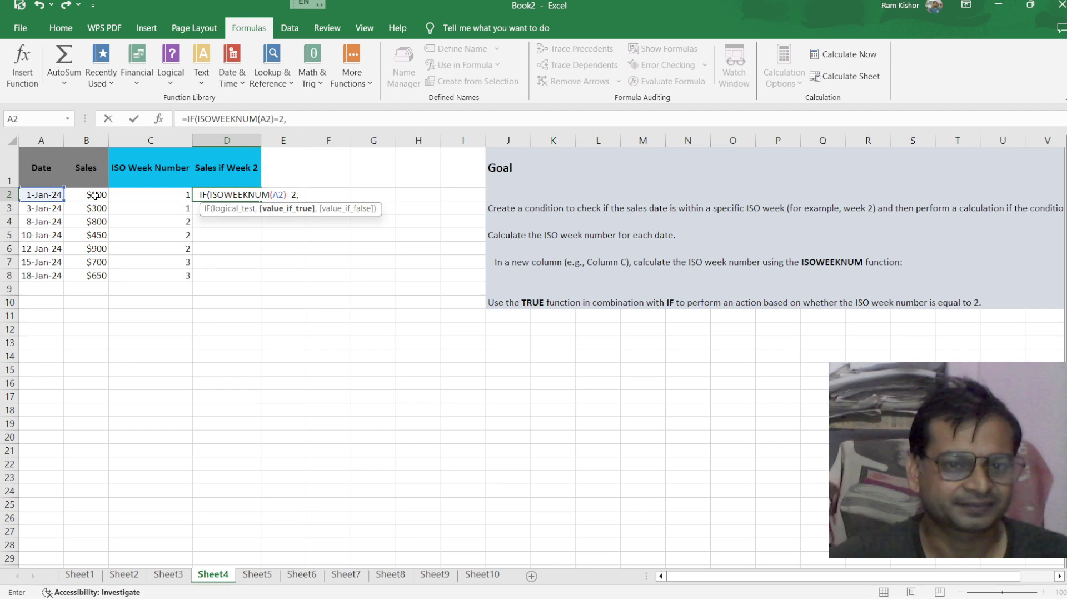
Finish it to return B2 or "Not Week 2", then fill it down to D8
click(96, 195)
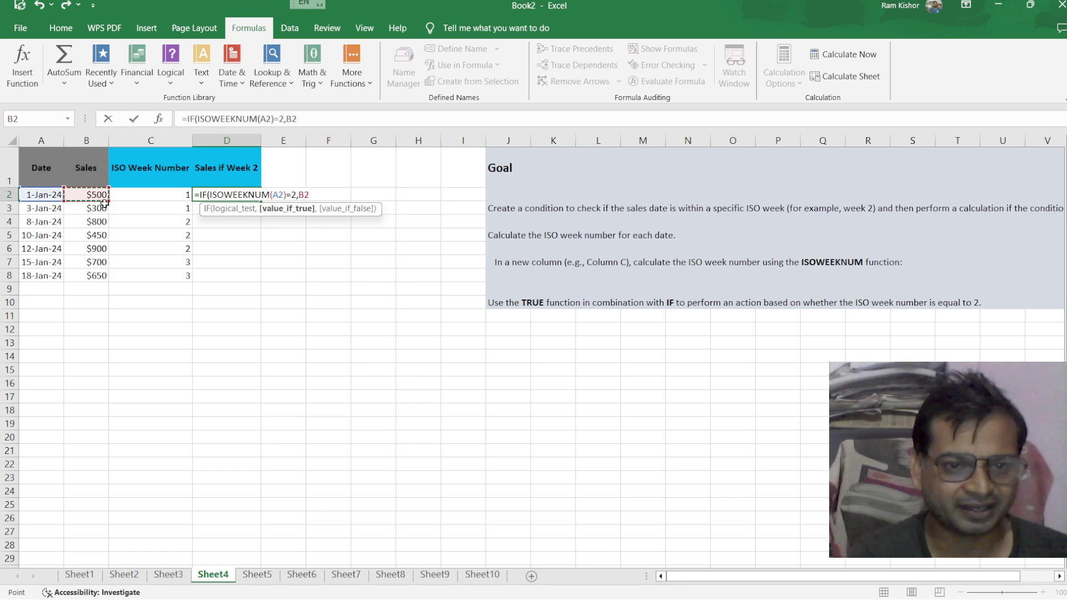
text(,)
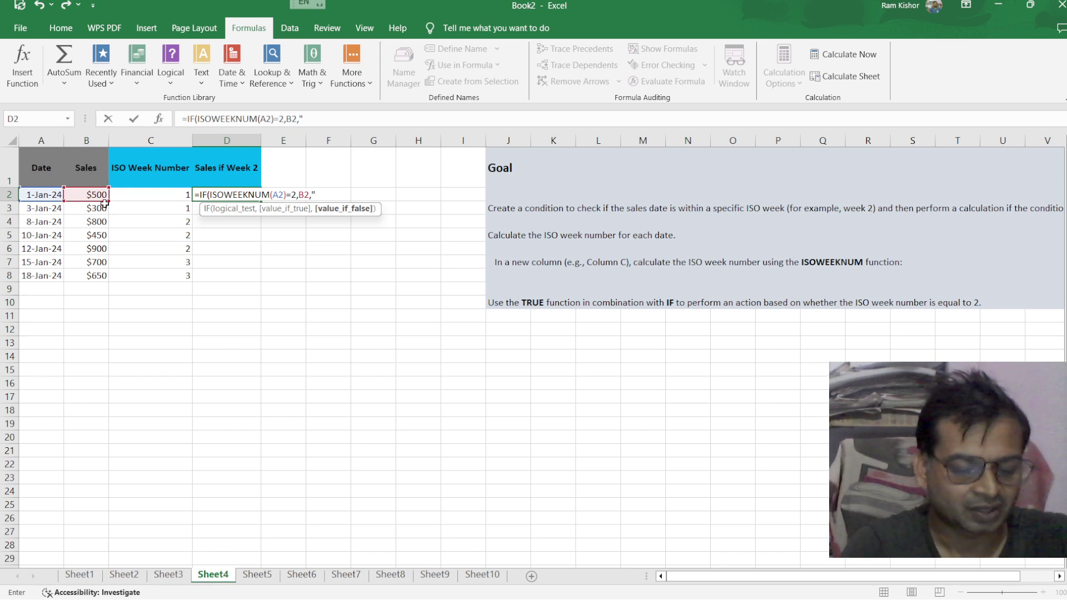
text(Not)
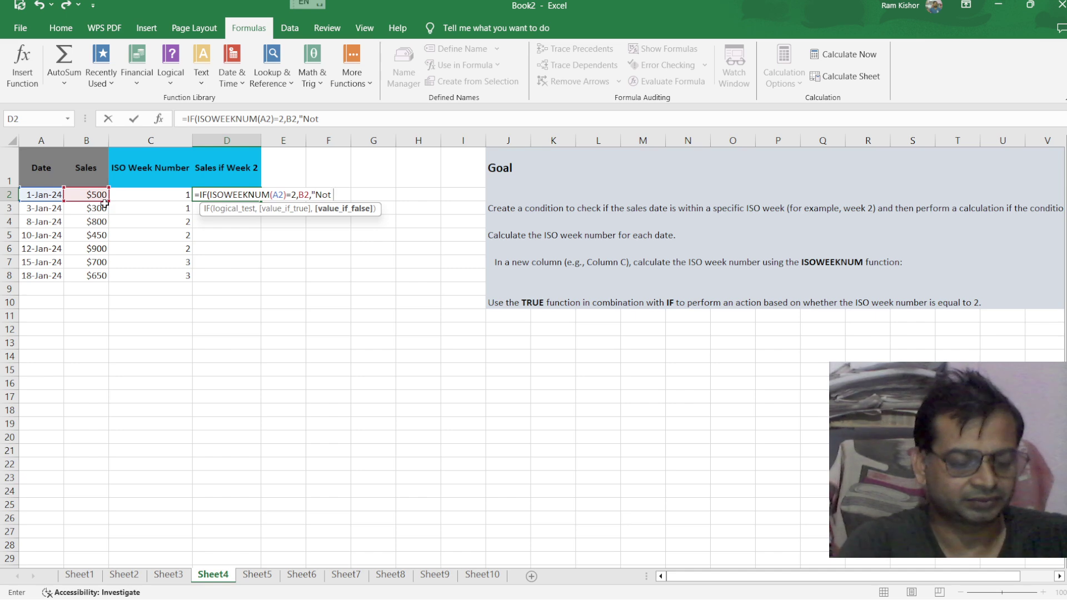
text(Week)
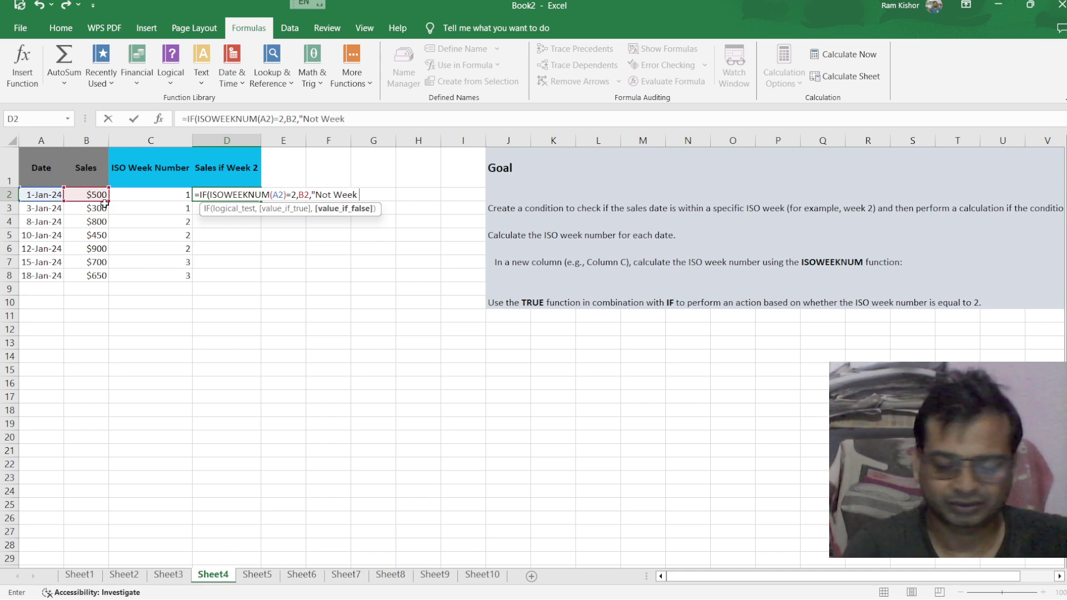
text( 2)
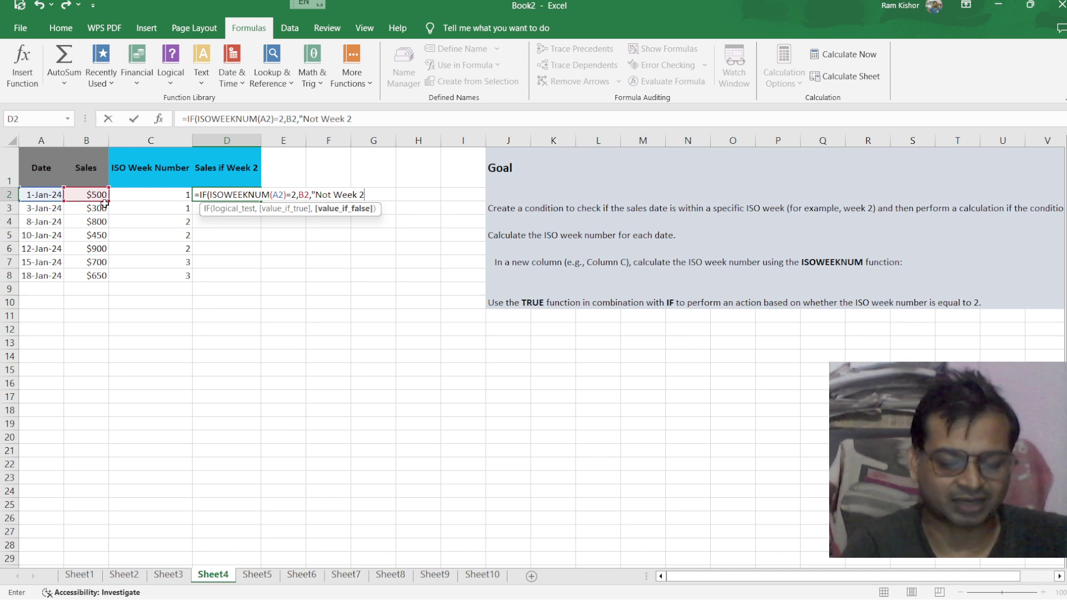
text(")
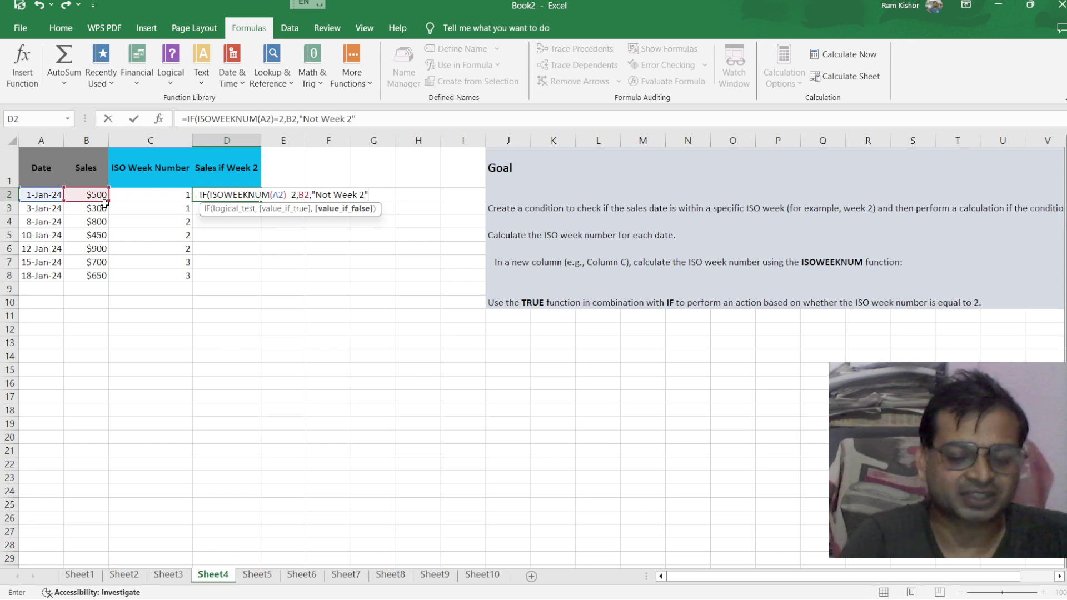
text())
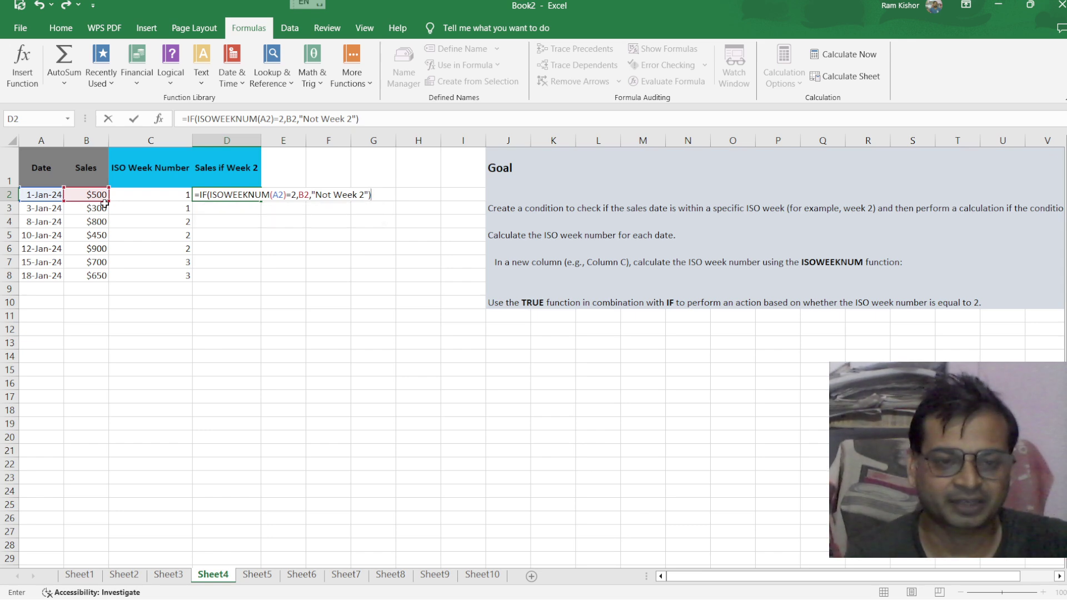
key(Return)
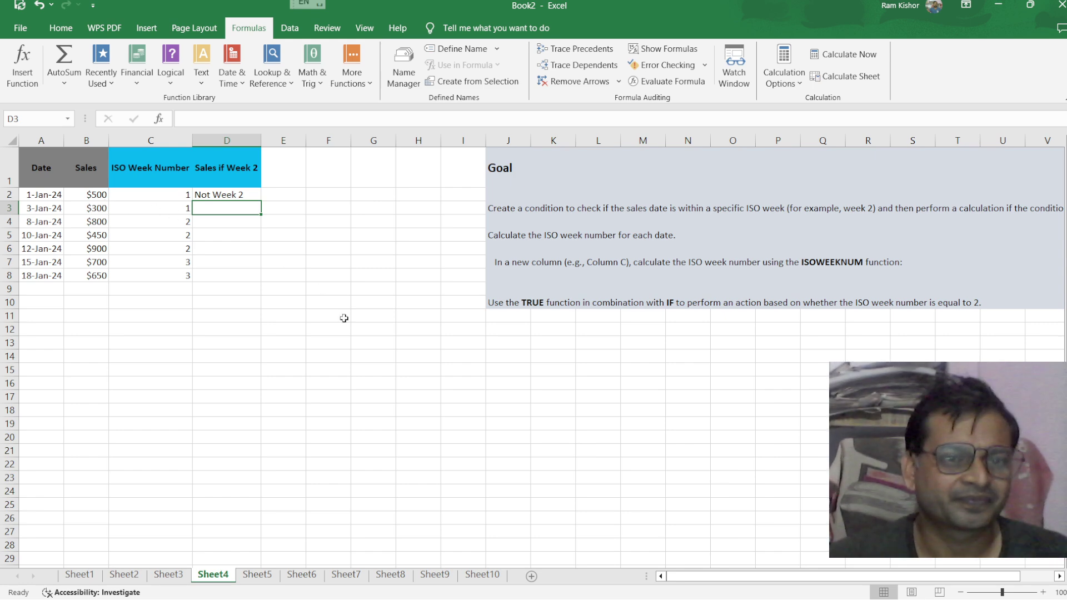
click(239, 195)
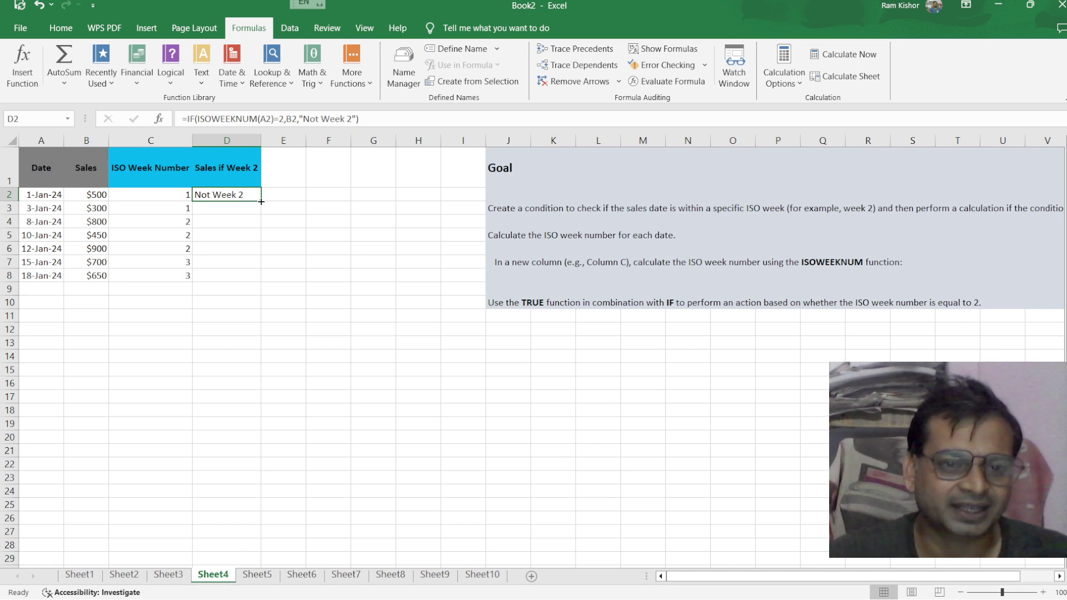
double_click(261, 200)
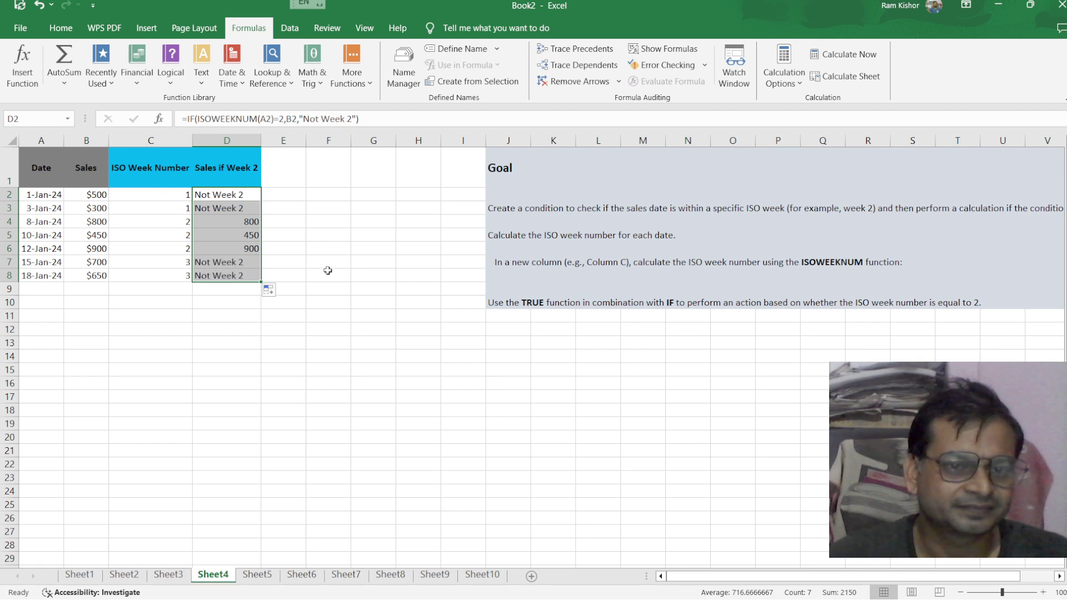
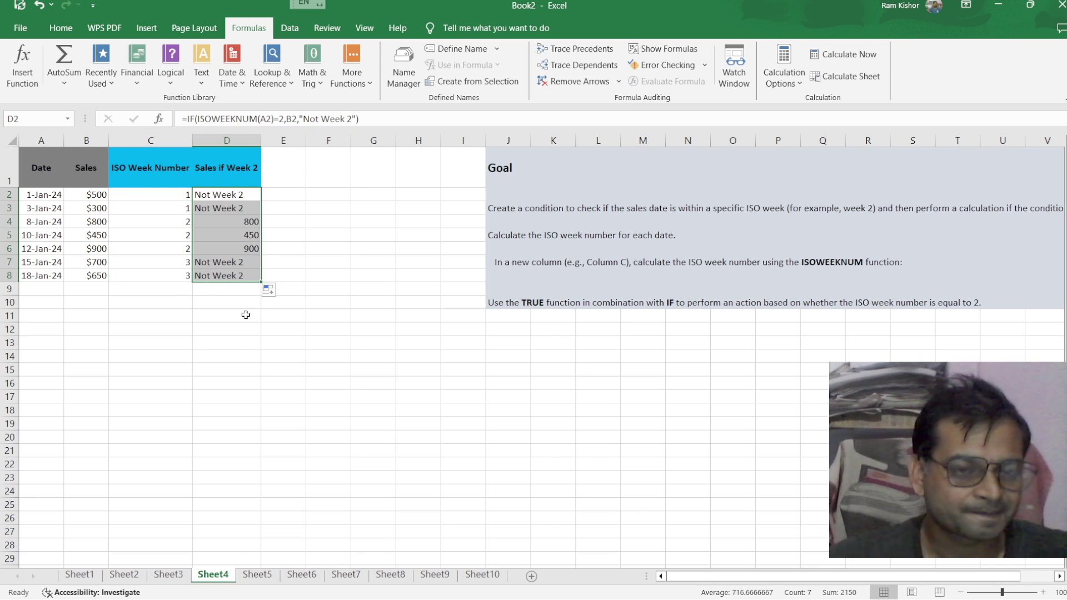
Open Sheet5 and select cell B2 for the first ISO week formula
click(259, 578)
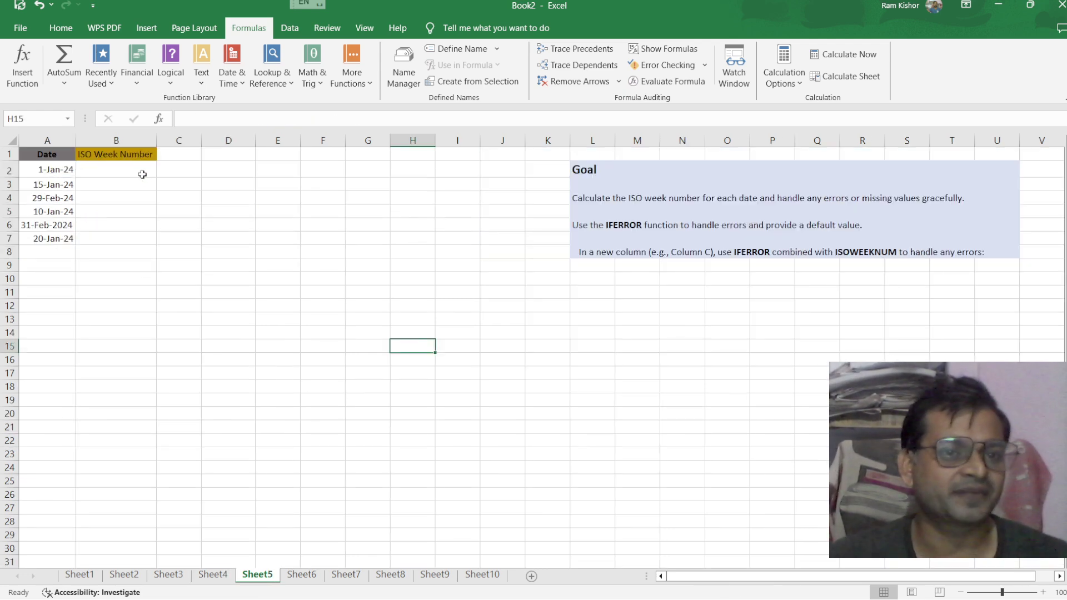
click(115, 172)
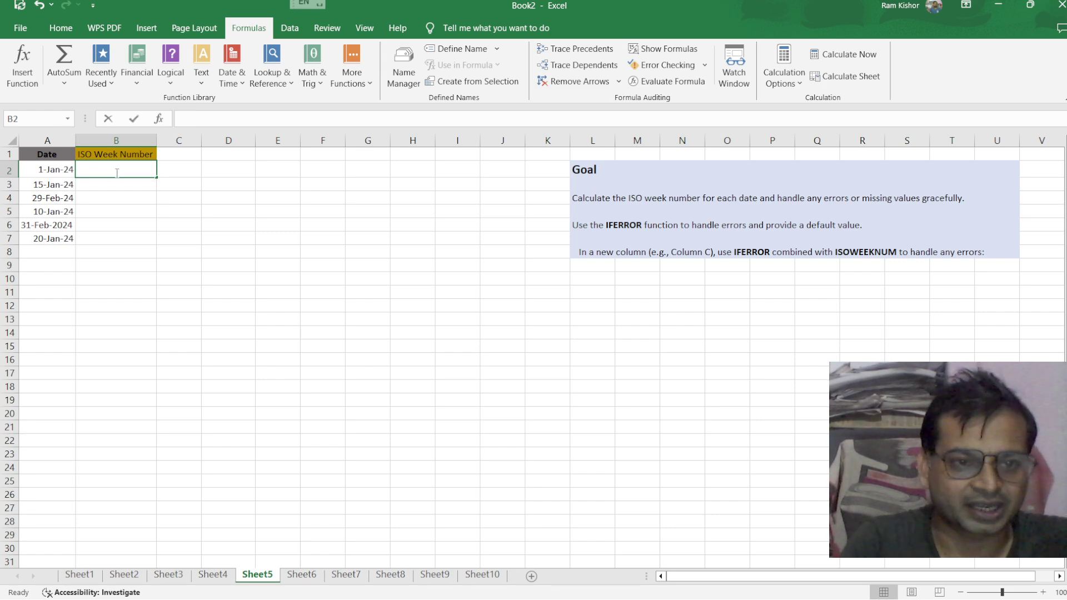
In B2, enter =IFERROR(ISOWEEKNUM(A2),"Invalid Date"), which returns week 1
text(=)
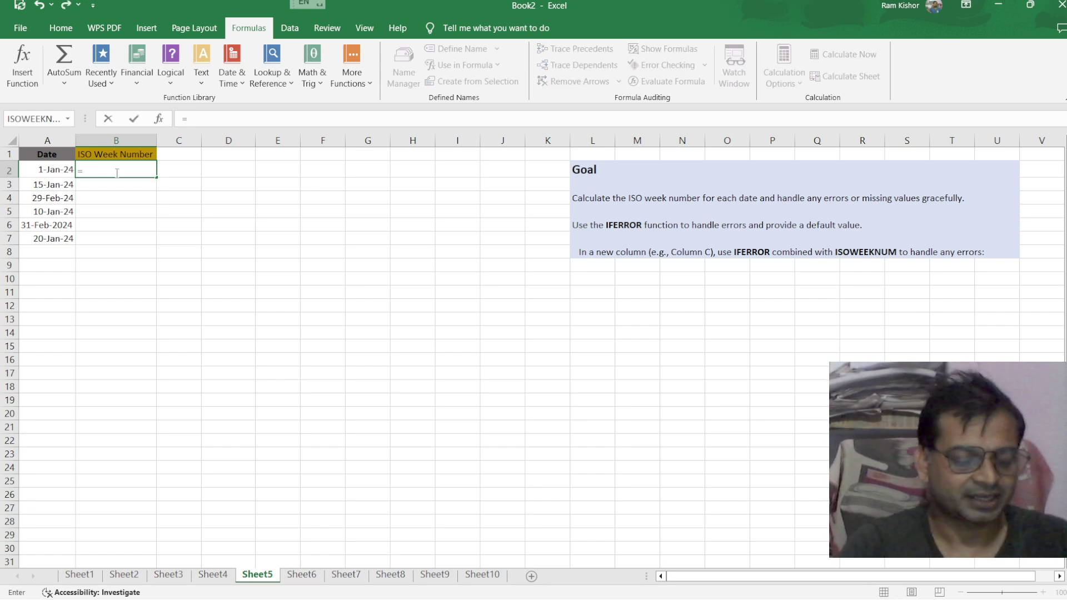
text(i)
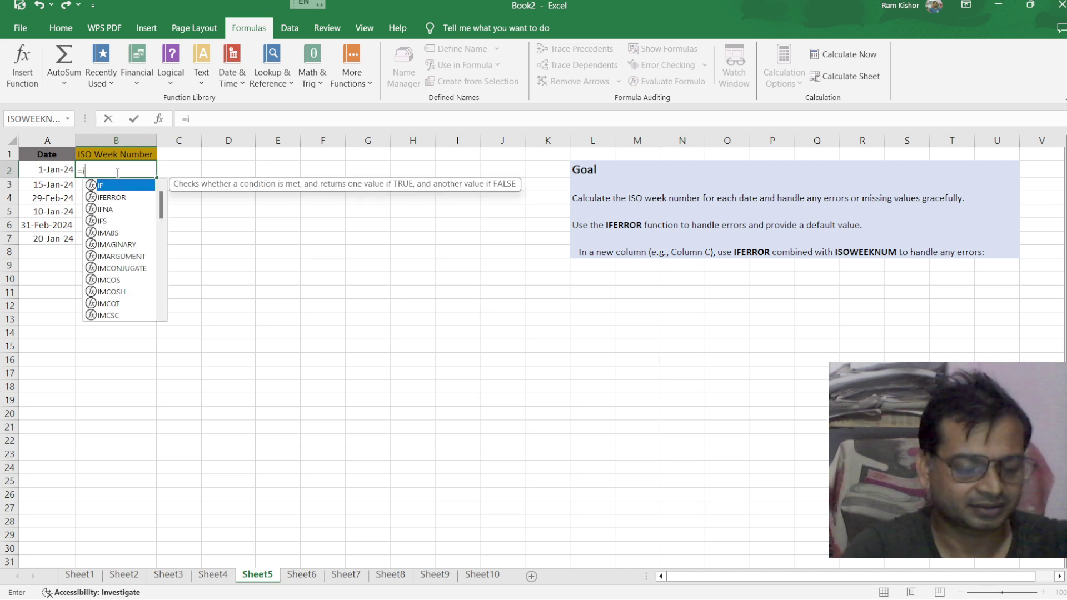
text(f)
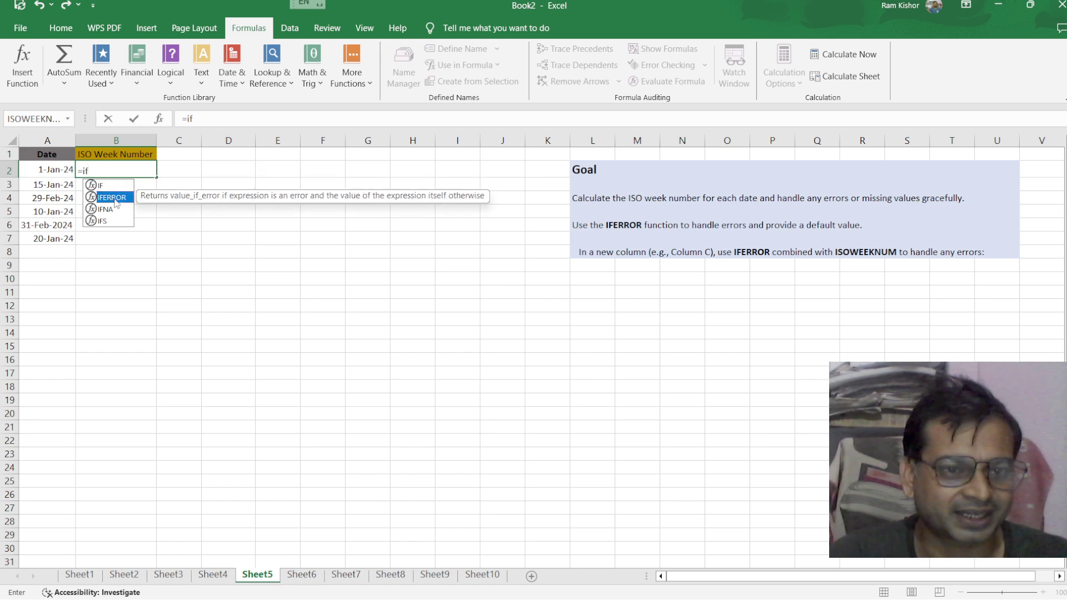
double_click(117, 198)
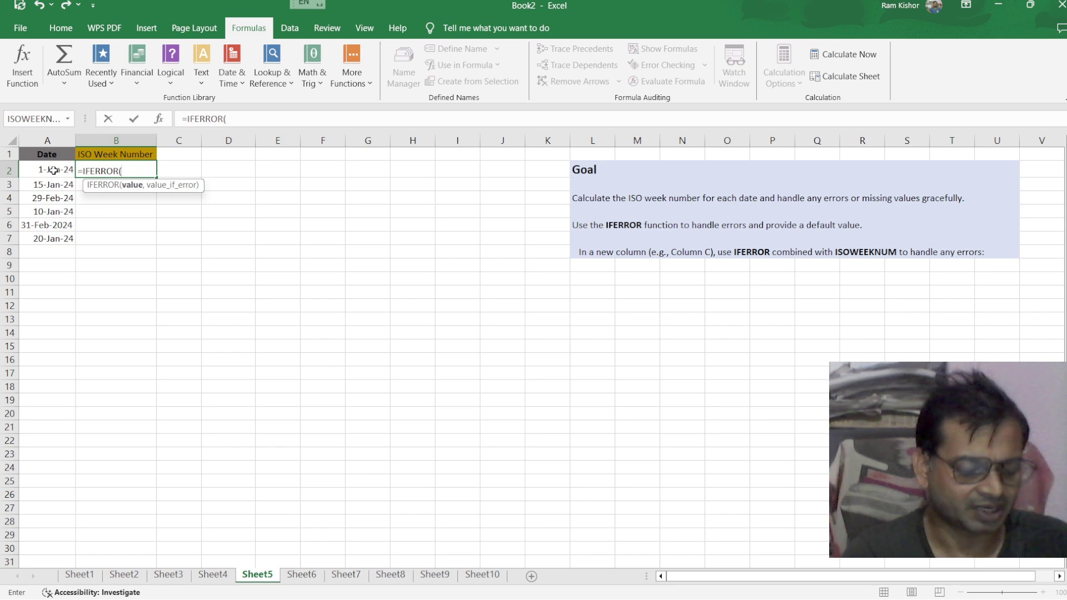
text(is)
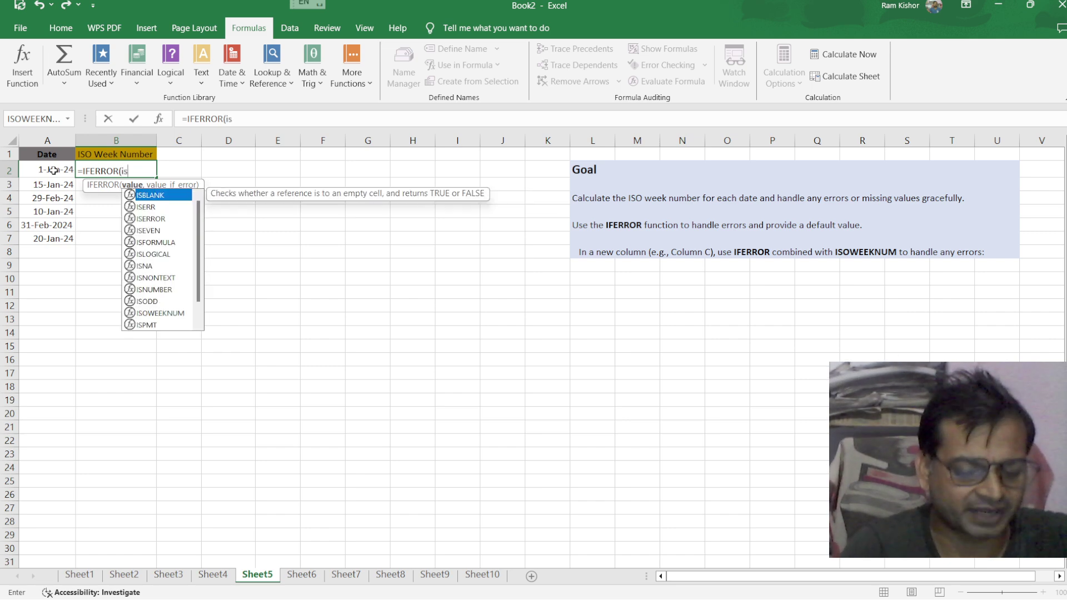
text(o)
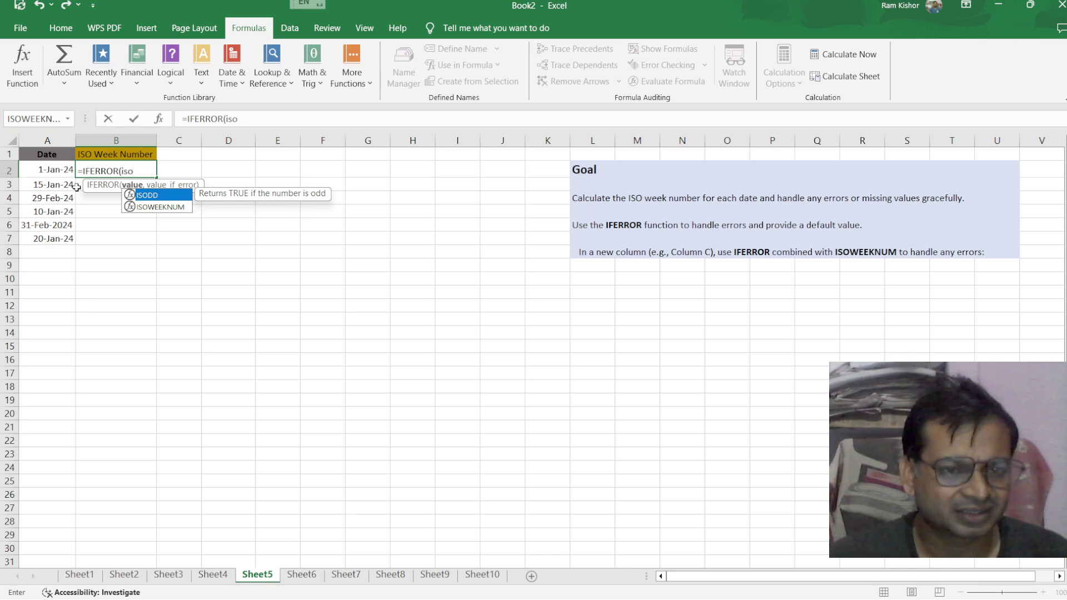
double_click(167, 207)
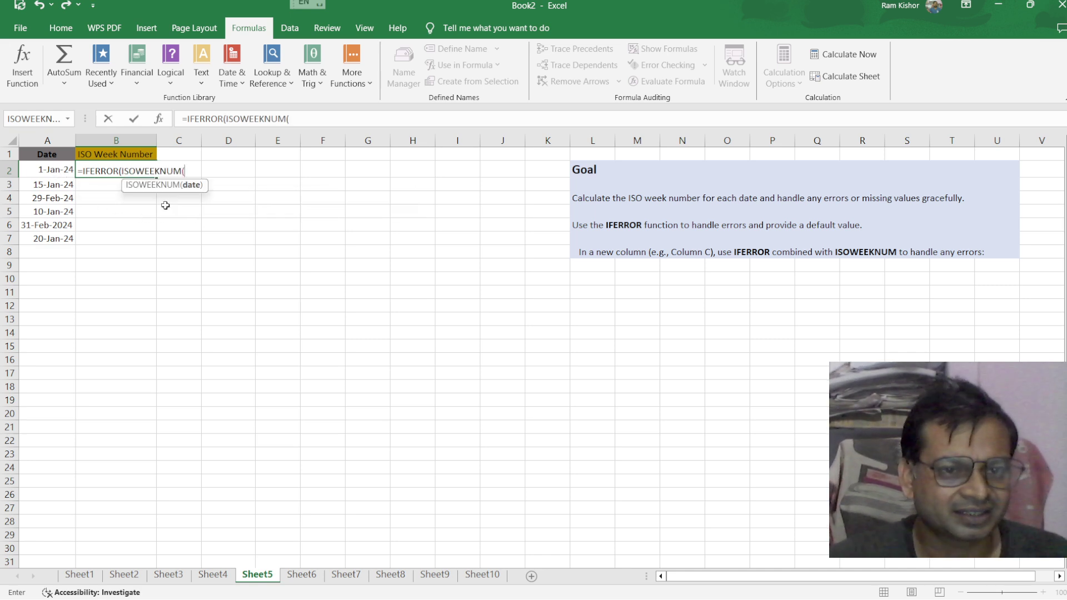
click(49, 171)
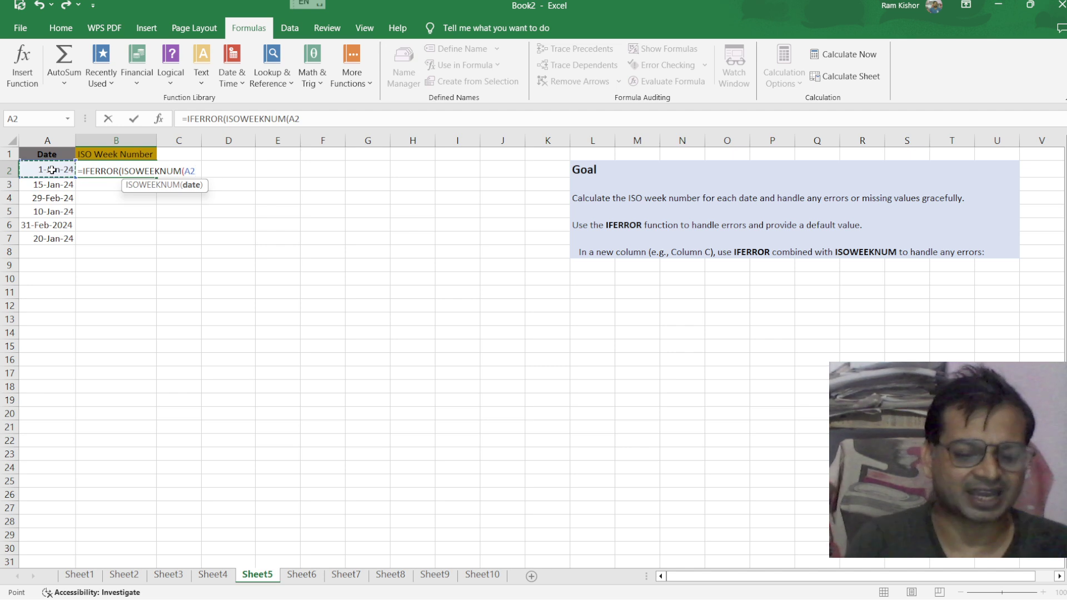
text())
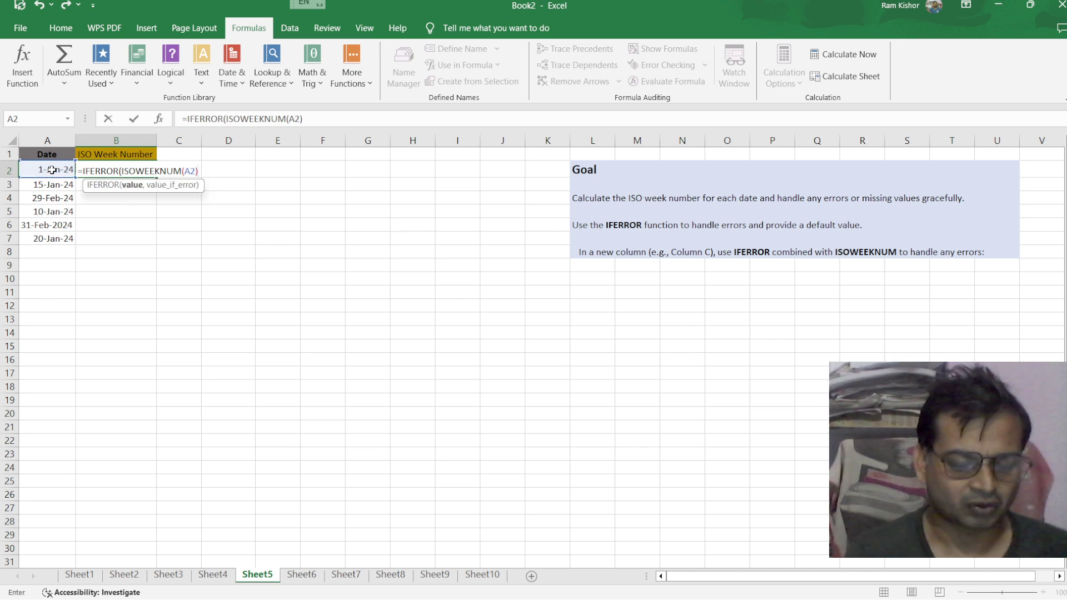
text(,)
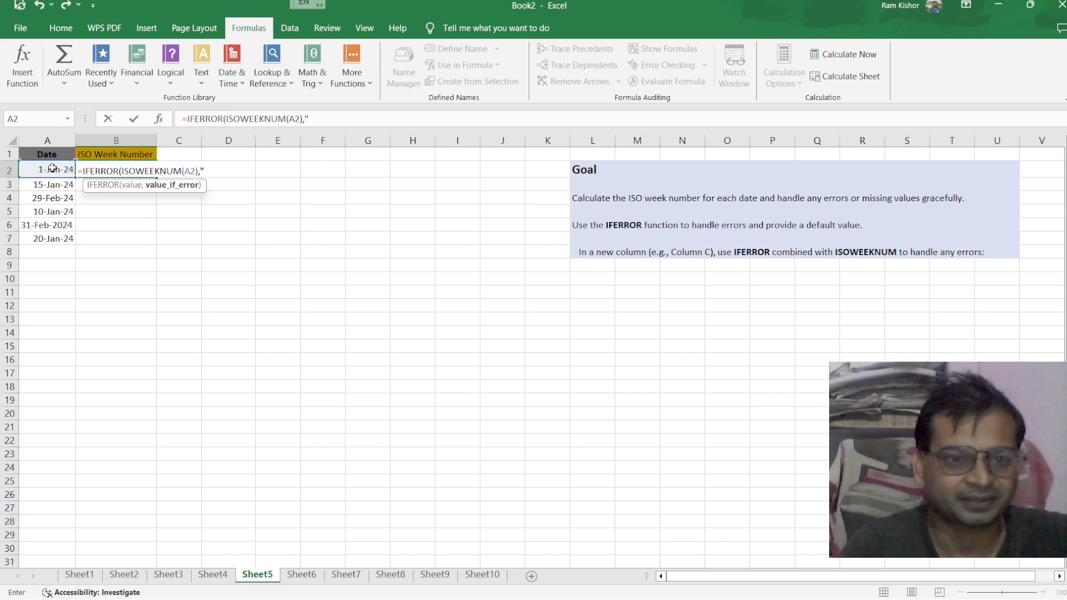
text(n)
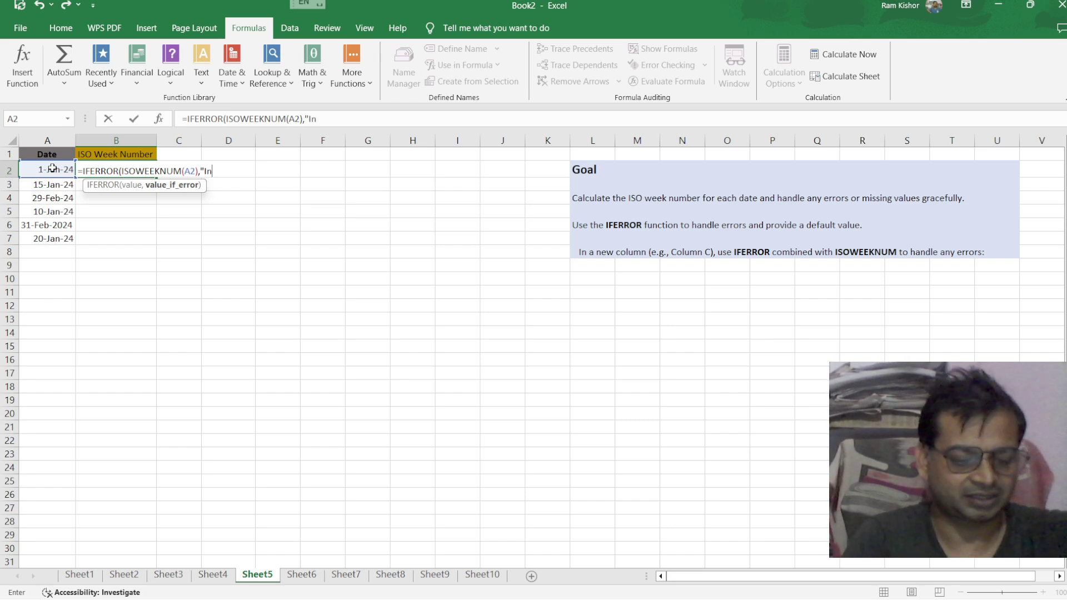
text(vali)
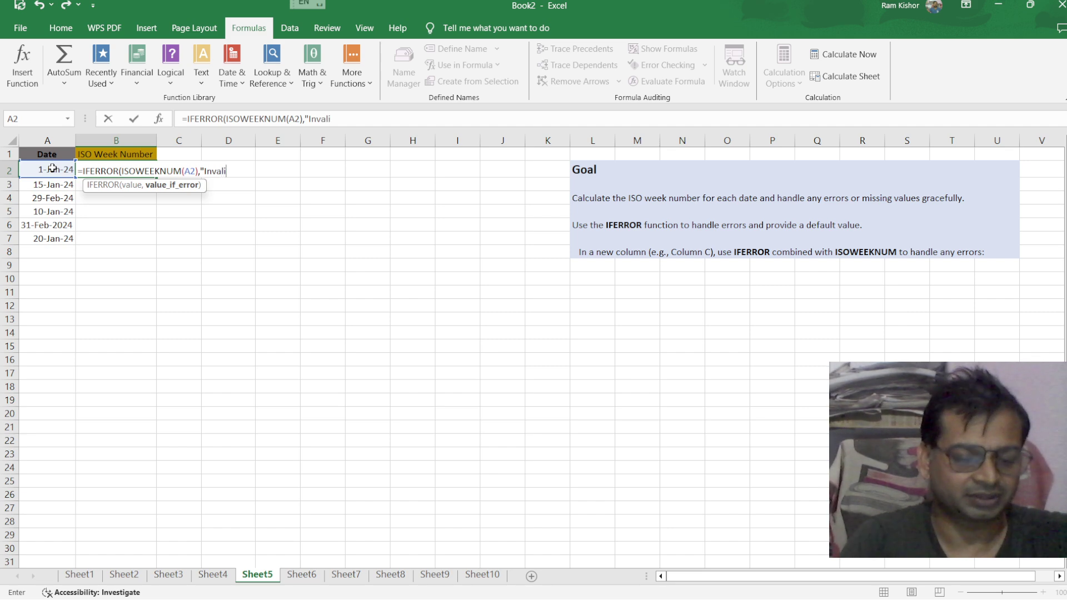
text(d)
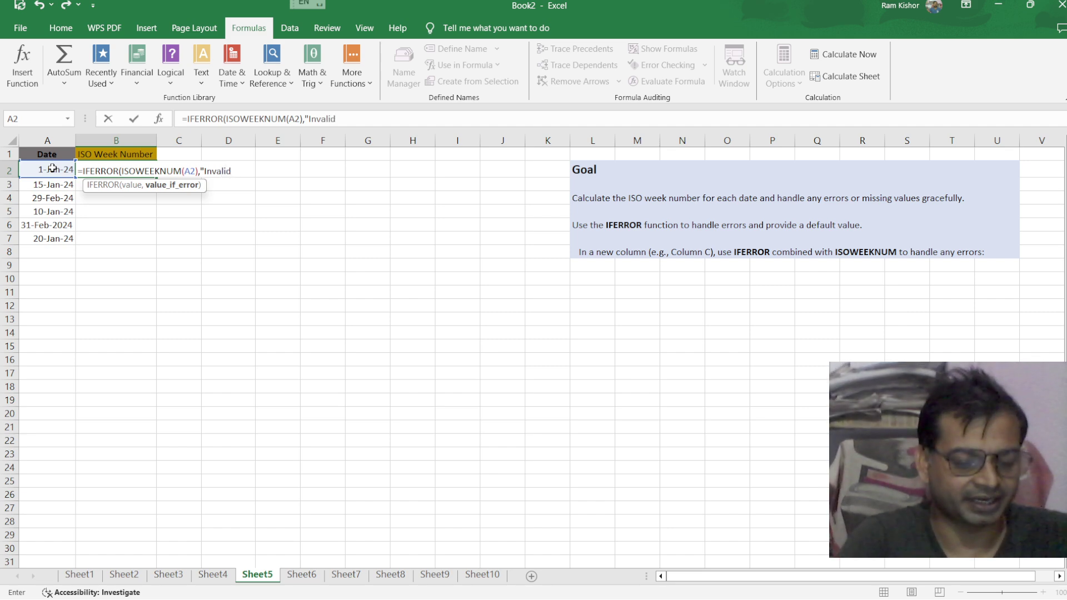
text( Date)
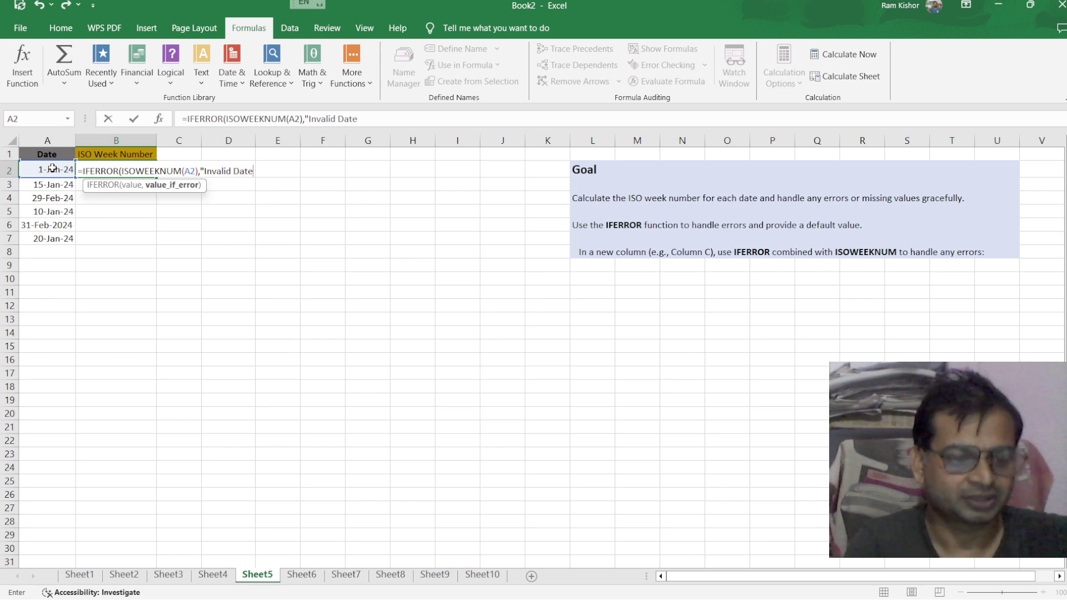
text(")
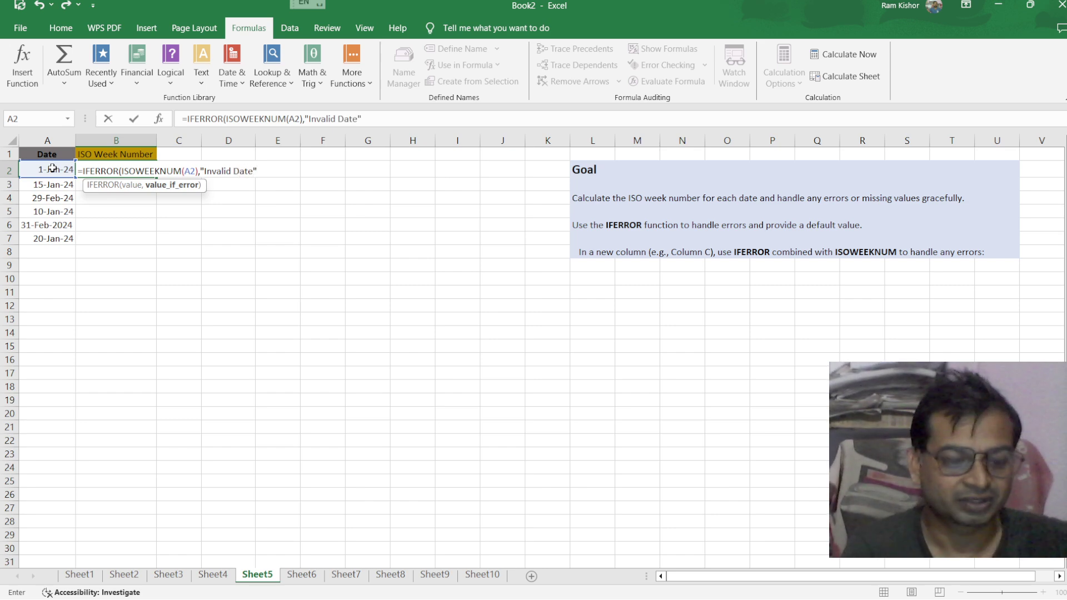
text())
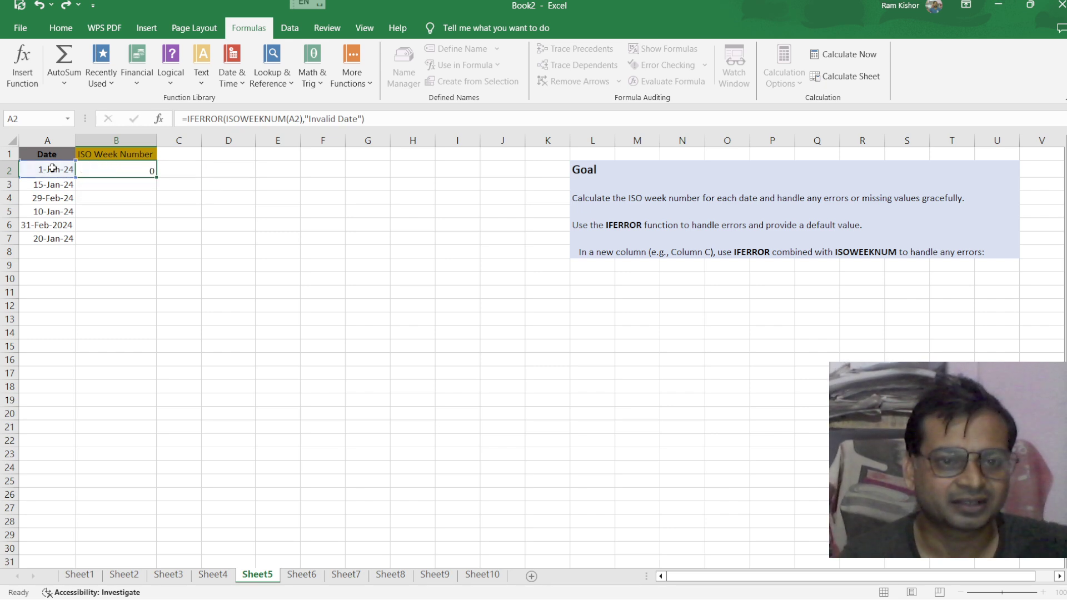
key(Return)
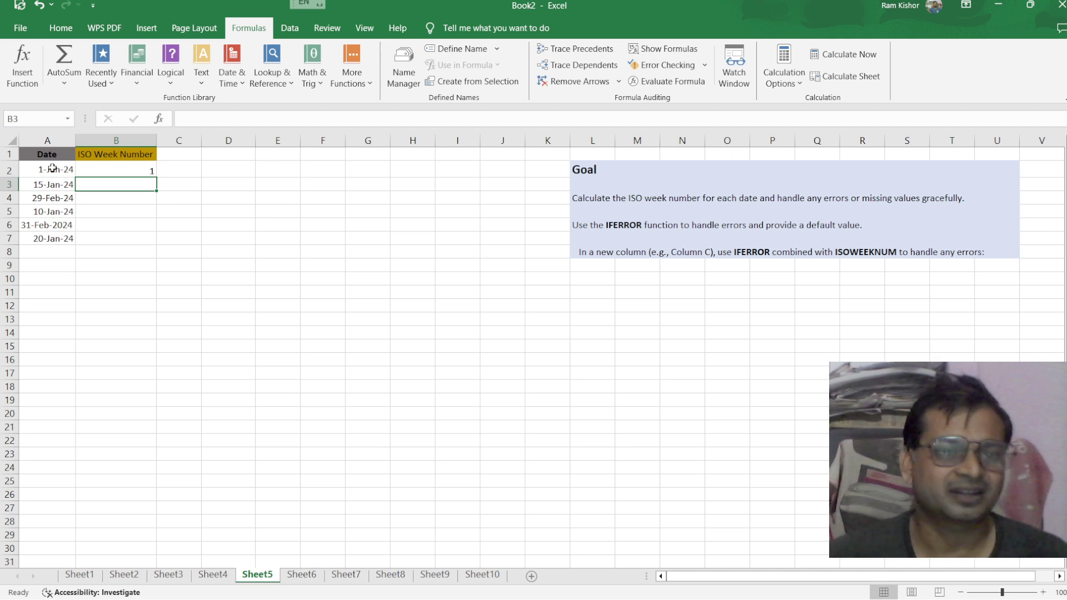
Fill B2's formula down to B7 and check the Invalid Date result for 31-Feb-2024
click(132, 170)
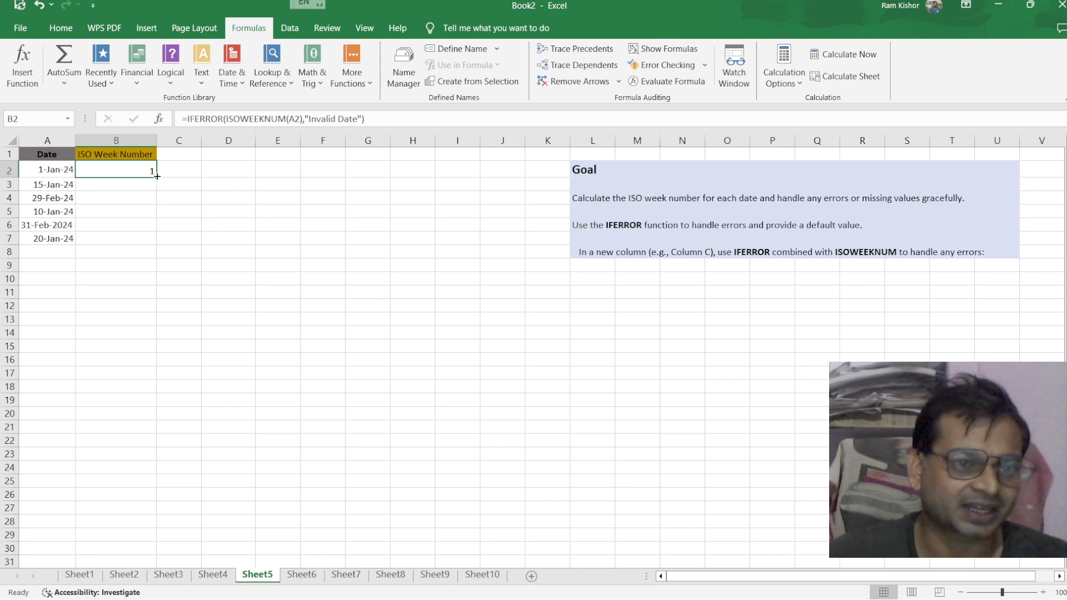
double_click(157, 176)
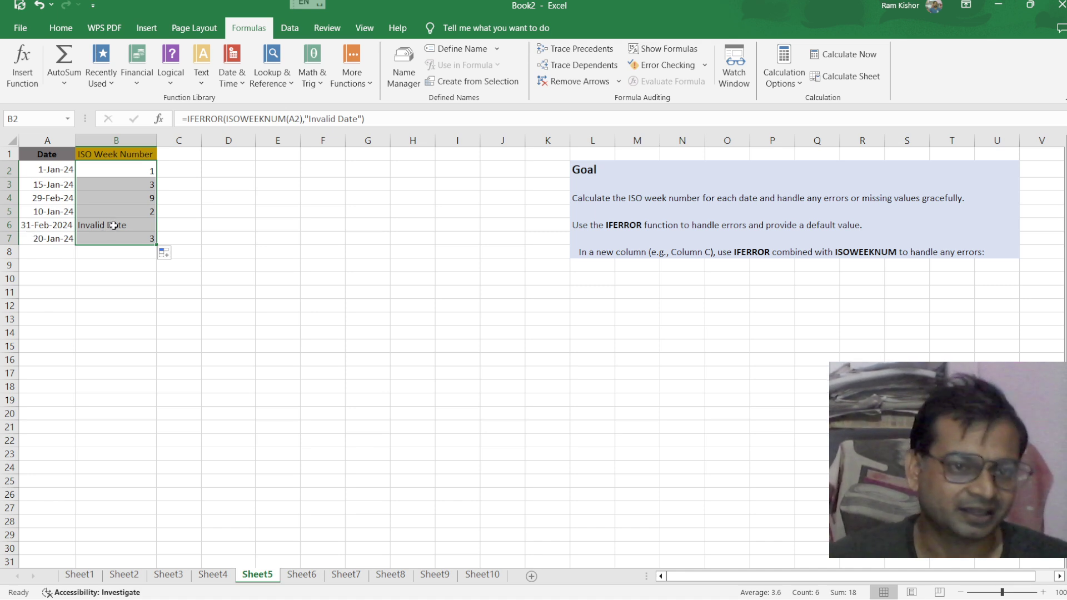
click(113, 225)
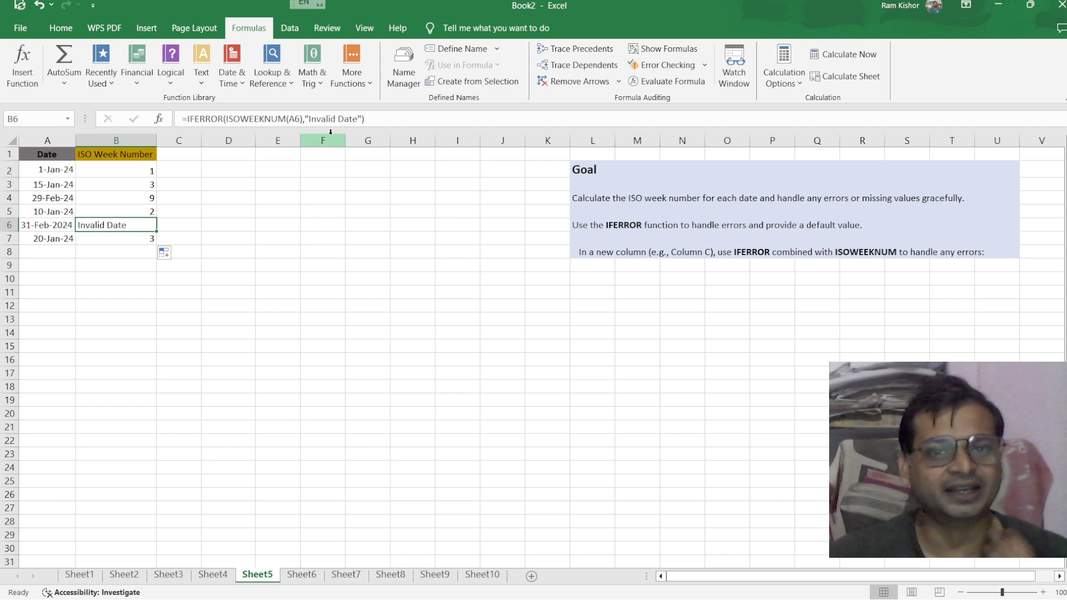
Change the formula in B6 so its error fallback shows 0 instead of Invalid Date
click(358, 118)
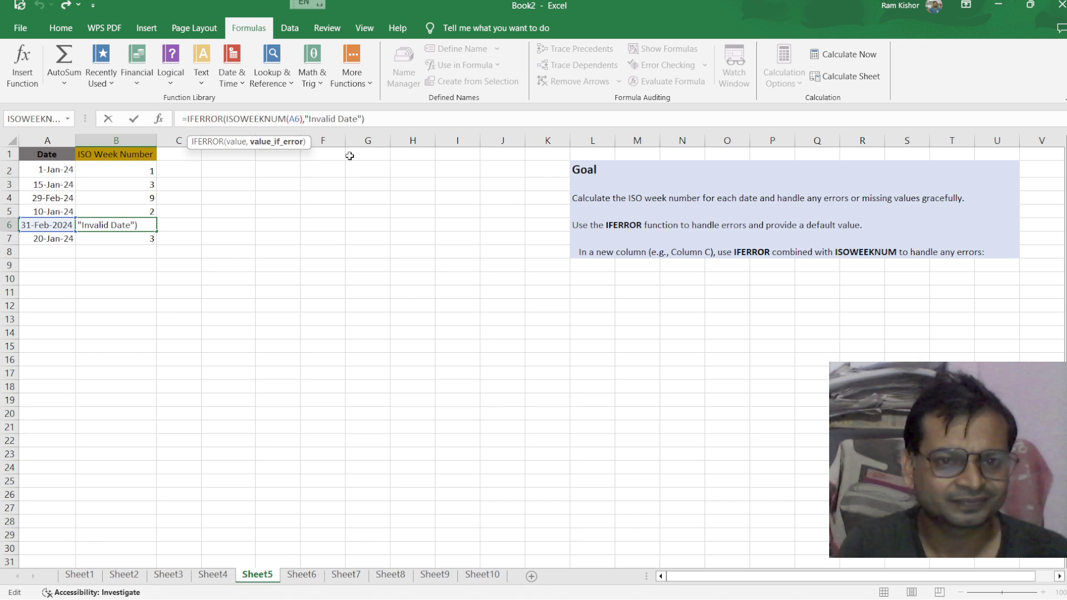
key(BackSpace)
key(BackSpace)
key(BackSpace)
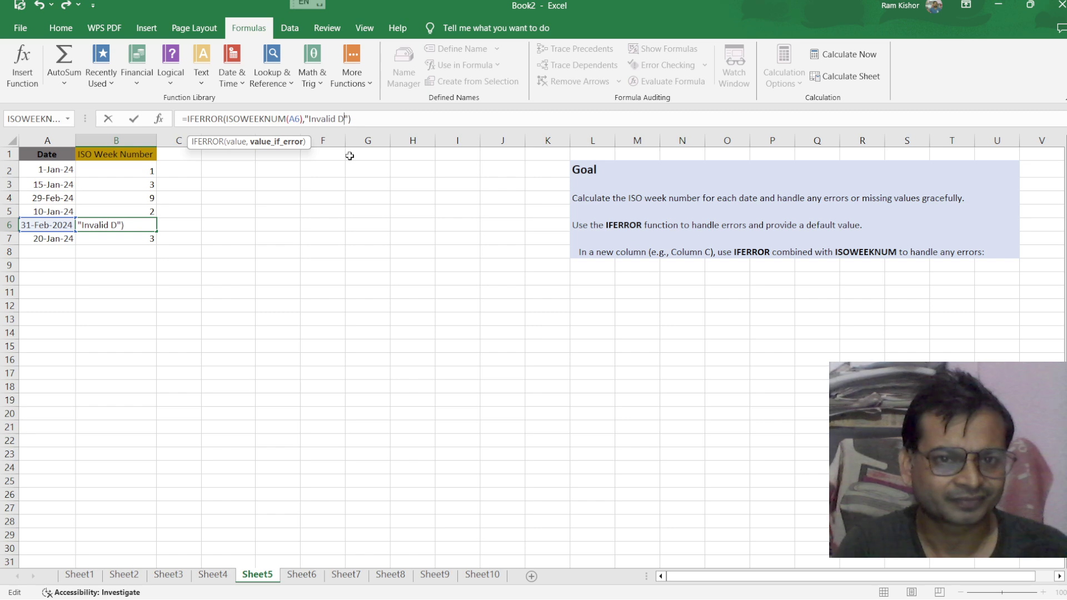
key(BackSpace)
key(BackSpace)
key(BackSpace)
key(BackSpace)
key(BackSpace)
key(BackSpace)
key(BackSpace)
key(BackSpace)
key(BackSpace)
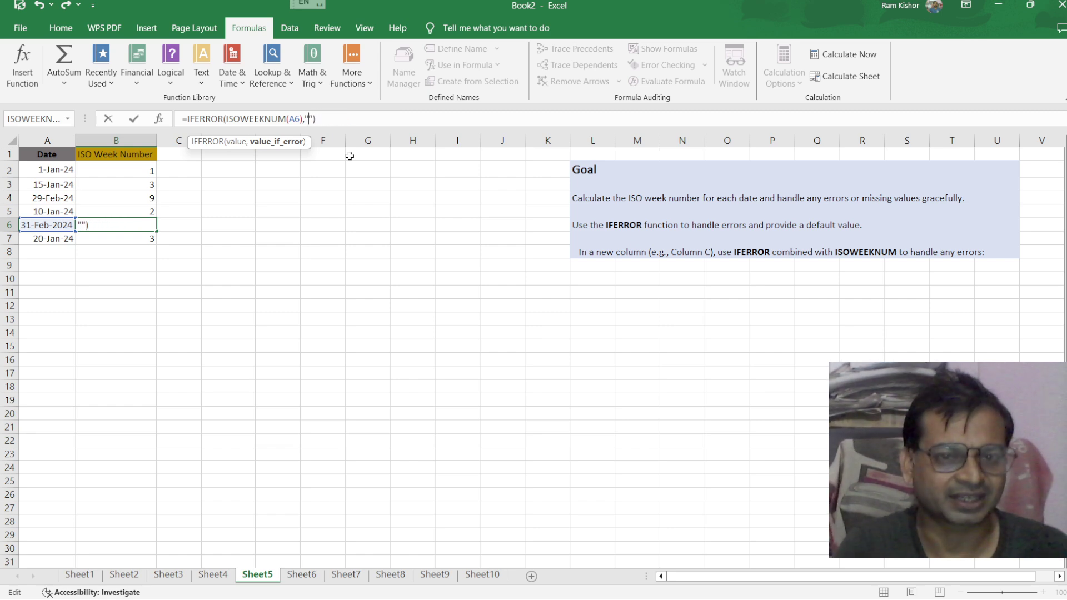
text(0)
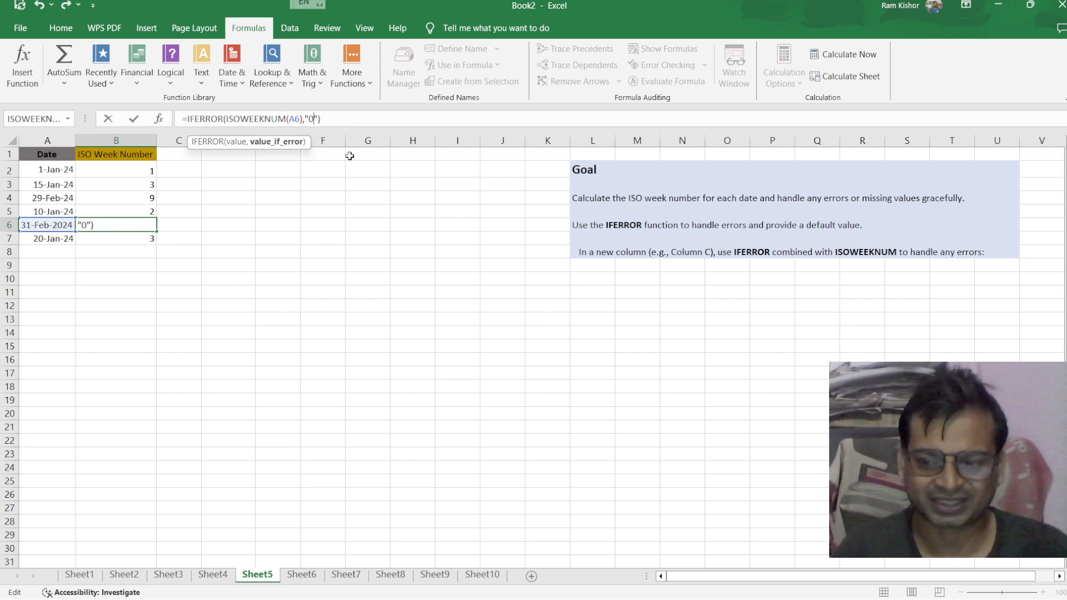
click(344, 119)
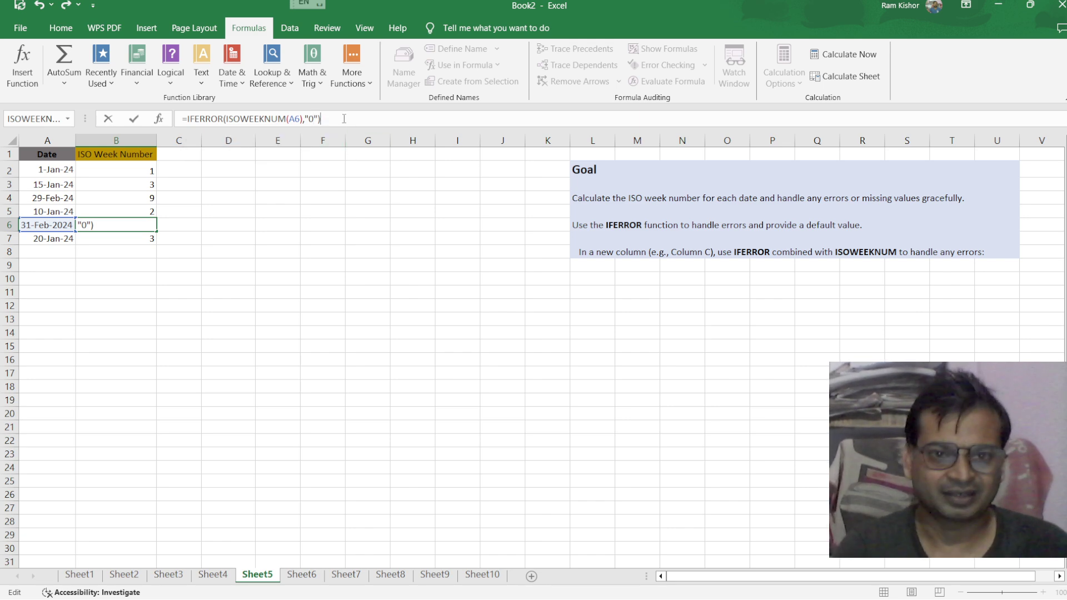
key(Return)
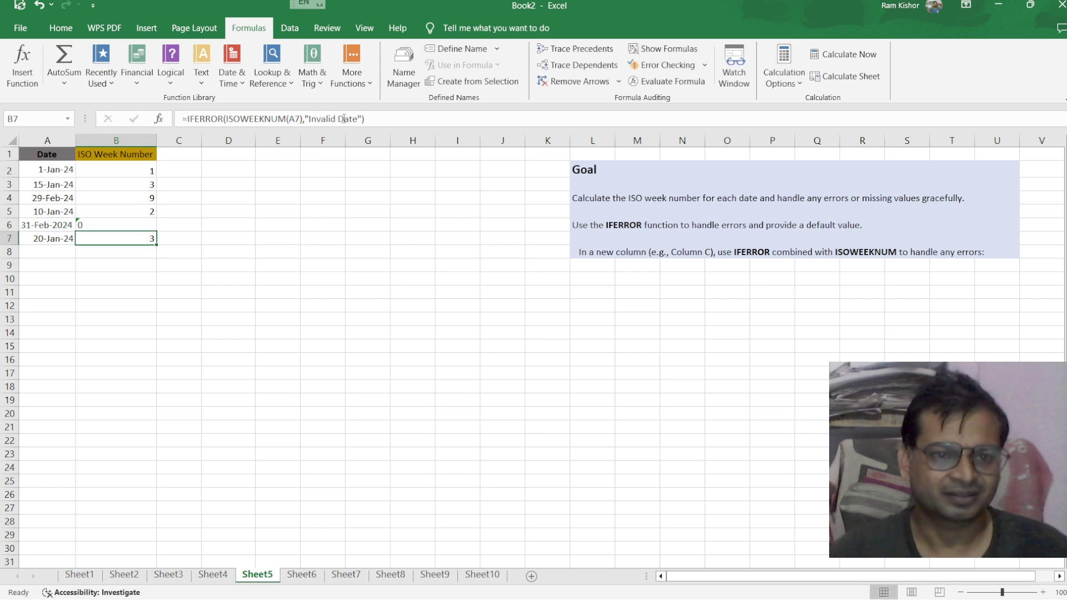
Change B2's IFERROR fallback to "0" and select the old results in B3:B7
click(147, 171)
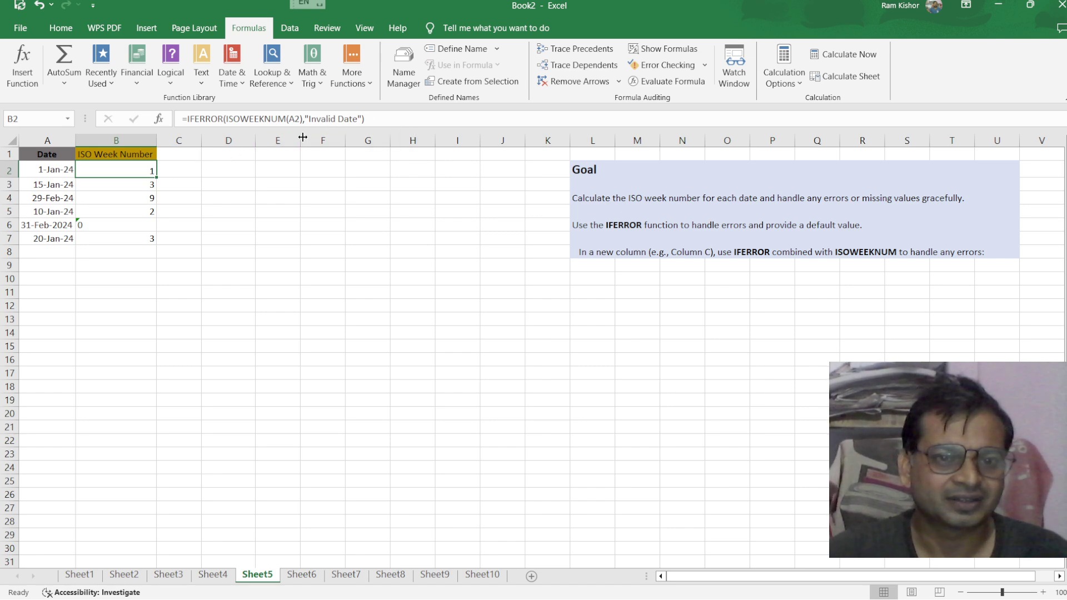
click(360, 118)
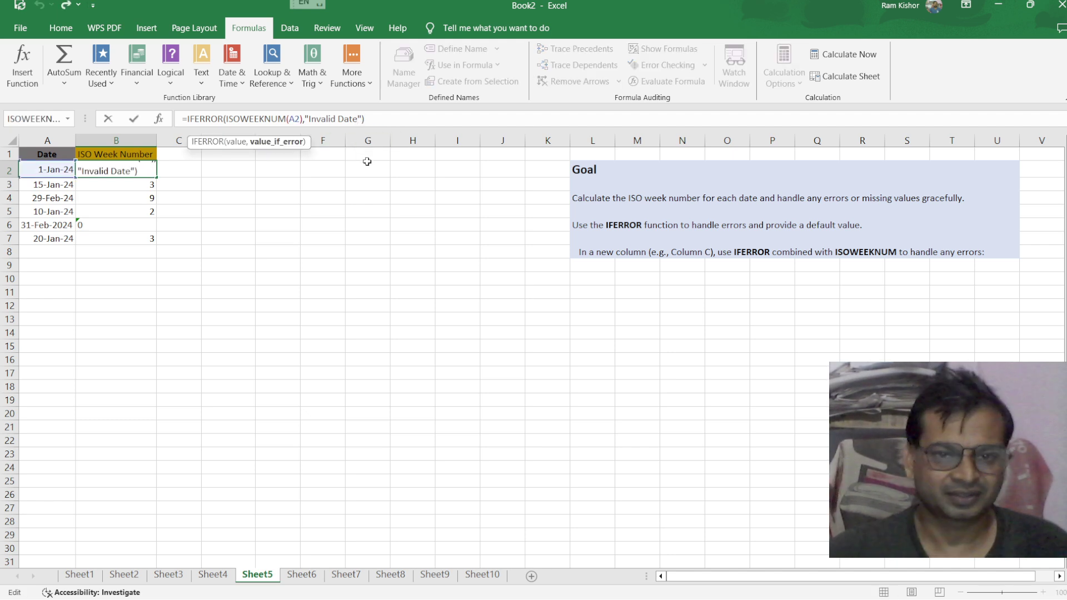
key(BackSpace)
key(BackSpace)
key(BackSpace)
key(BackSpace)
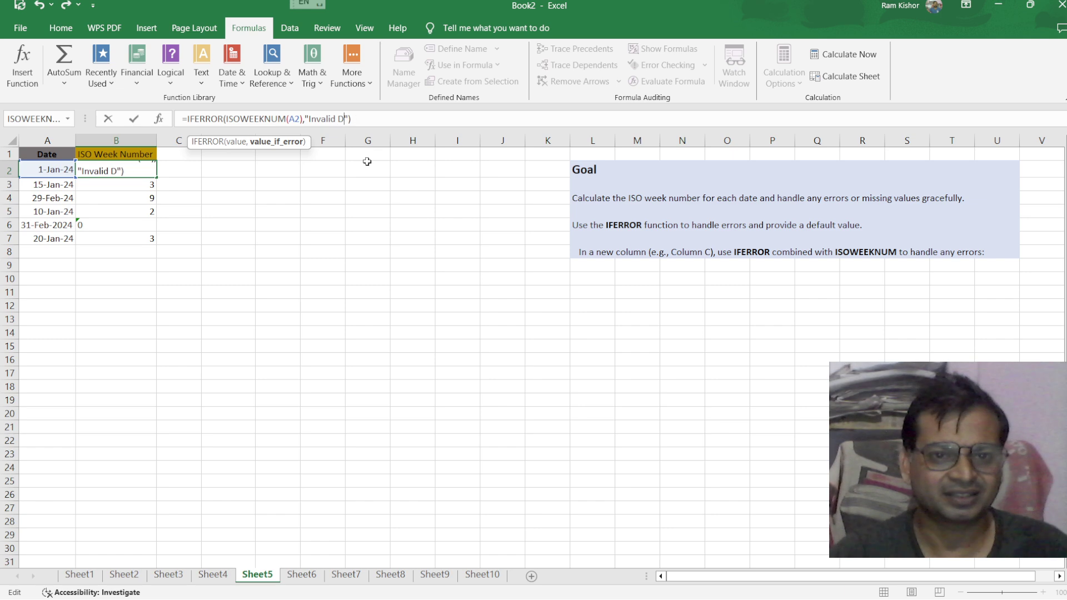
key(BackSpace)
key(BackSpace)
key(BackSpace)
key(BackSpace)
key(BackSpace)
key(BackSpace)
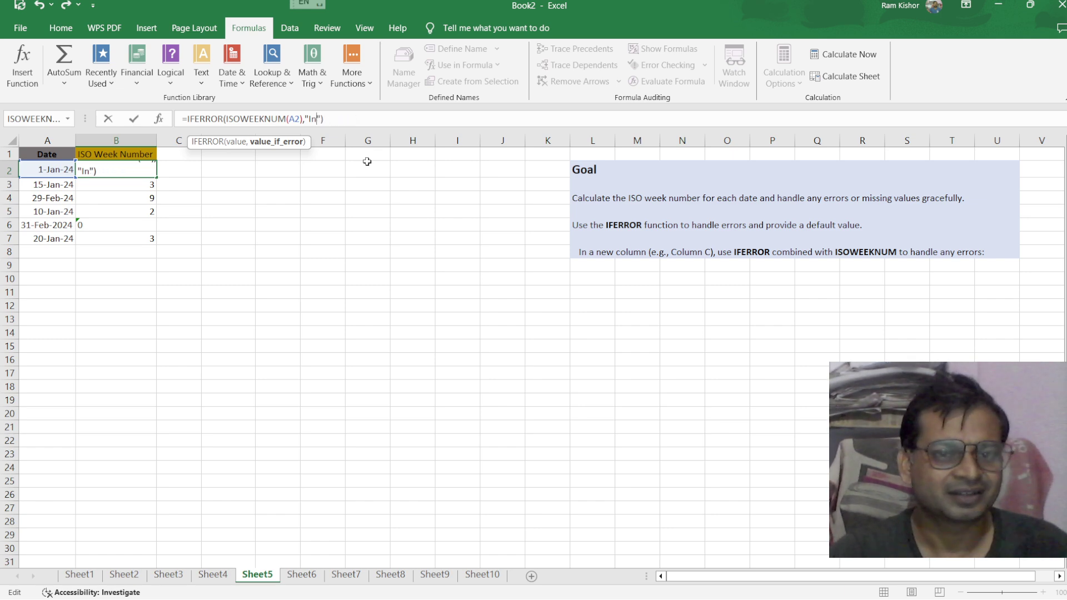
key(BackSpace)
key(BackSpace)
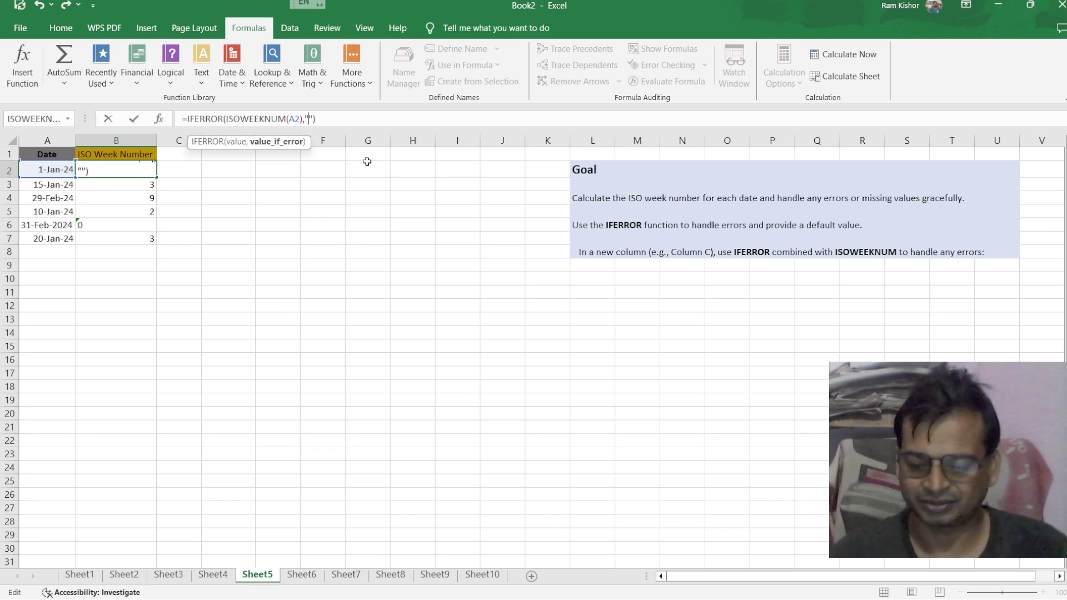
text(0)
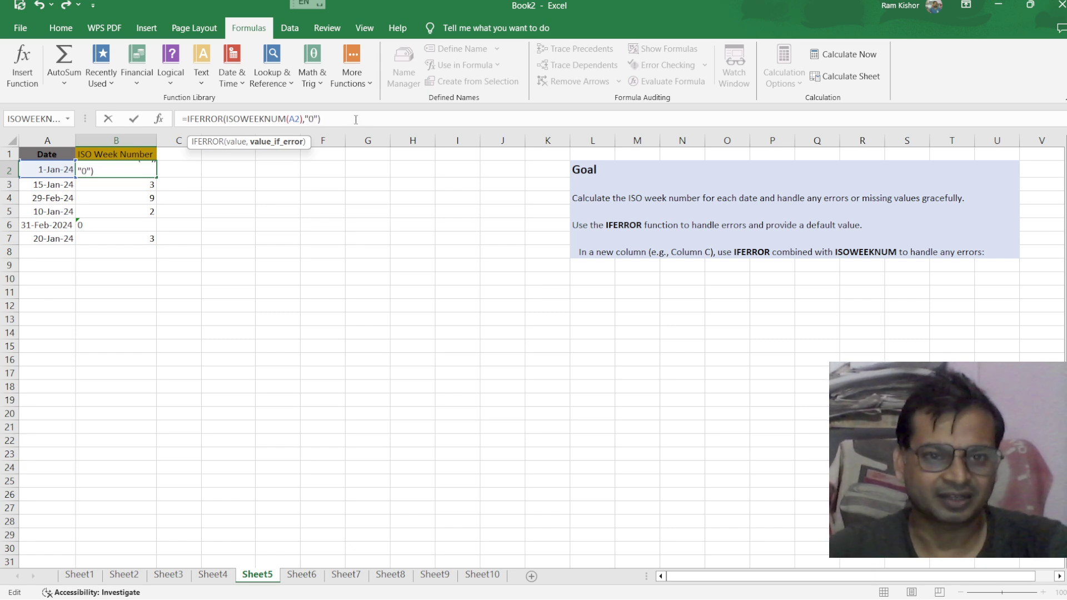
key(End)
key(Return)
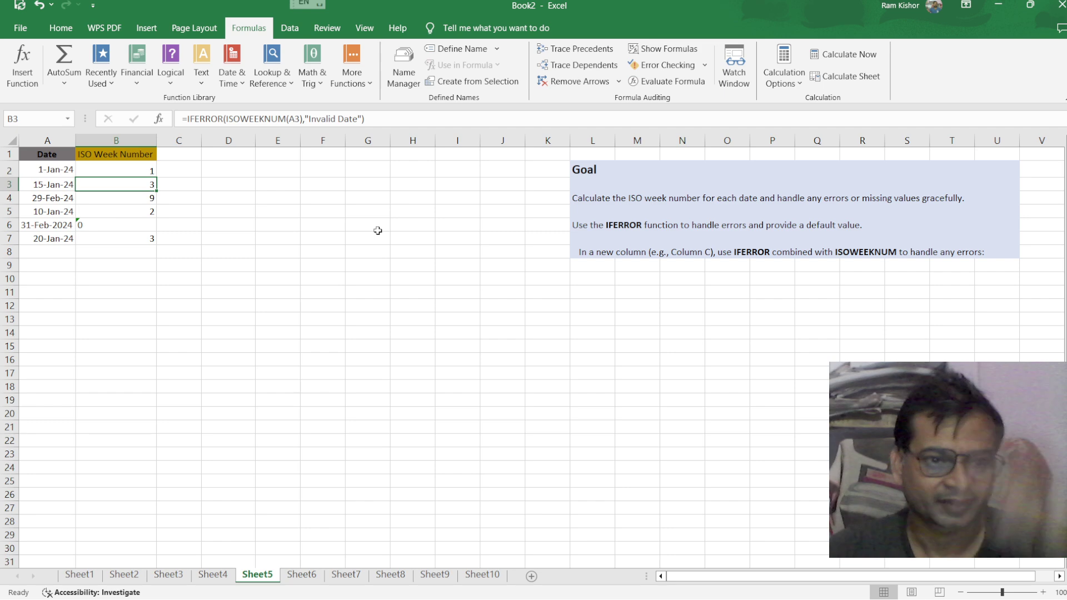
drag(150, 192, 155, 232)
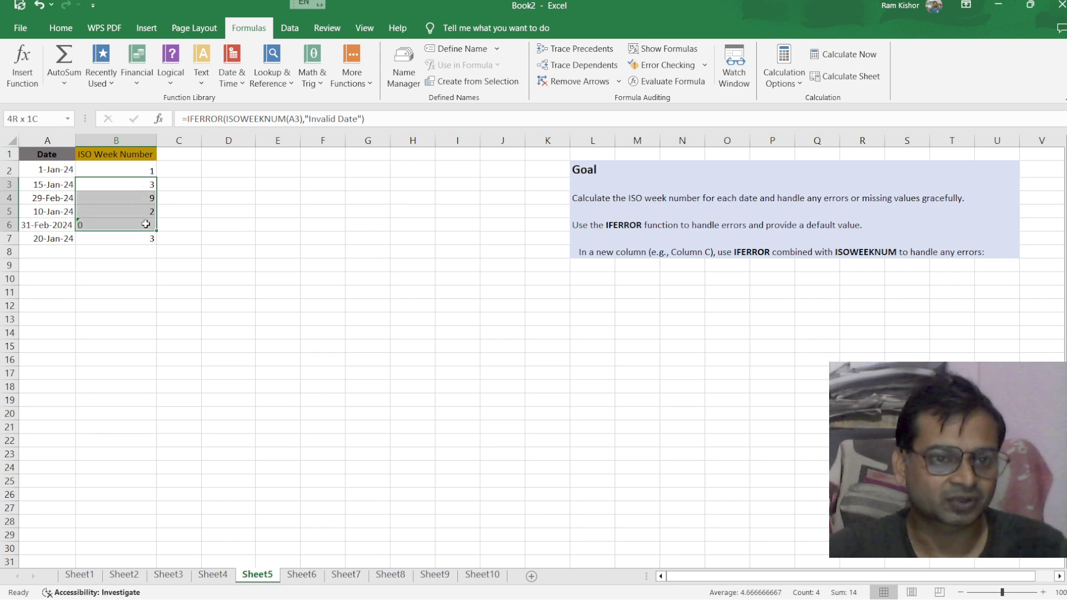
Refill the 0-fallback formula from B2 down to B7, giving 1, 3, 9, 2, 0 and 3
key(ctrl+z)
click(228, 225)
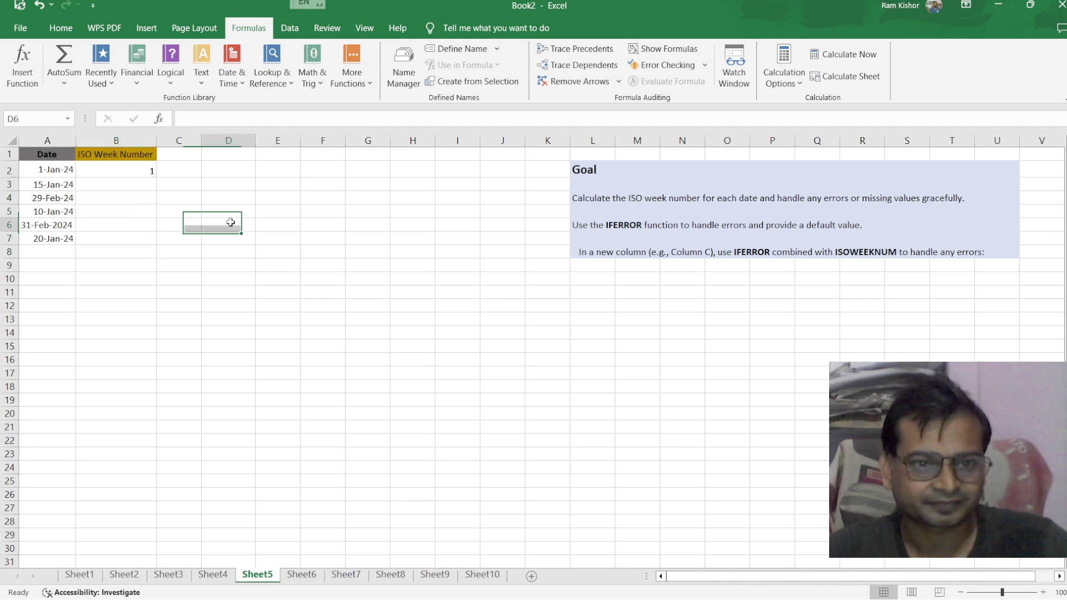
click(148, 172)
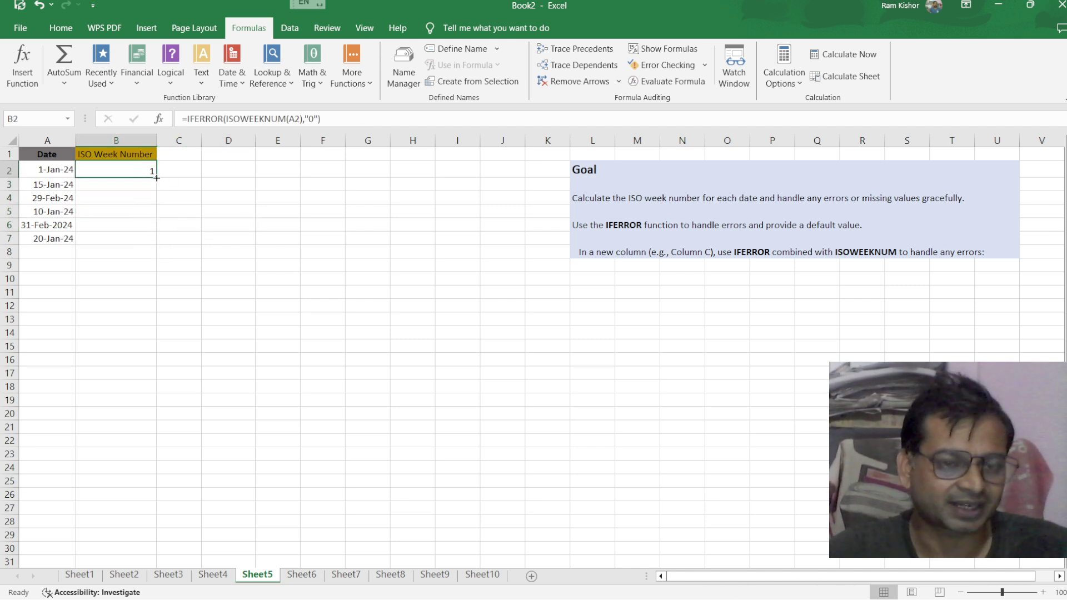
double_click(157, 178)
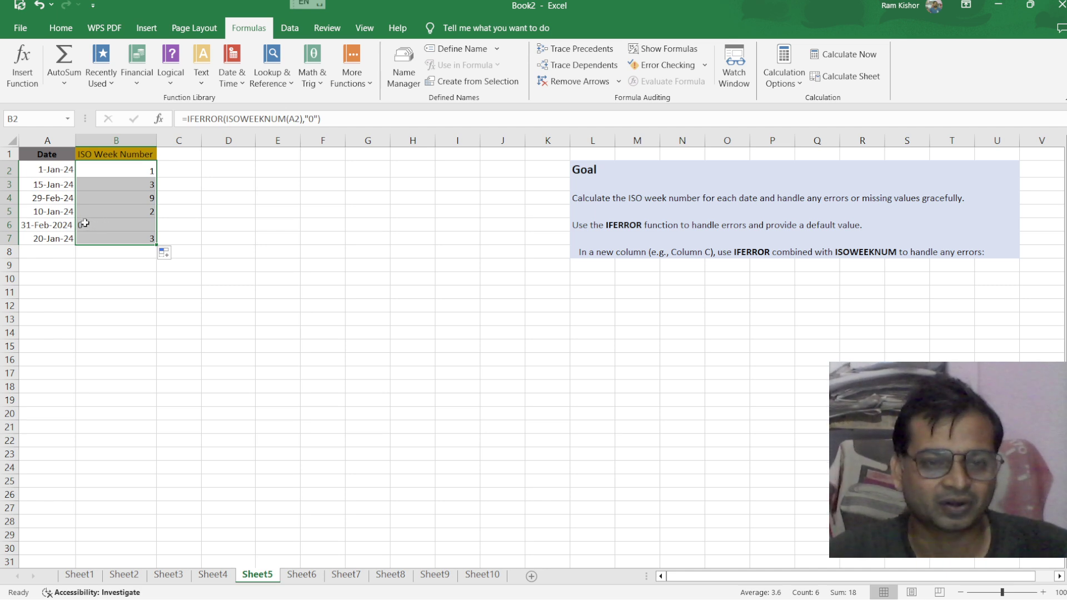
click(313, 118)
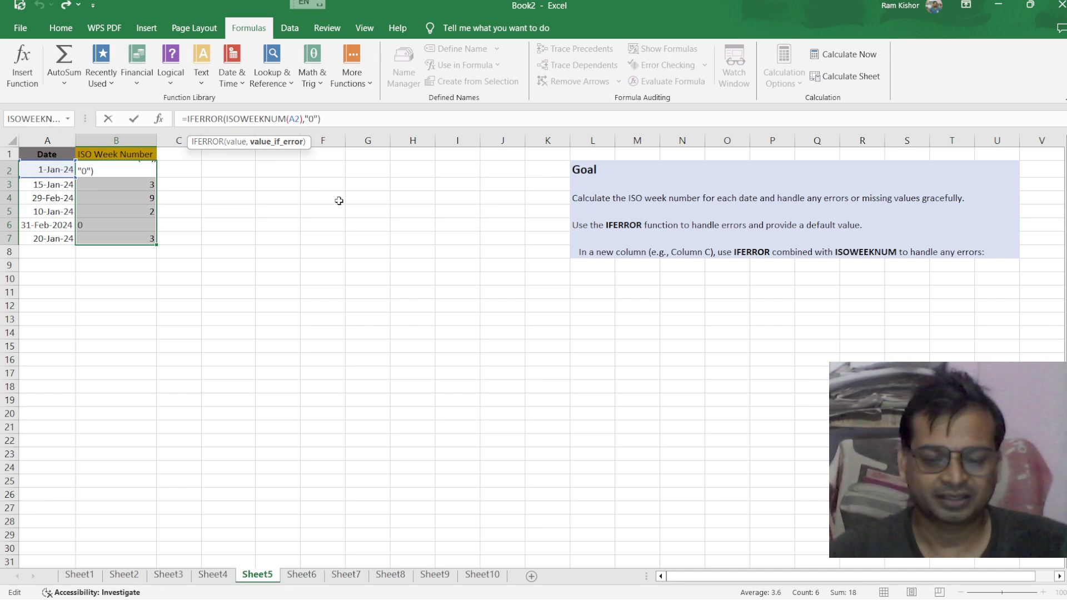
Switch B2's fallback to empty text, clear B3:B7, and refill so 31-Feb-2024 shows blank
key(BackSpace)
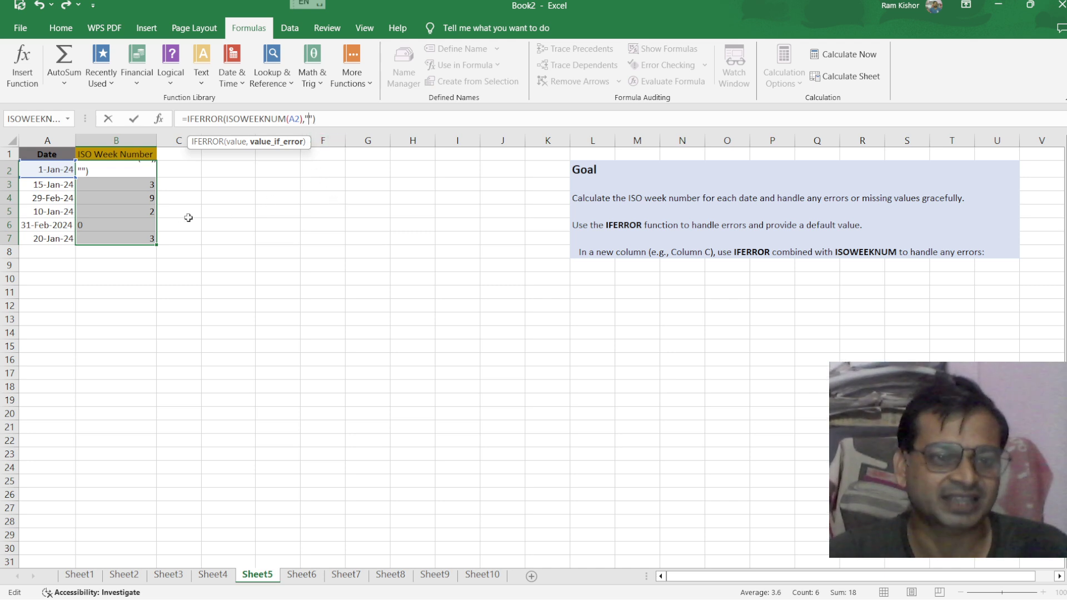
click(320, 119)
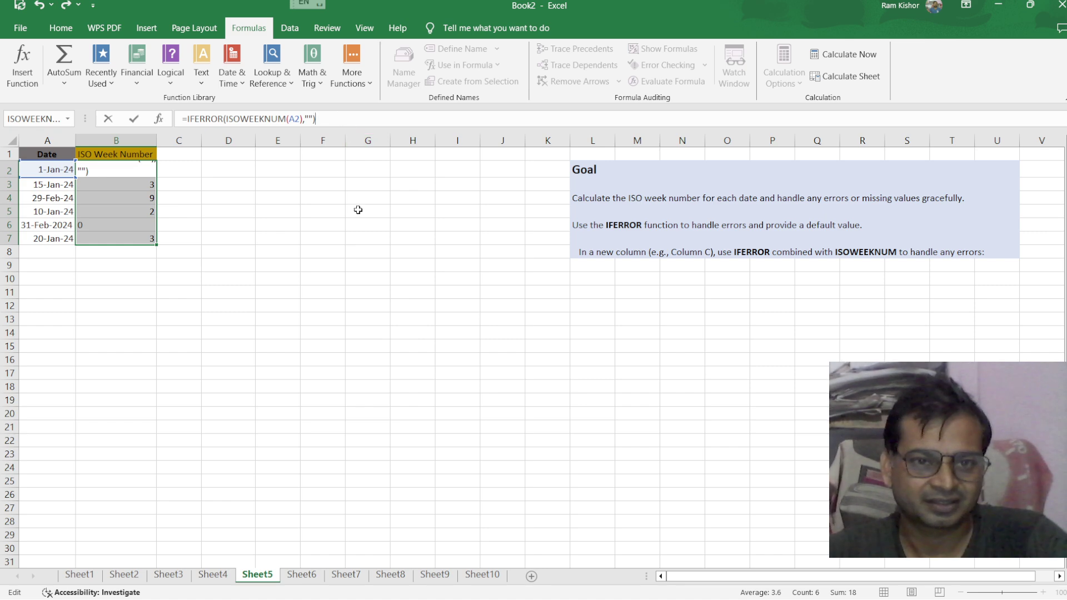
key(Return)
drag(147, 187, 147, 239)
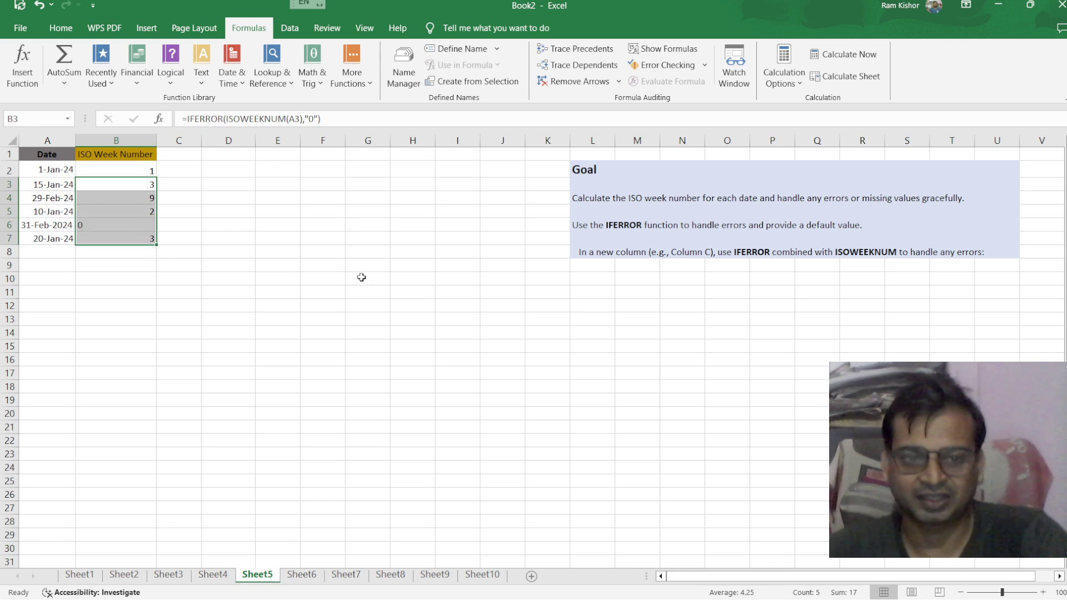
key(Delete)
click(147, 172)
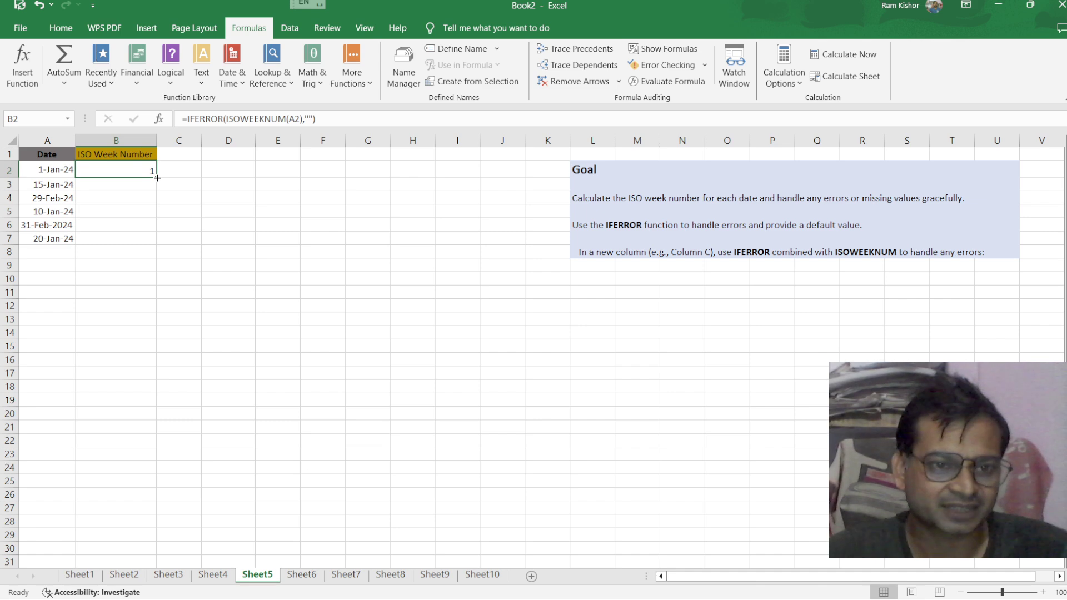
double_click(157, 178)
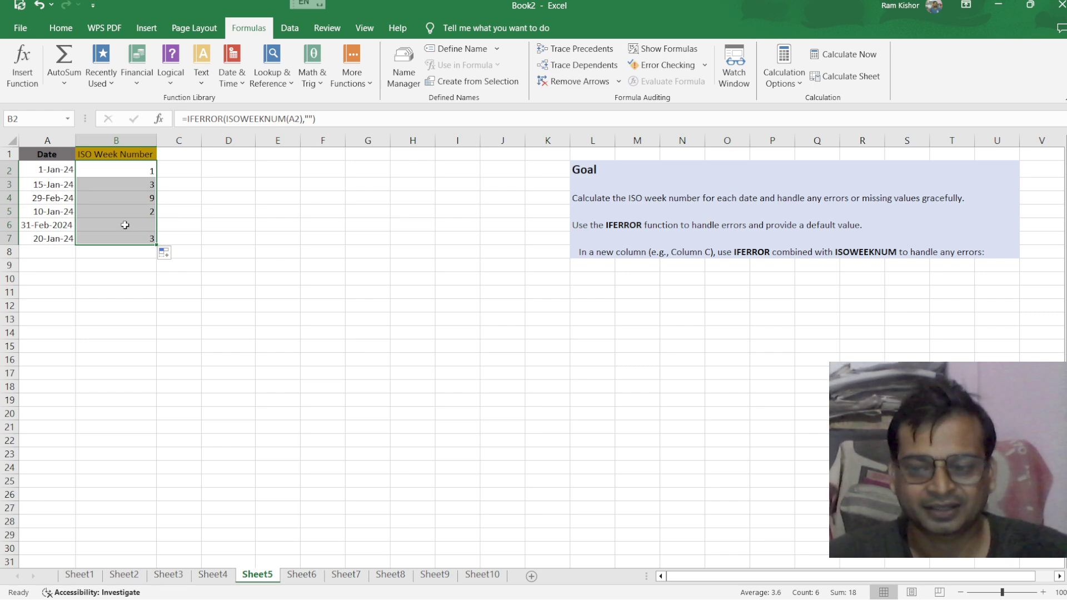
click(125, 225)
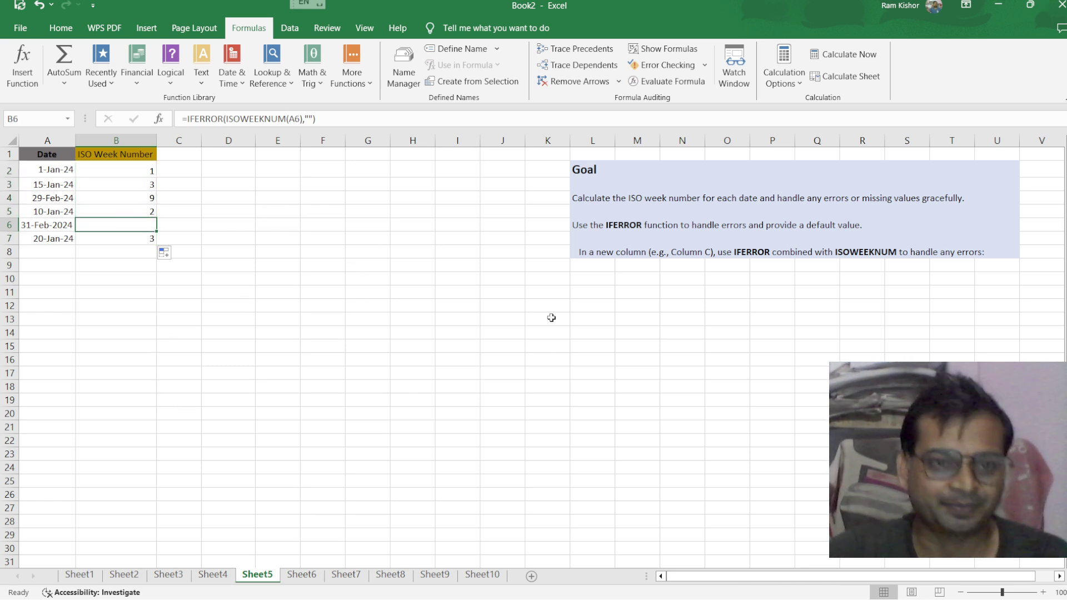
Open Sheet6 and select cell B2 for the first week formula
click(304, 577)
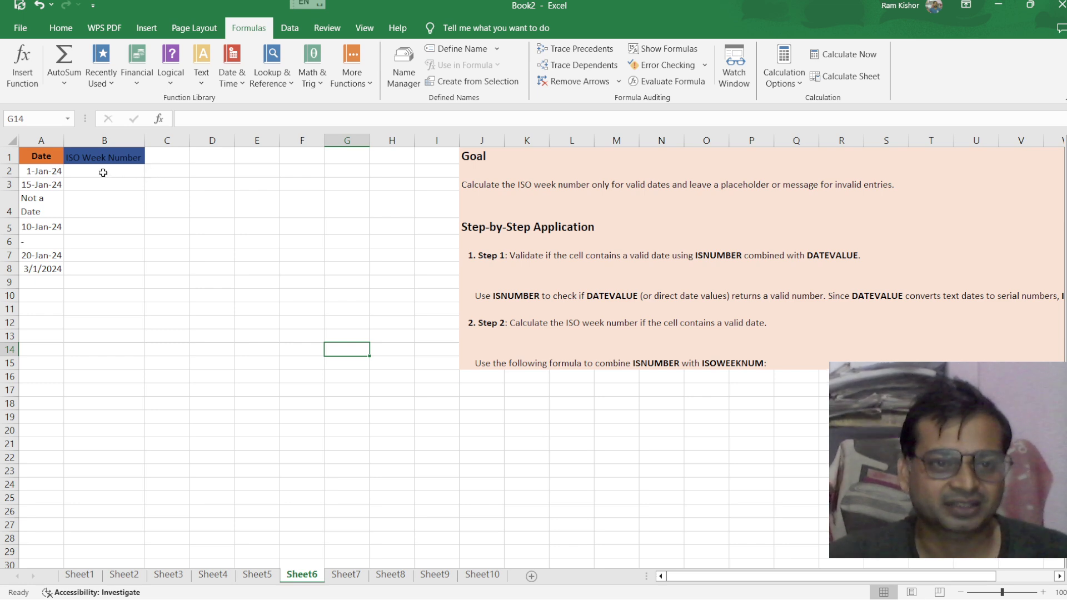
click(103, 172)
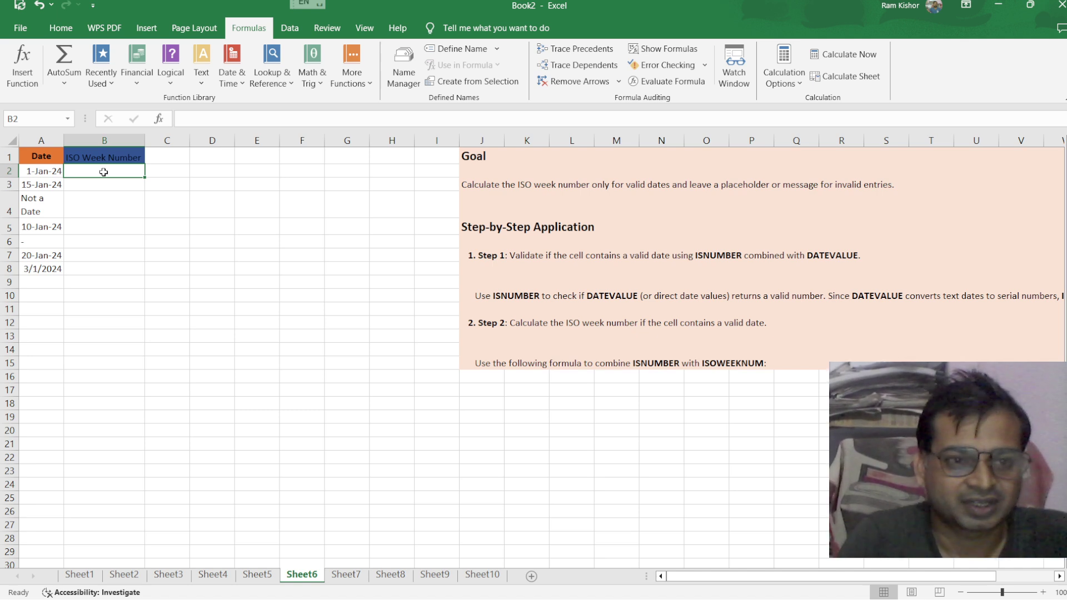
In B2, enter =IF(ISNUMBER(A2),ISOWEEKNUM(A2),"Invalid Date"), returning week 1
text(=)
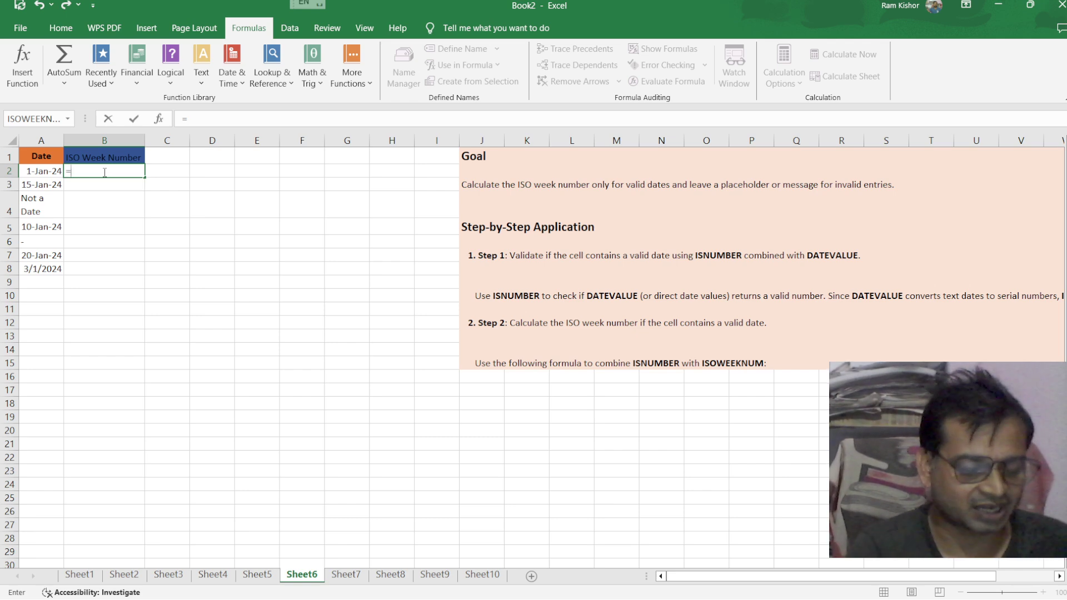
text(if)
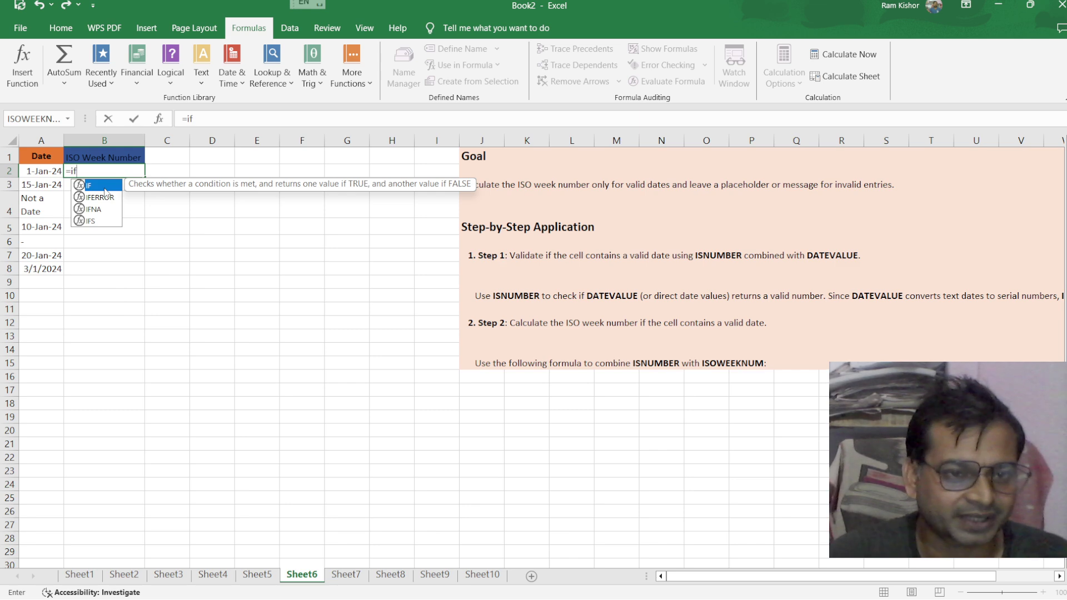
key(Tab)
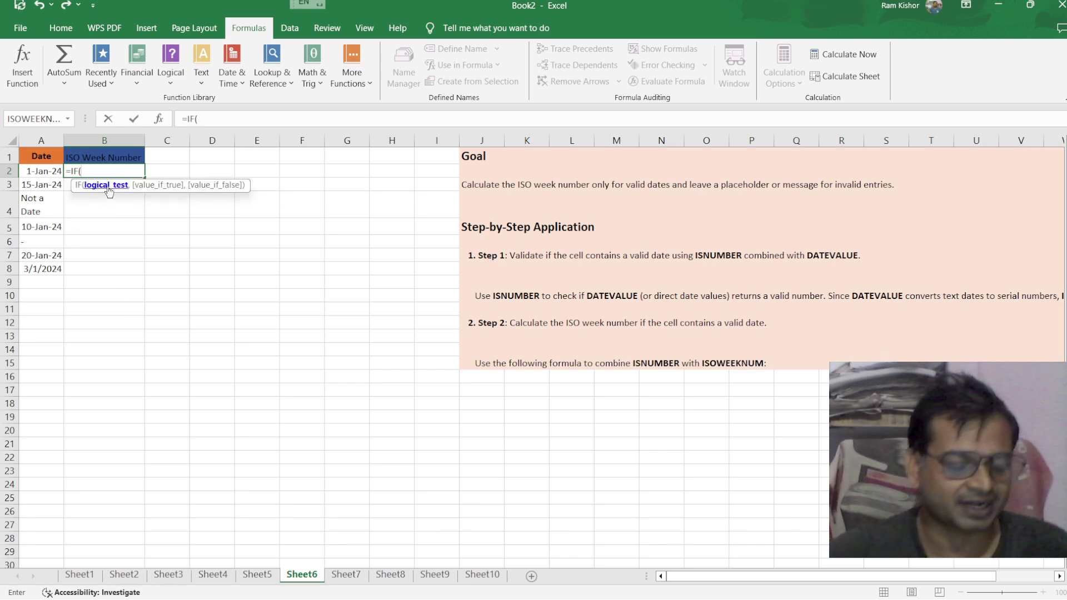
text(i)
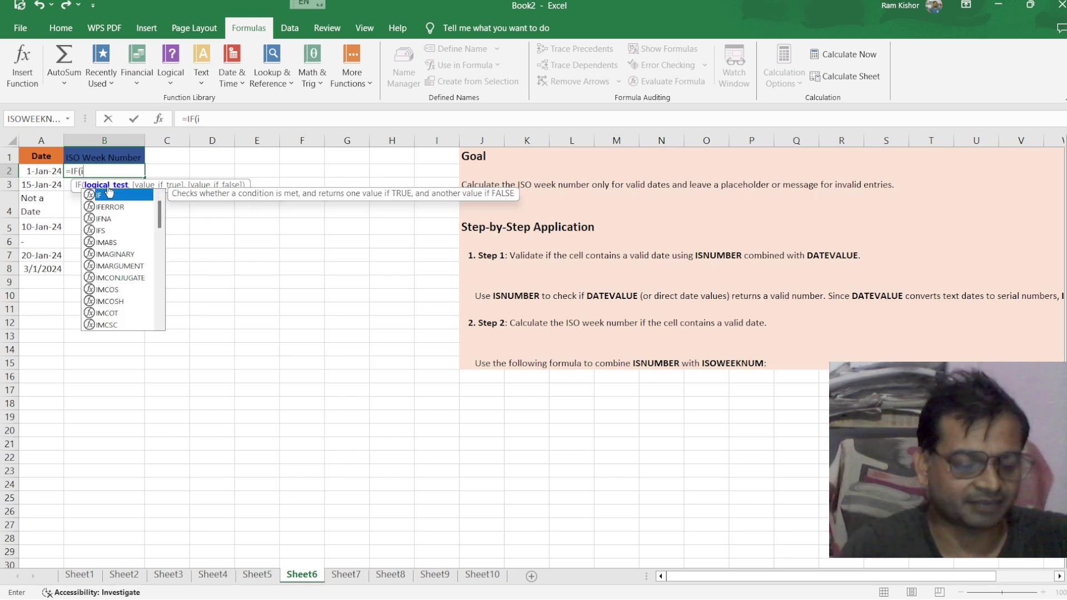
text(sn)
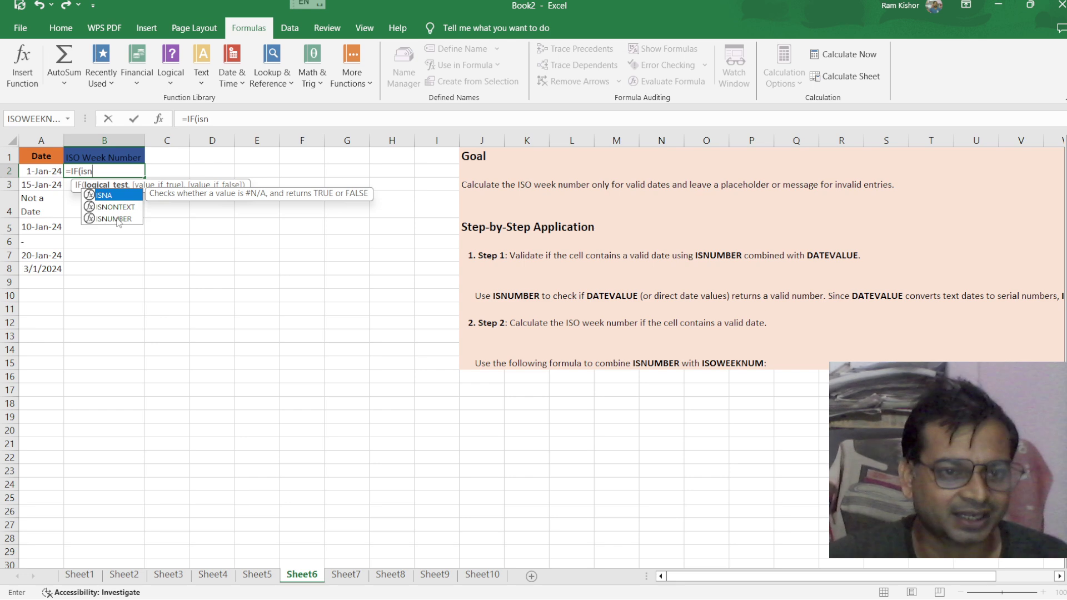
double_click(115, 219)
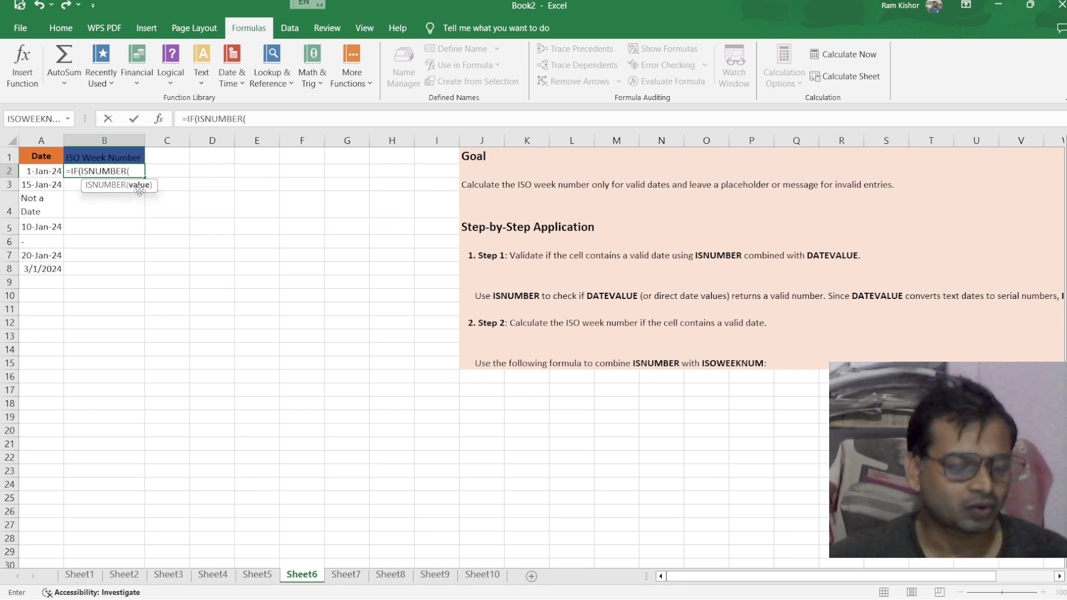
click(47, 170)
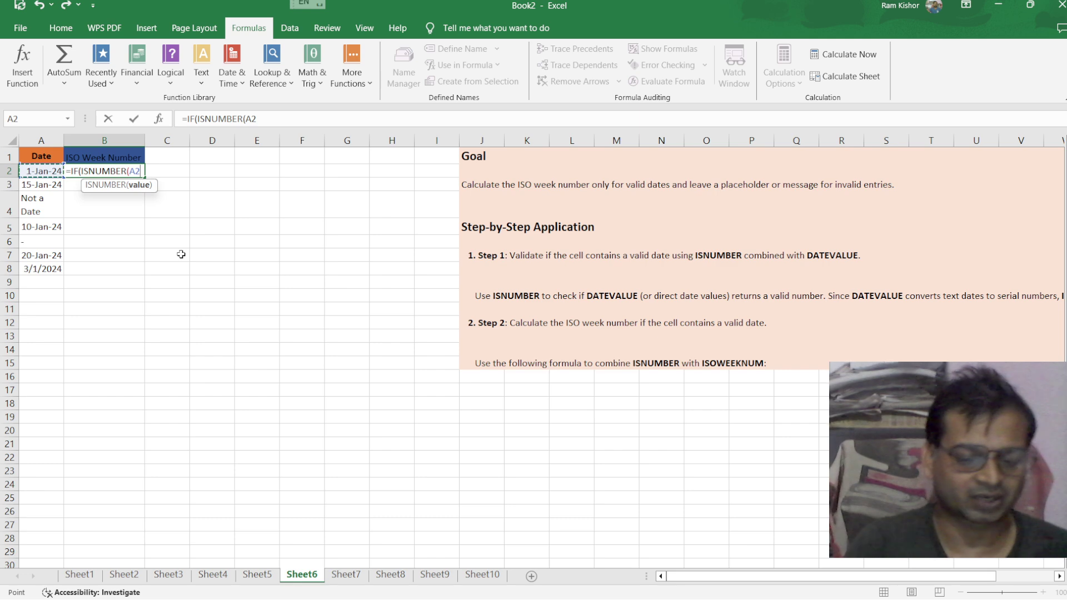
text())
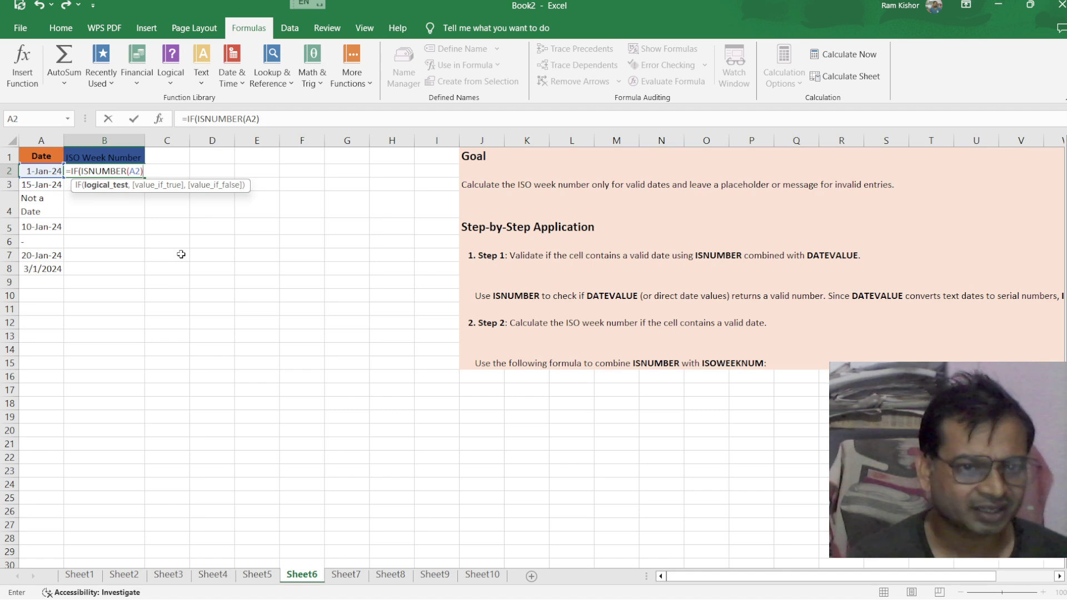
text(,)
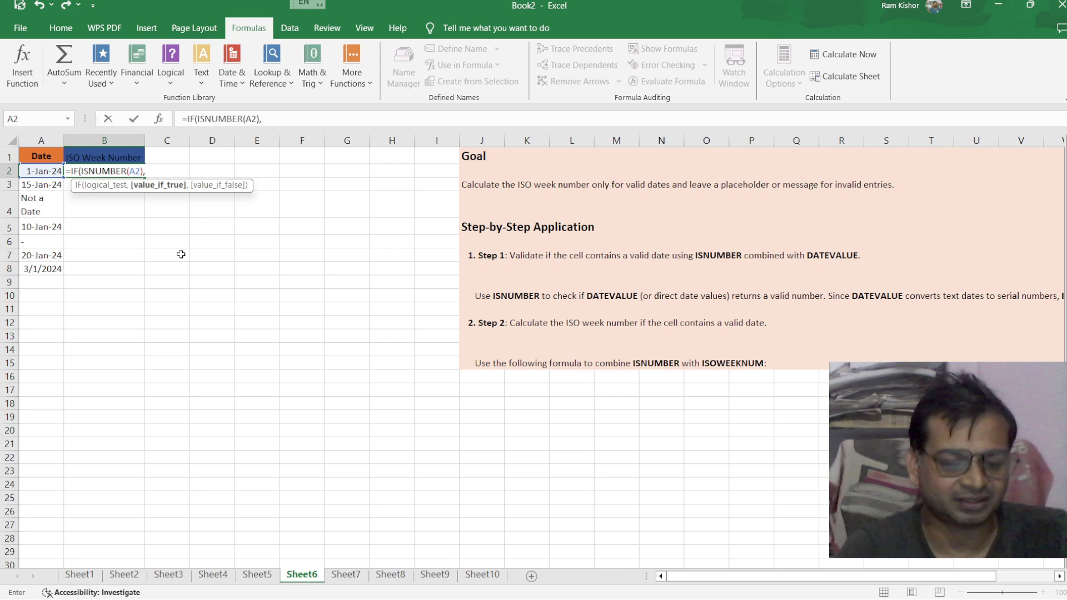
text(is)
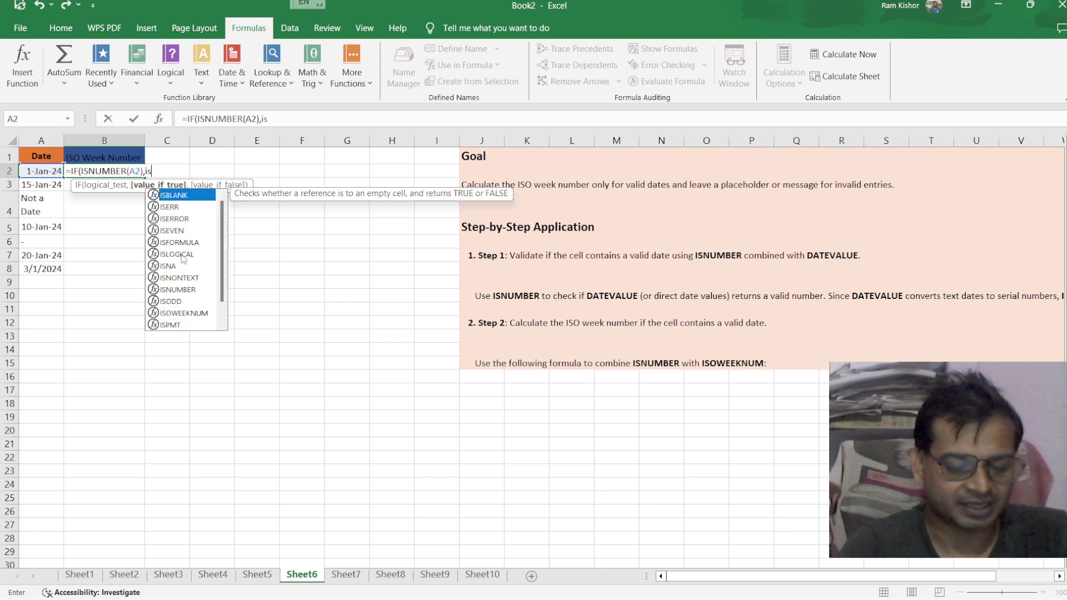
text(o)
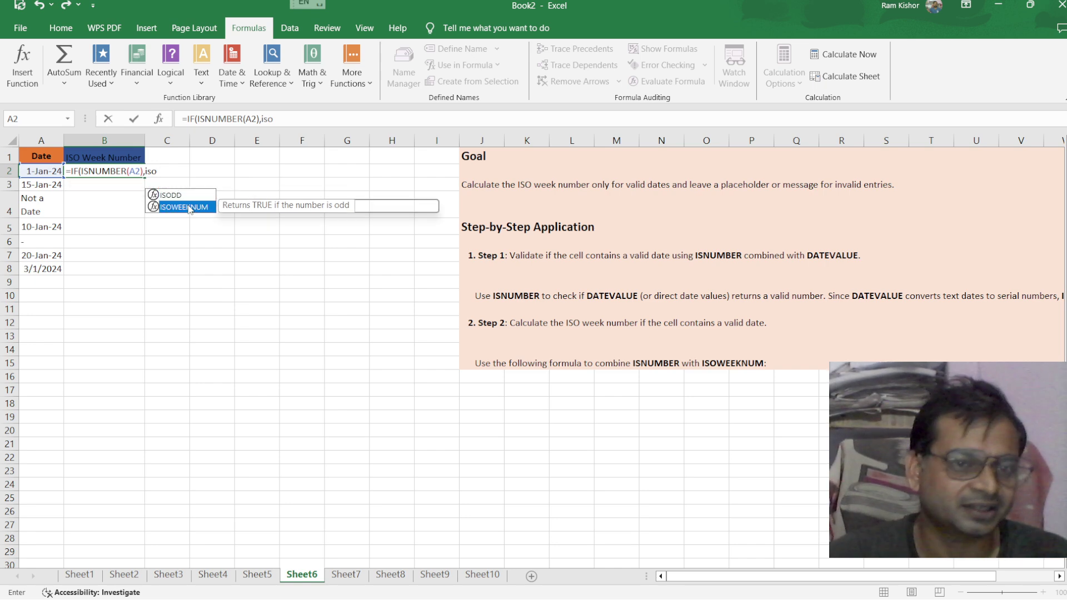
double_click(184, 207)
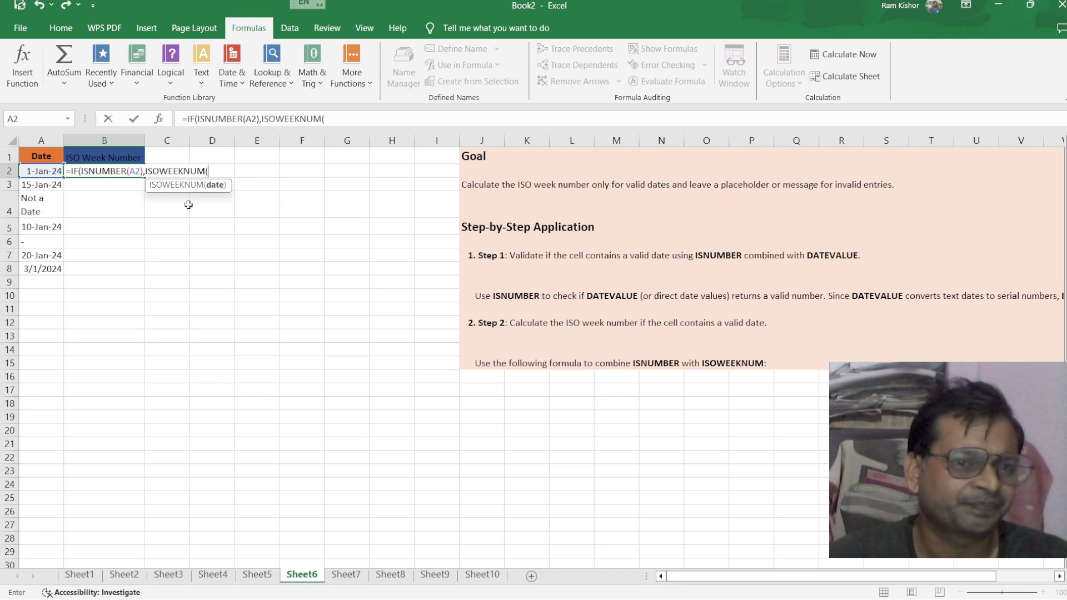
click(44, 171)
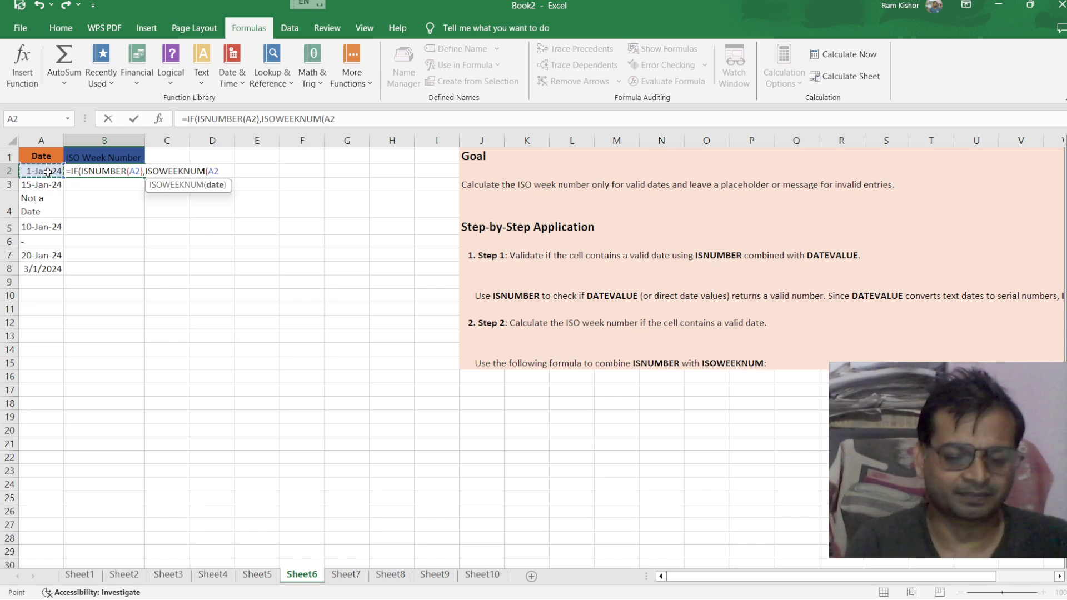
text())
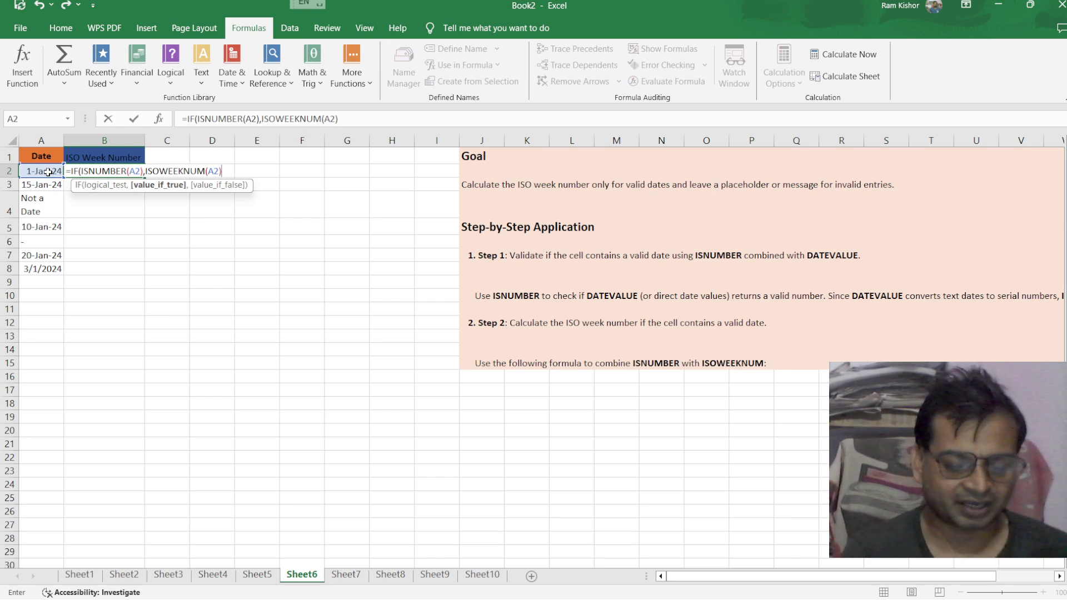
text(,)
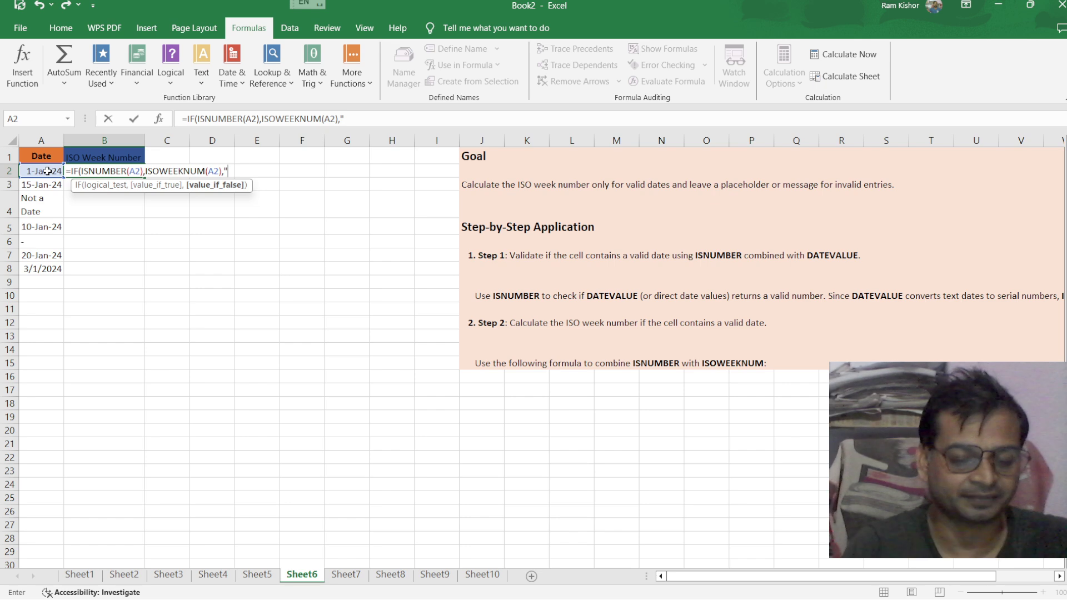
text(Inv)
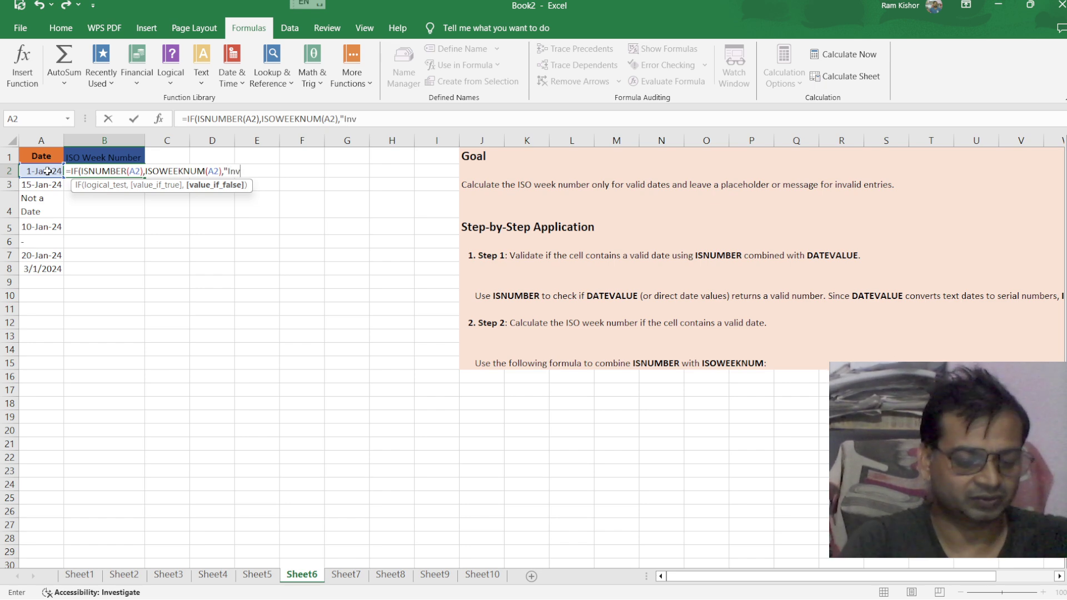
text(alid )
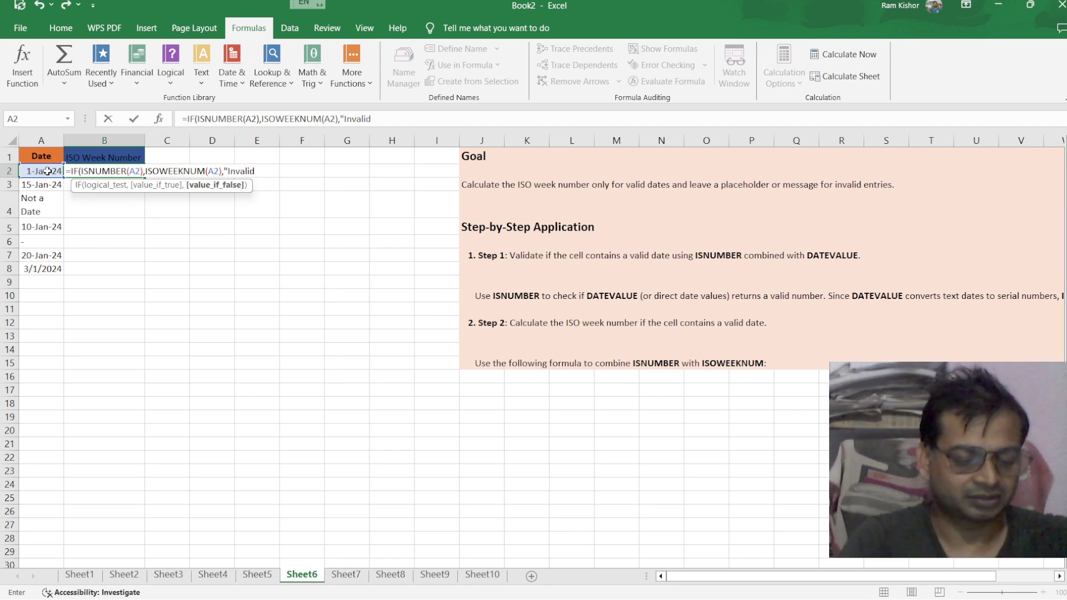
text(Date")
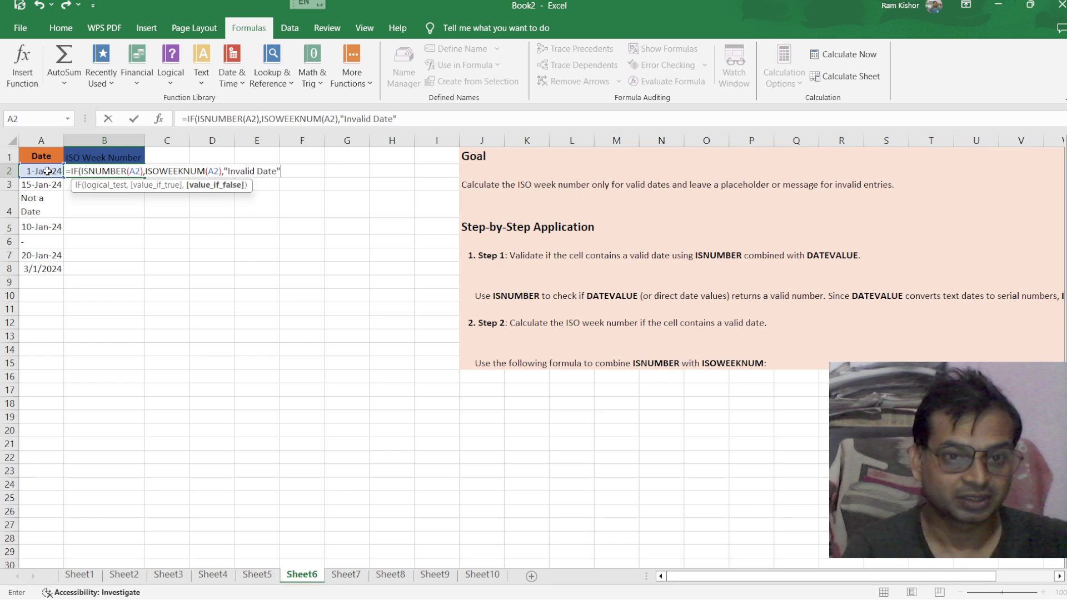
text())
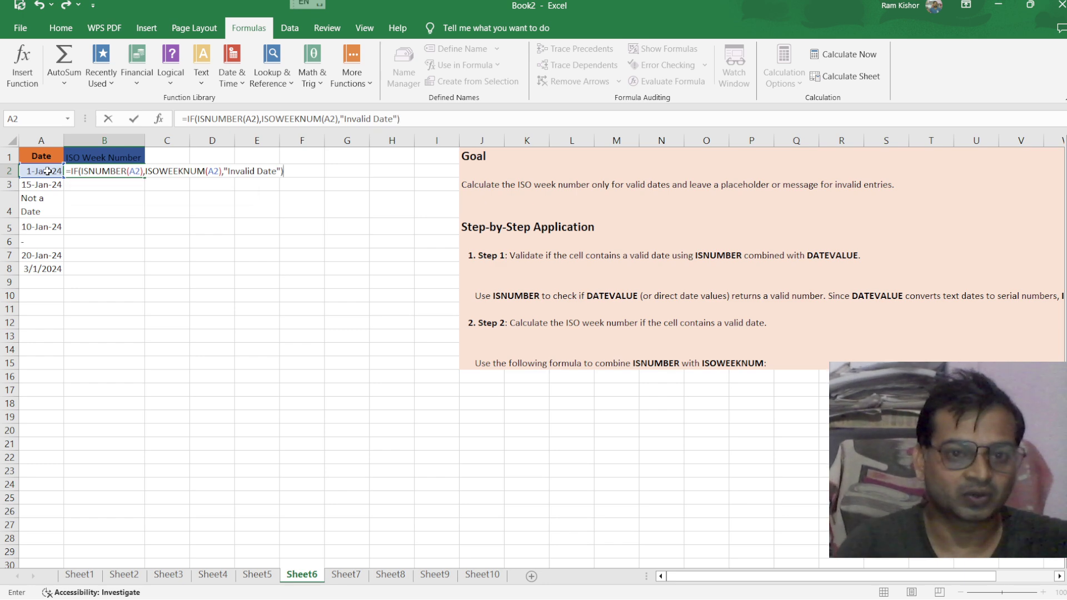
key(Return)
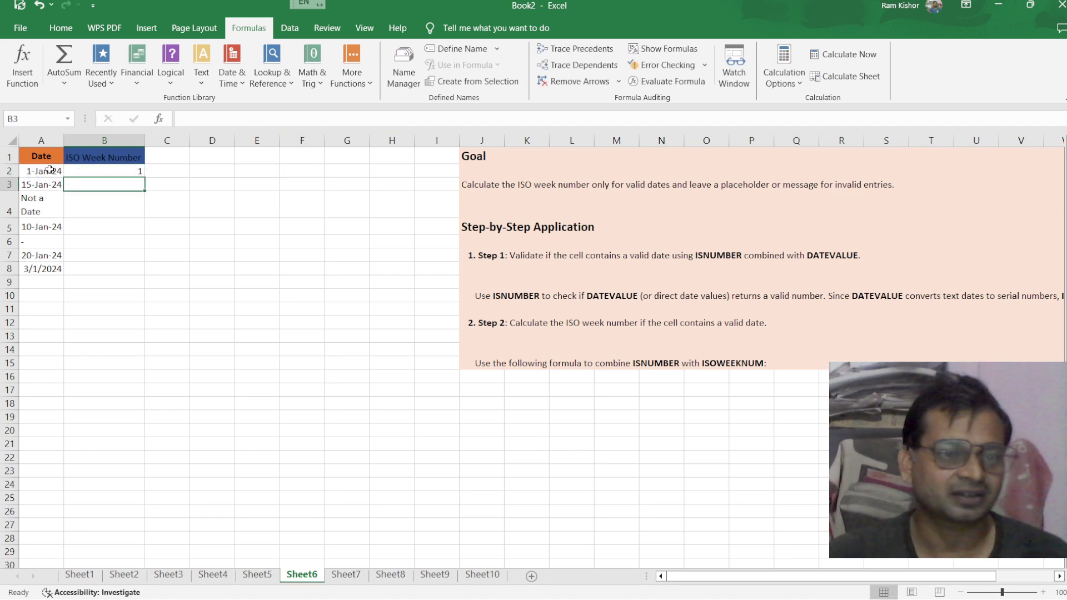
Fill the IF/ISNUMBER formula down to B8 and autofit the Date column's width
click(113, 171)
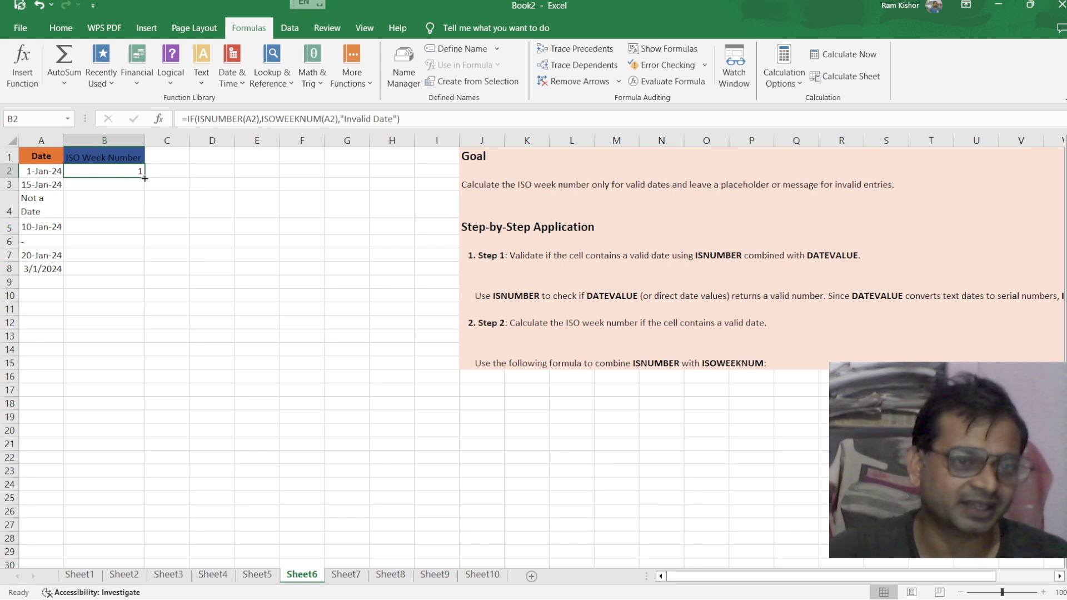
double_click(144, 178)
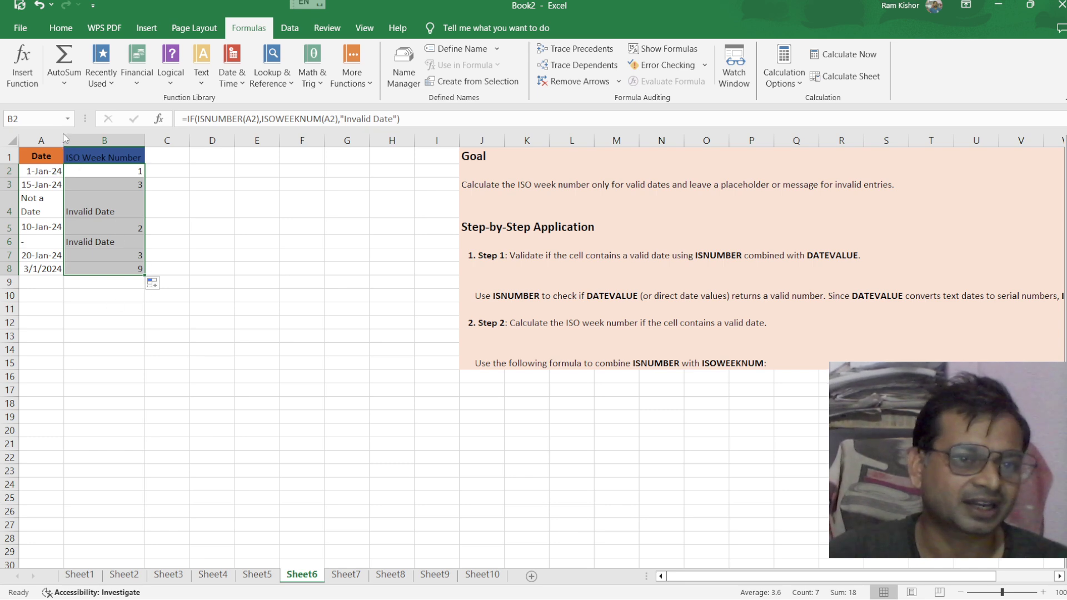
drag(64, 138, 90, 135)
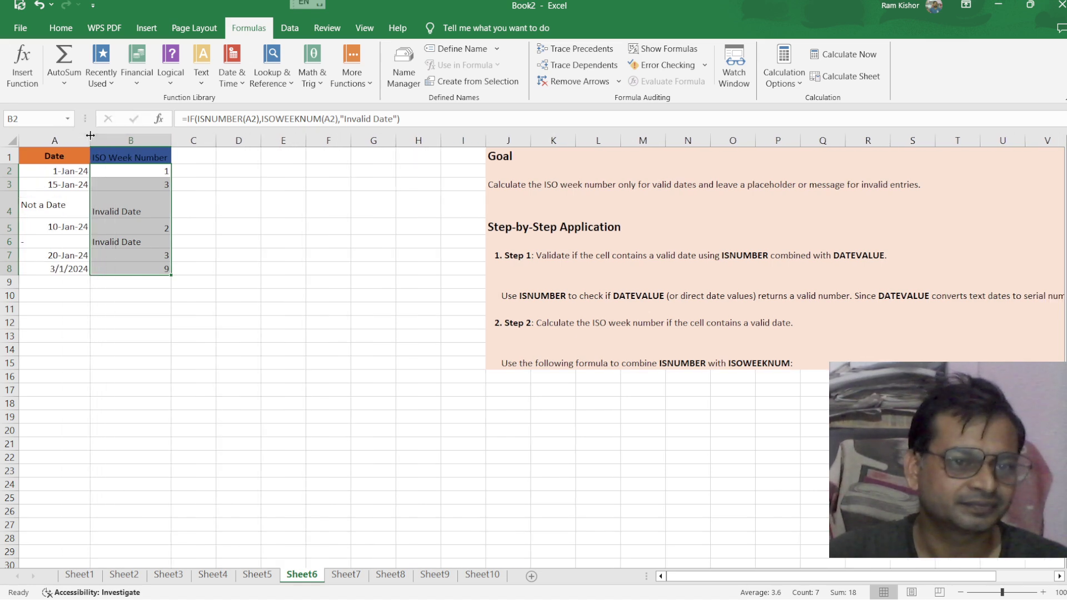
double_click(90, 136)
click(92, 136)
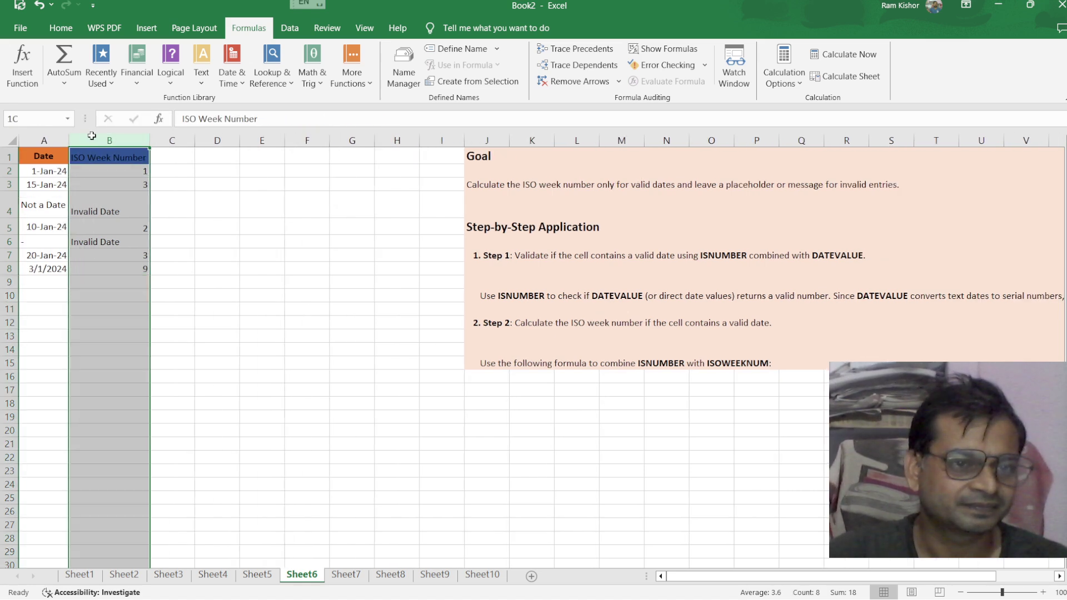
click(220, 184)
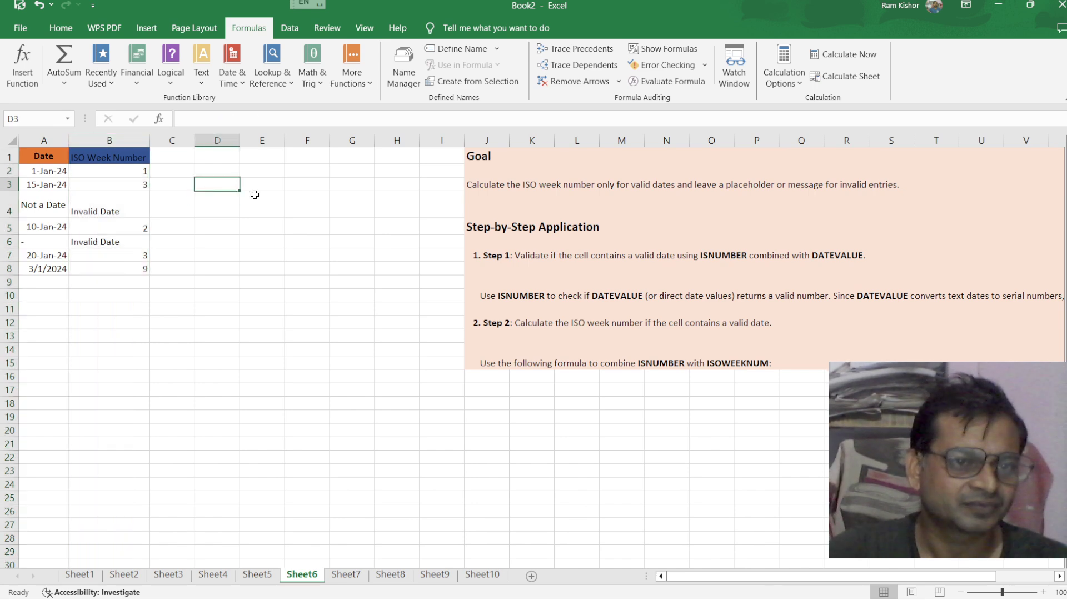
Replace the Invalid Date fallback in B4's formula with empty text
click(93, 212)
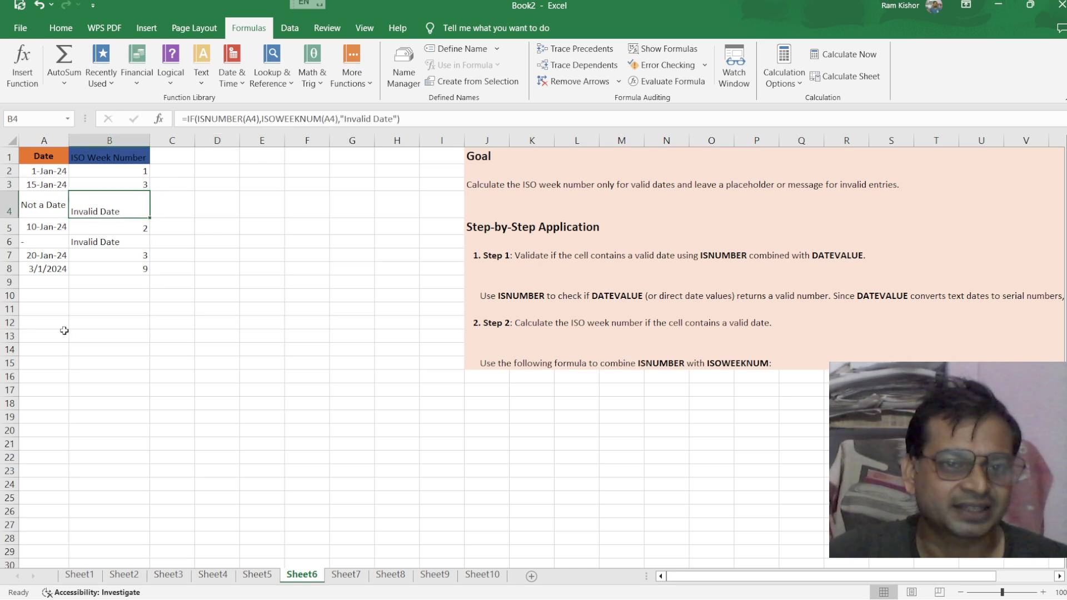
click(394, 118)
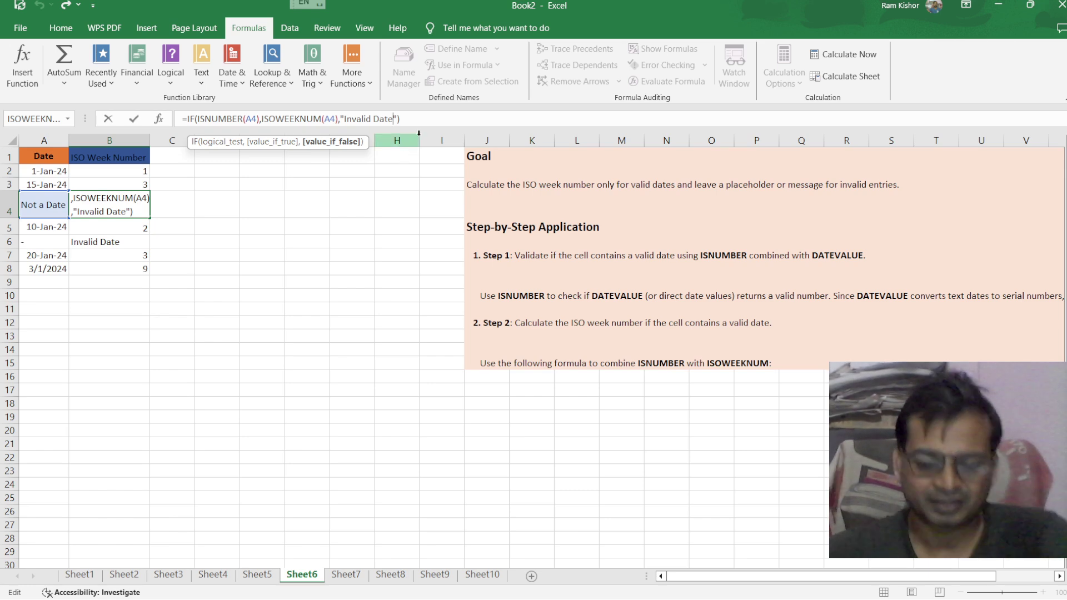
key(BackSpace)
key(BackSpace)
key(BackSpace)
key(BackSpace)
key(BackSpace)
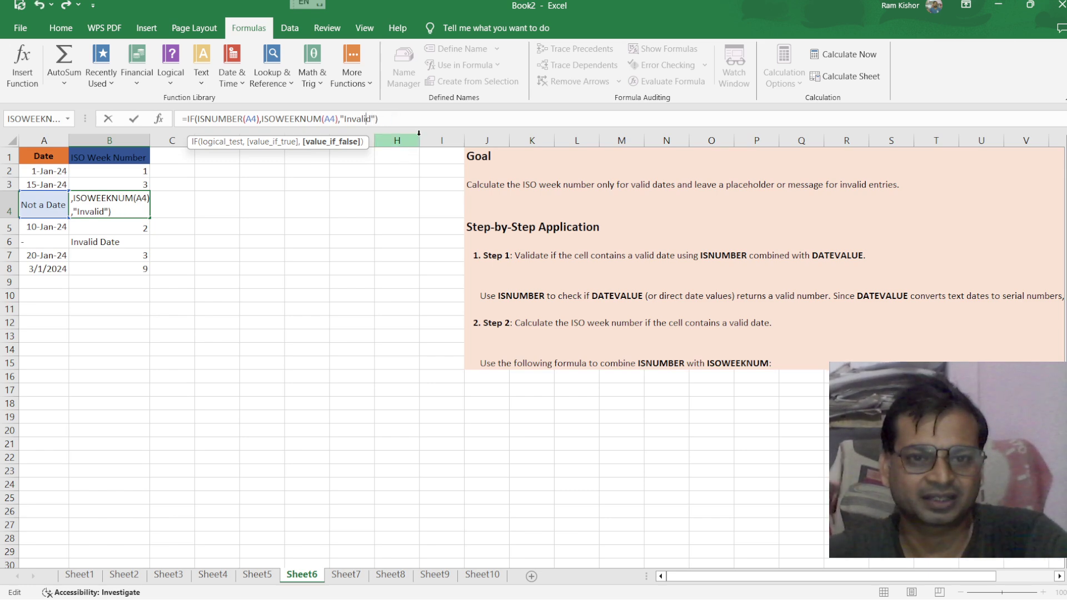
key(BackSpace)
key(BackSpace)
key(BackSpace)
key(BackSpace)
key(BackSpace)
key(BackSpace)
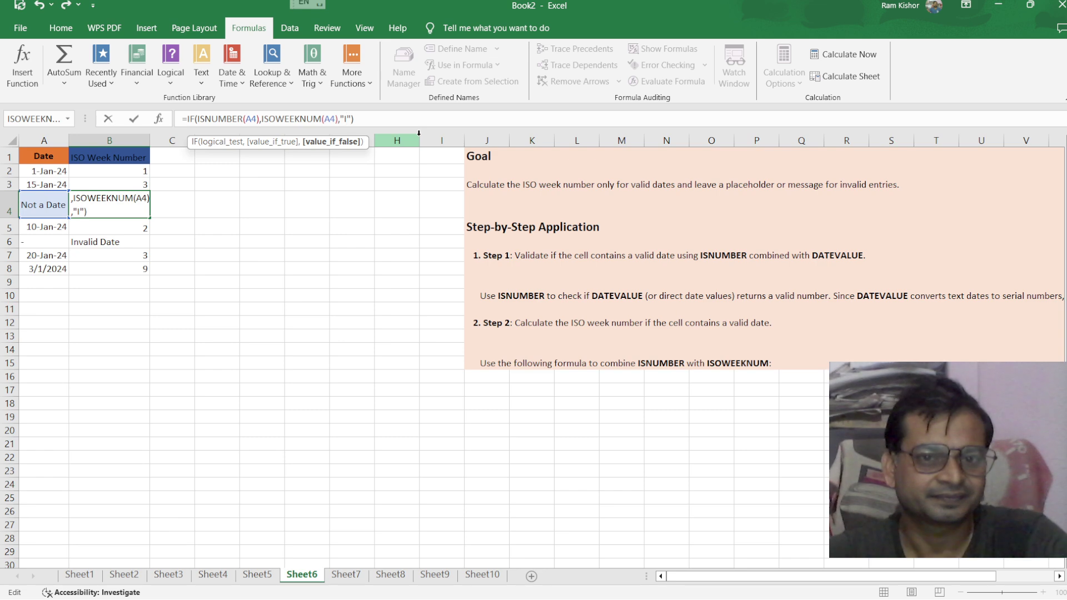
key(BackSpace)
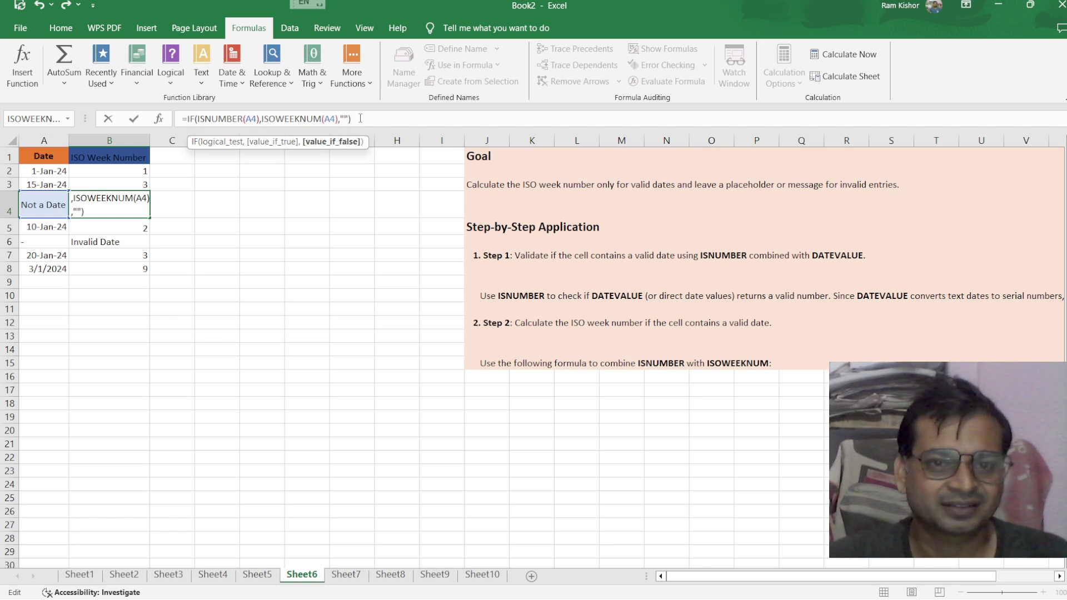
click(360, 118)
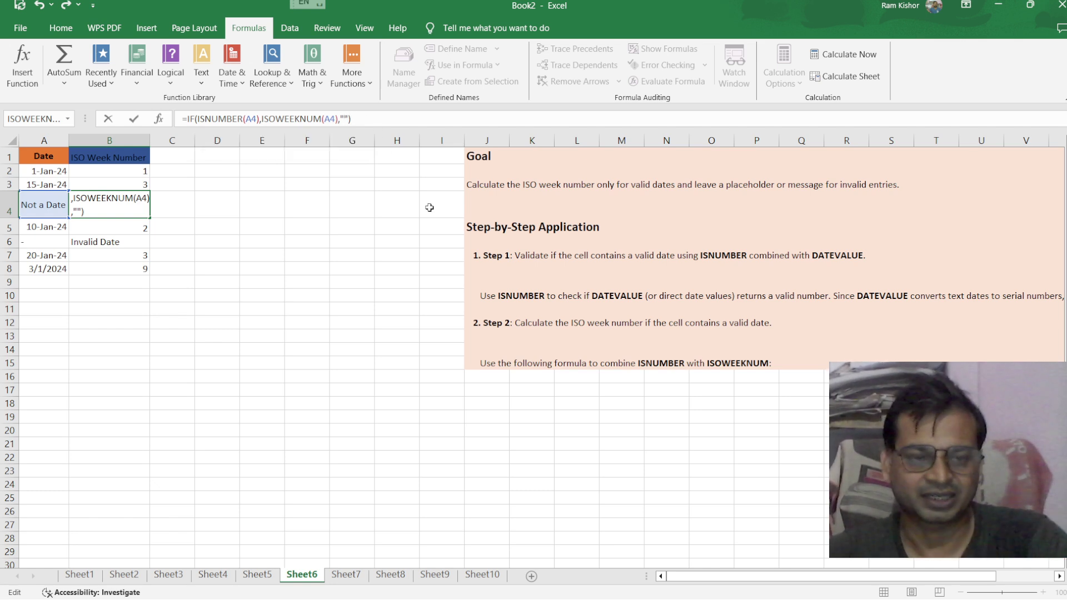
key(Return)
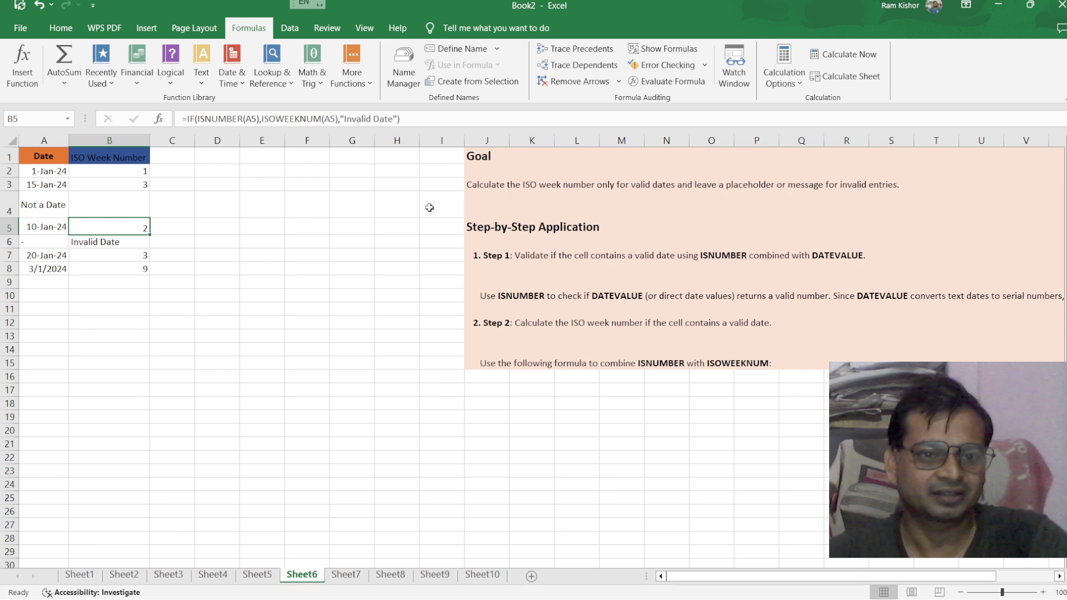
Change B2's fallback to empty text and clear the old results in B3:B9
click(140, 171)
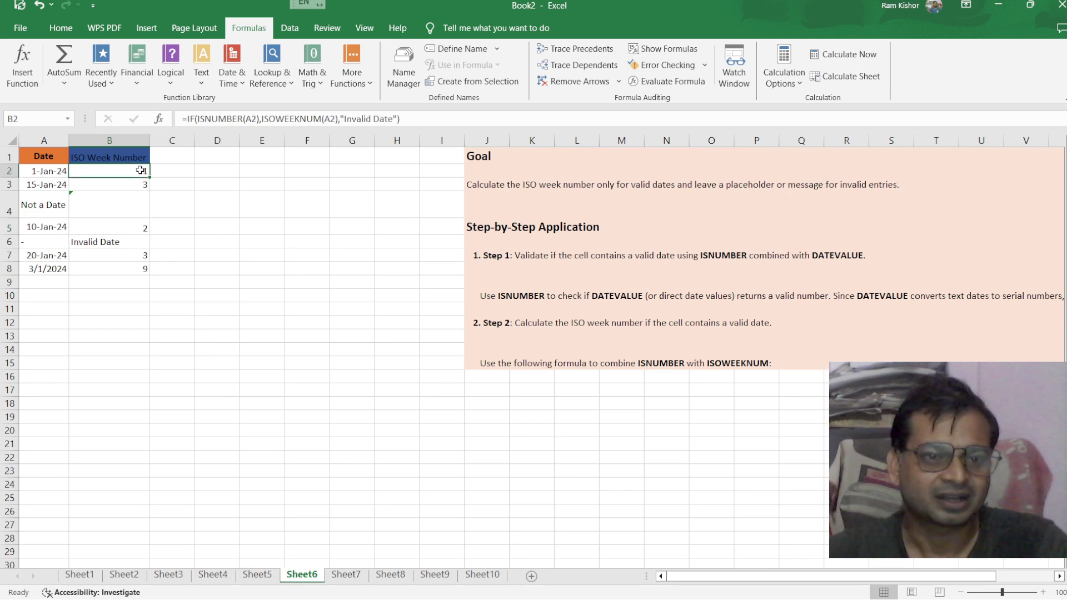
click(391, 120)
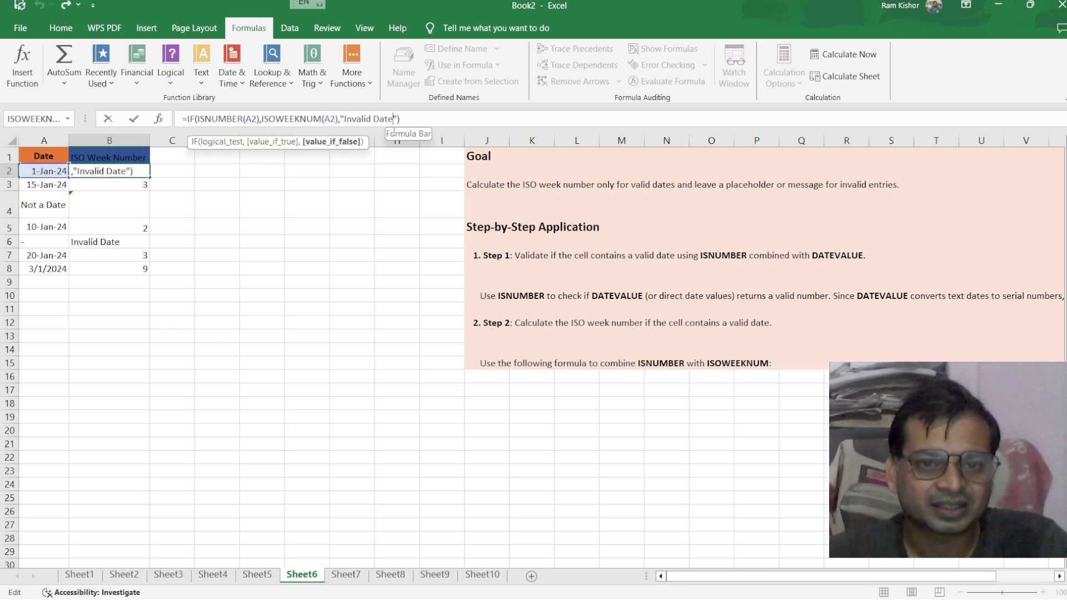
key(BackSpace)
key(BackSpace)
key(BackSpace)
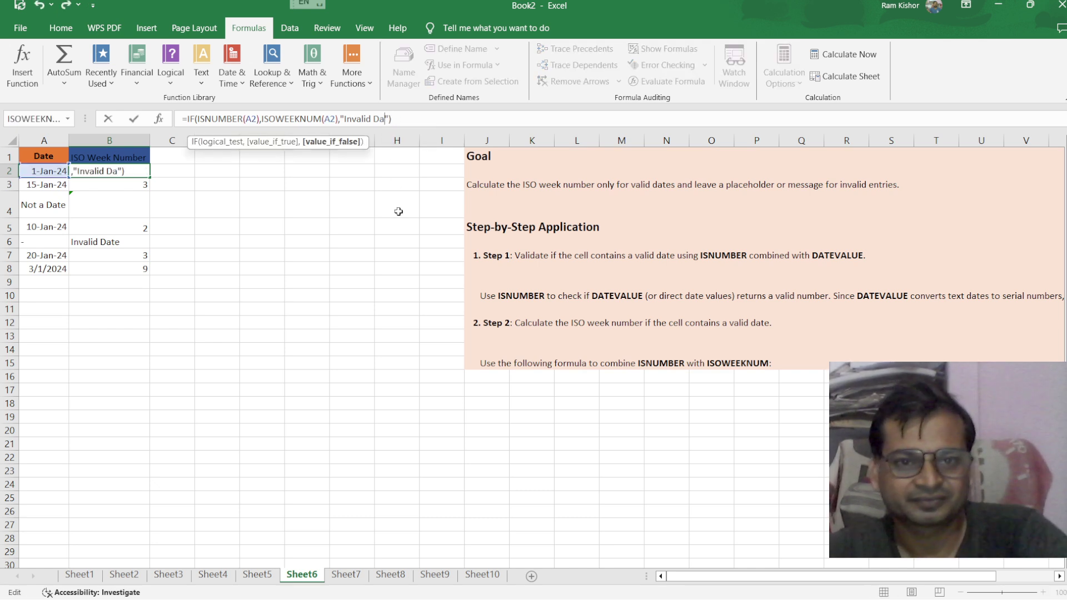
key(BackSpace)
key(BackSpace)
key(BackSpace)
key(BackSpace)
key(BackSpace)
key(BackSpace)
key(BackSpace)
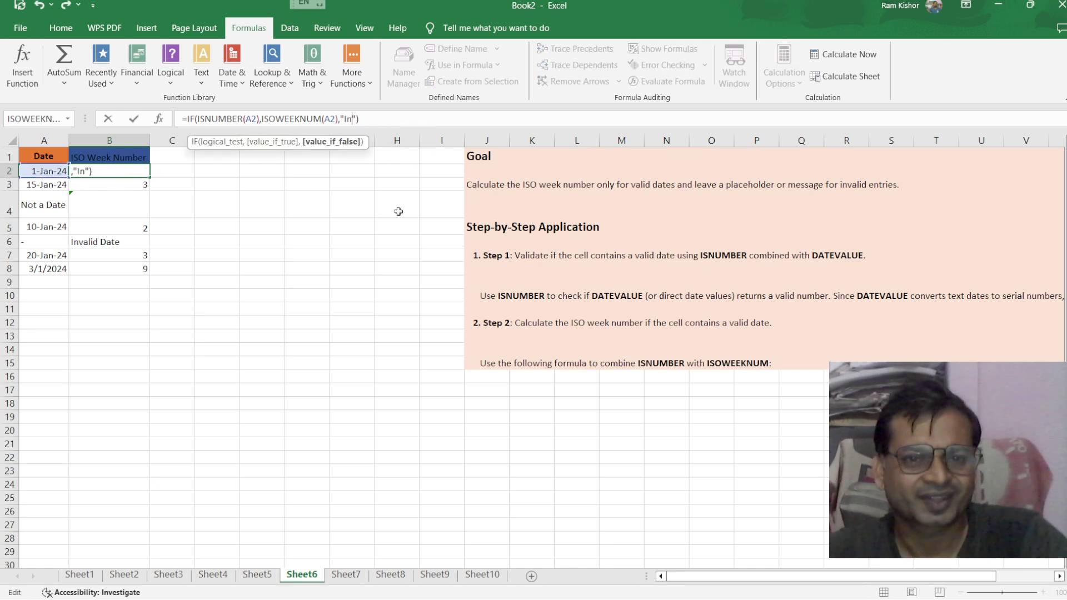
key(BackSpace)
key(BackSpace)
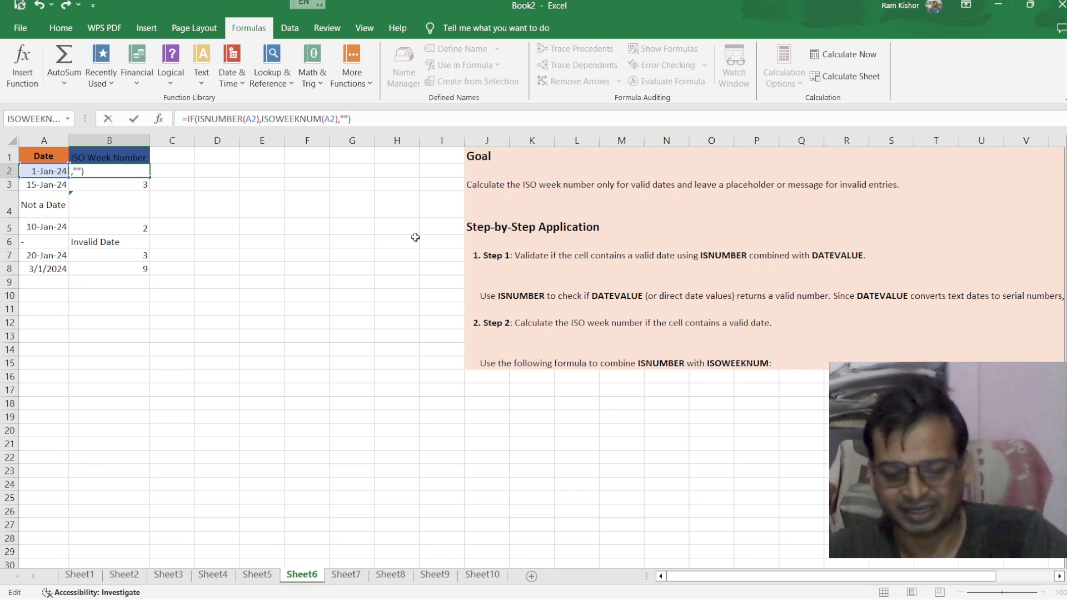
key(Return)
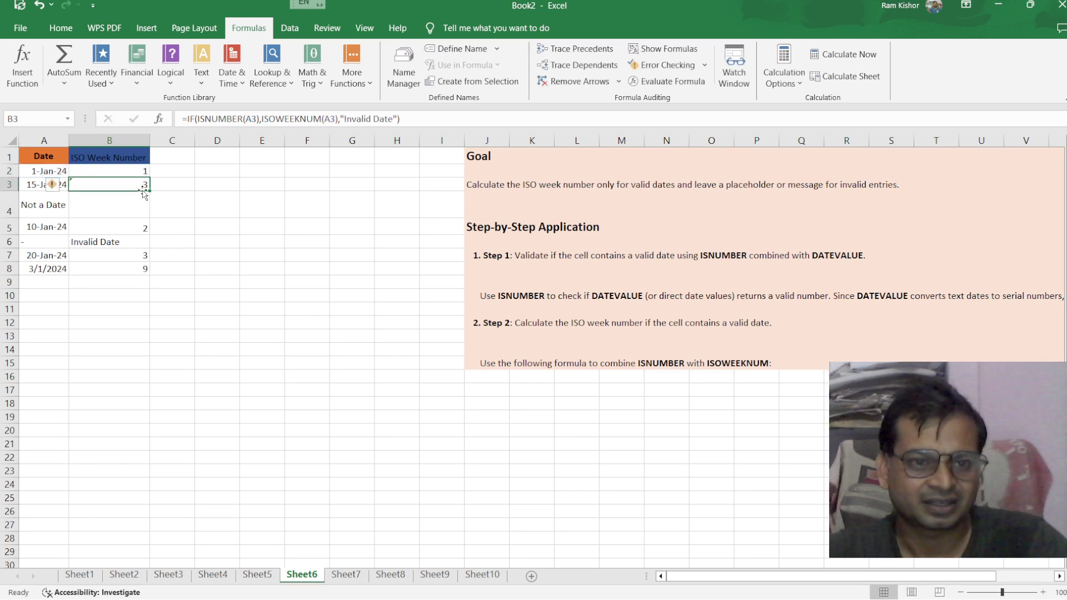
drag(149, 190, 148, 278)
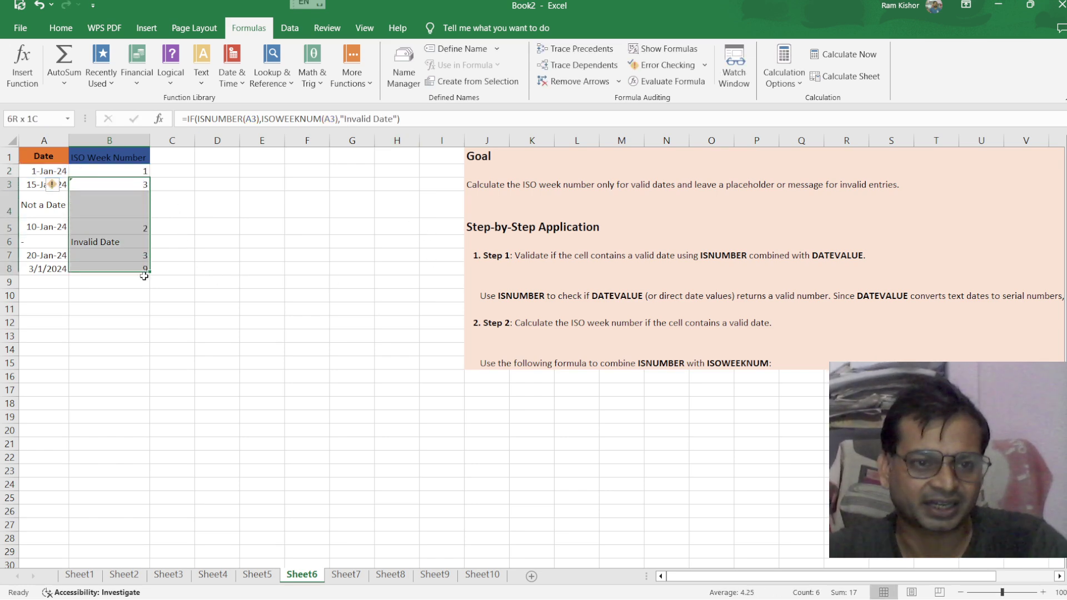
key(Delete)
click(208, 257)
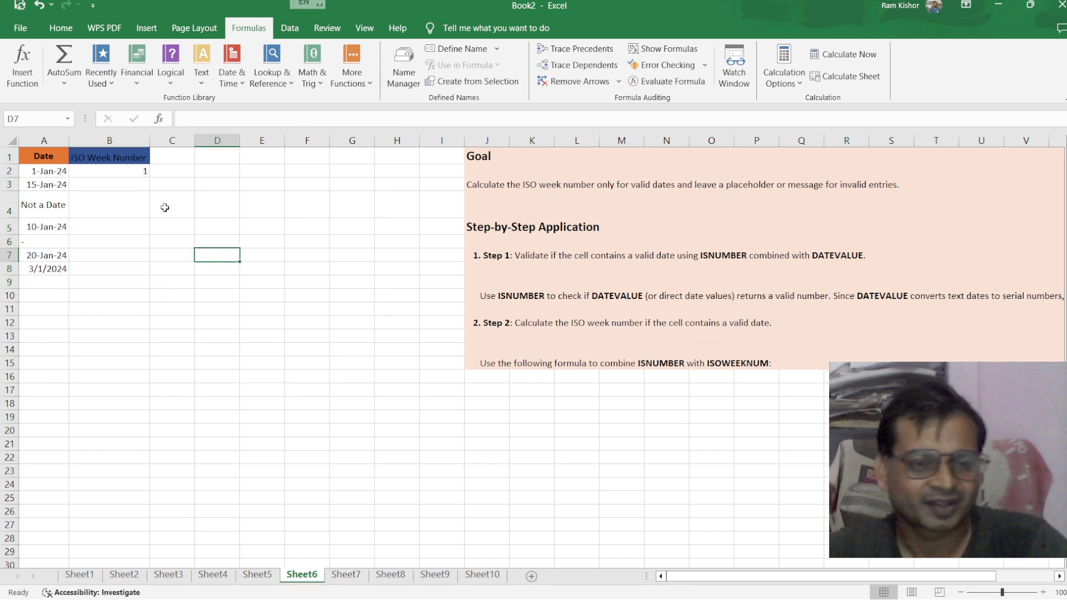
Fill B2's formula down to B8 so the two non-date rows show blank
click(145, 174)
drag(150, 180, 166, 272)
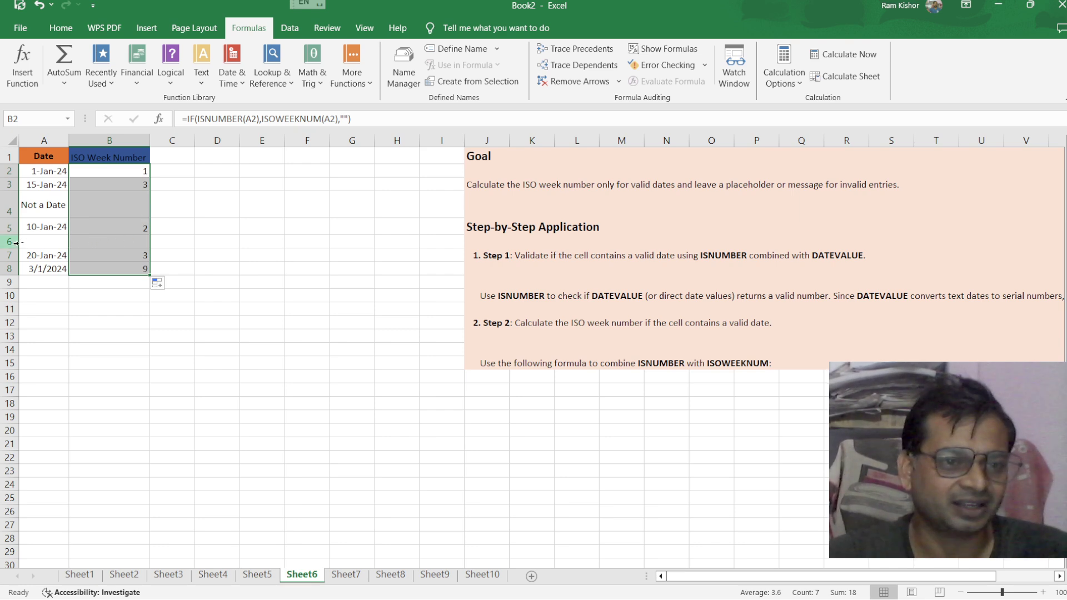
click(262, 229)
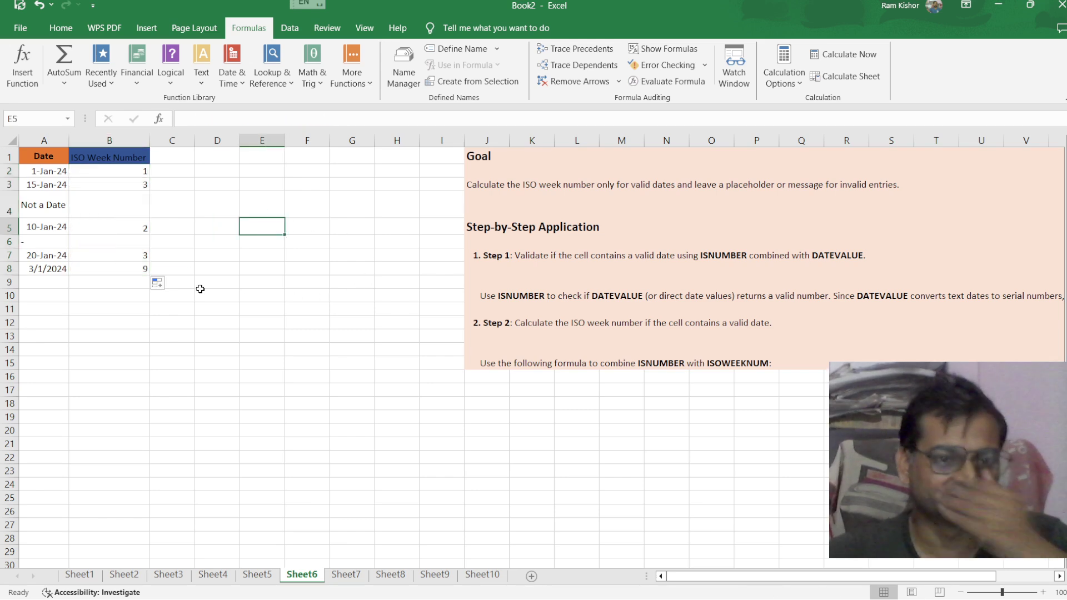
click(323, 291)
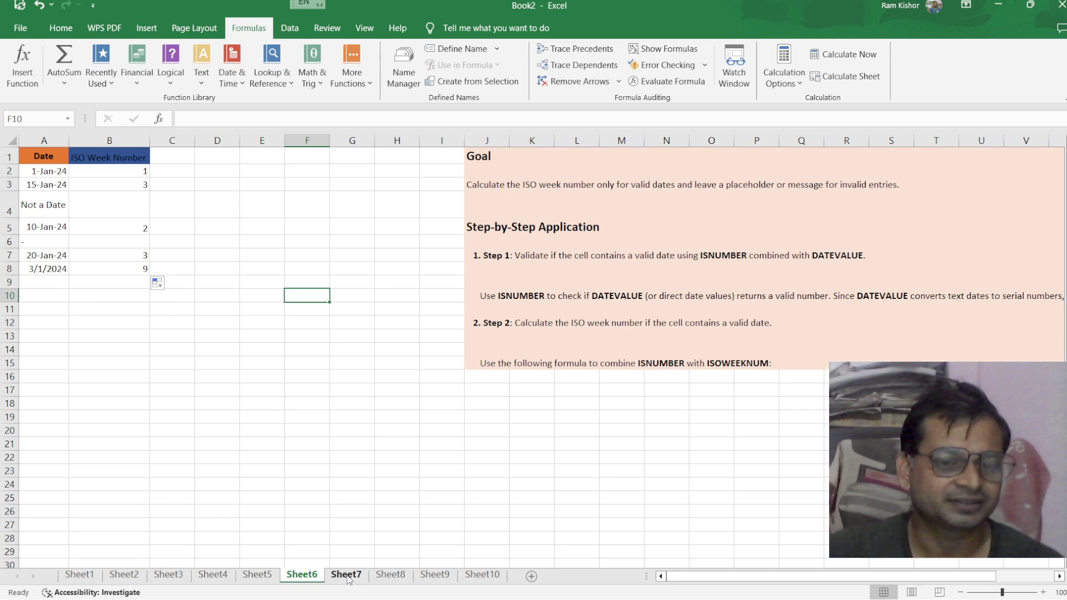
Go to Sheet7 and begin a formula with = in cell B2
click(348, 576)
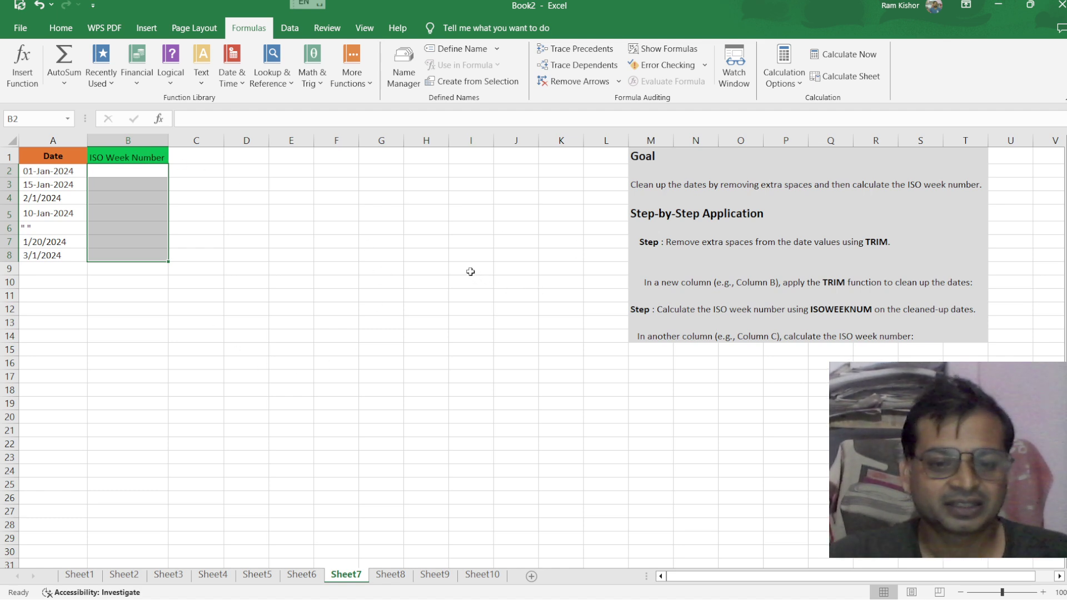
click(127, 176)
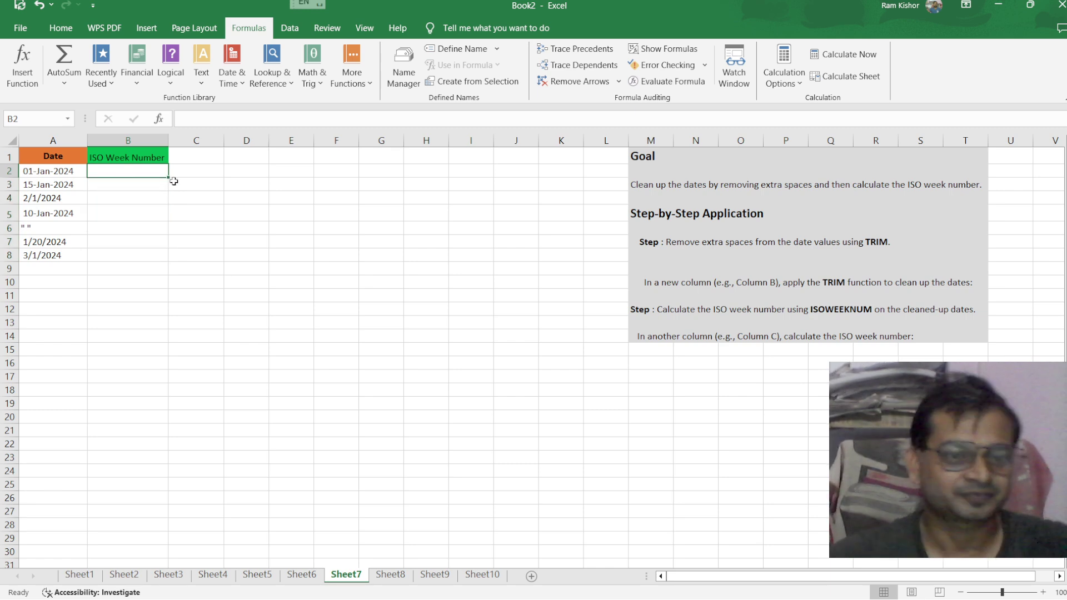
text(=)
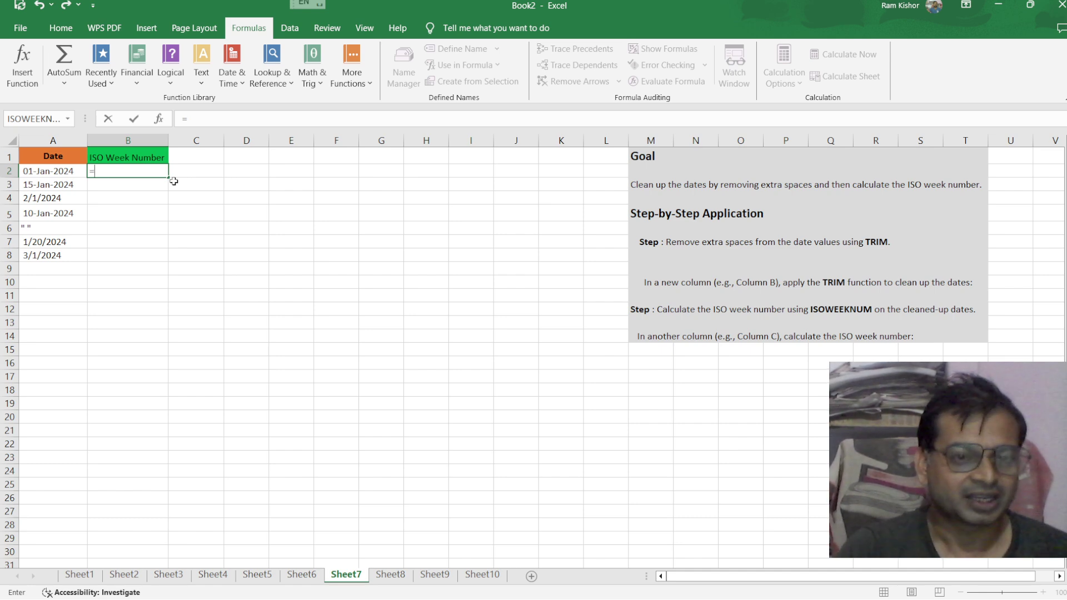
Enter =IF(ISNUMBER(DATEVALUE(TRIM(A2))), in B2 as the date-validity test
text(i)
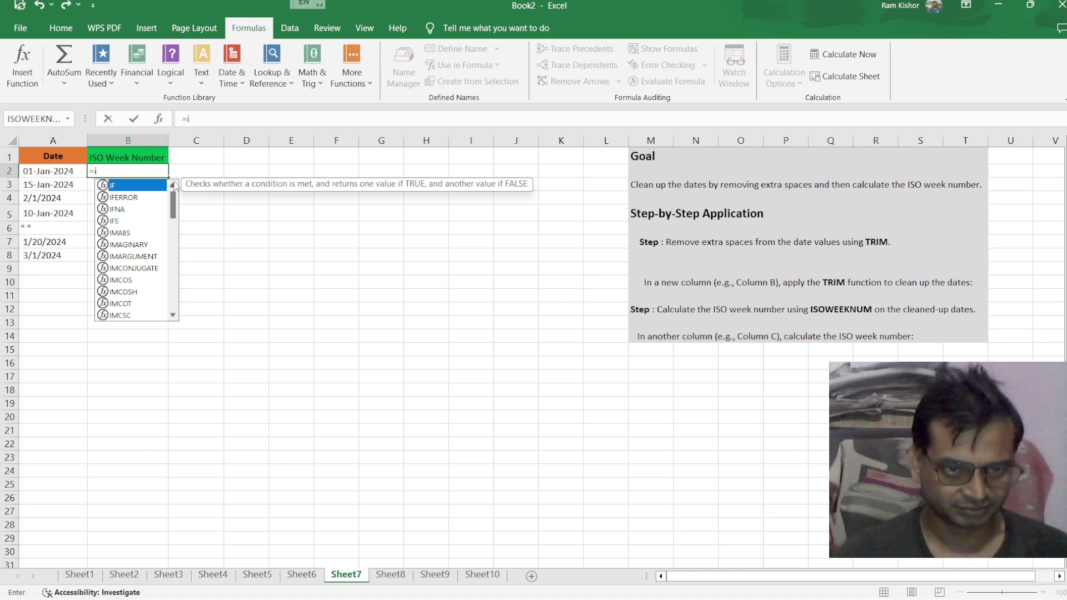
double_click(129, 188)
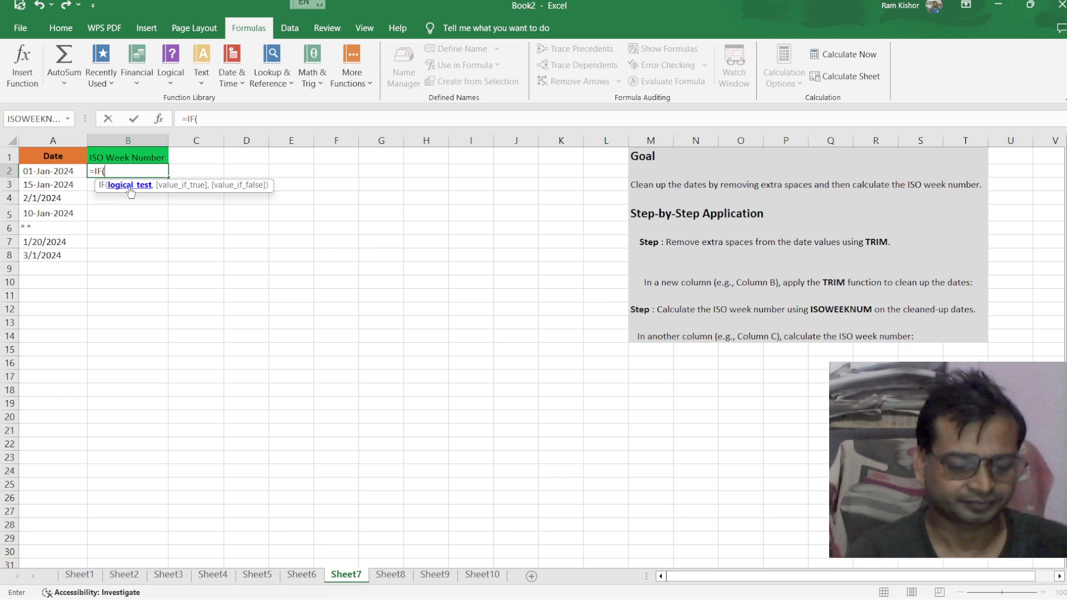
text(isn)
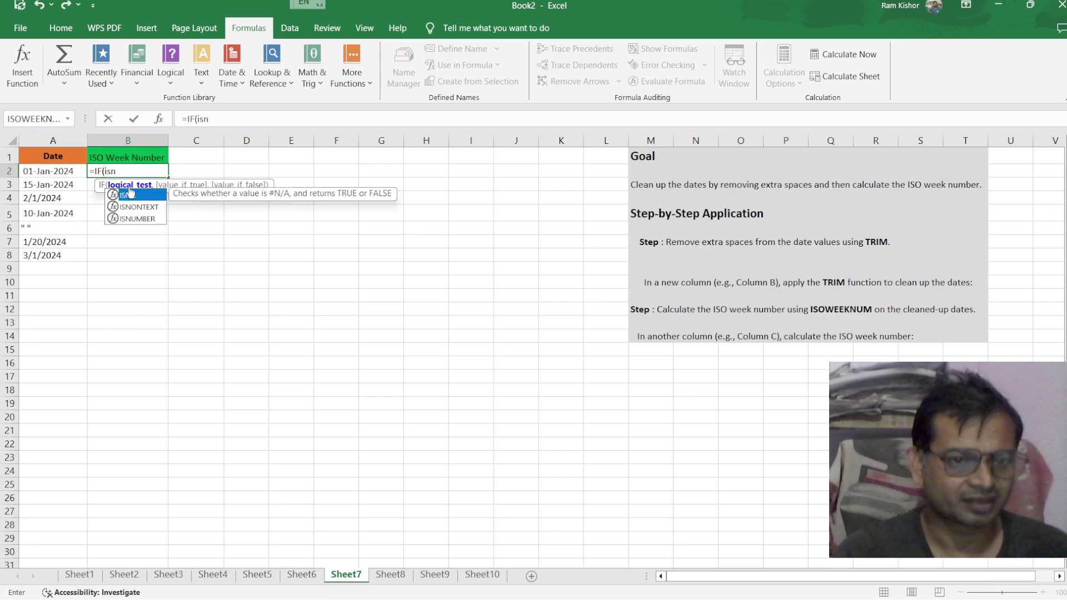
double_click(139, 218)
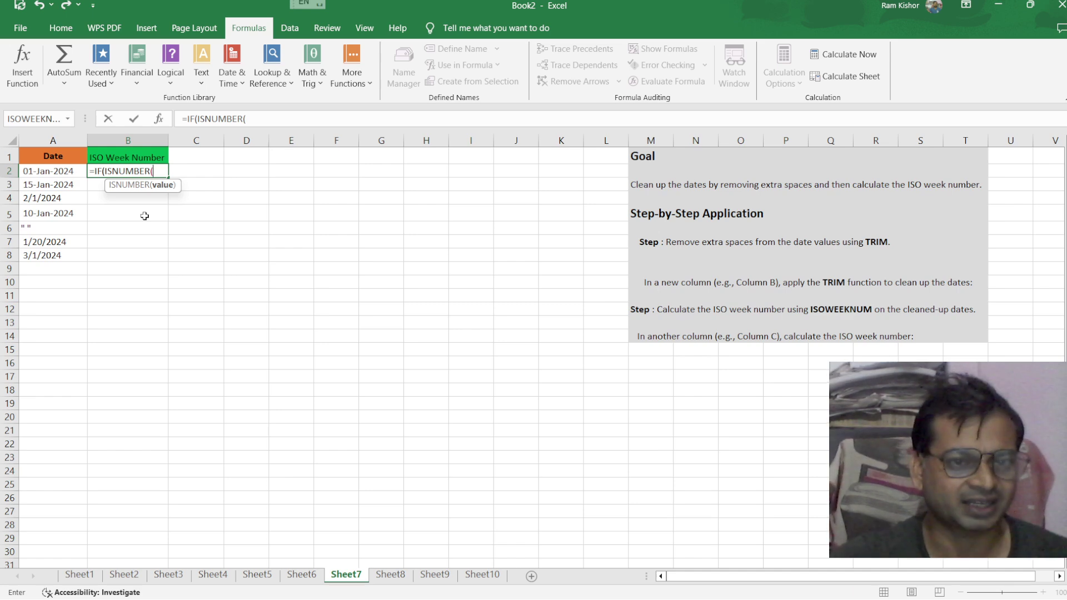
text(da)
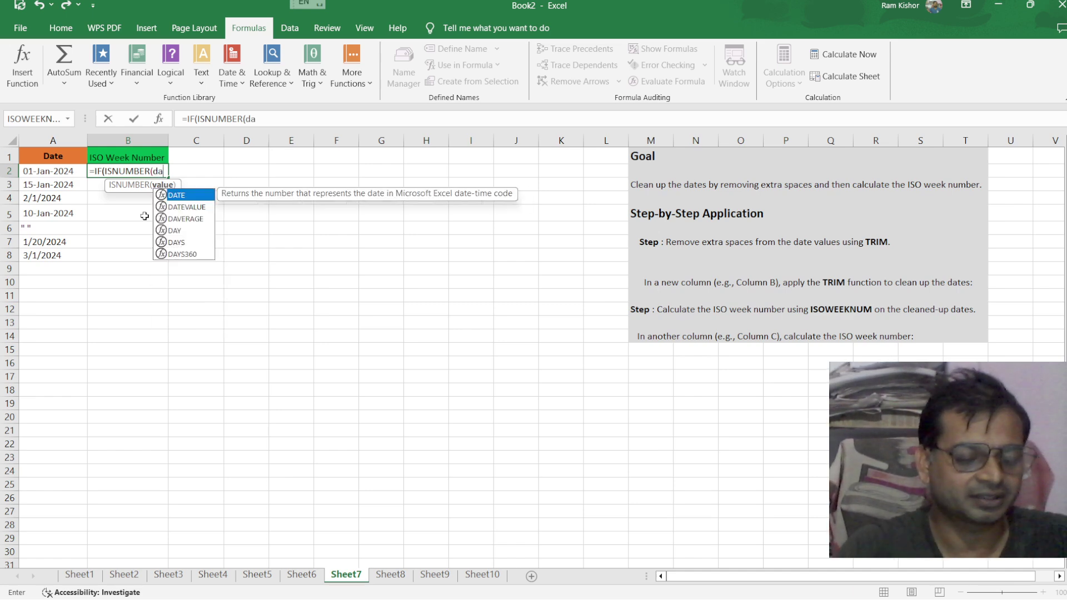
text(t)
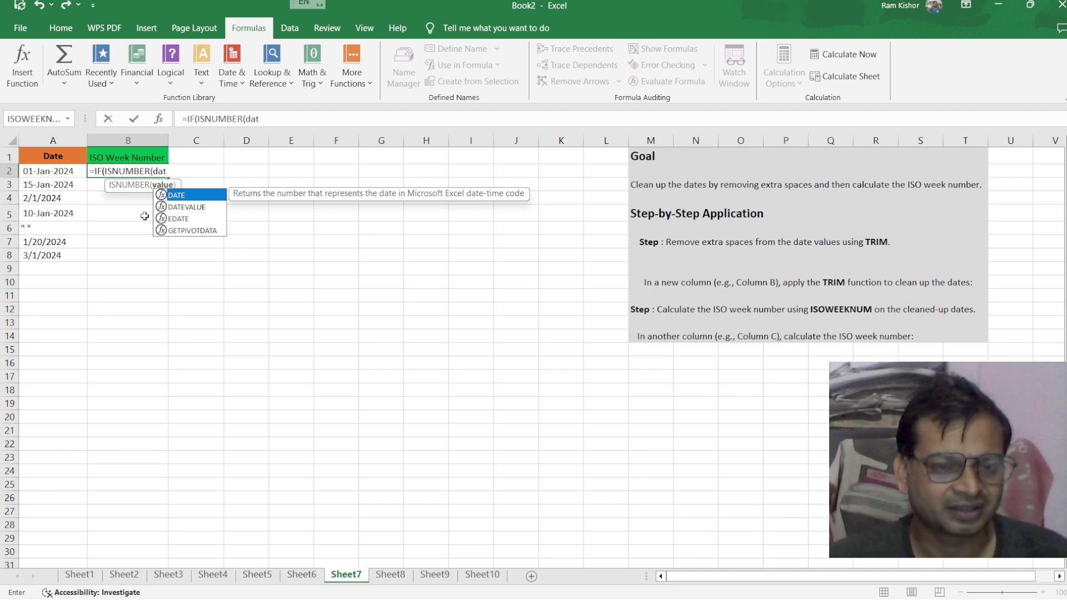
double_click(198, 209)
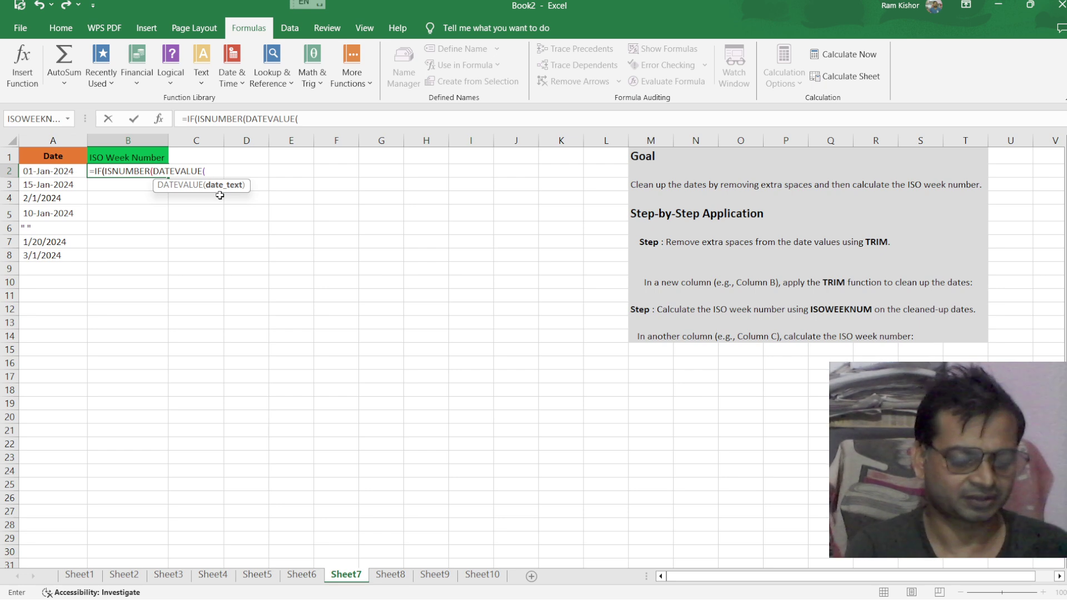
text(tr)
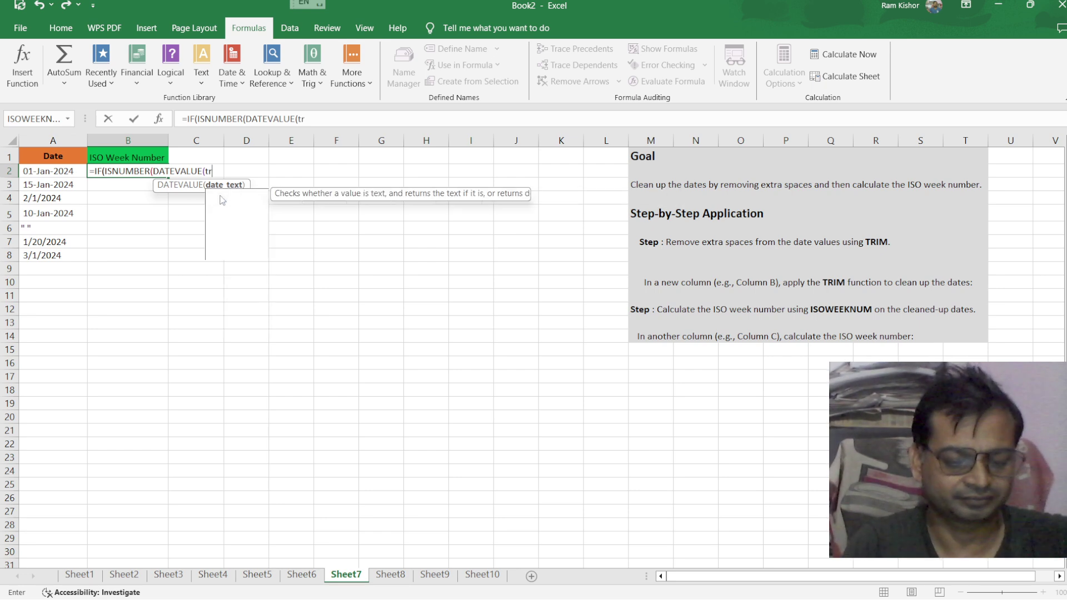
text(i)
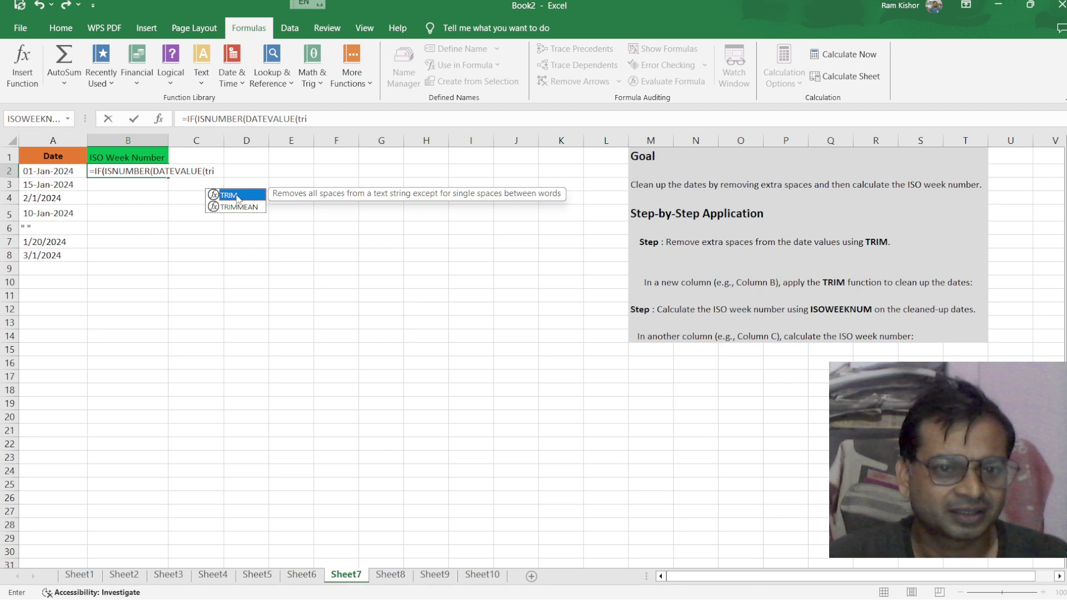
double_click(238, 197)
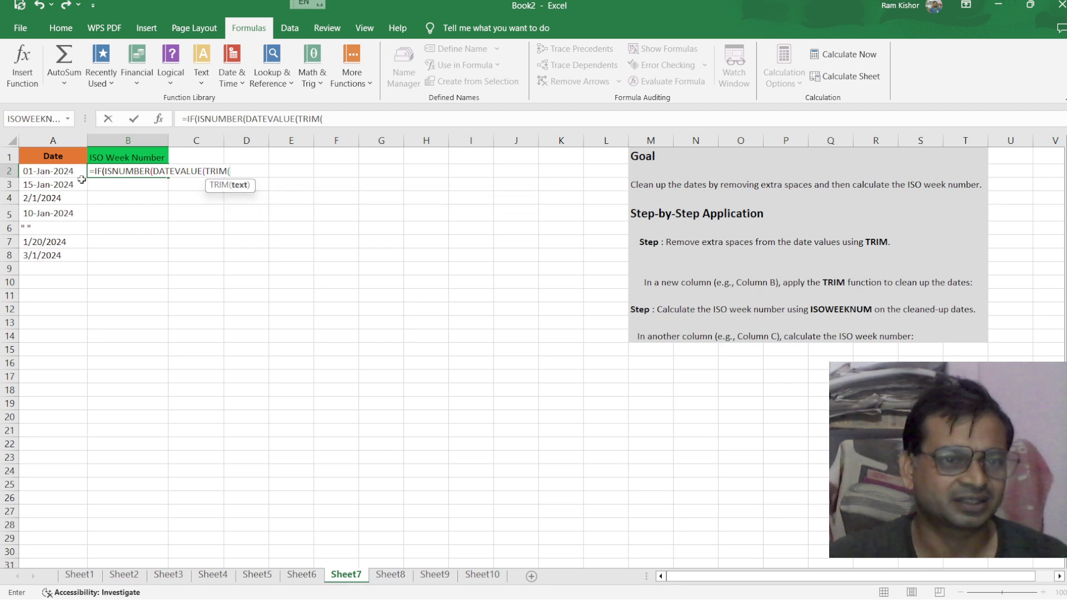
click(53, 171)
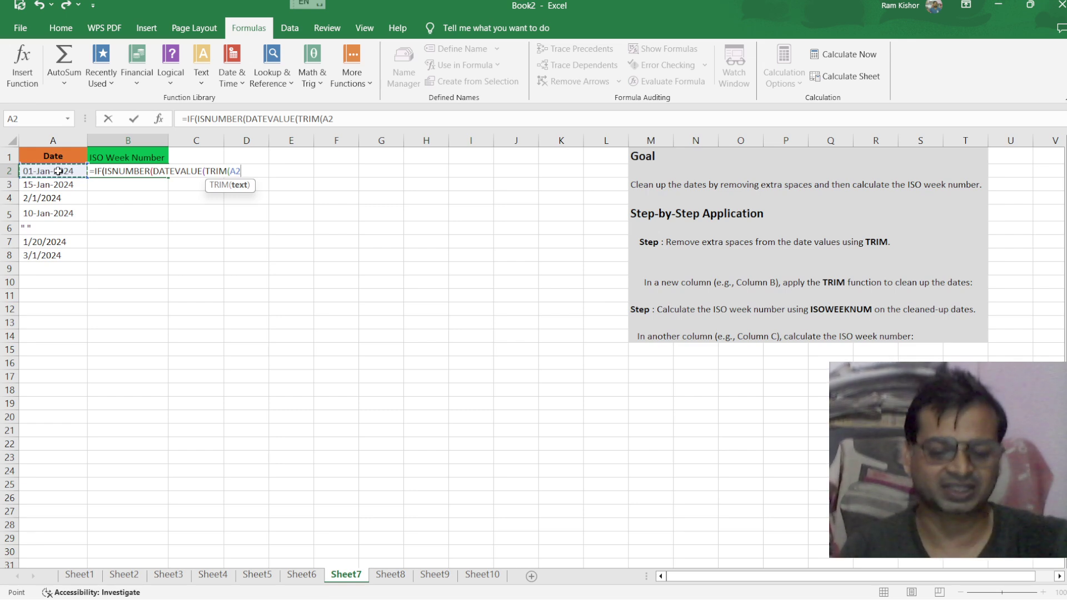
text())
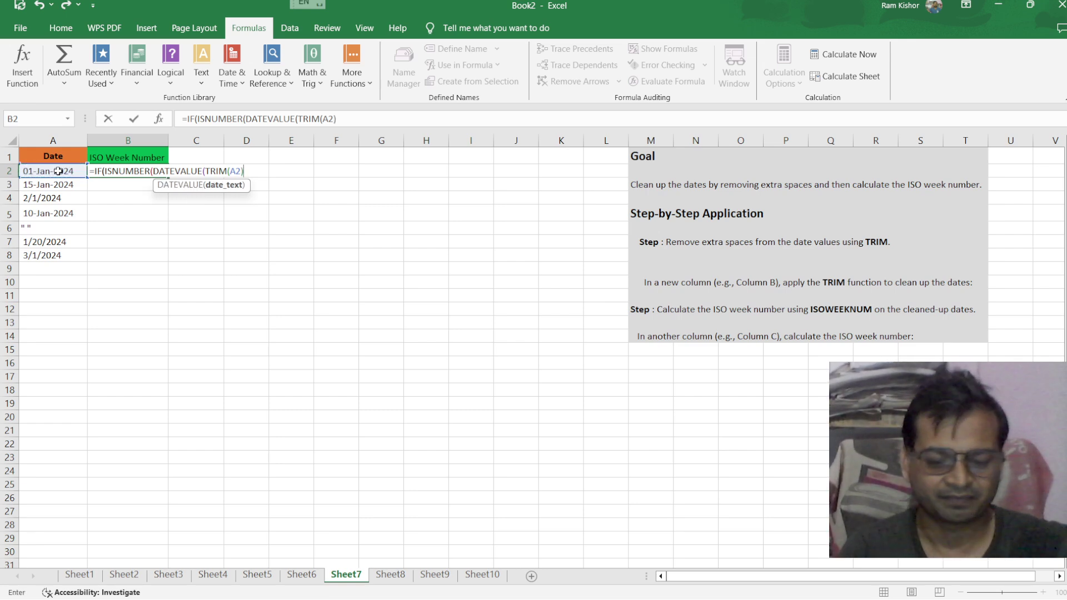
text())
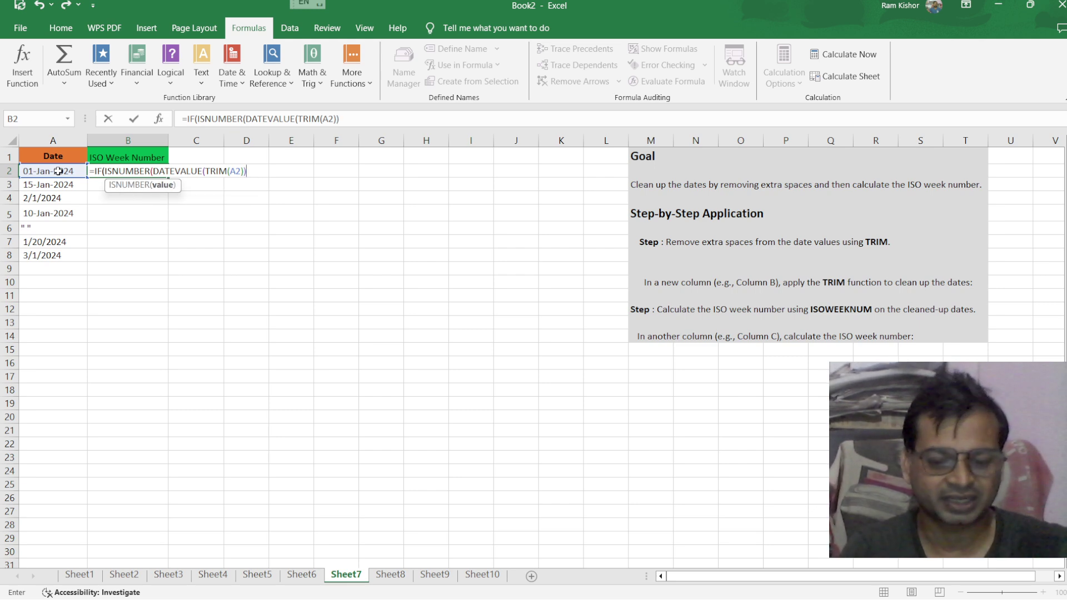
text())
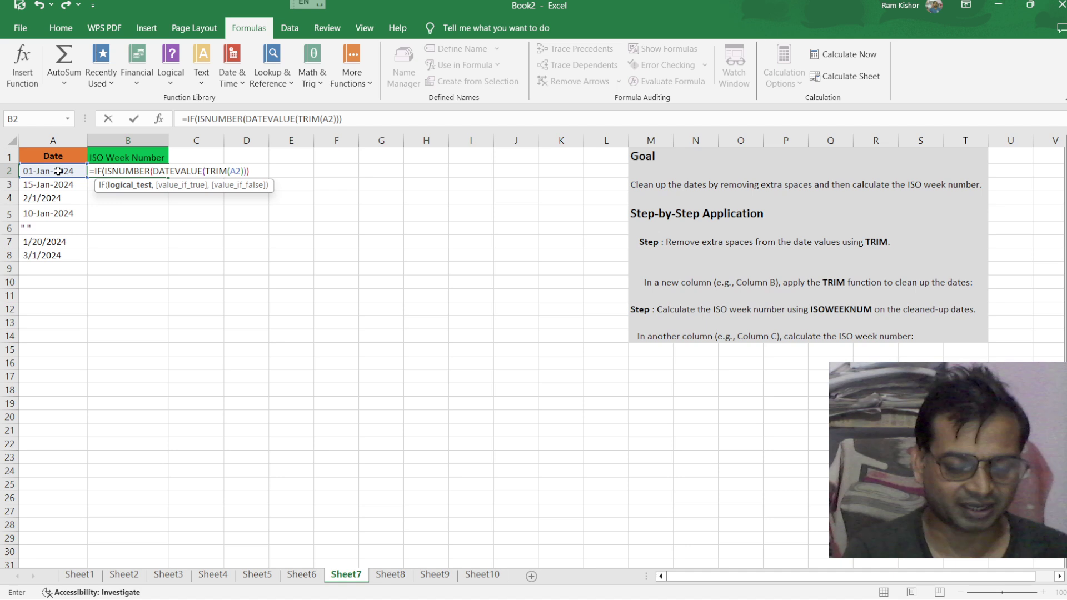
text(,)
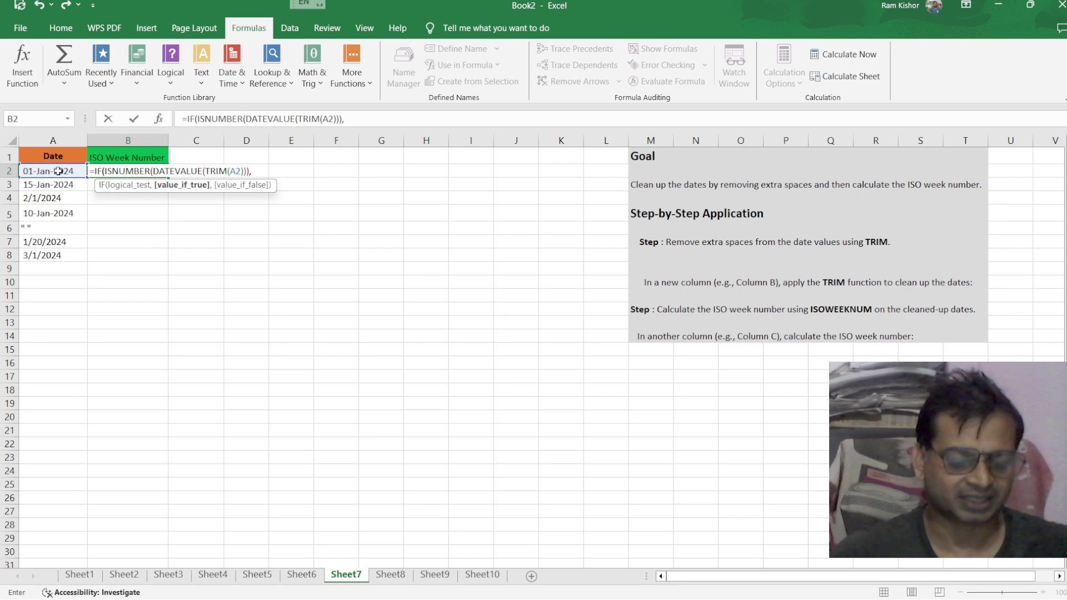
Finish B2 with ISOWEEKNUM(DATEVALUE(TRIM(A2))) if true and "Invalid Date" otherwise, and commit
text(i)
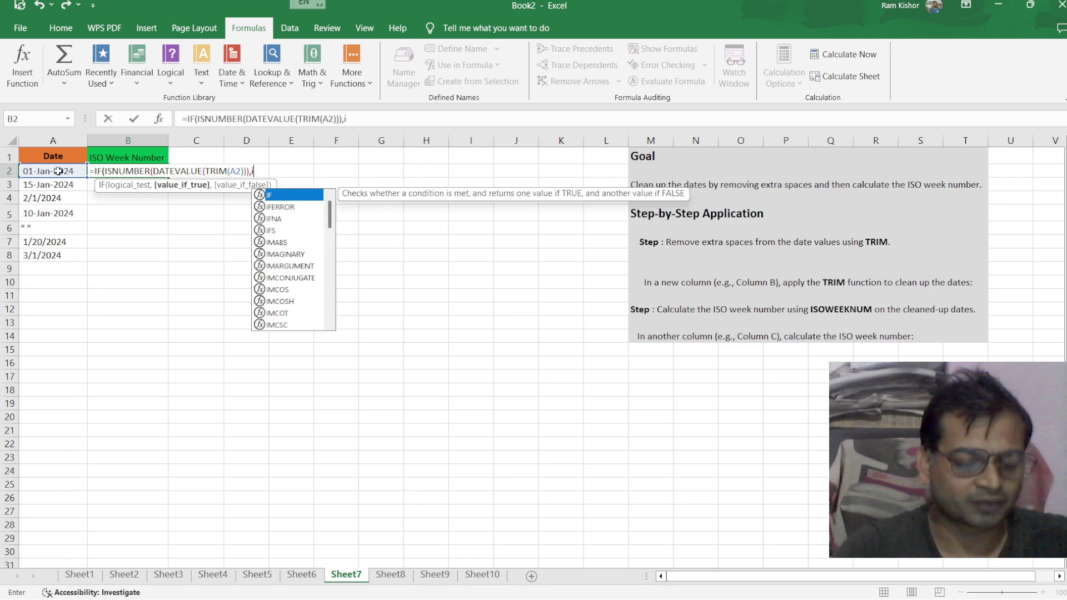
text(so)
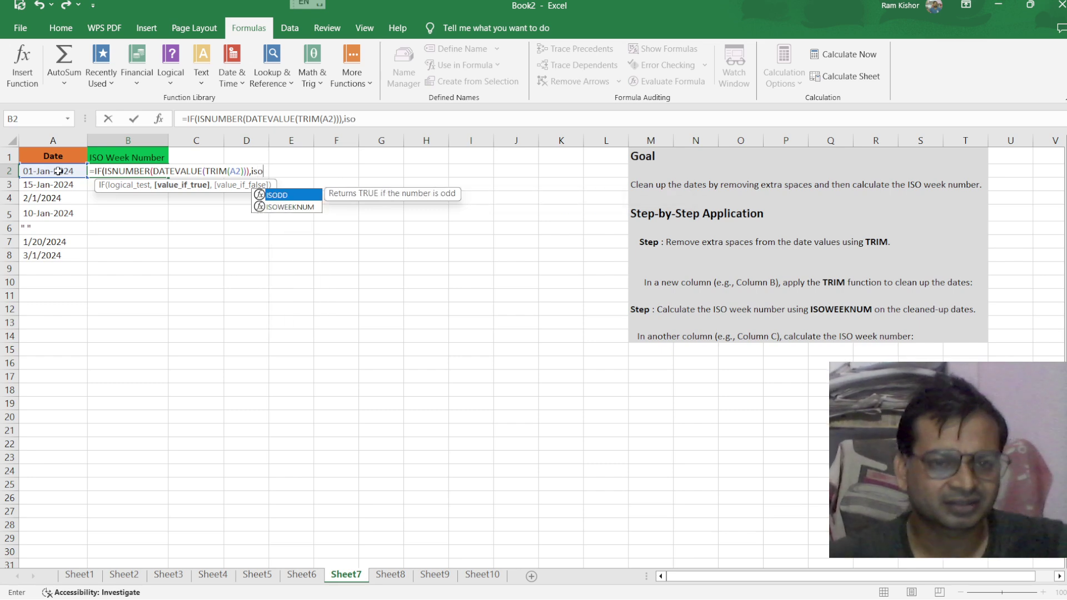
click(291, 210)
double_click(292, 208)
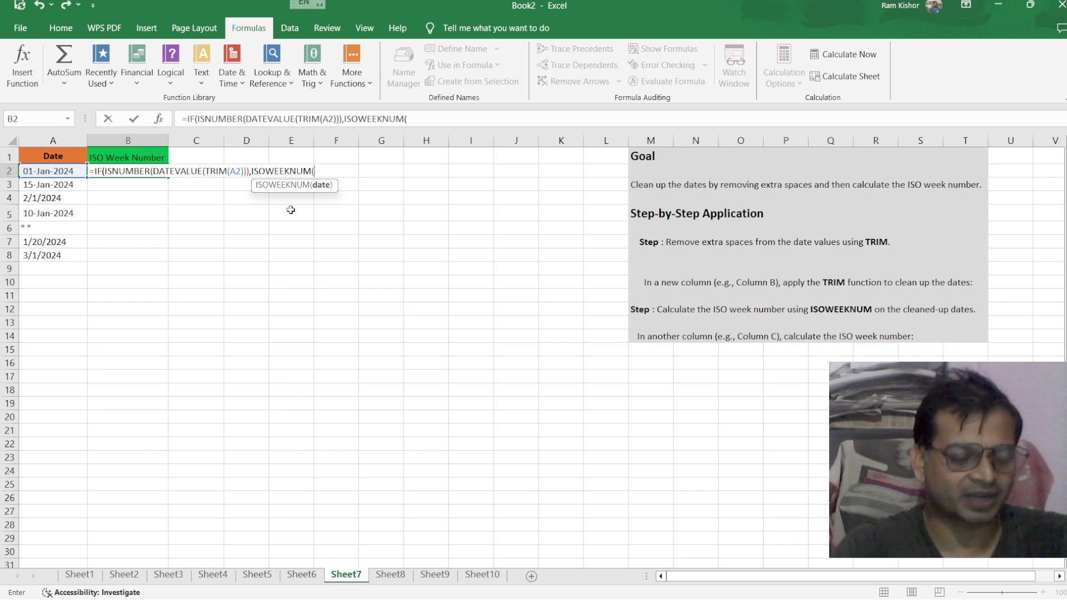
text(dat)
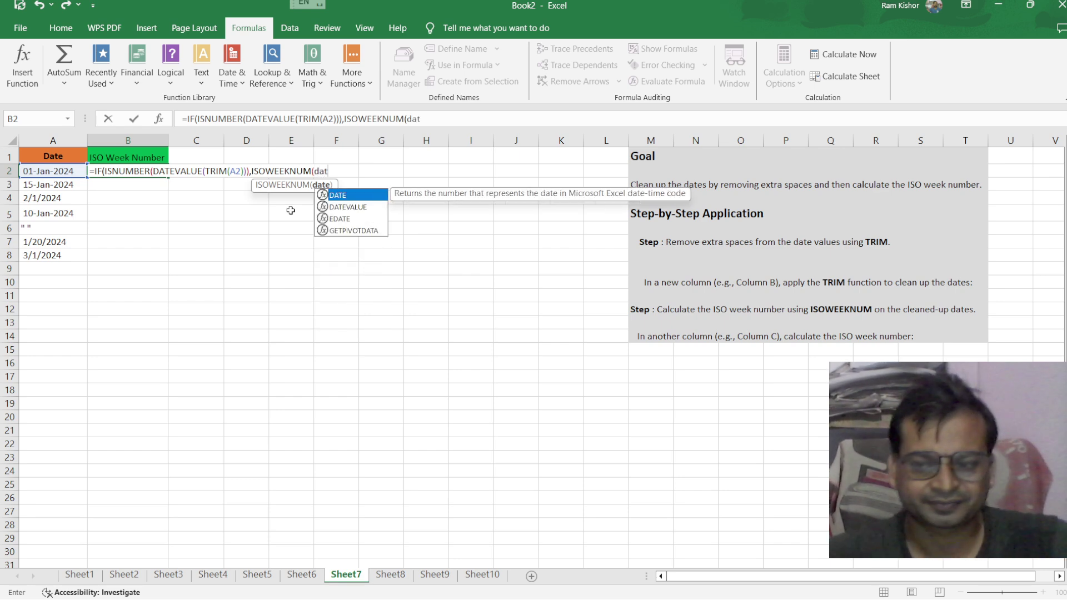
double_click(362, 207)
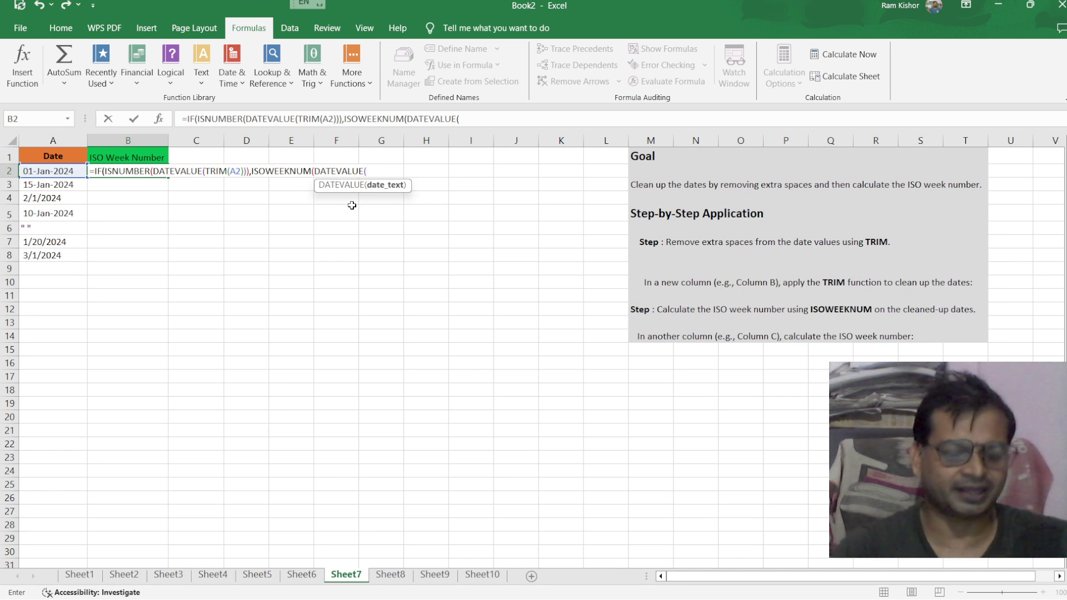
text(t)
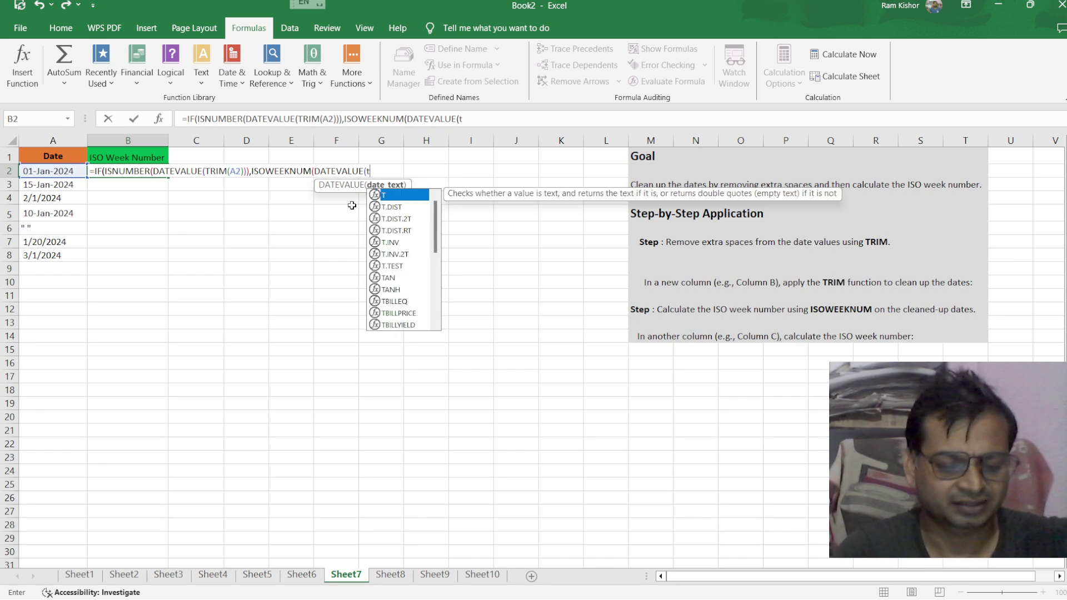
text(ri)
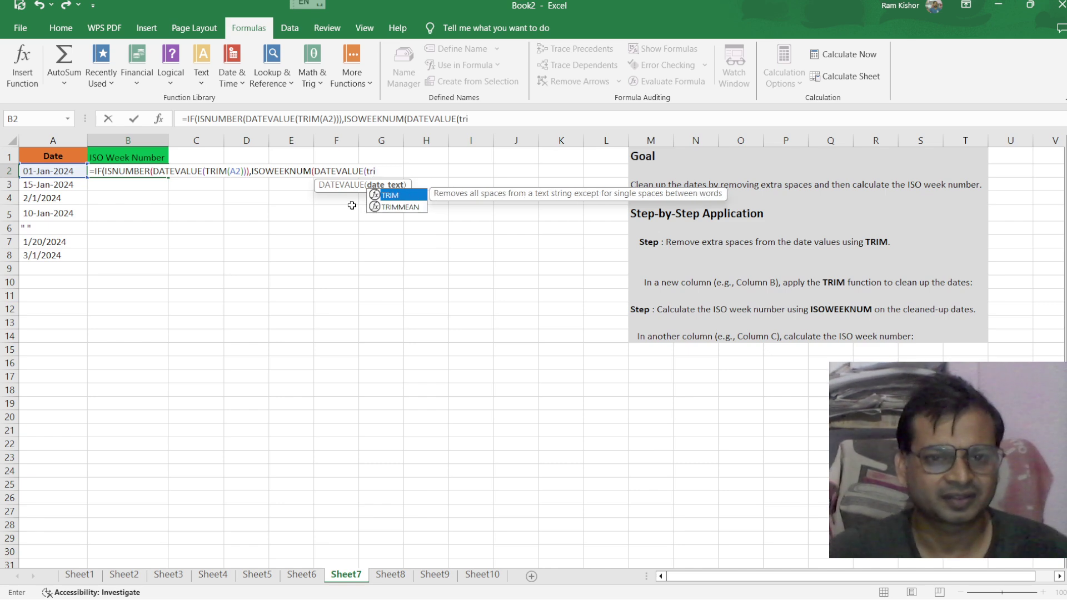
double_click(394, 196)
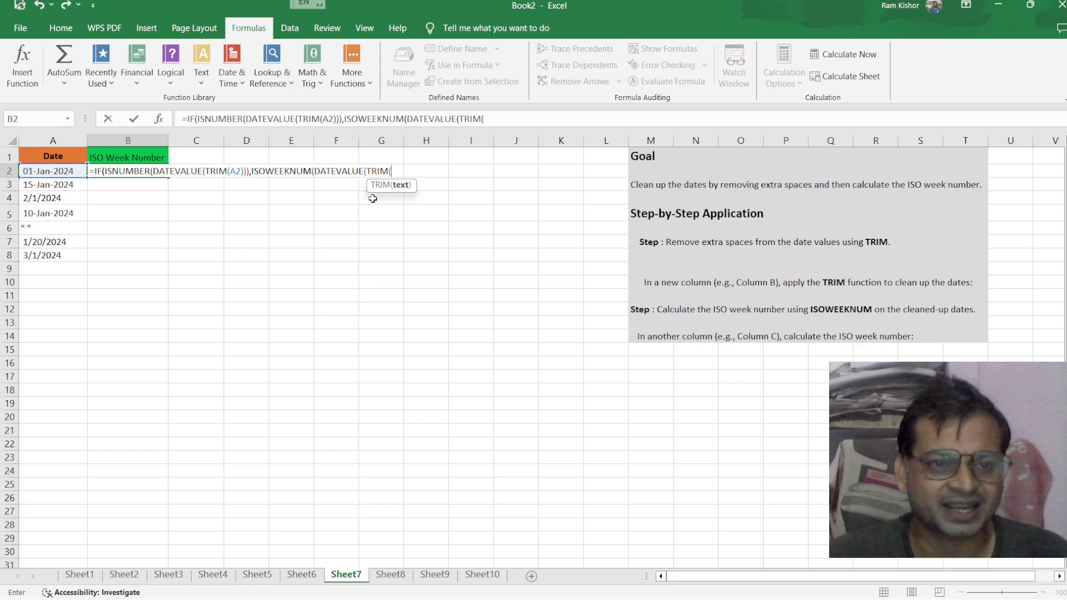
click(71, 167)
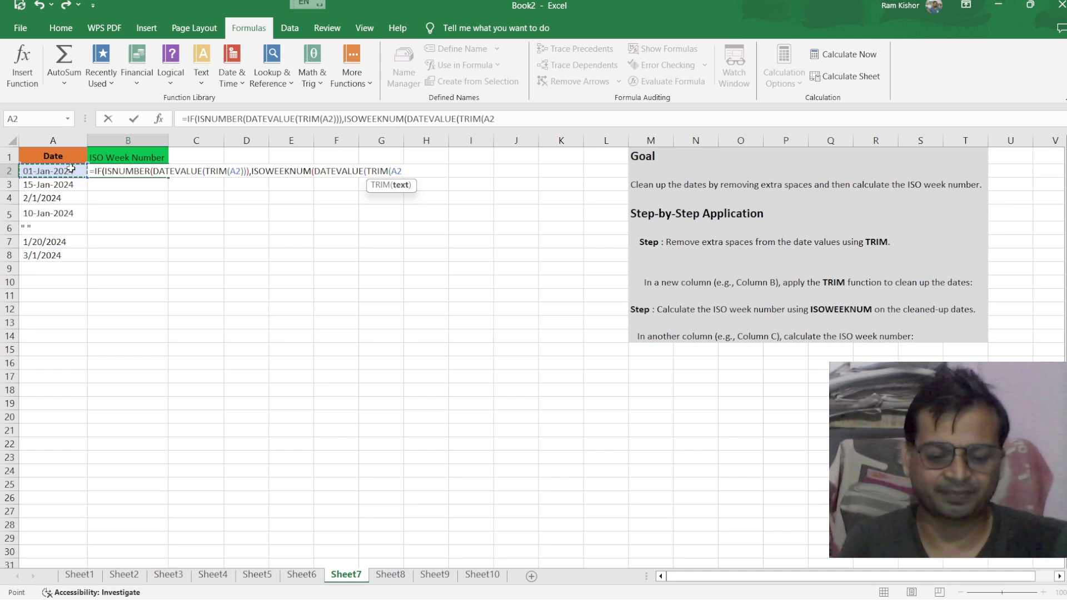
text()))
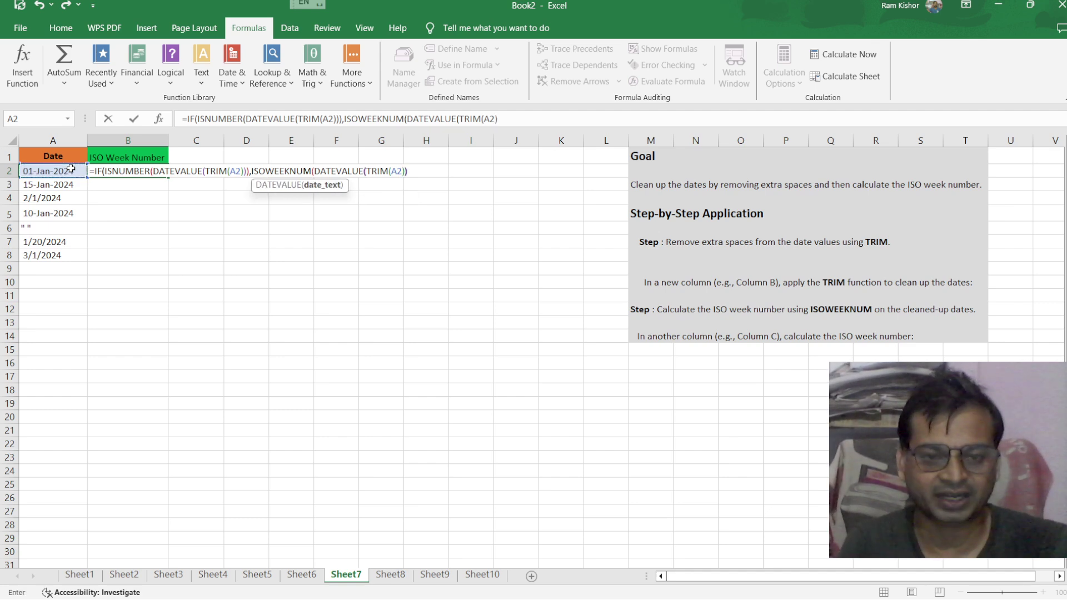
text())
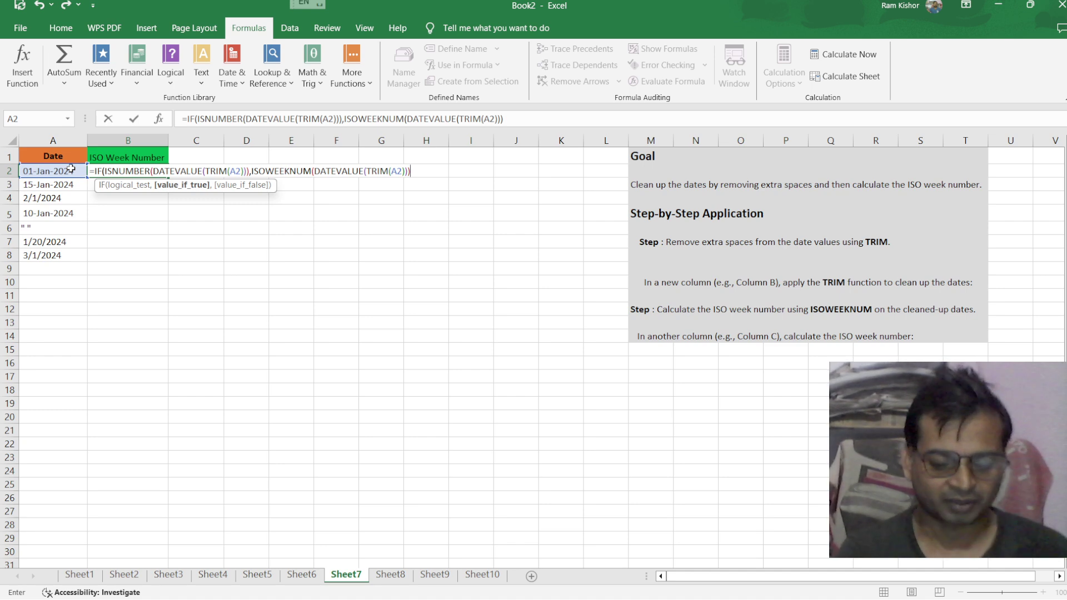
text(,)
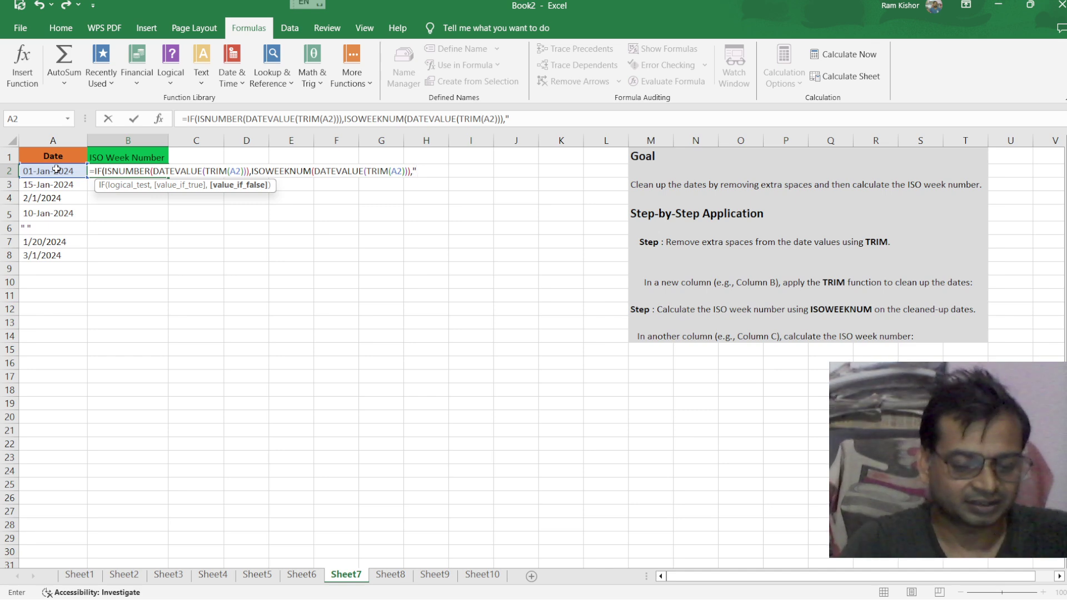
text(I)
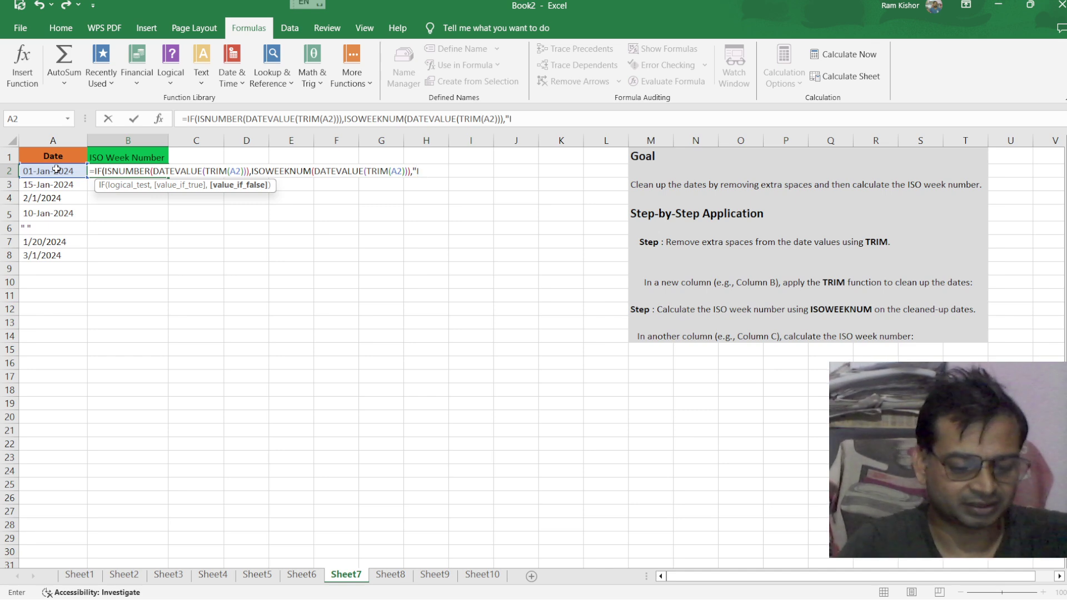
text(nvali)
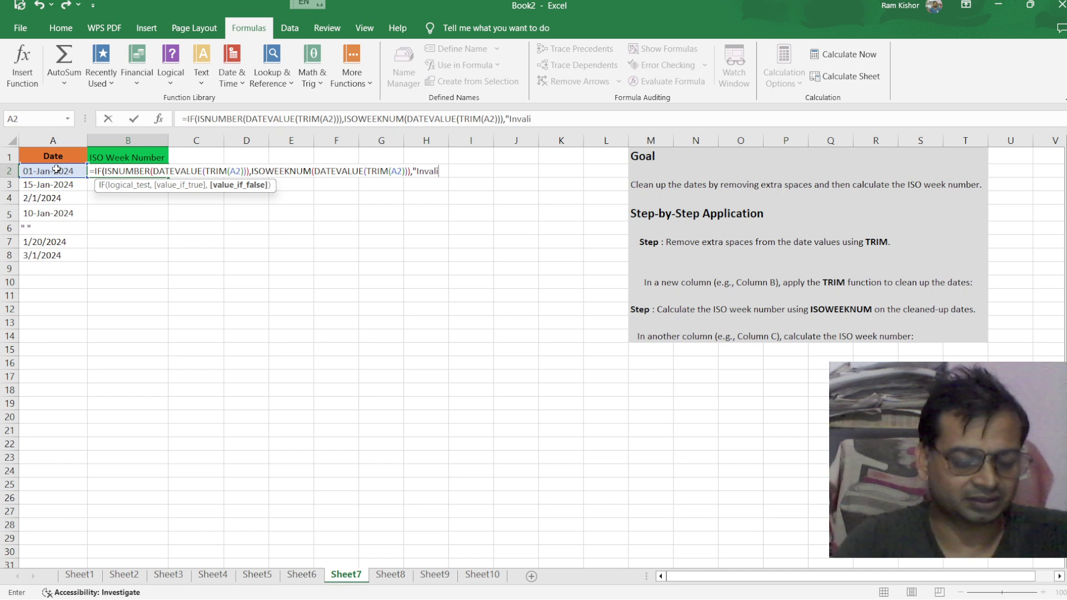
text(d Date")
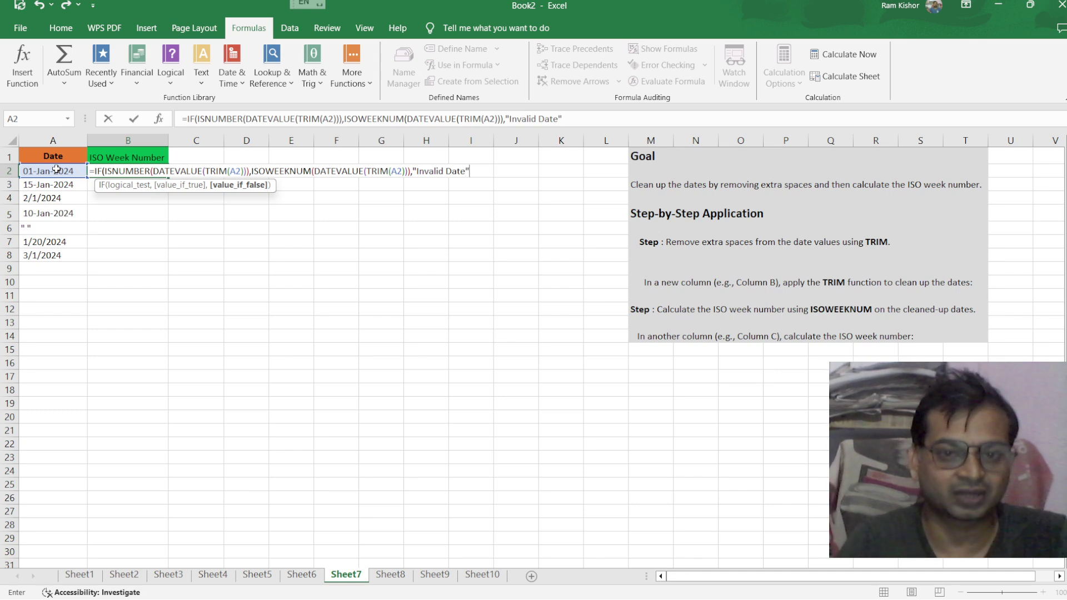
text())
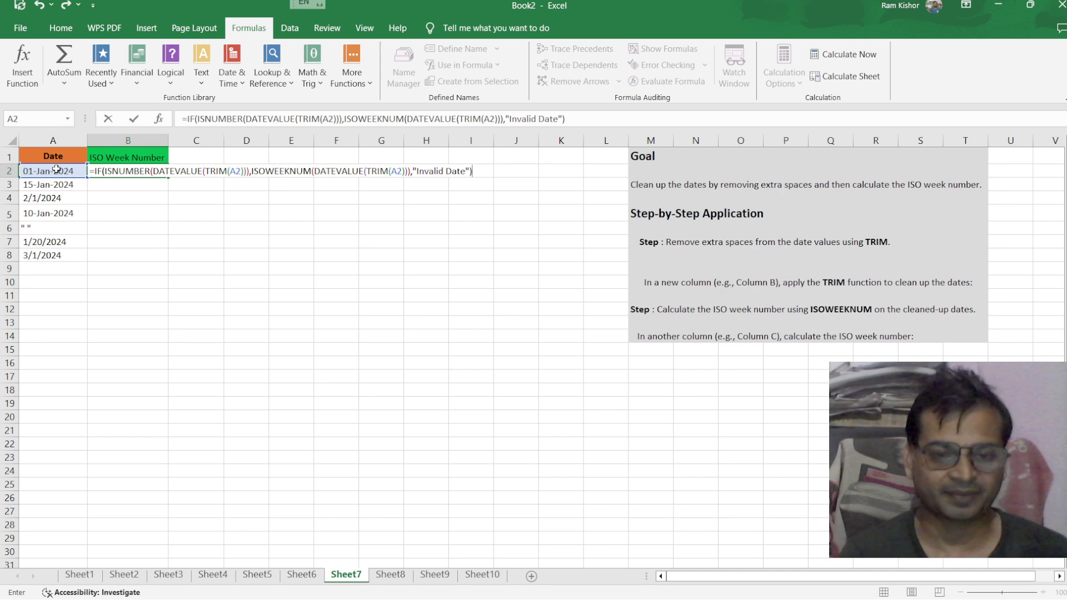
key(Return)
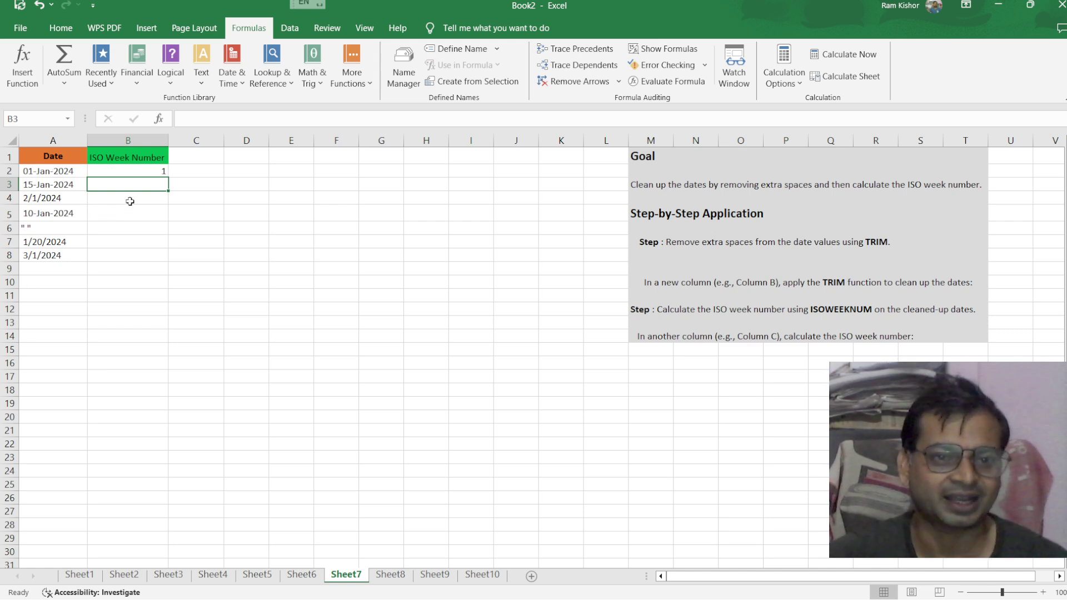
Fill the B2 formula down to B8, giving 1, 3, 5, 2, Invalid Date, 3 and 9
click(147, 172)
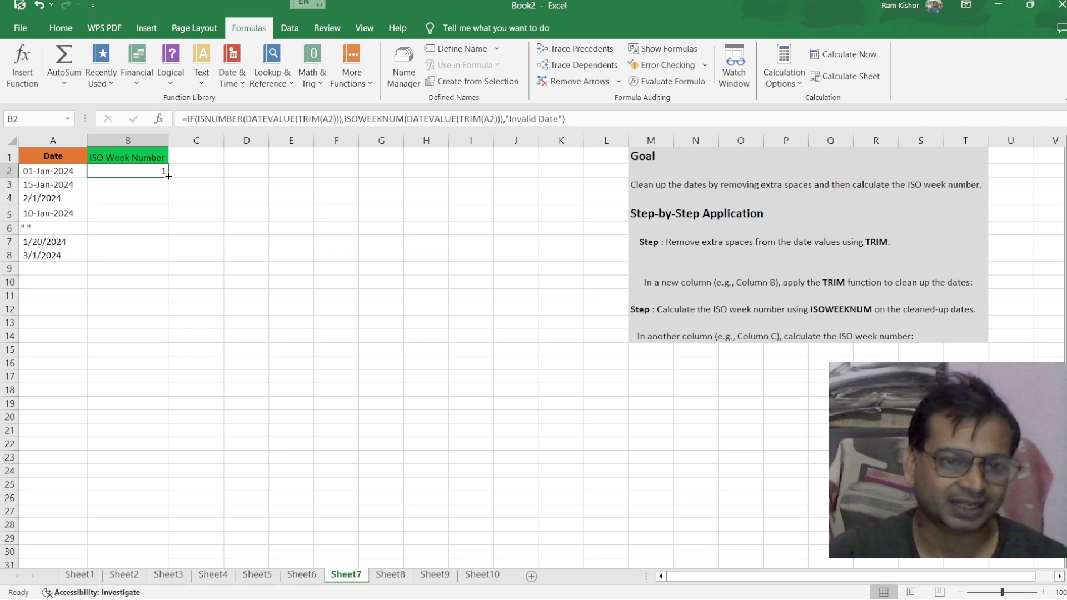
double_click(168, 176)
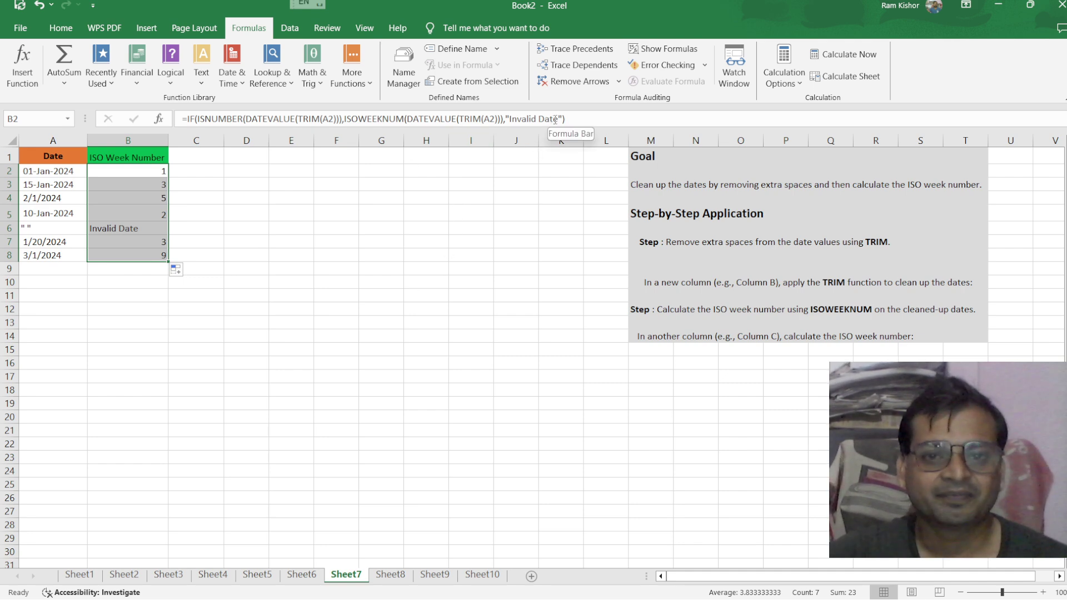
click(143, 171)
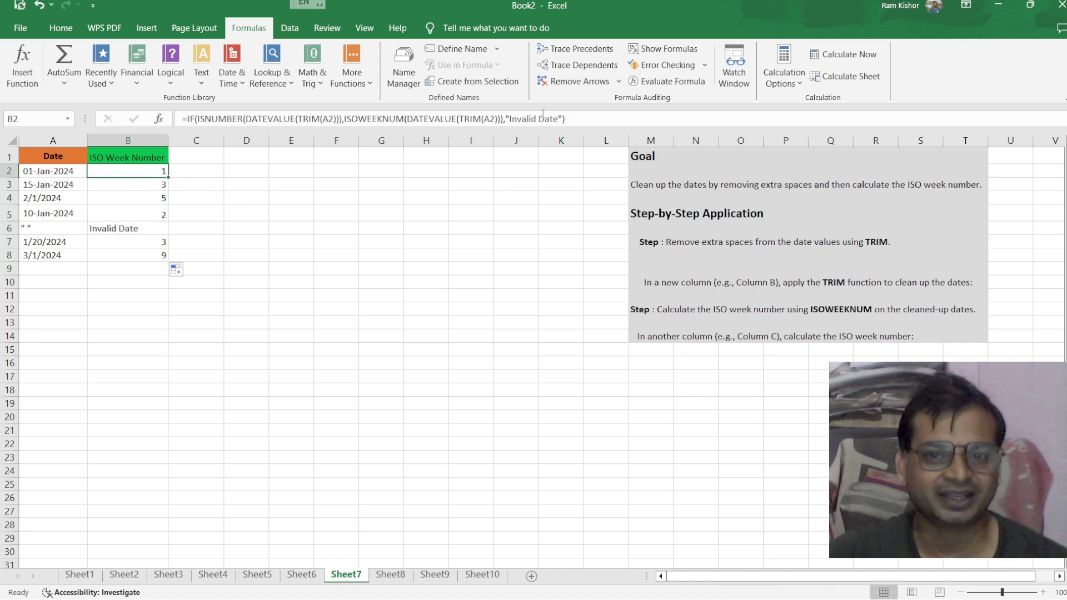
Change B2's fallback from "Invalid Date" to empty text ""
click(559, 119)
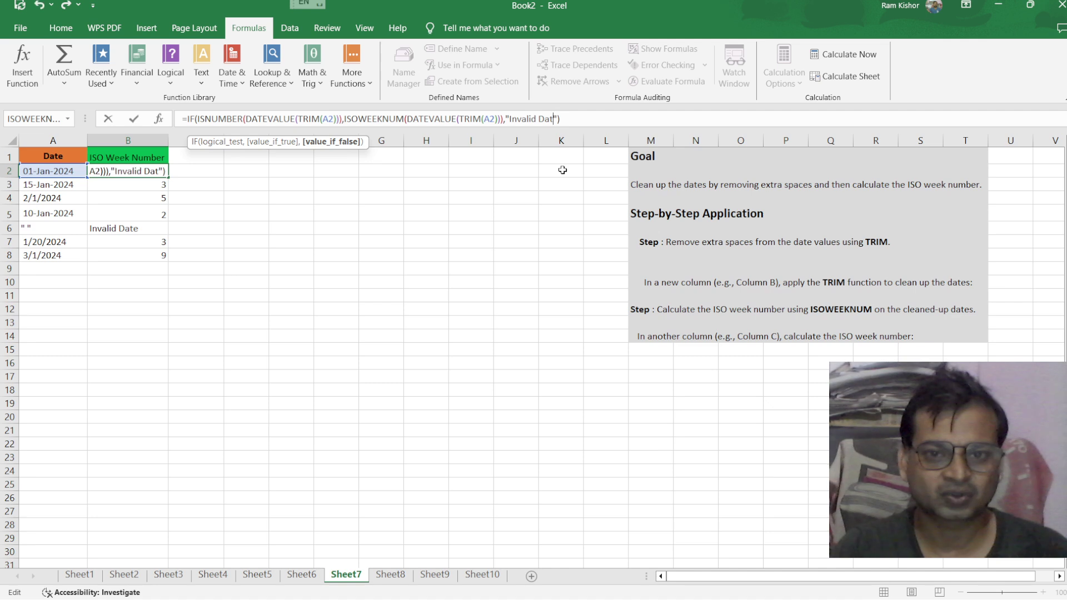
key(BackSpace)
key(BackSpace)
key(BackSpace)
key(BackSpace)
key(BackSpace)
key(BackSpace)
key(BackSpace)
key(BackSpace)
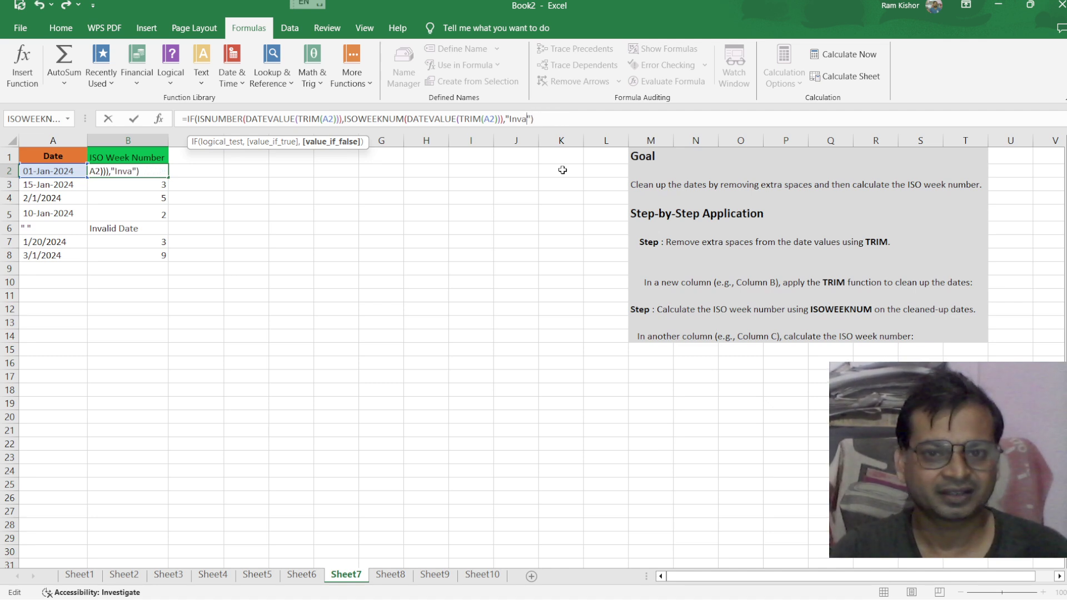
key(BackSpace)
key(BackSpace)
key(BackSpace)
key(BackSpace)
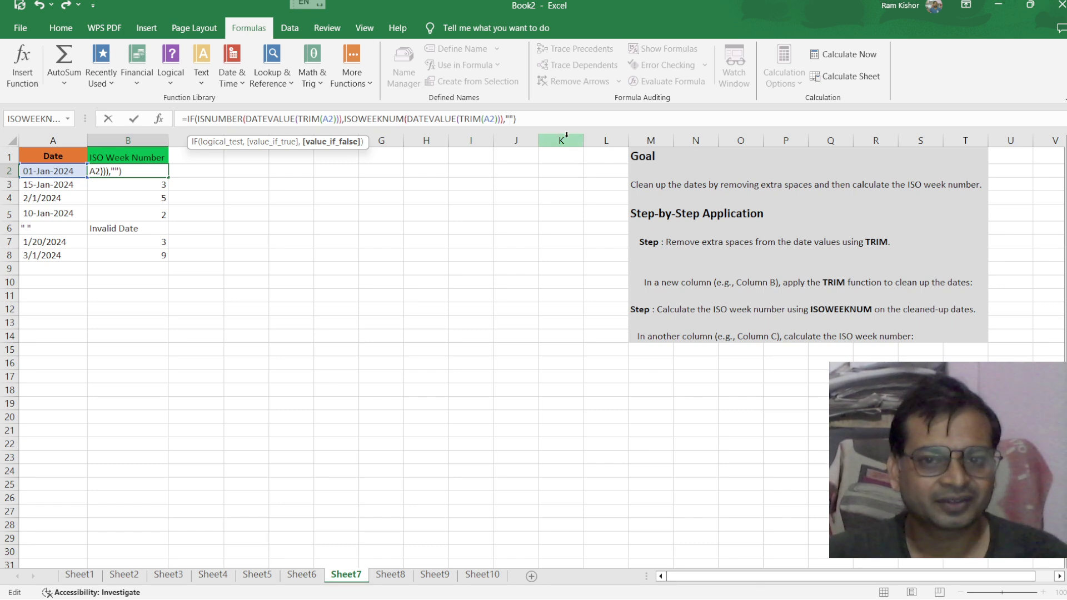
click(540, 123)
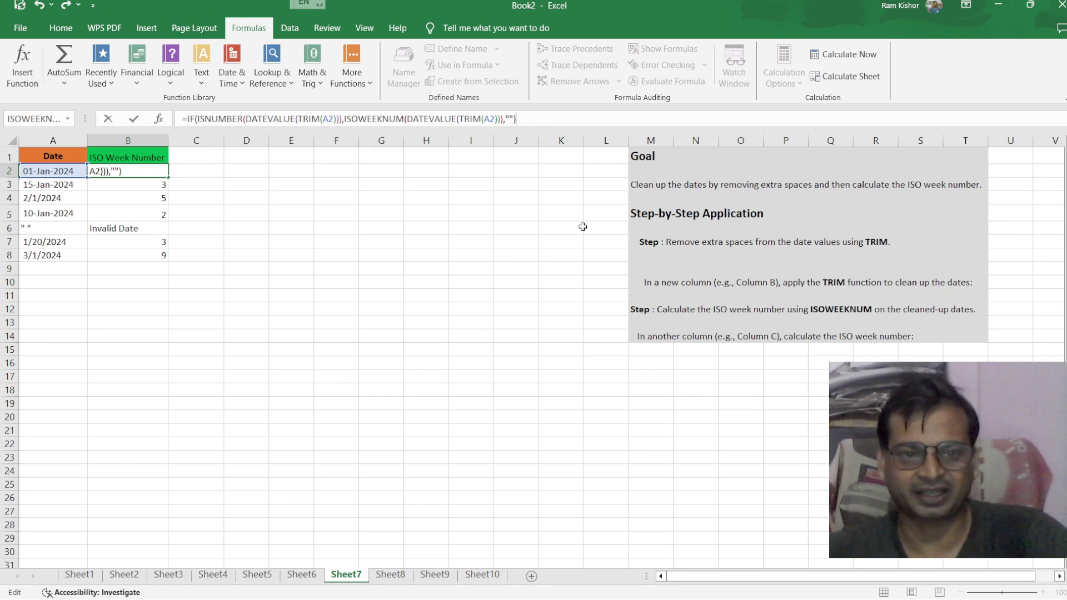
key(Return)
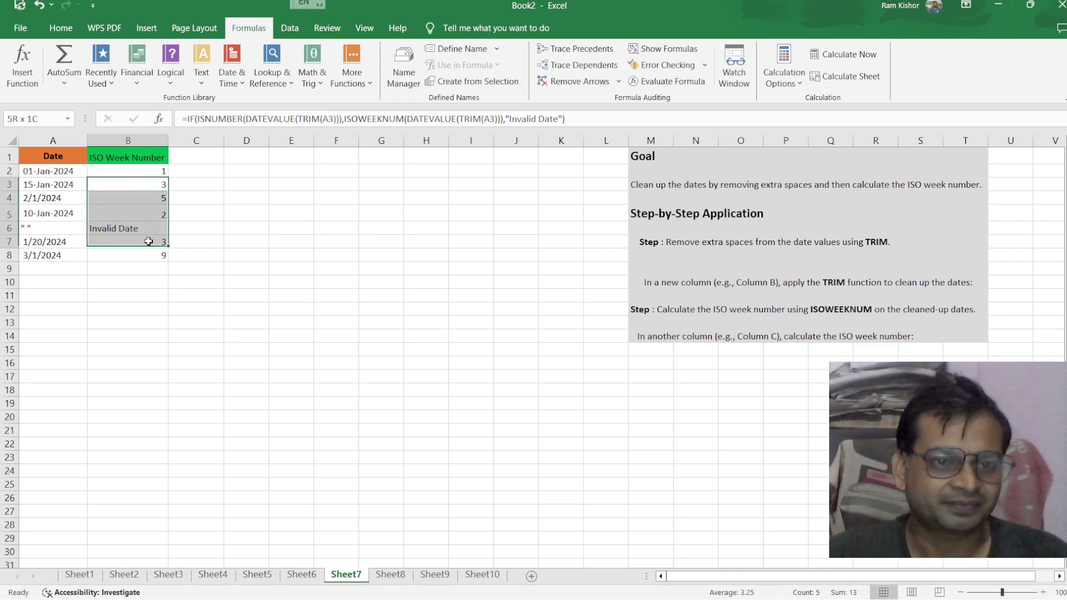
Clear the old B3:B8 results and refill the updated formula down to B8
drag(146, 185, 167, 257)
key(Delete)
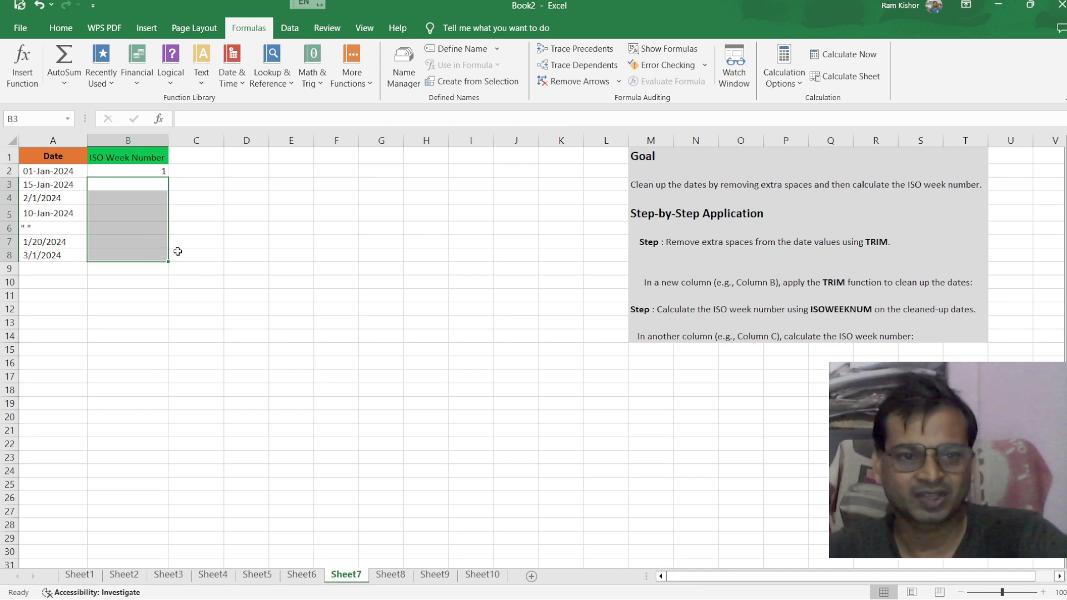
click(239, 255)
click(156, 171)
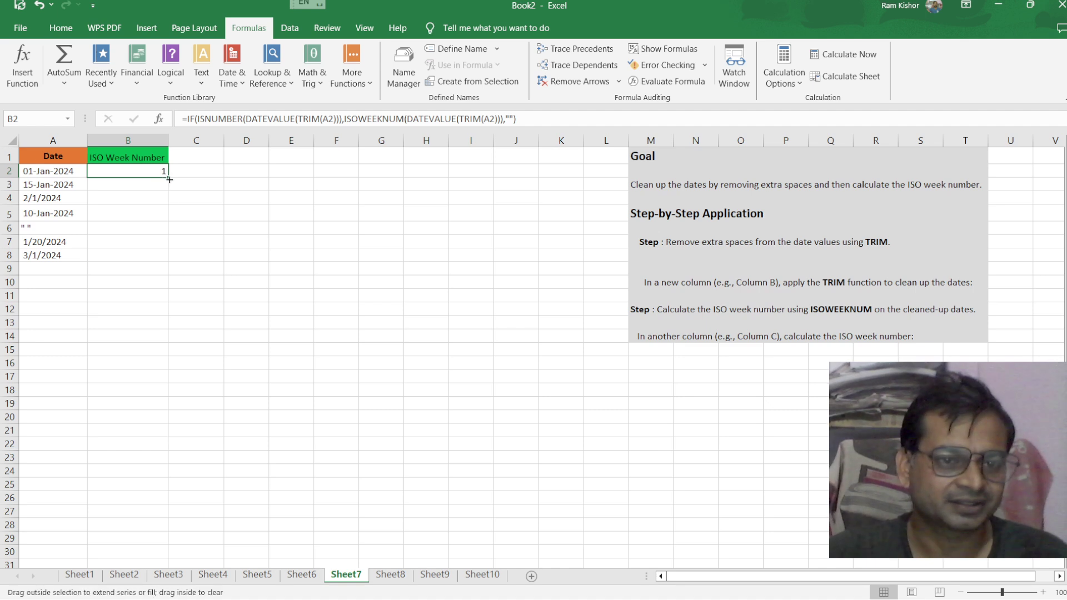
double_click(169, 179)
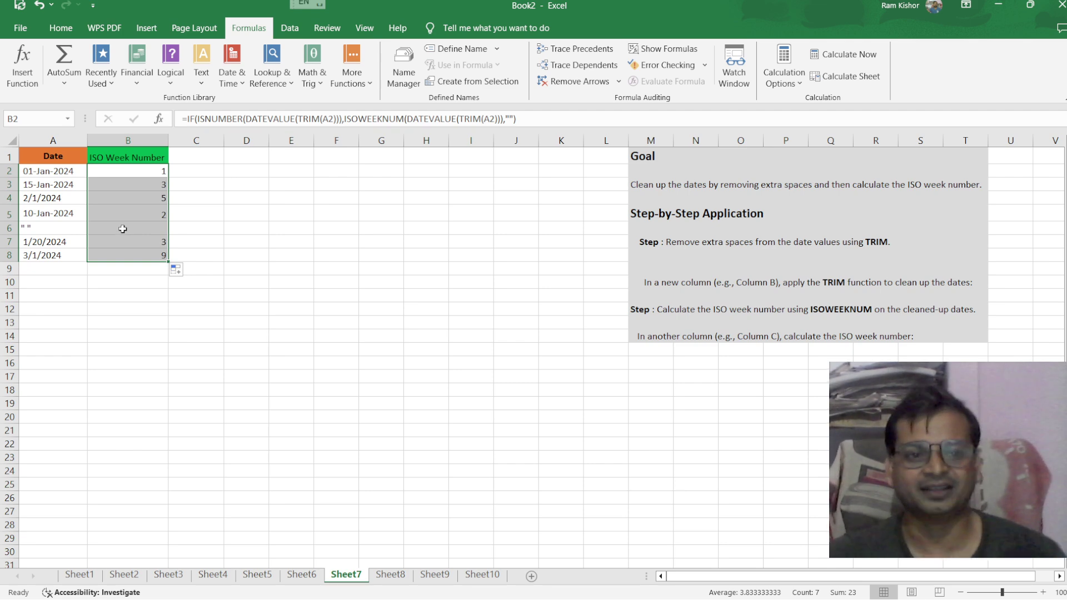
click(123, 229)
click(355, 315)
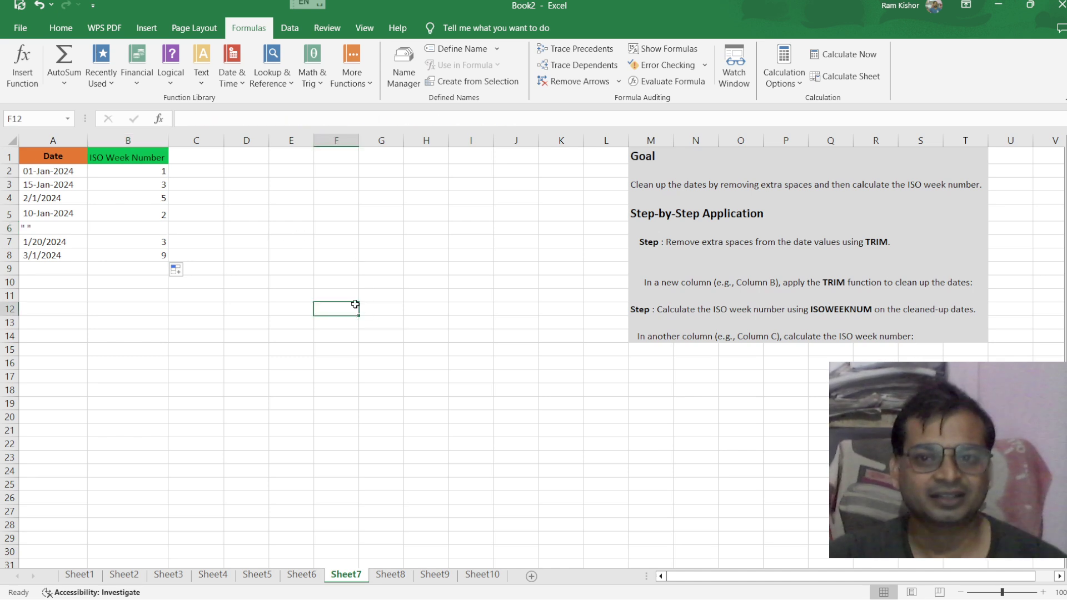
Switch to Sheet8 and select cell B2
click(393, 575)
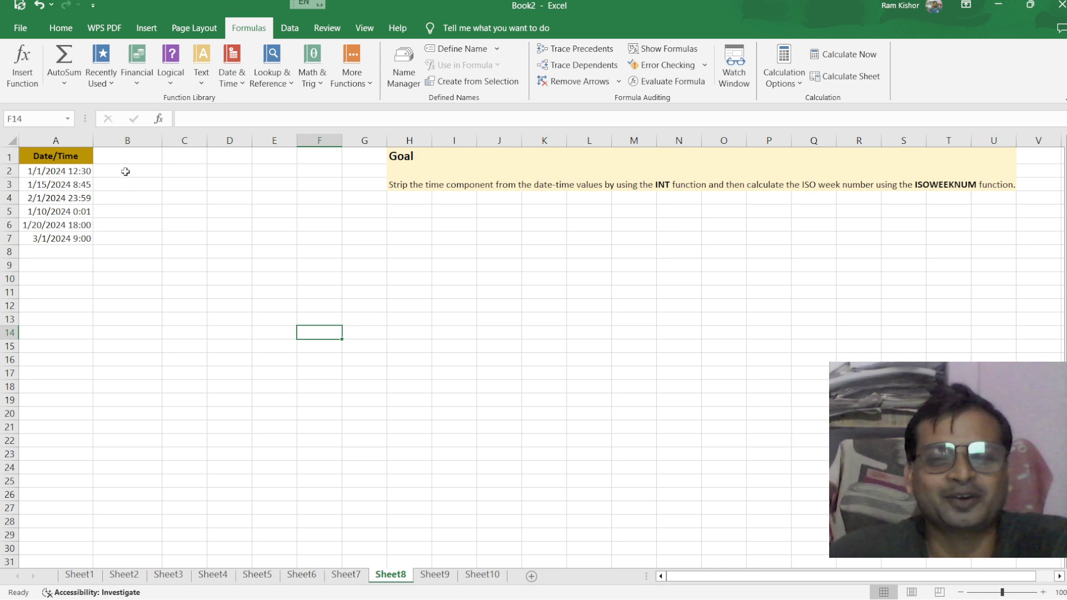
click(125, 172)
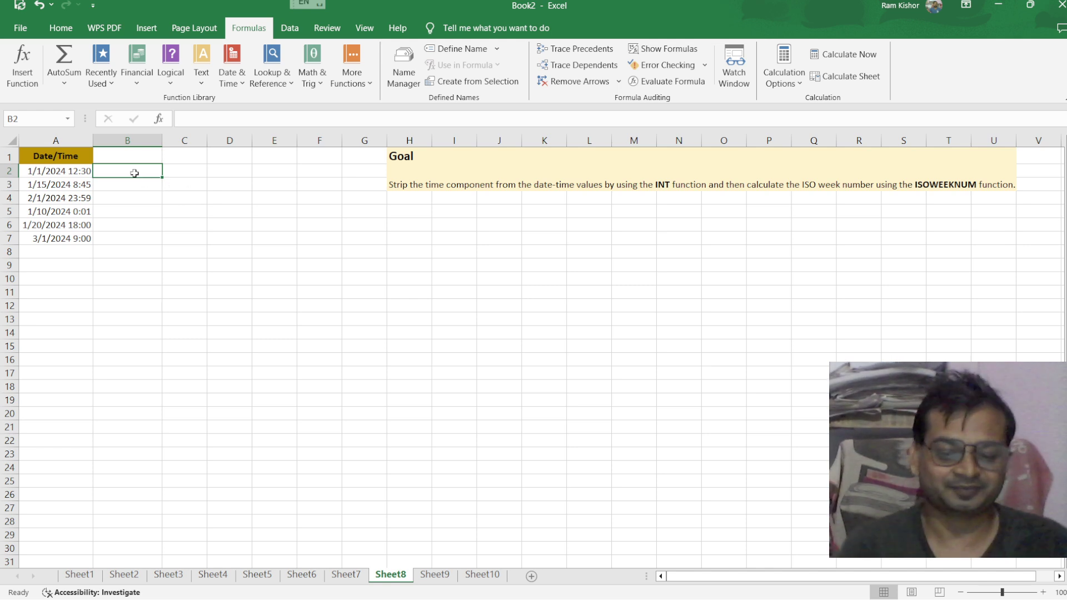
Enter =ISOWEEKNUM(INT(A2)) in B2 to get the week number without the time
text(=)
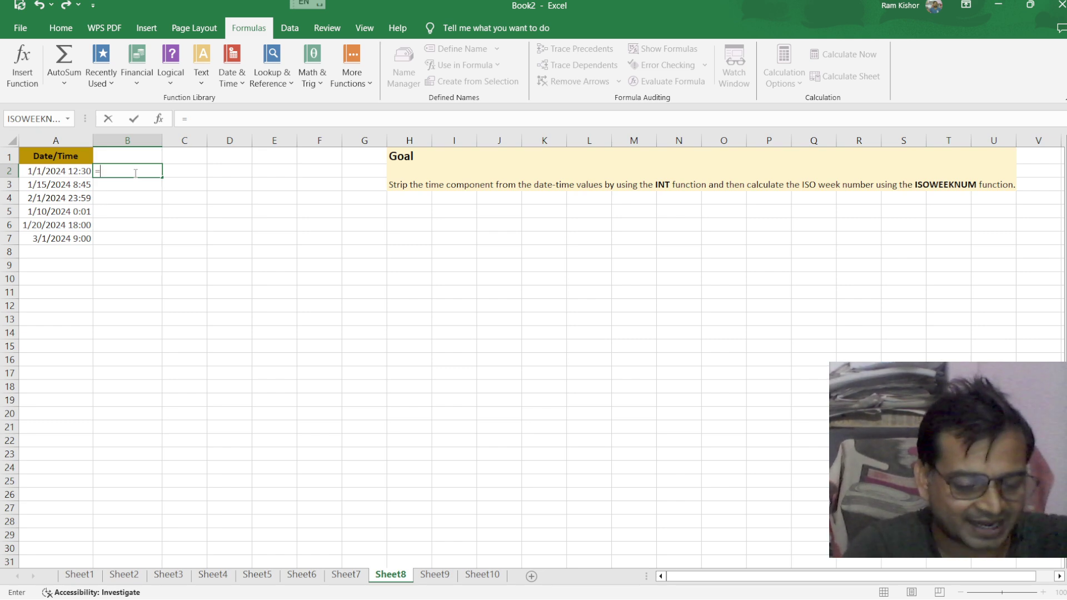
text(is)
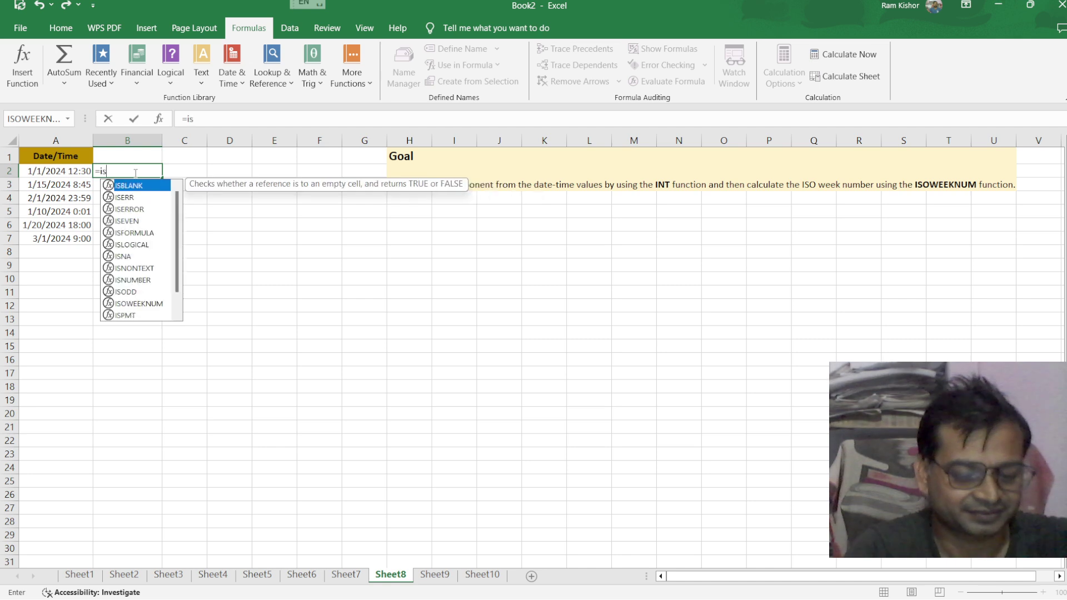
text(o)
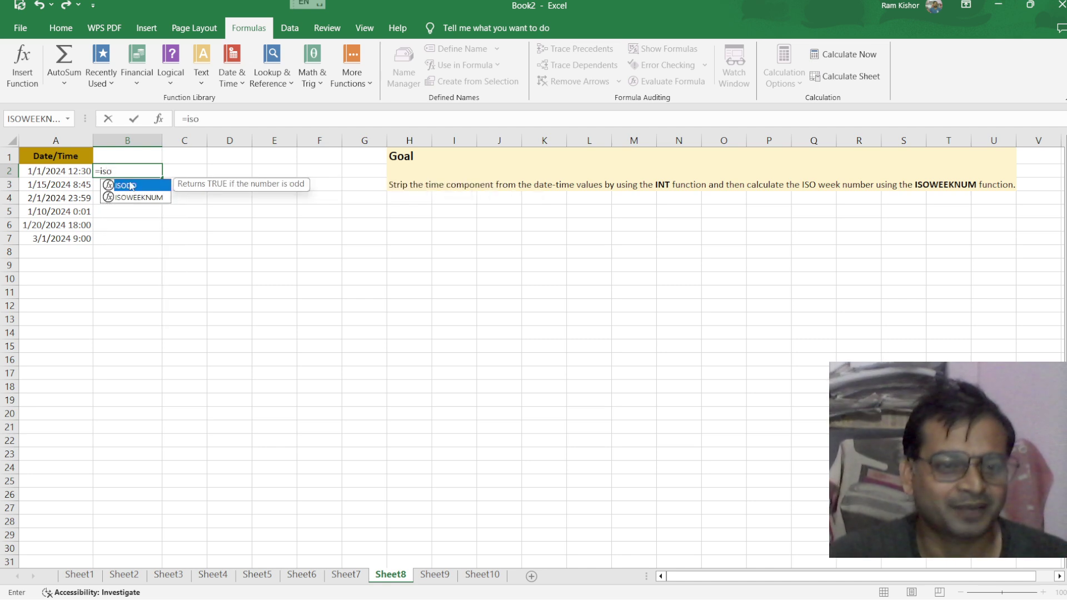
double_click(139, 197)
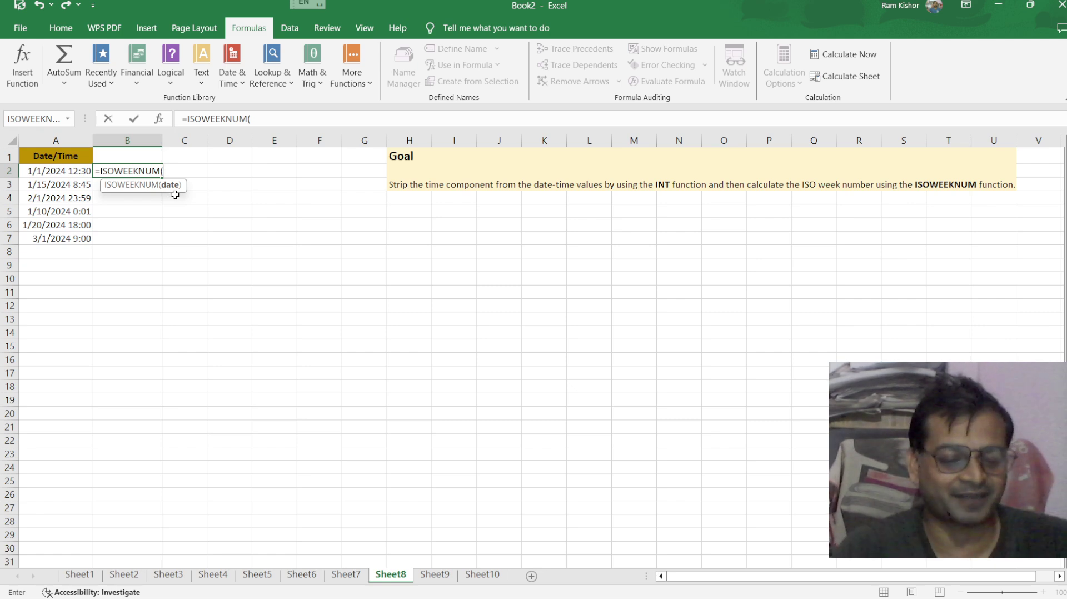
text(int)
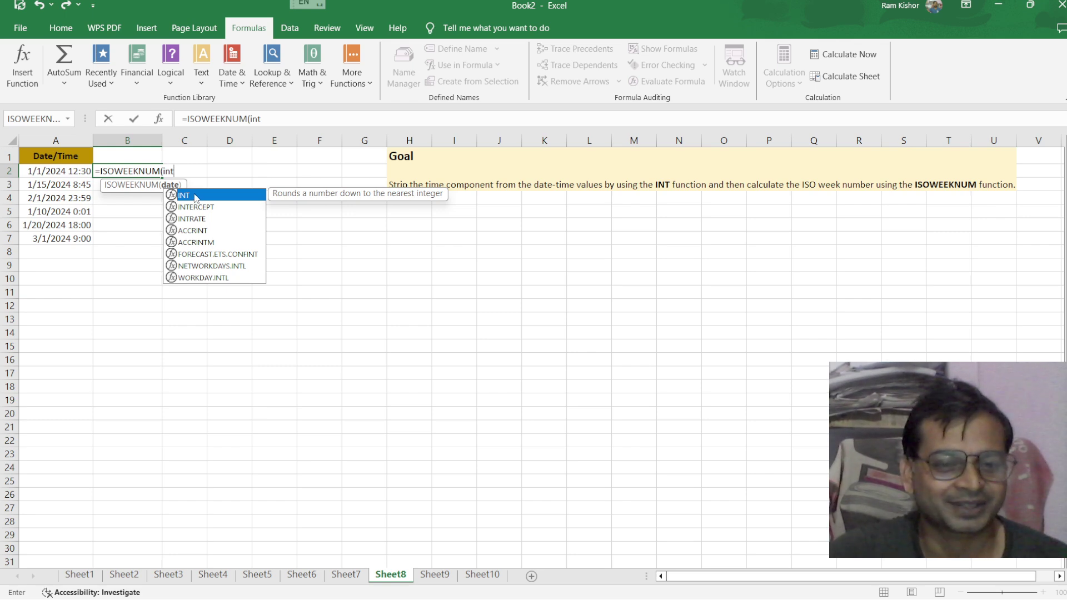
double_click(196, 196)
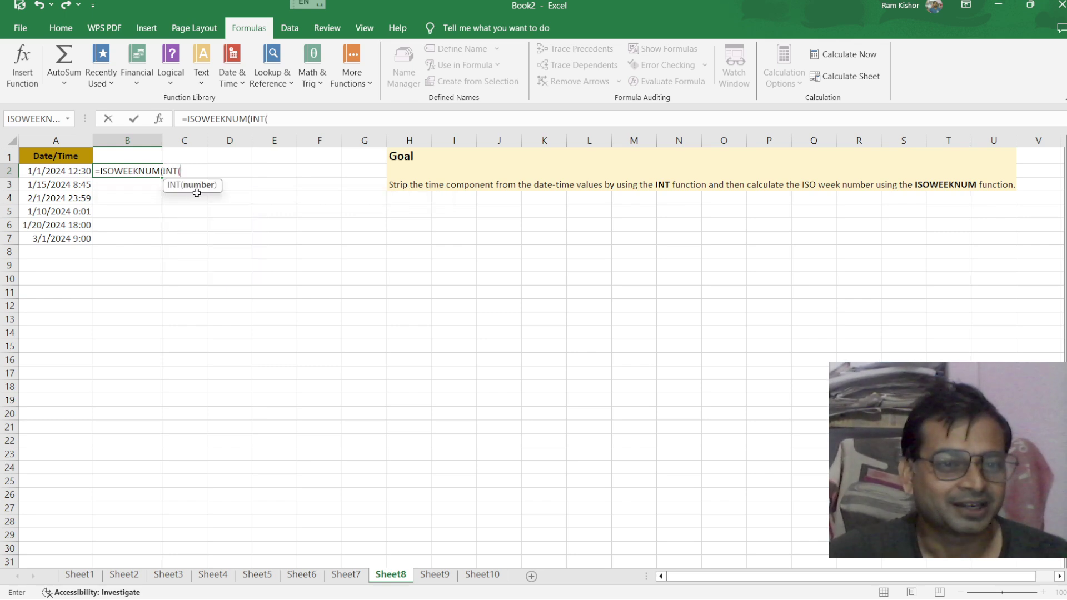
click(55, 172)
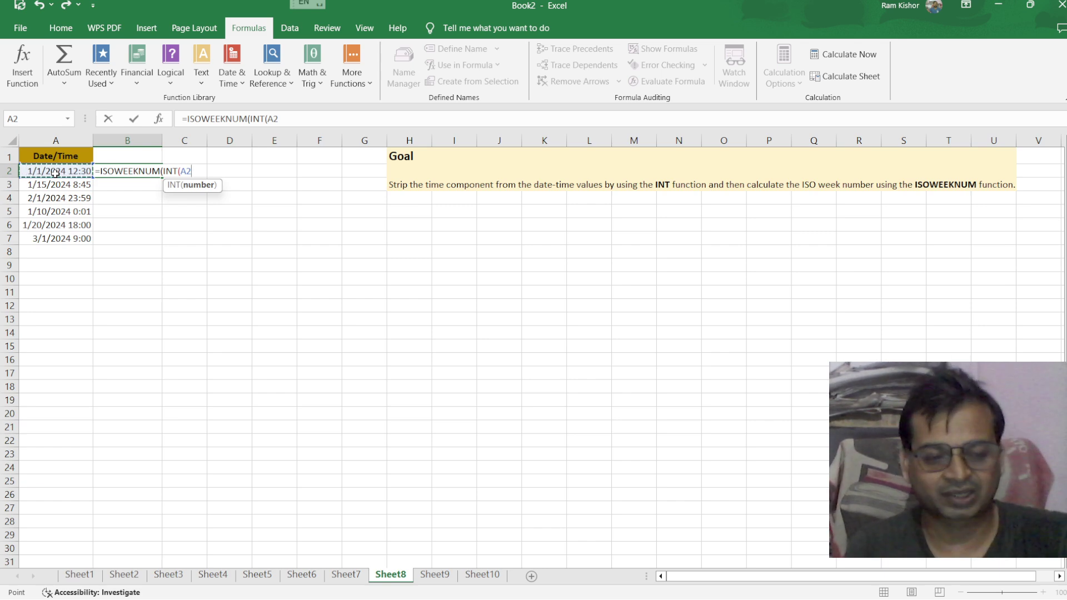
text())
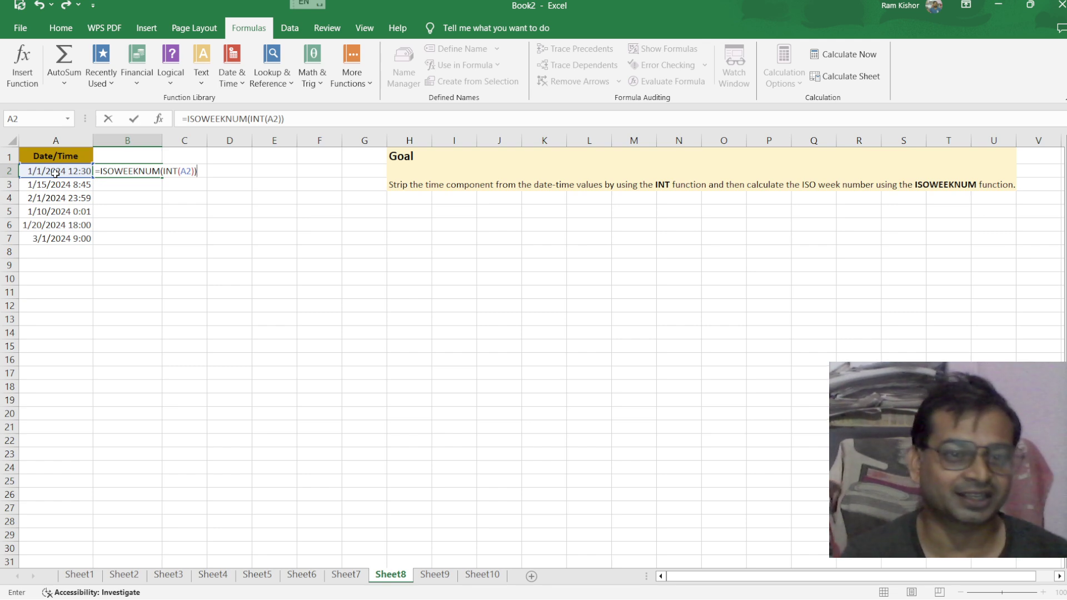
key(Return)
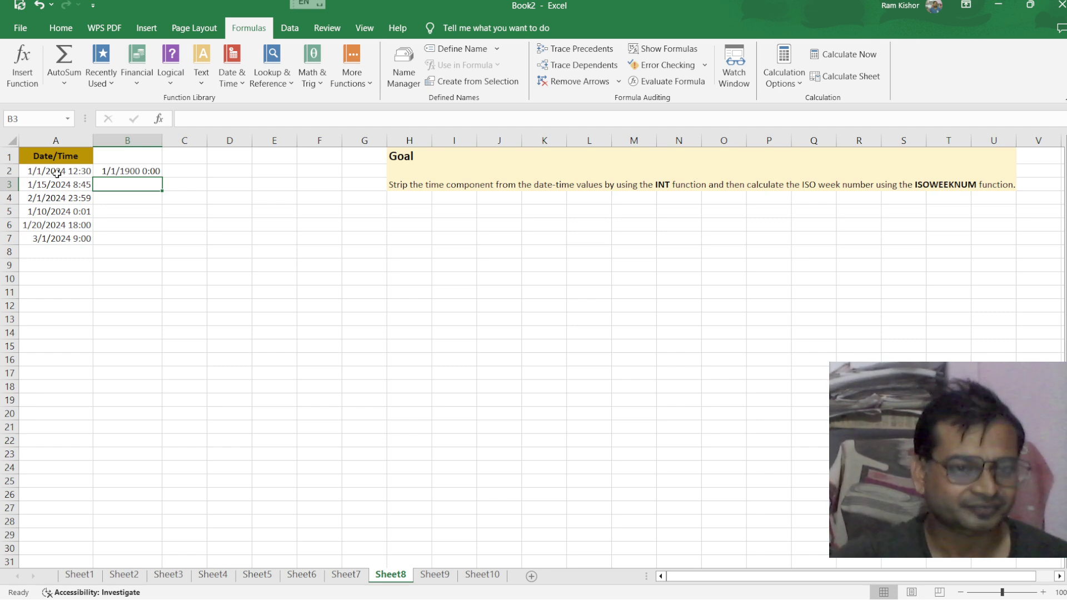
click(140, 172)
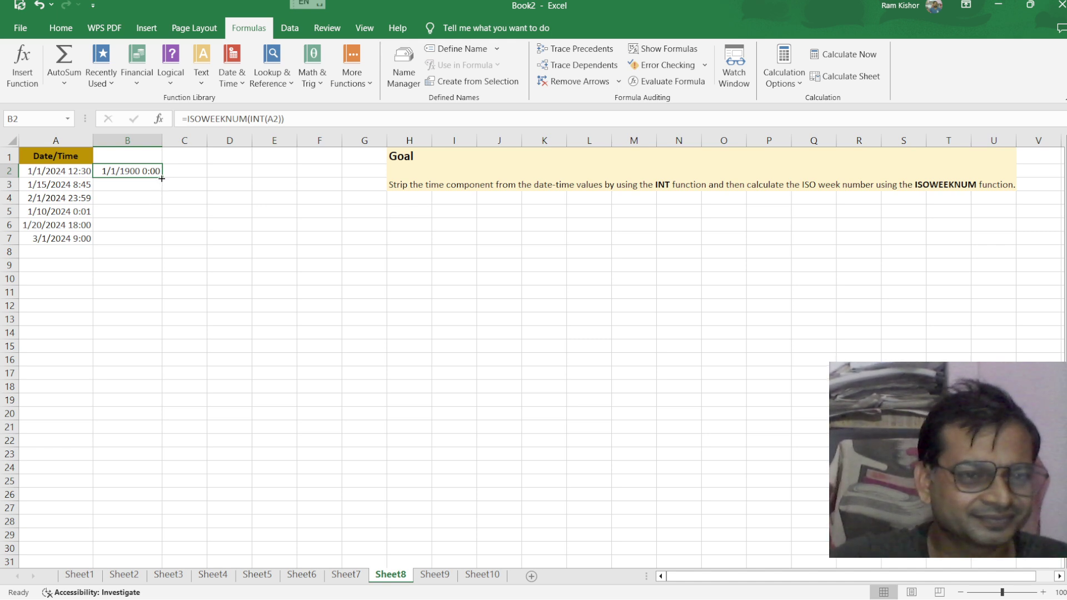
drag(162, 178, 161, 254)
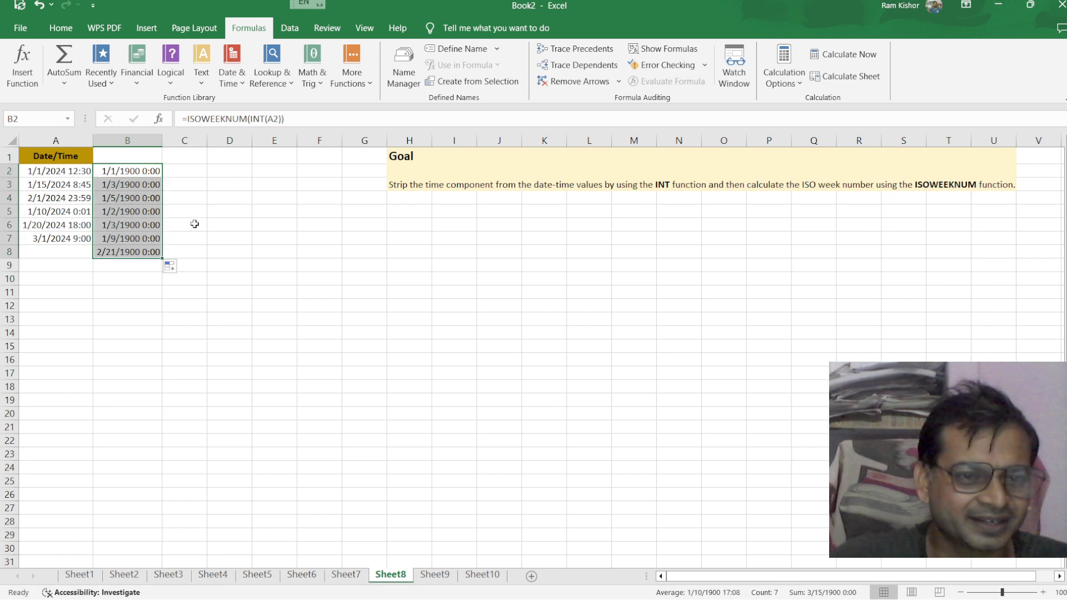
click(141, 253)
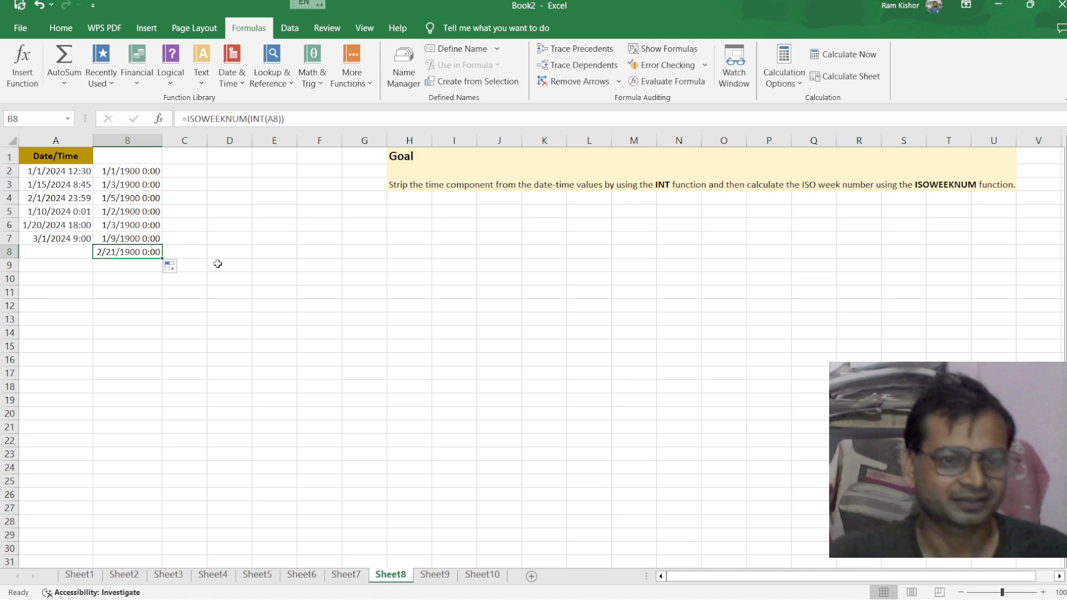
key(Delete)
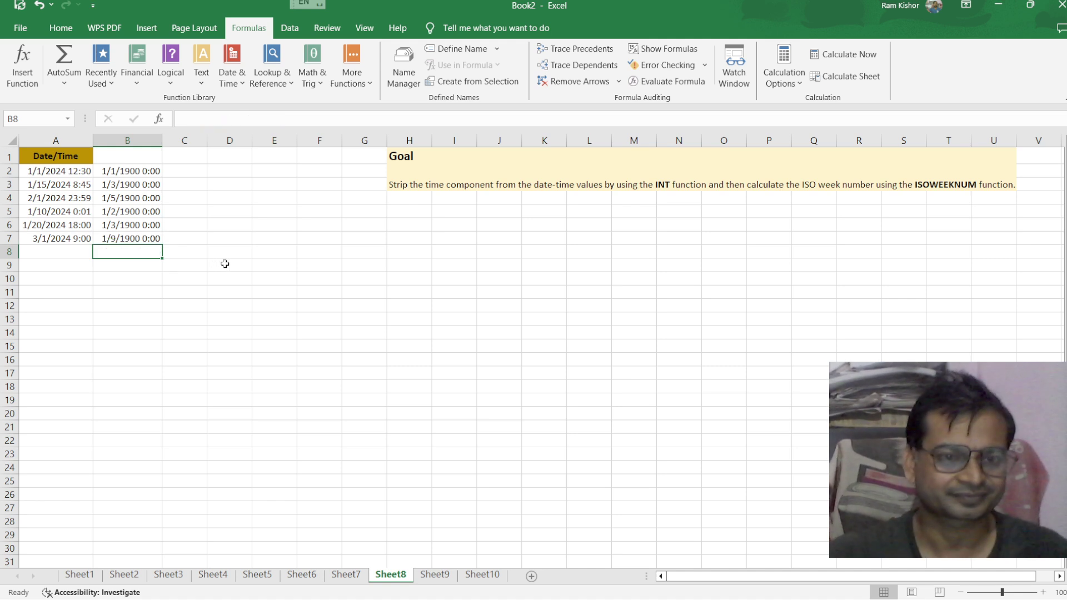
click(225, 263)
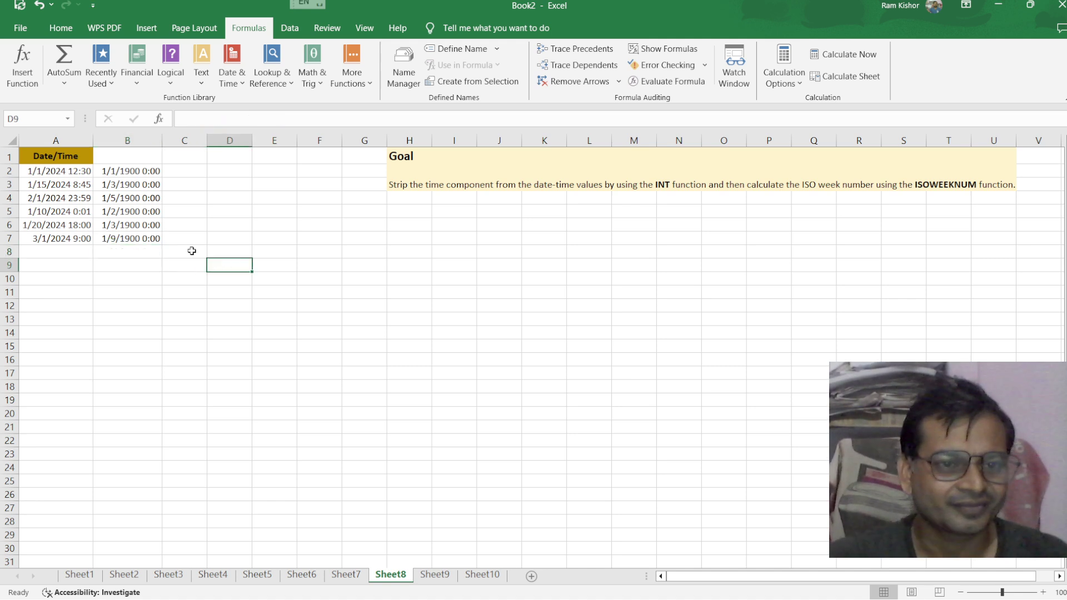
click(140, 170)
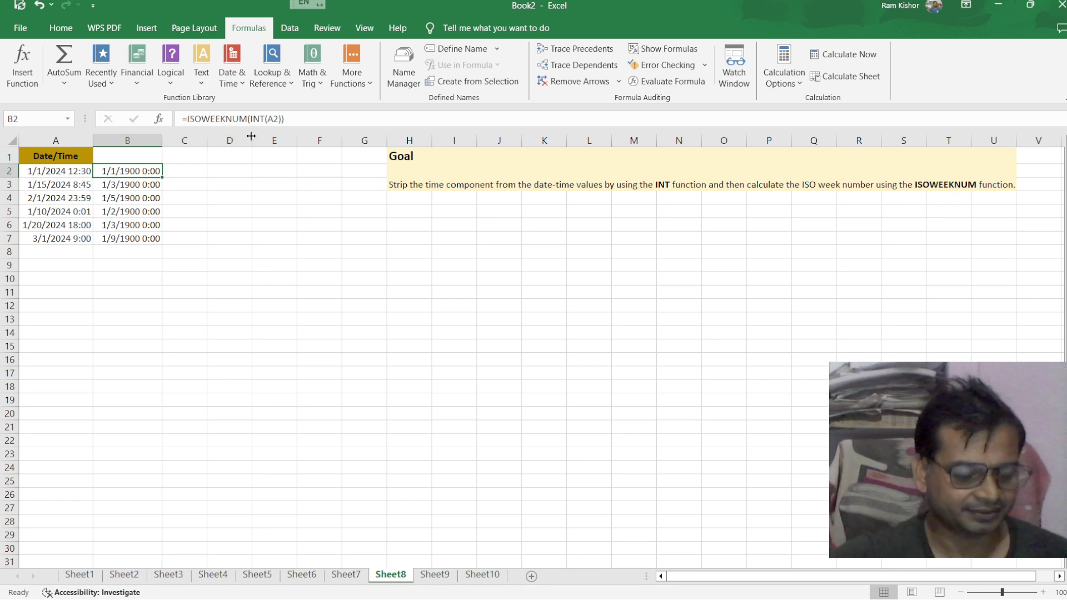
click(273, 276)
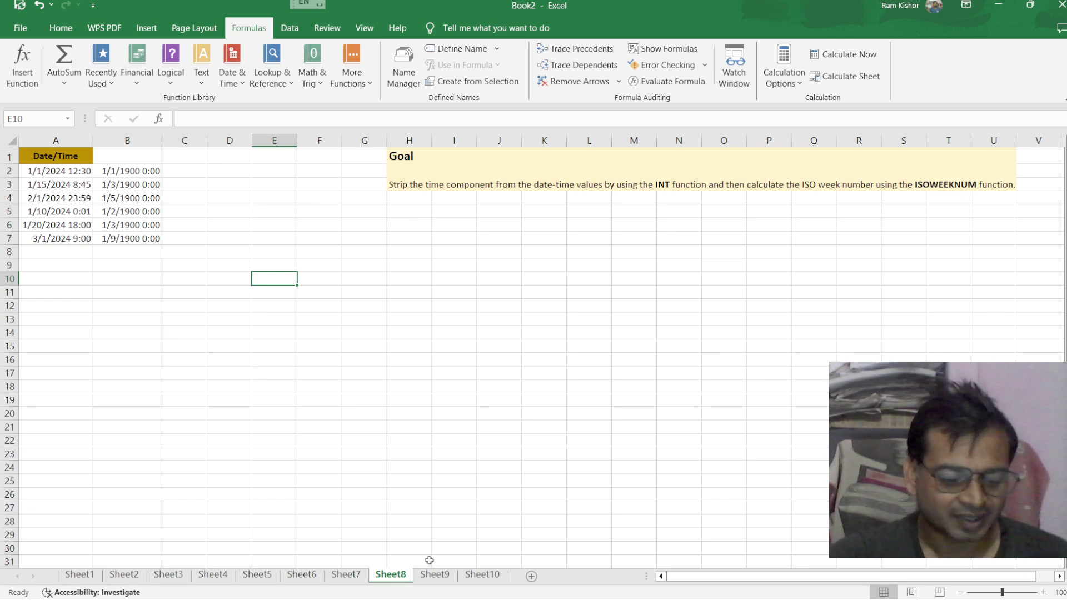
click(135, 169)
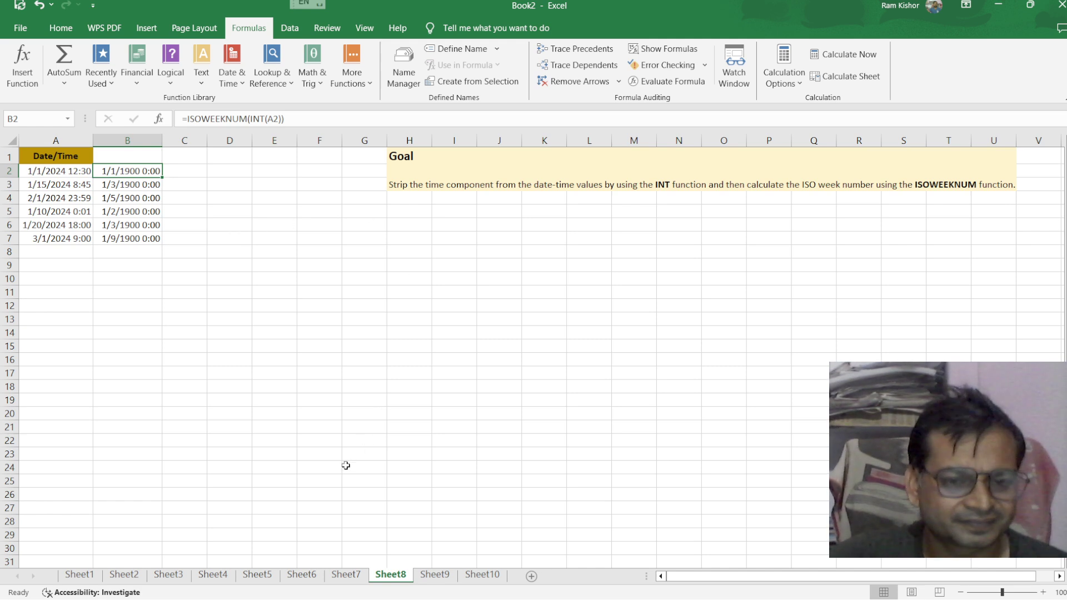
Switch to Sheet9 and select C2 under Condition Met
click(439, 576)
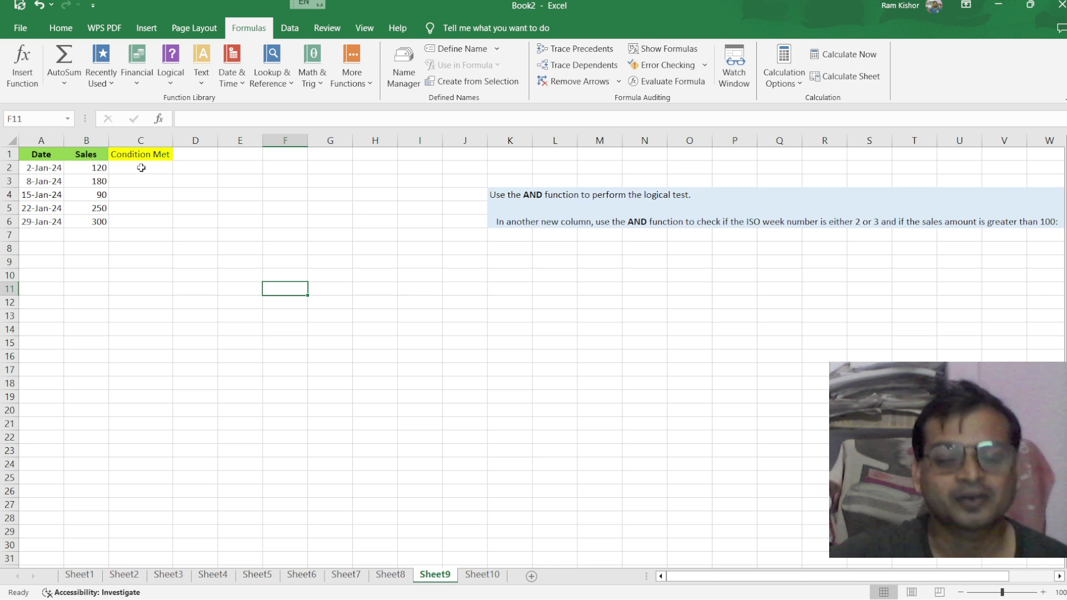
click(139, 166)
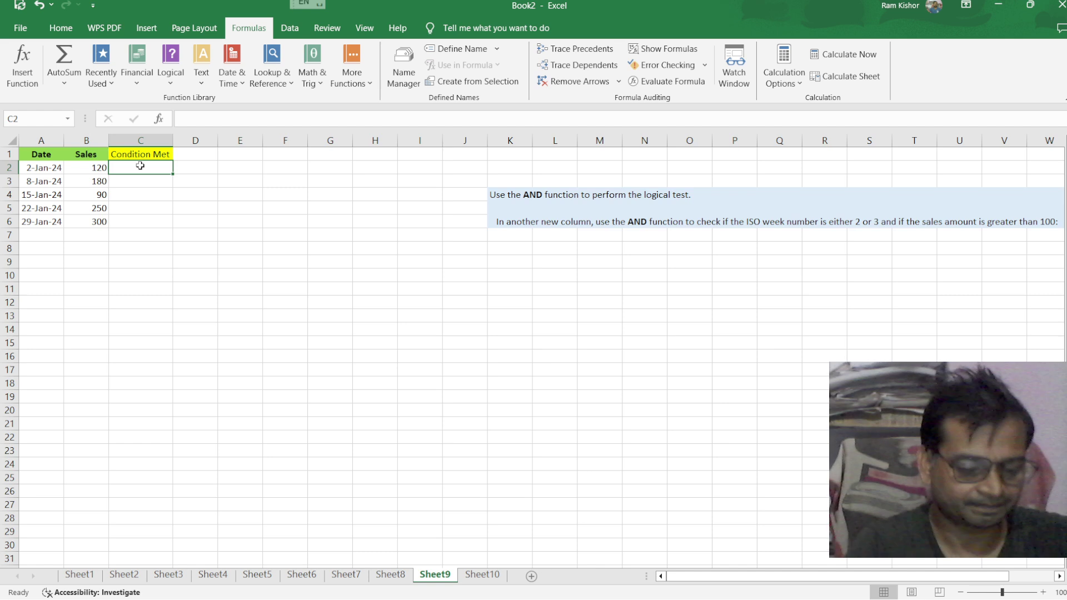
Start C2 with =AND(OR(ISOWEEKNUM(A2)=2 for the week-2 test
text(=)
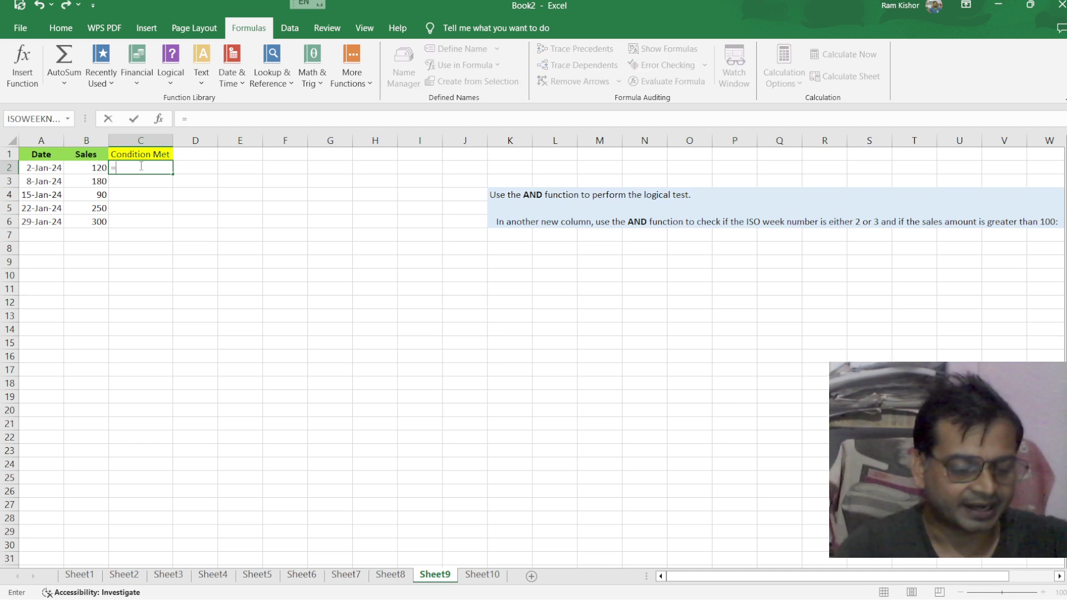
text(an)
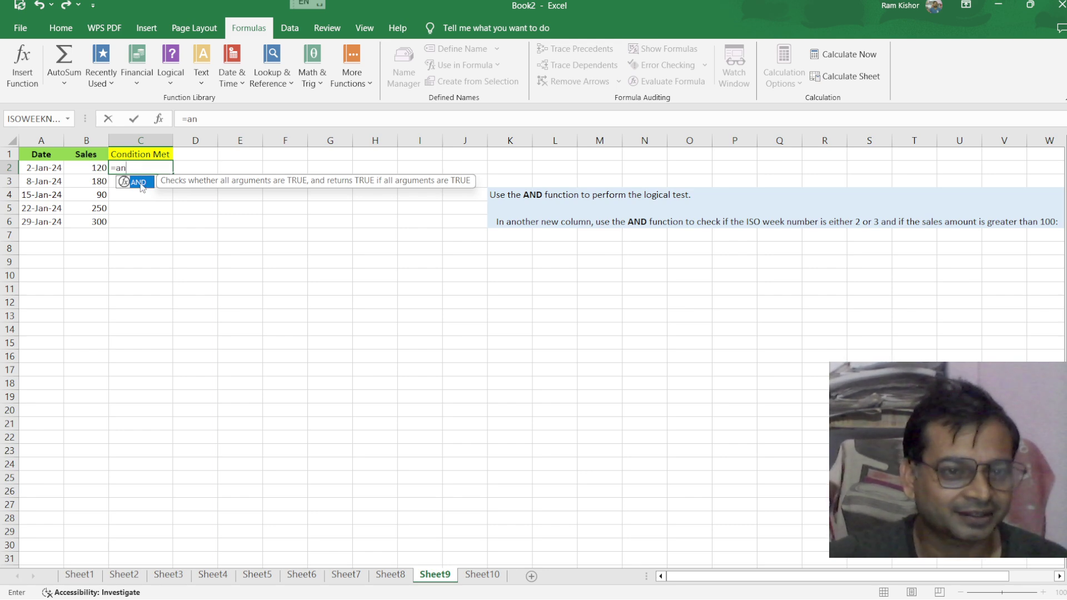
double_click(142, 187)
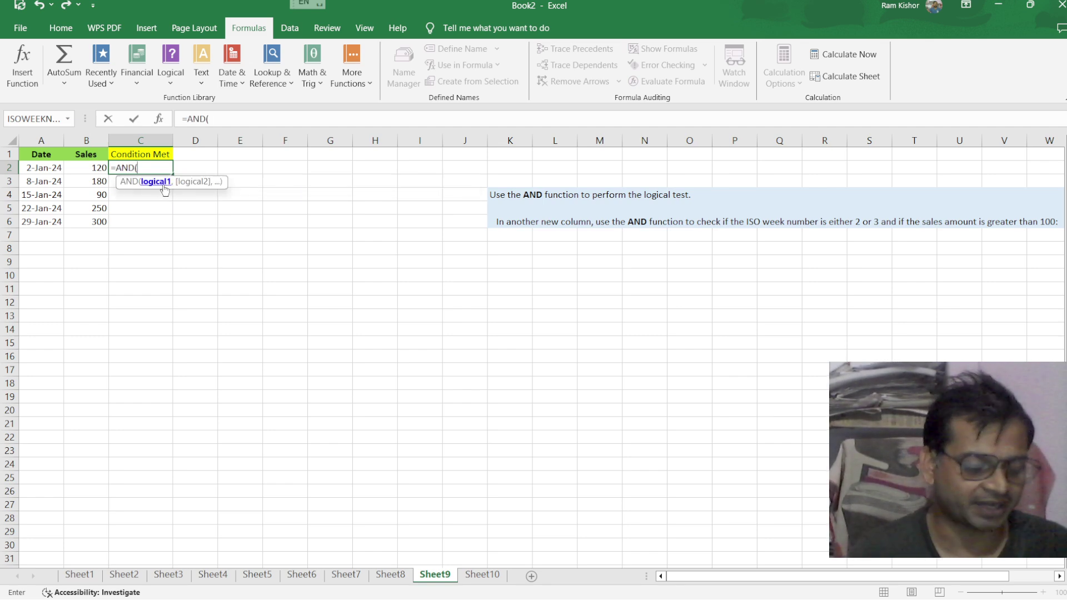
text(or)
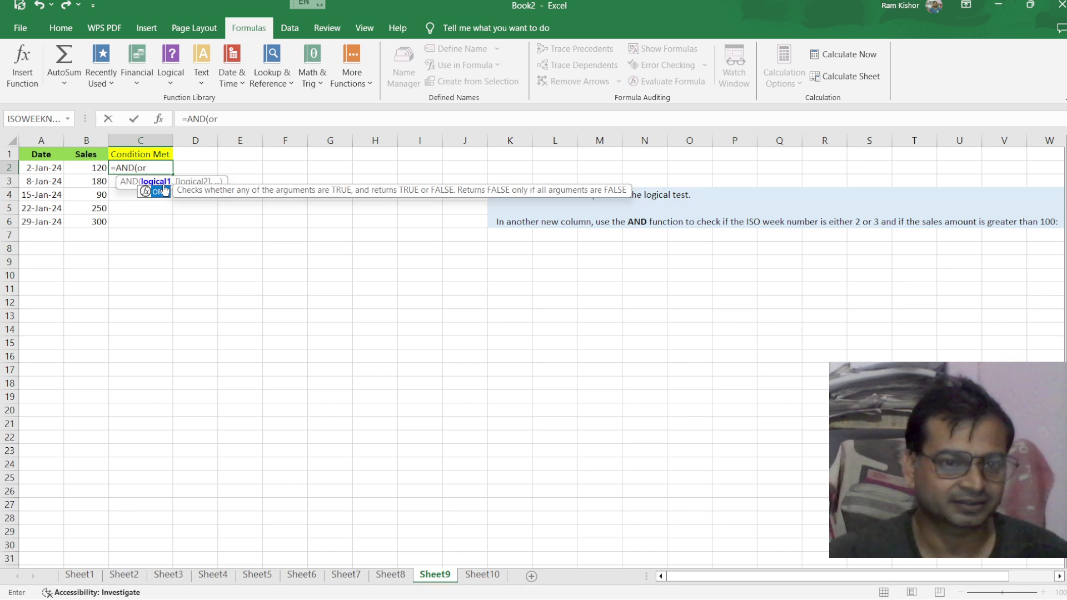
double_click(160, 192)
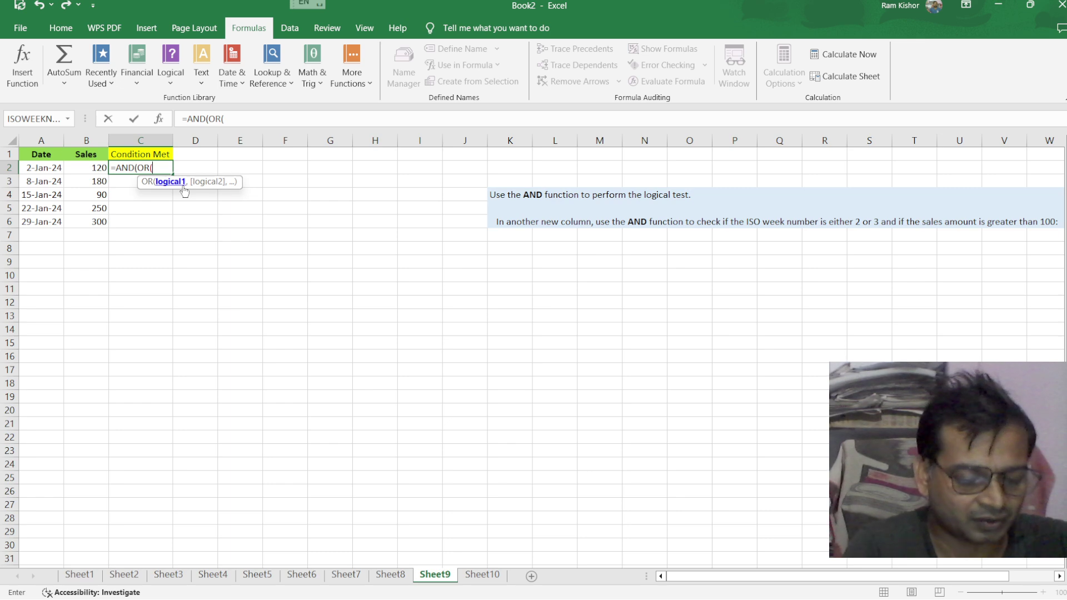
text(iso)
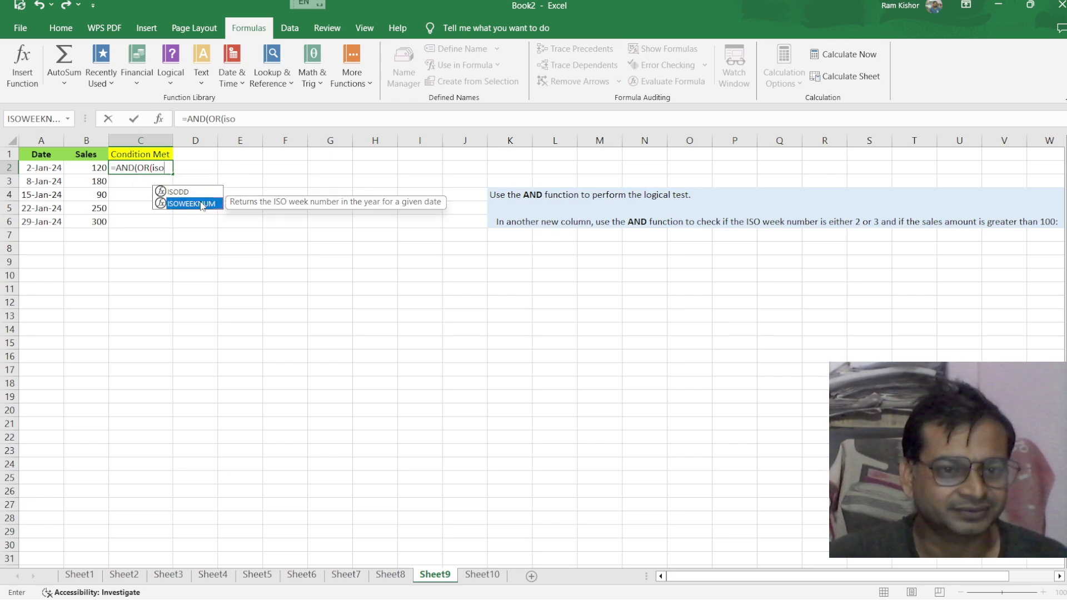
double_click(192, 204)
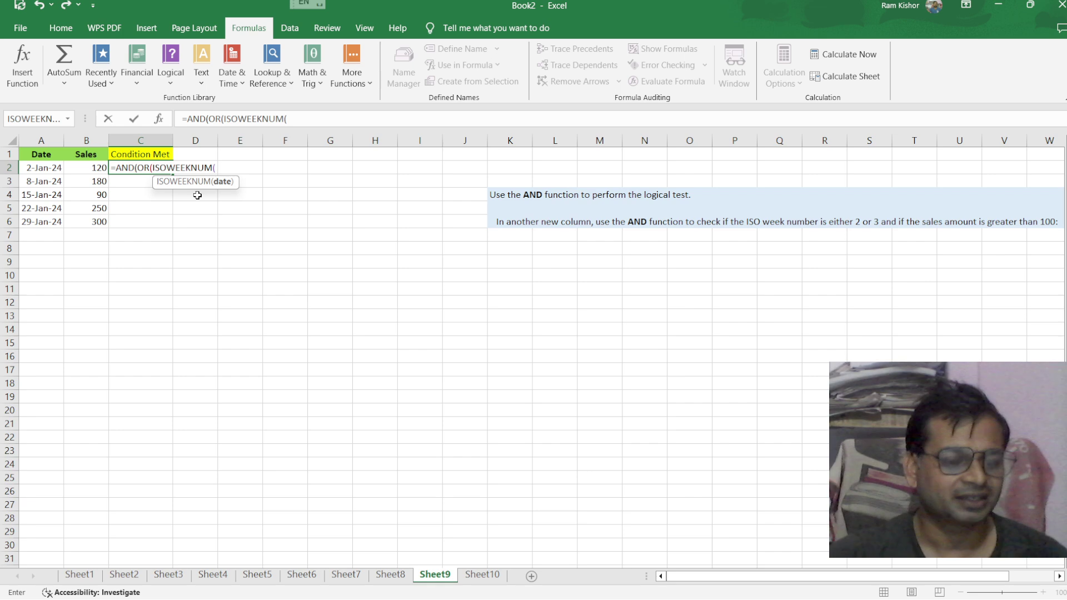
click(41, 168)
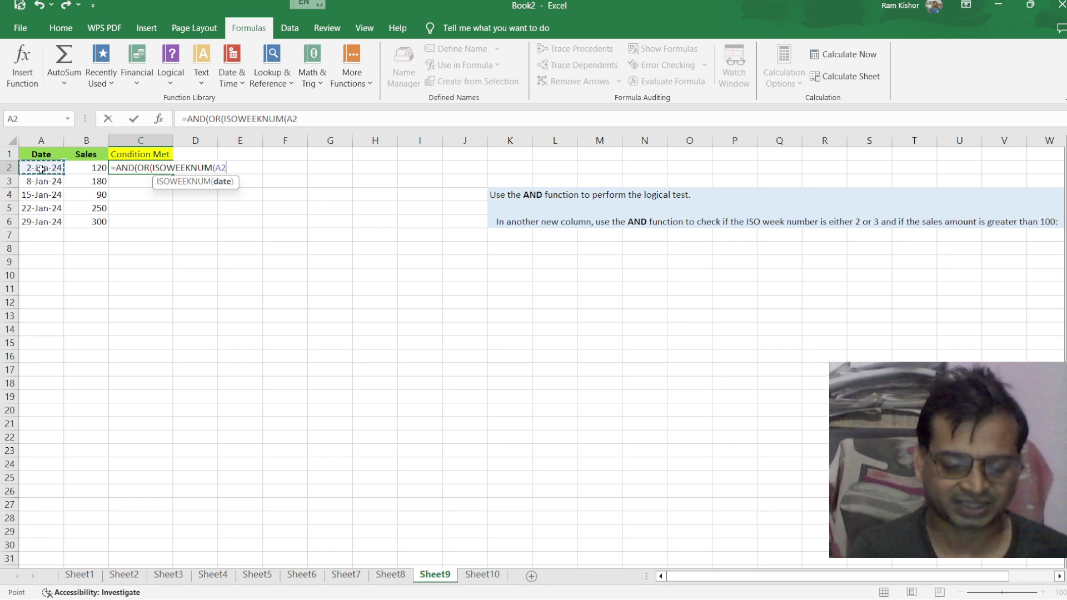
text())
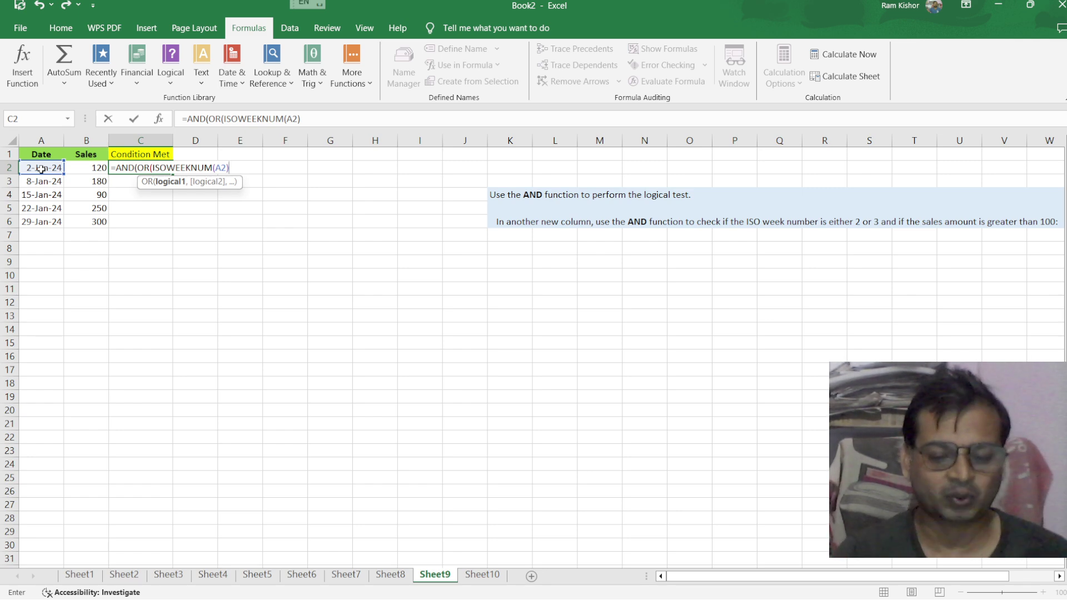
text(=2)
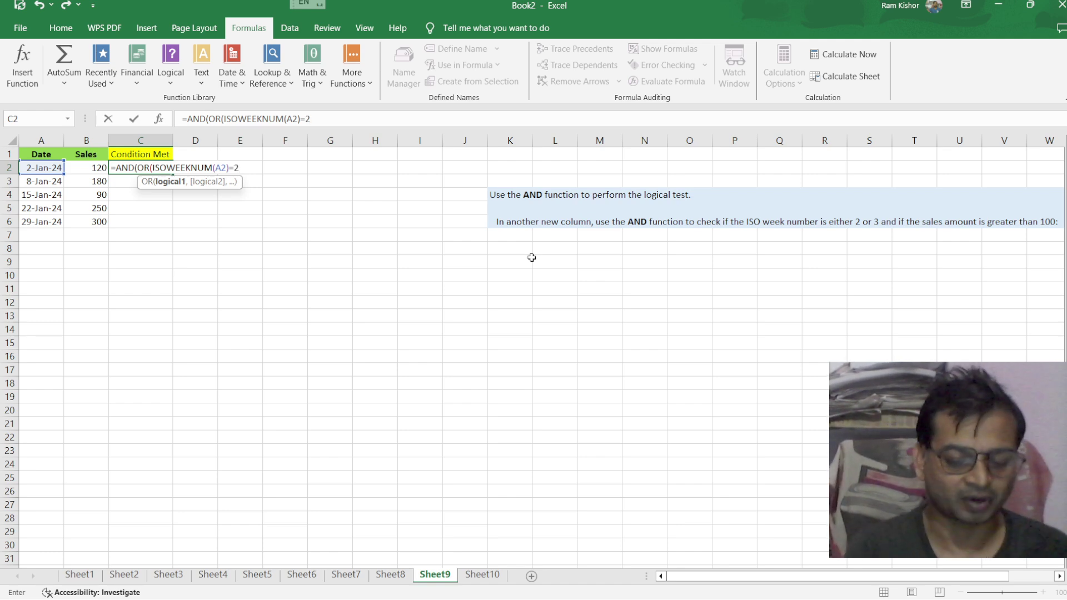
Add the ISOWEEKNUM(A2)=3 alternative and the B2>100 sales condition
text(,)
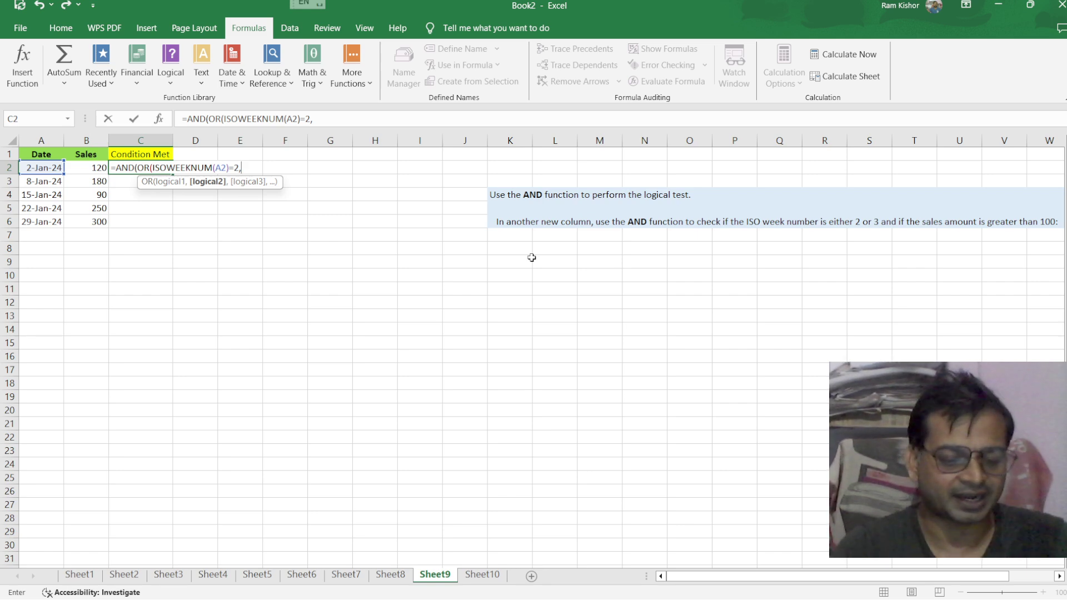
text(iso)
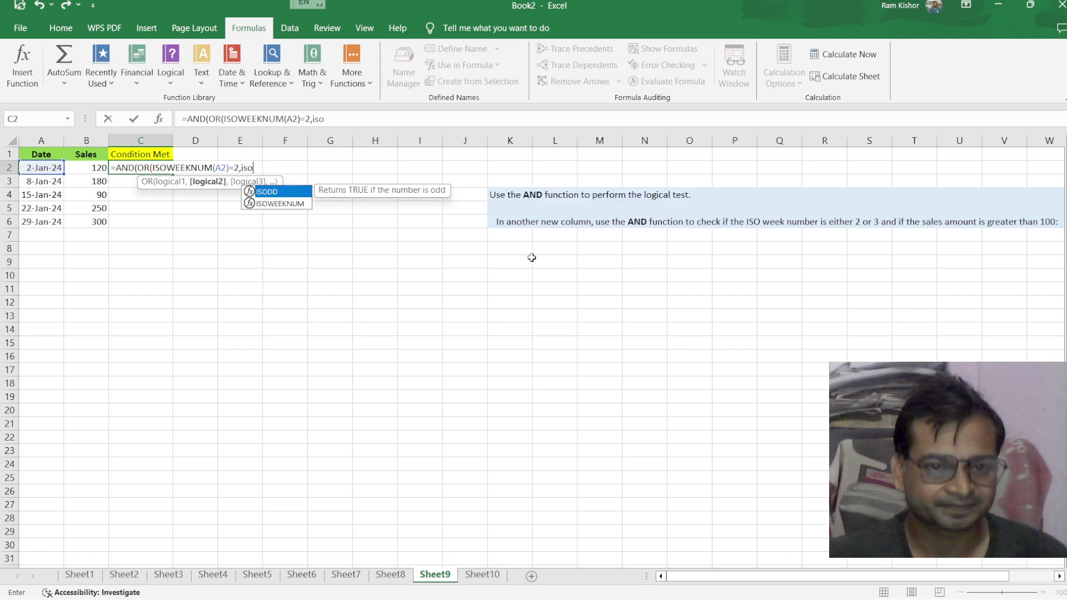
double_click(297, 204)
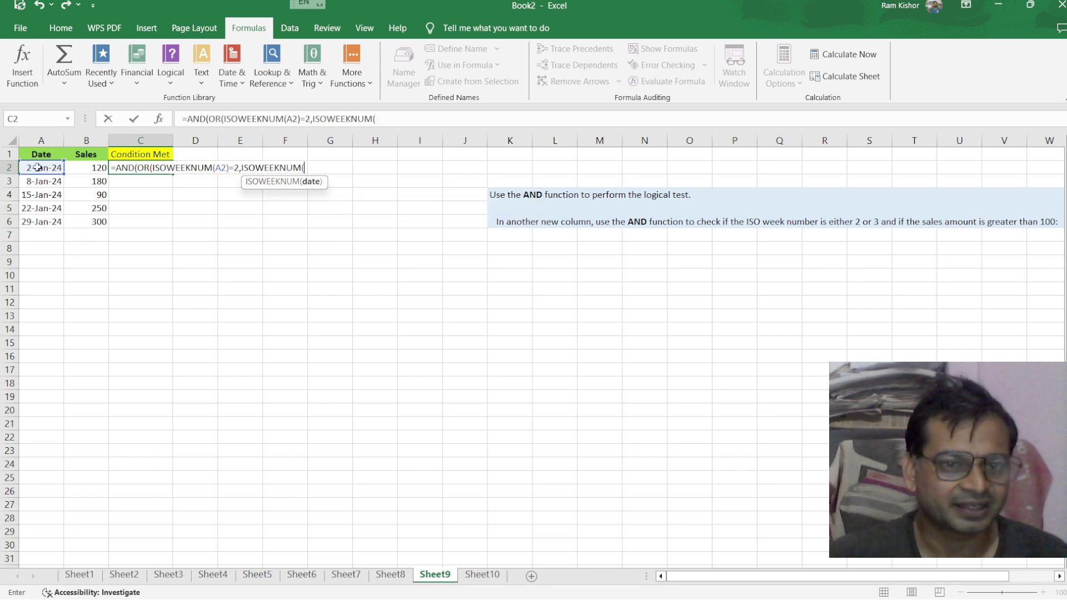
click(37, 167)
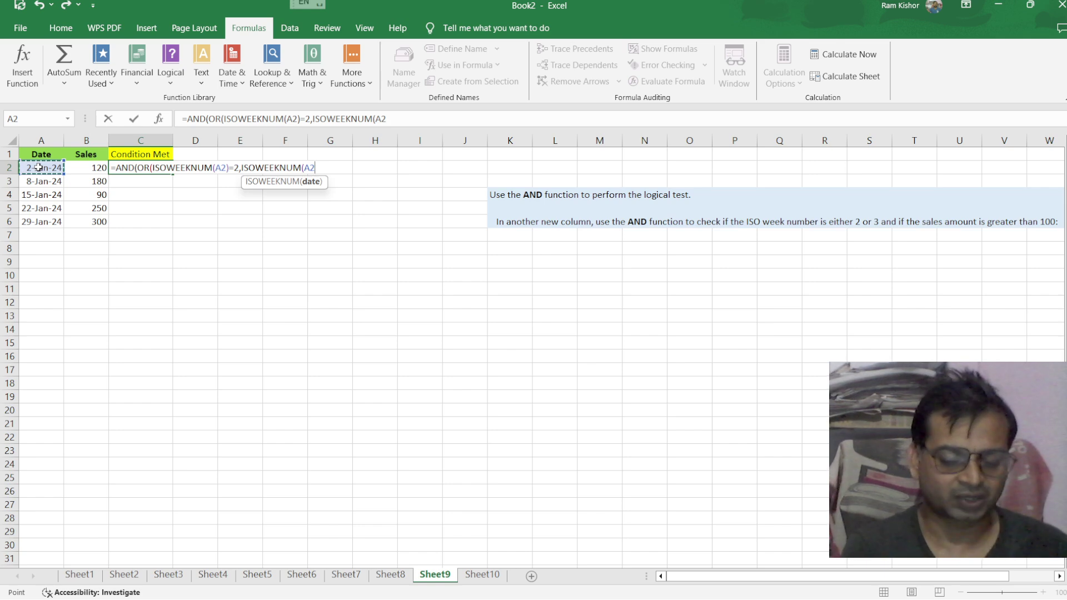
text())
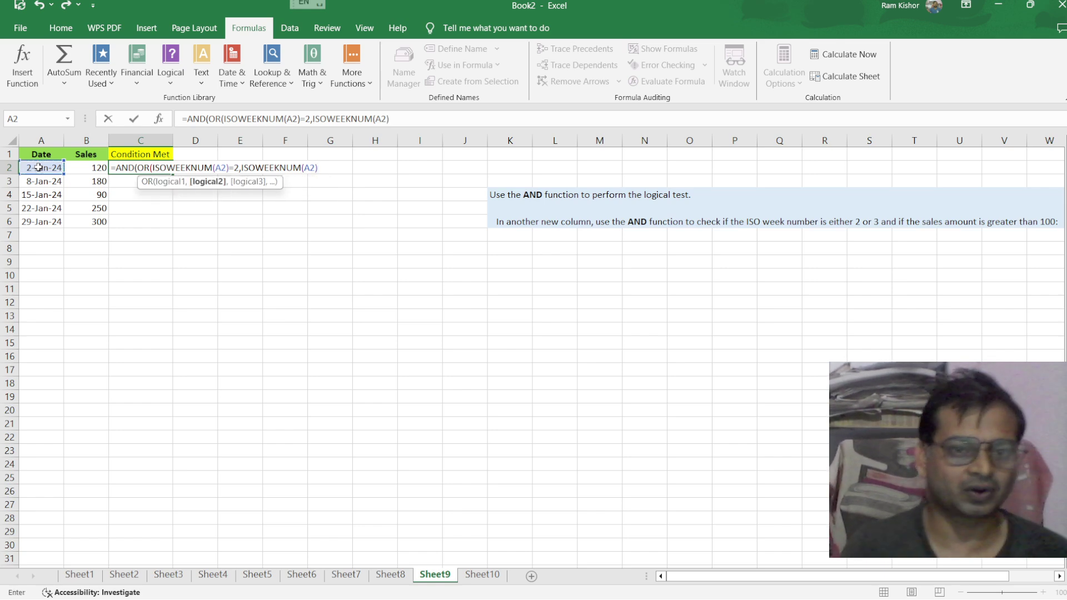
text(=3)
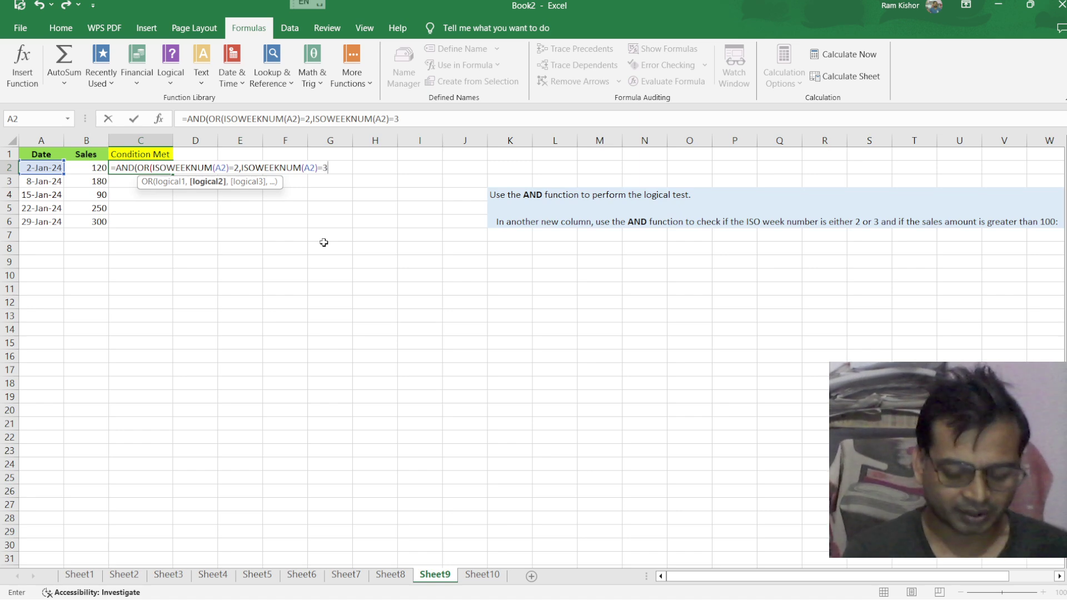
text())
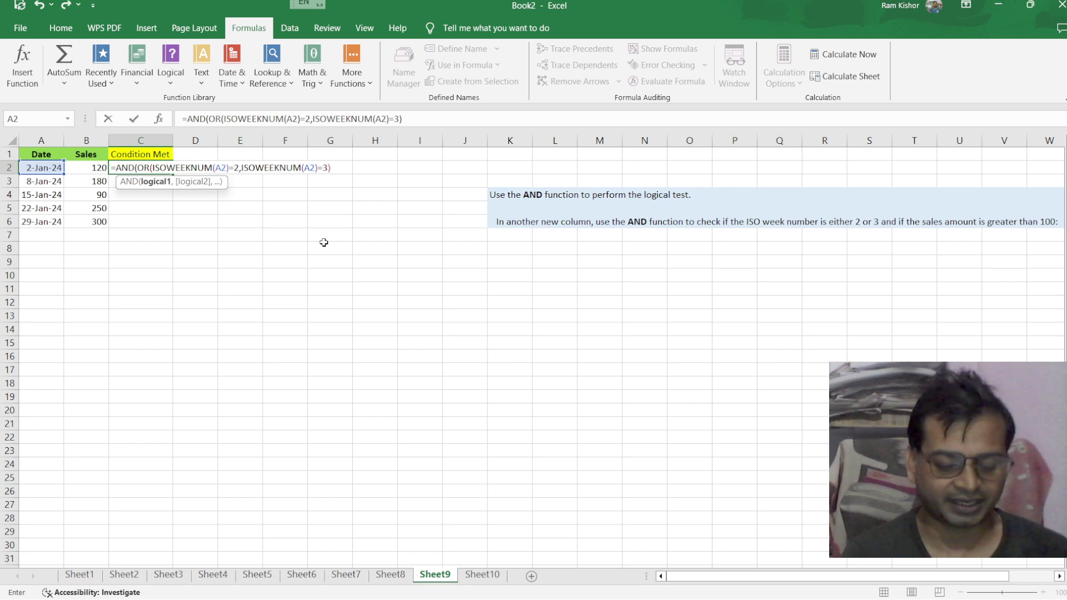
text(,)
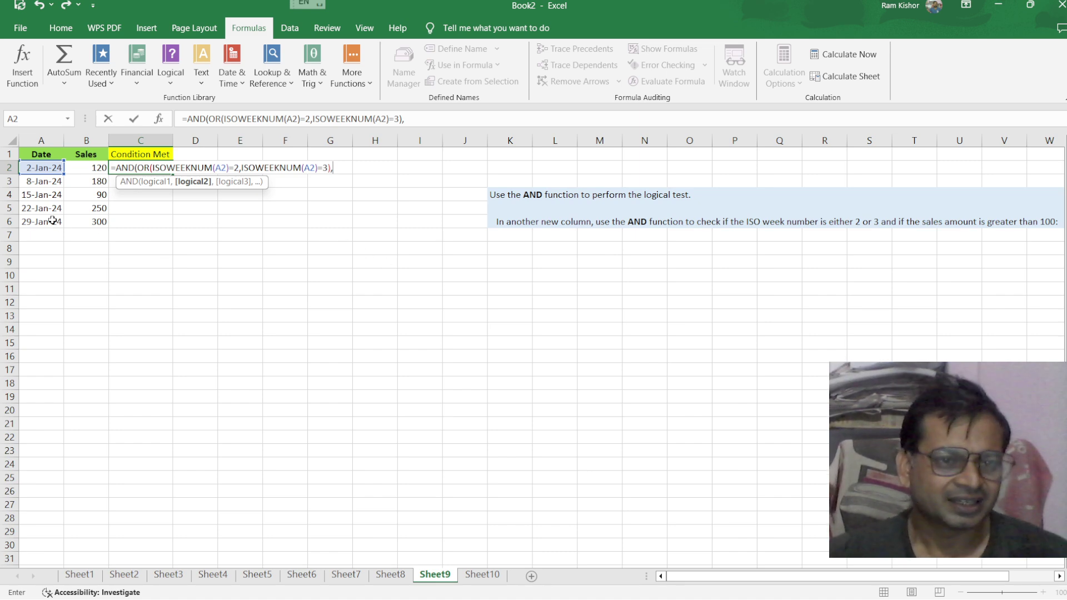
click(92, 166)
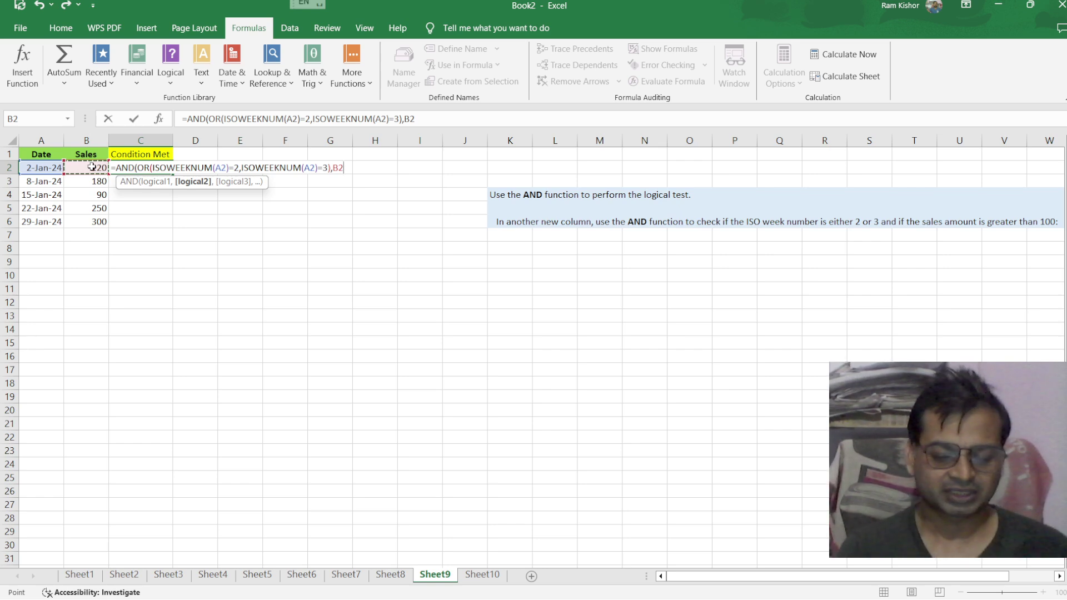
text(>1)
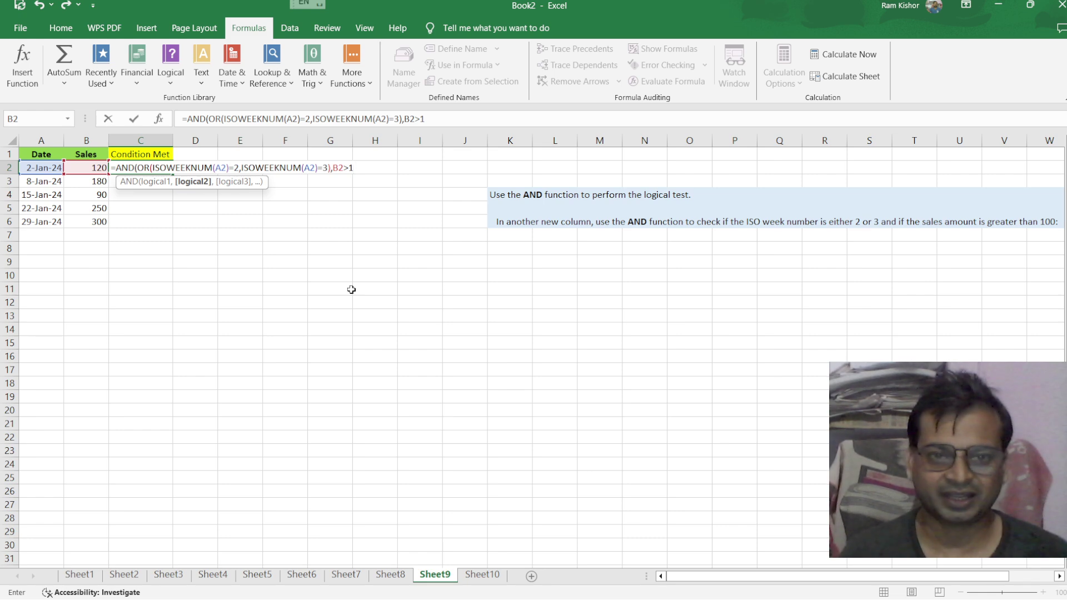
text(00)
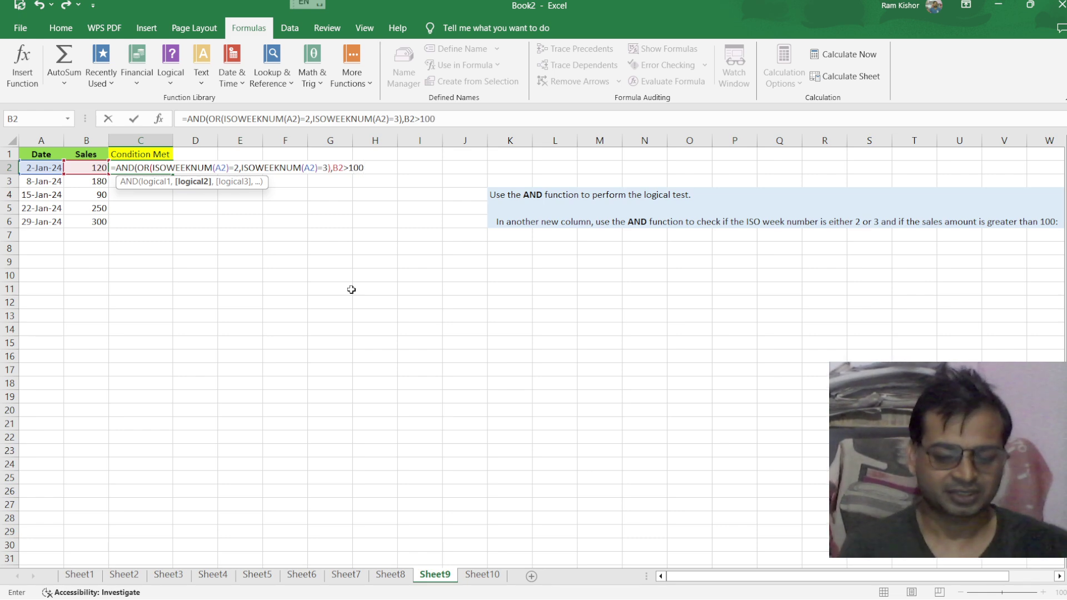
text())
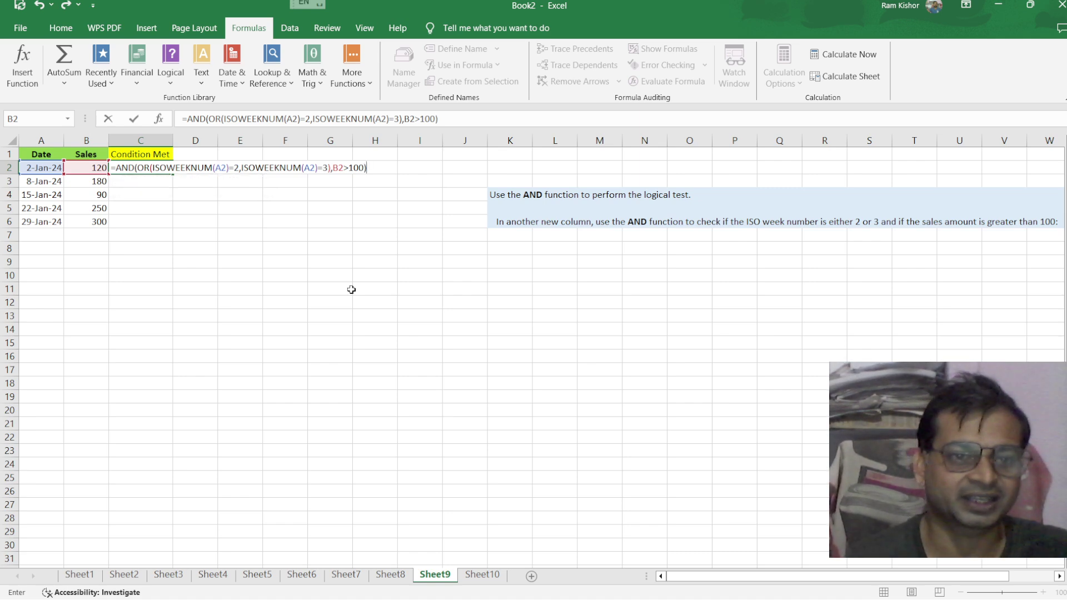
Commit C2 and fill it down to C6, returning TRUE only for 8-Jan-24
key(Return)
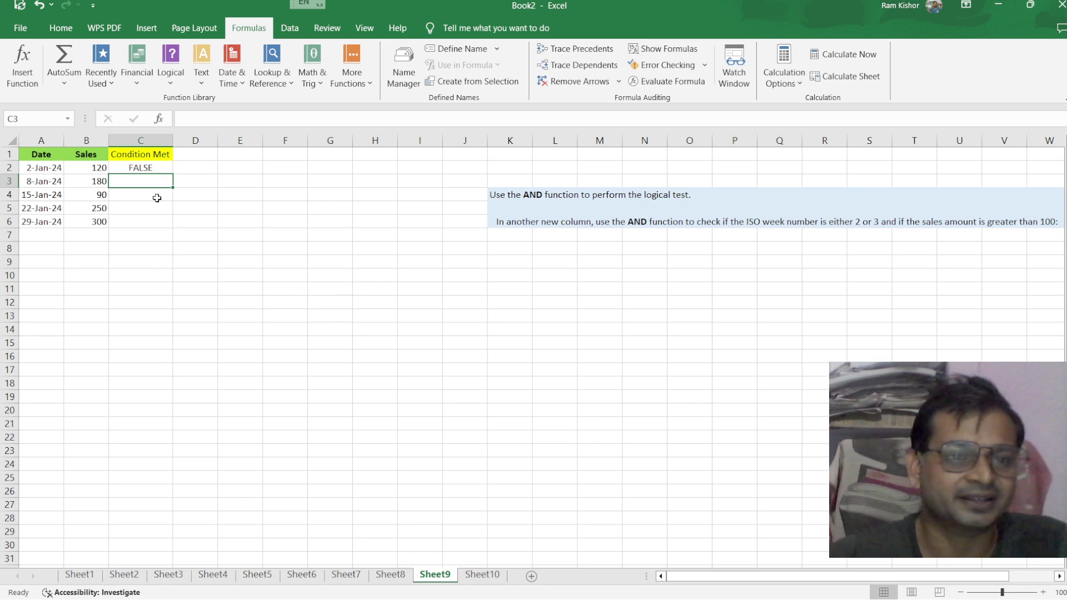
click(150, 167)
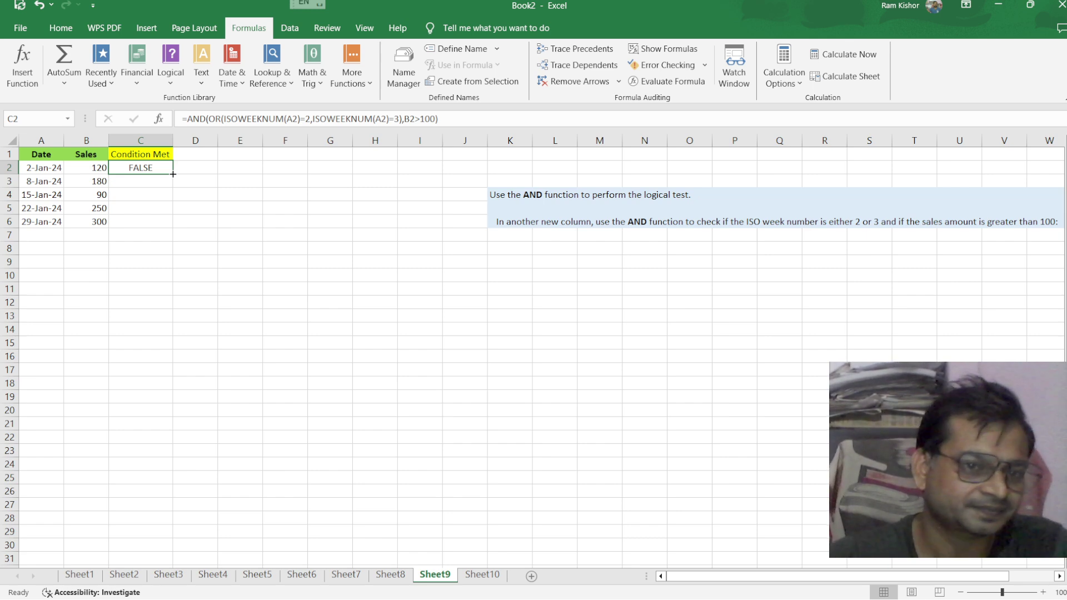
double_click(173, 174)
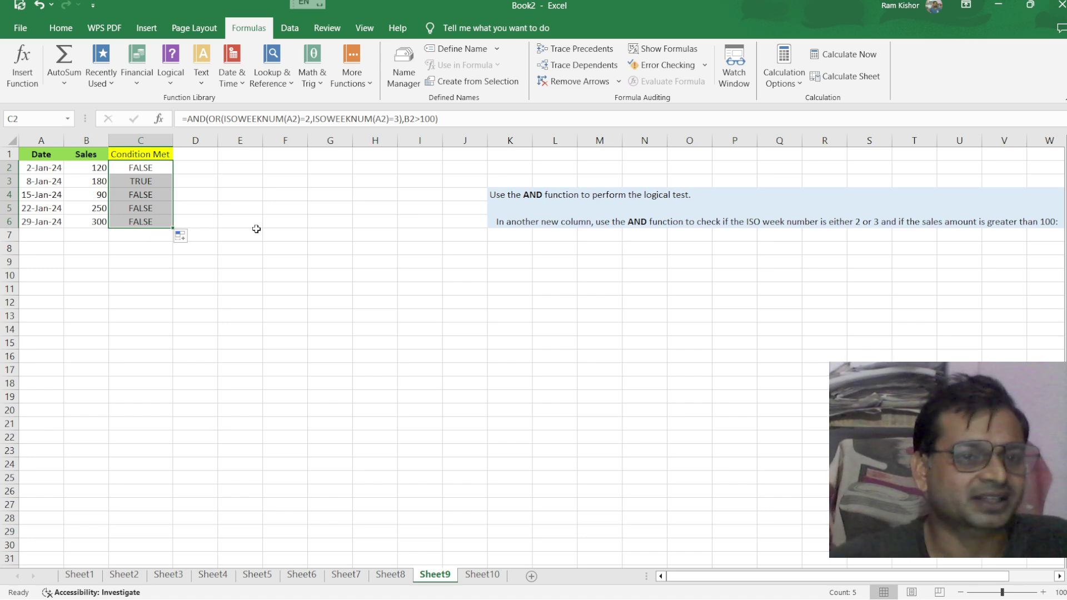
click(145, 181)
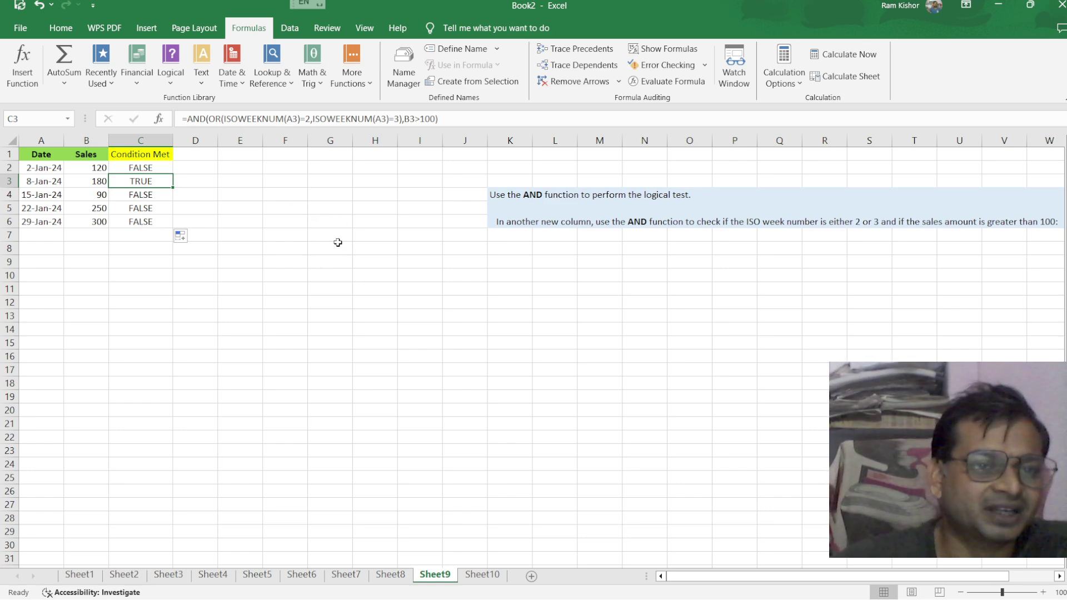
On Sheet10, begin C2's formula as =OR(ISOWEEKNUM(A2)=2, ready for the next condition
click(489, 576)
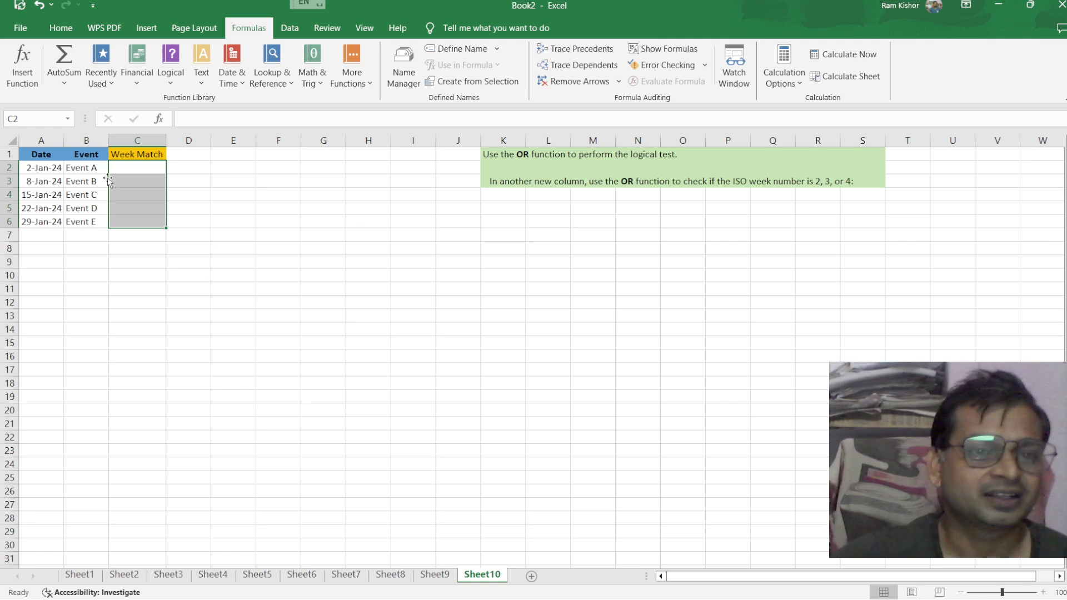
click(145, 168)
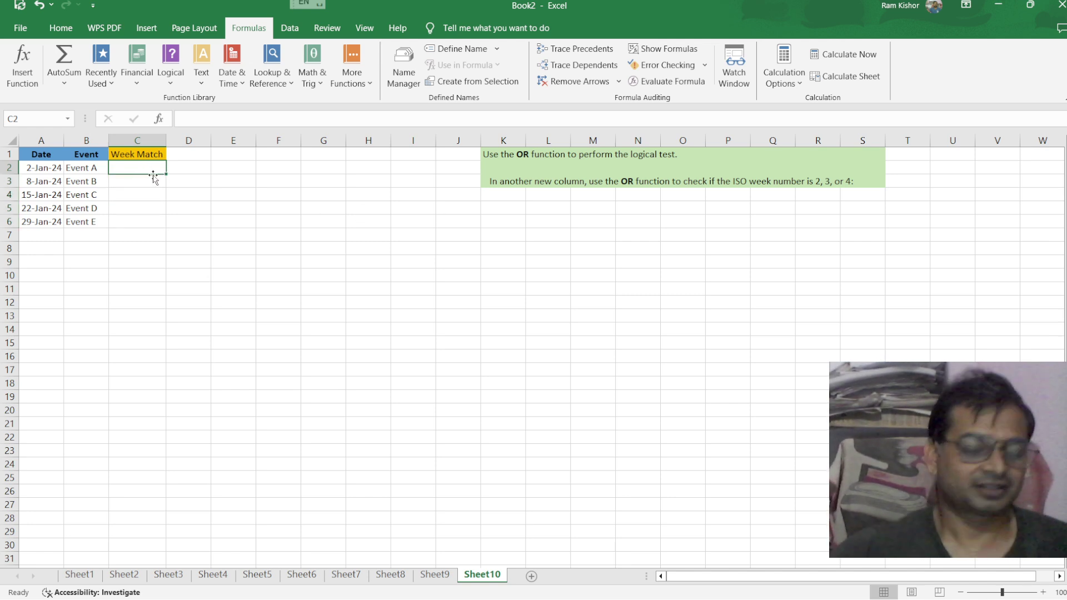
text(=)
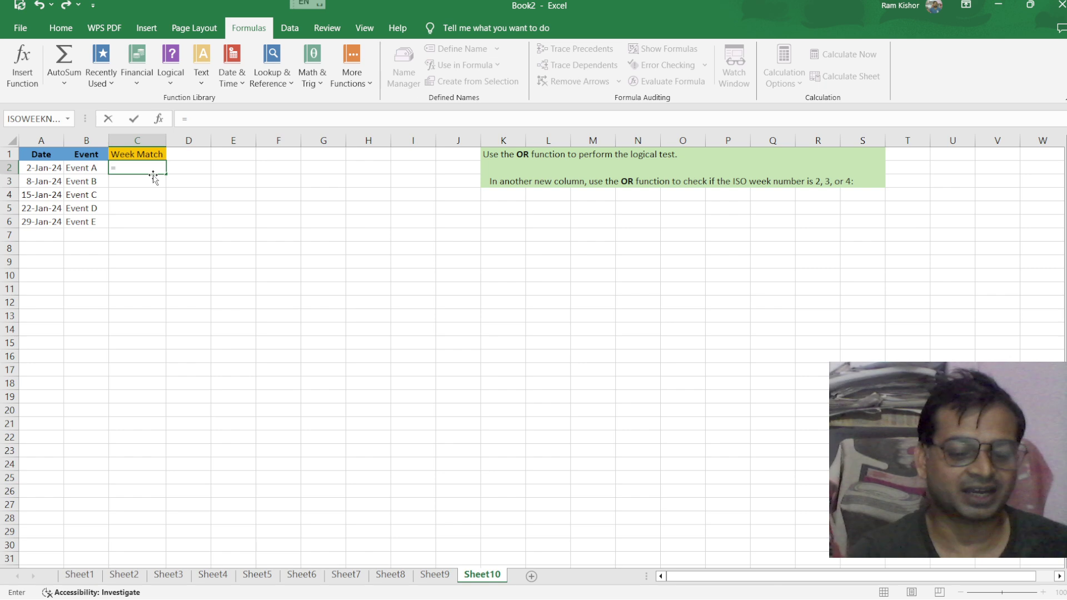
text(or)
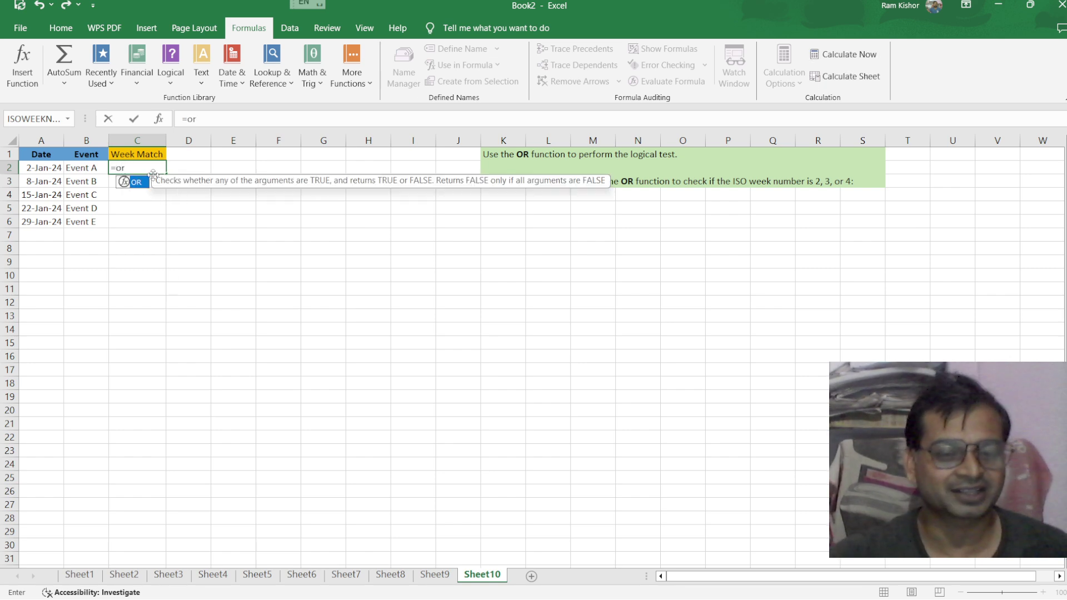
double_click(137, 182)
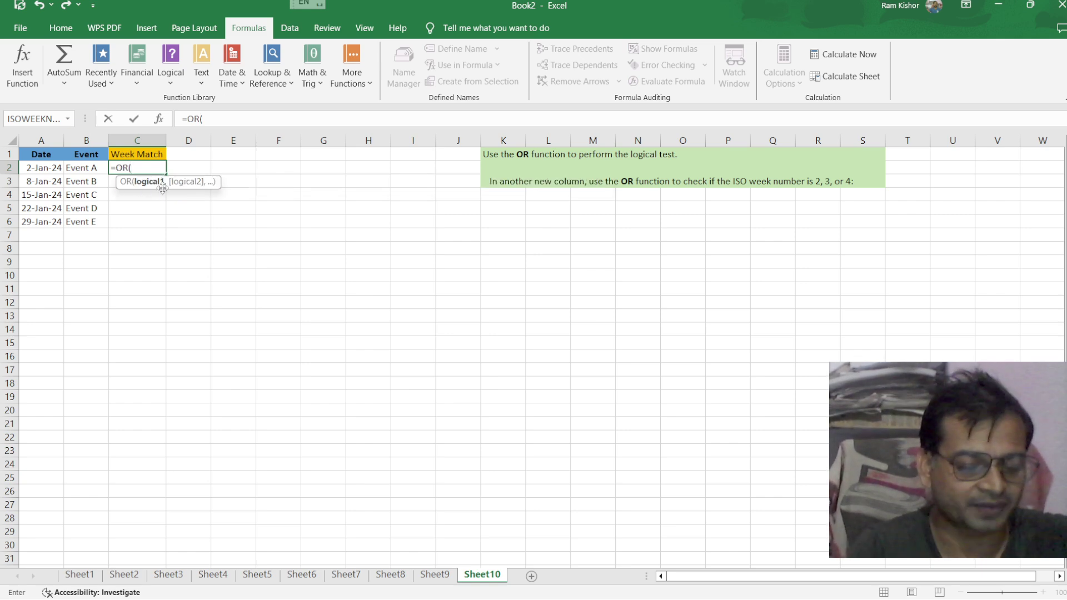
text(iso)
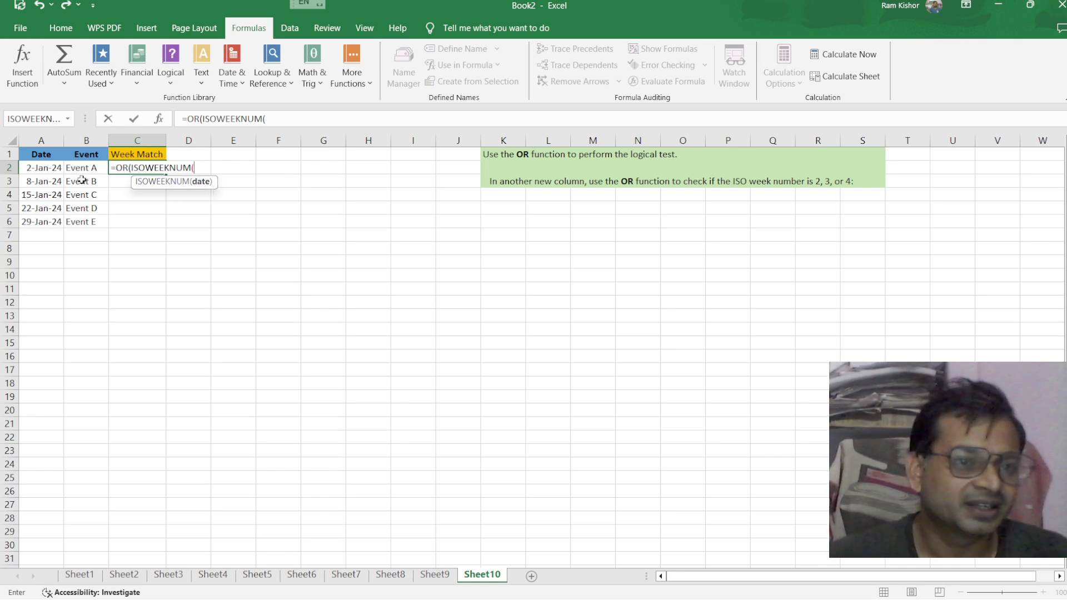
click(45, 168)
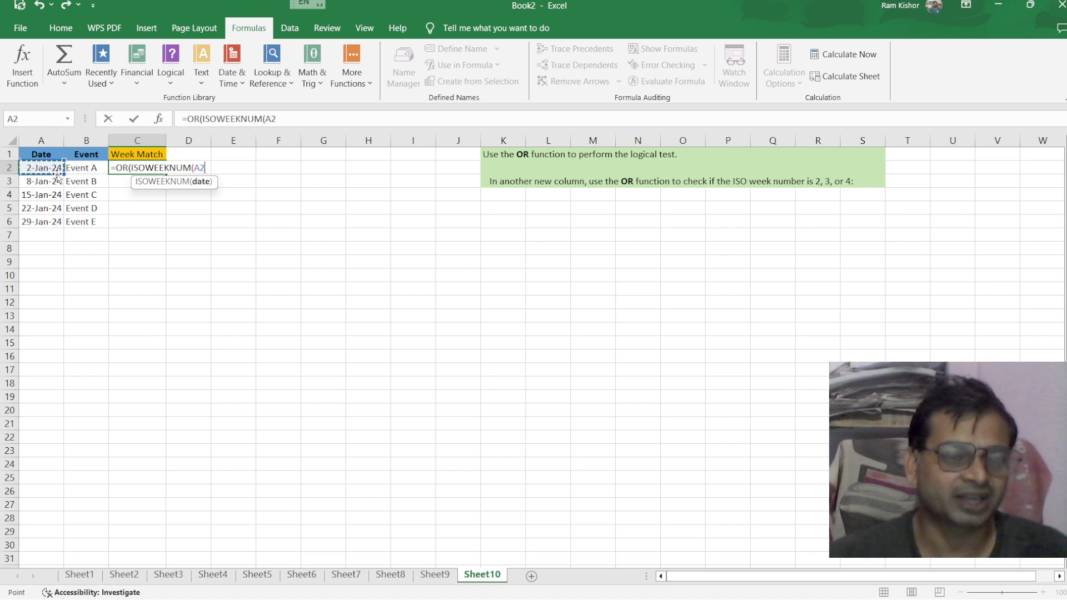
text())
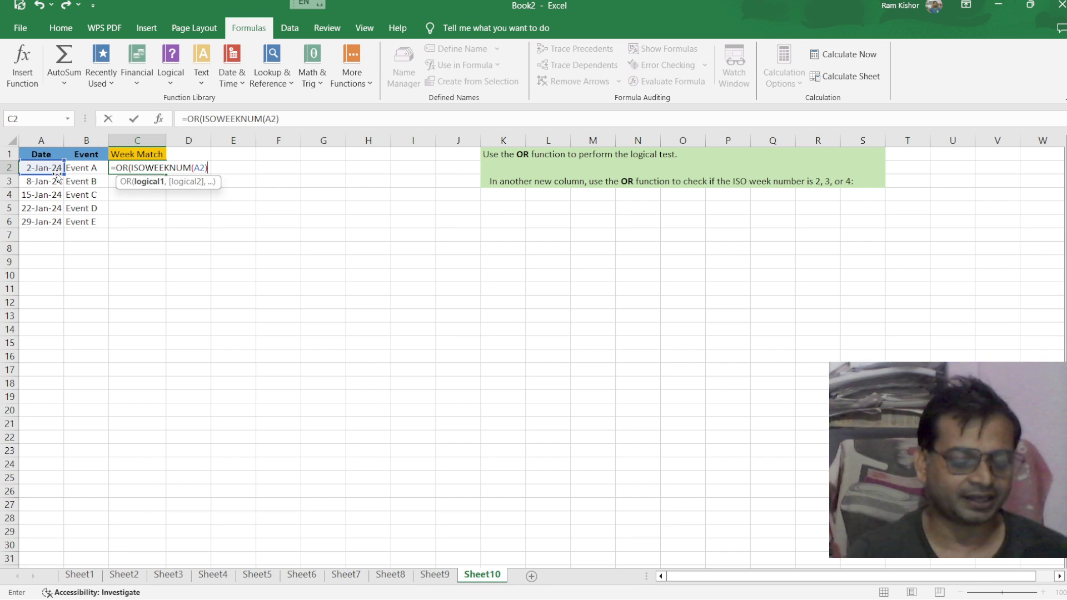
text(=)
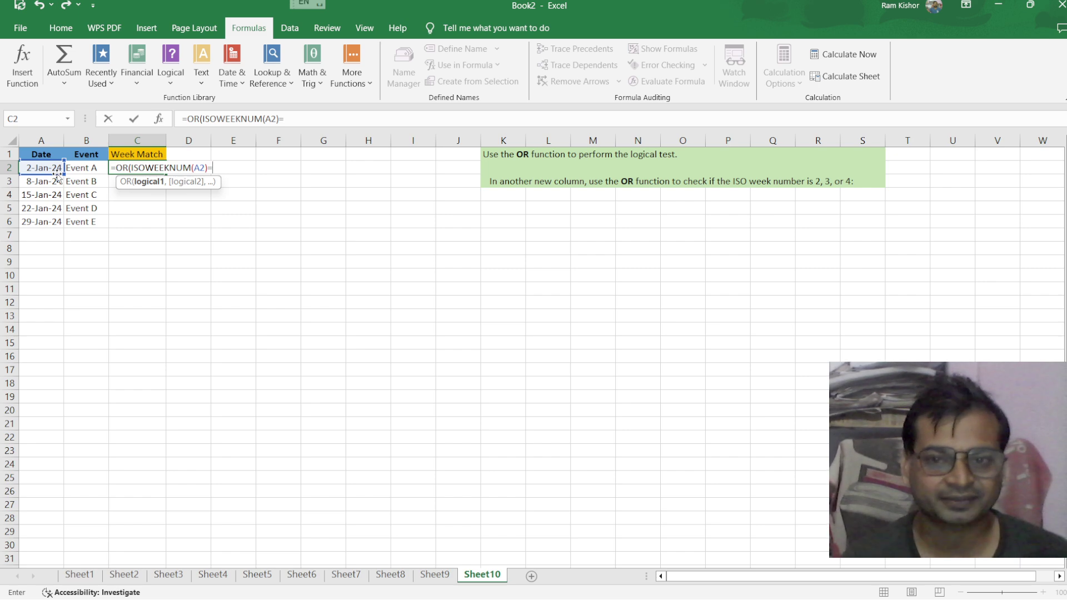
text(2)
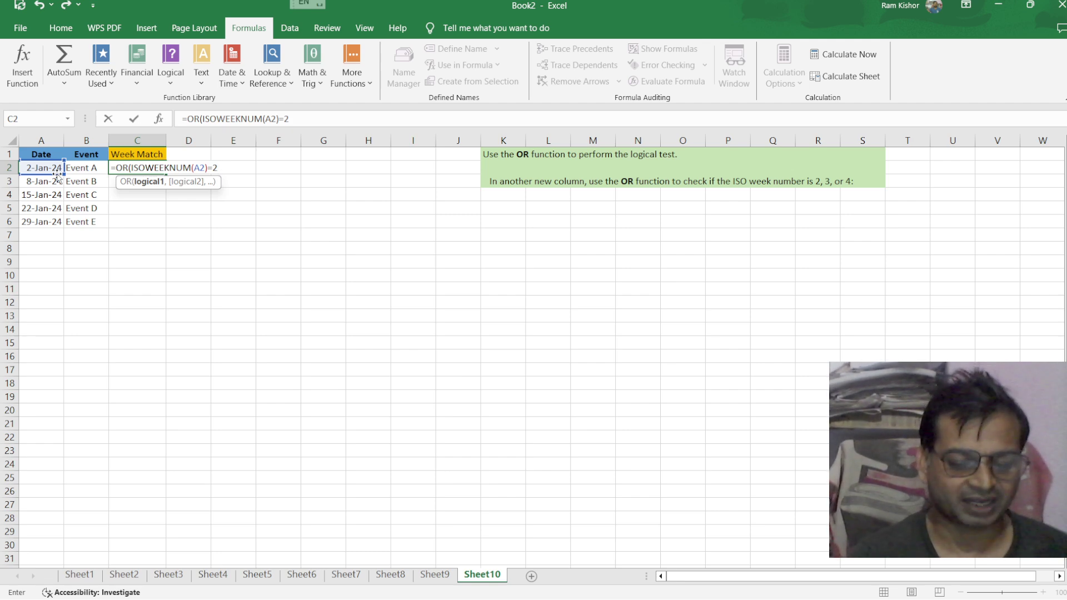
text(,)
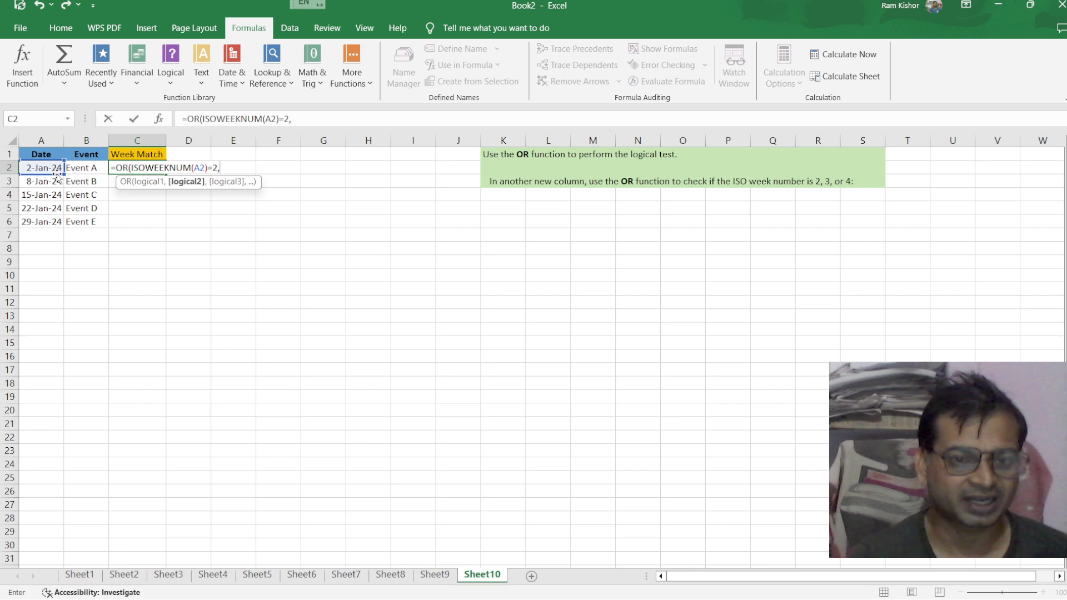
text(iso)
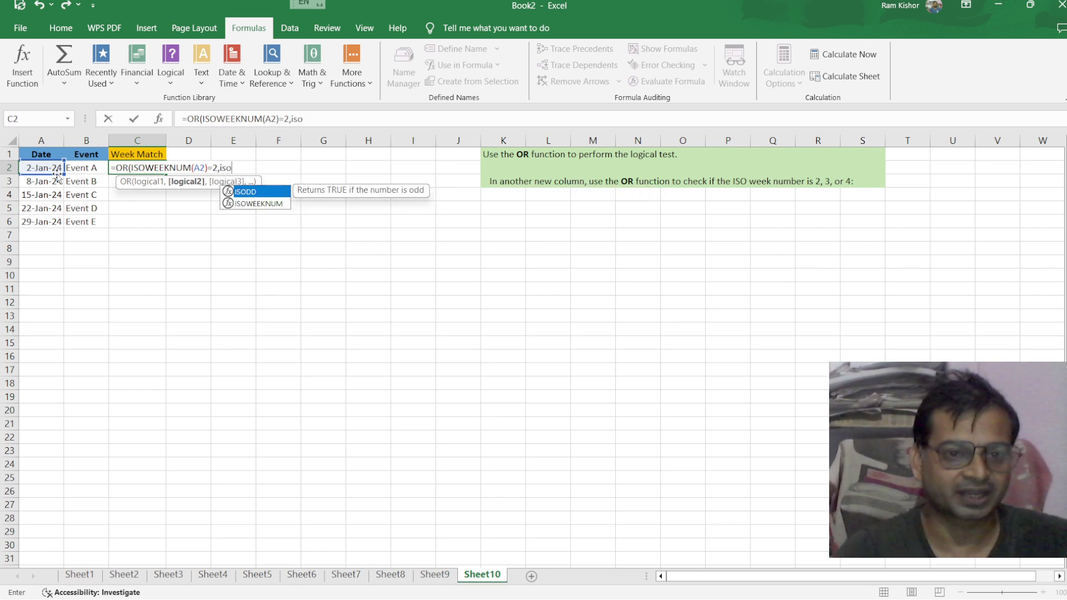
Add the conditions ISOWEEKNUM(A2)=3 and ISOWEEKNUM(A2)=4 to the OR formula and close it
click(258, 204)
double_click(258, 204)
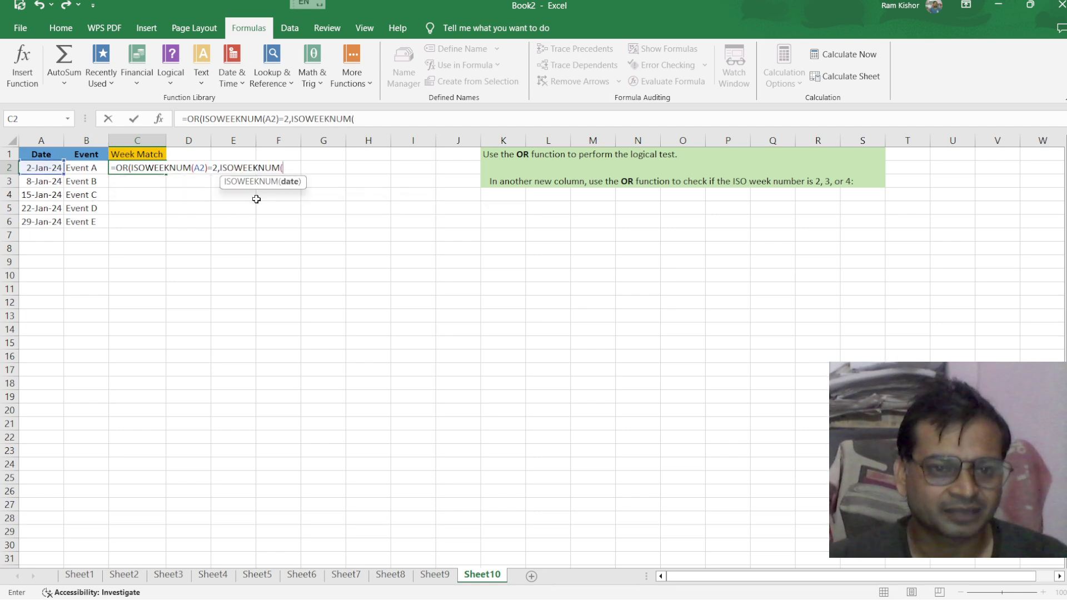
click(52, 165)
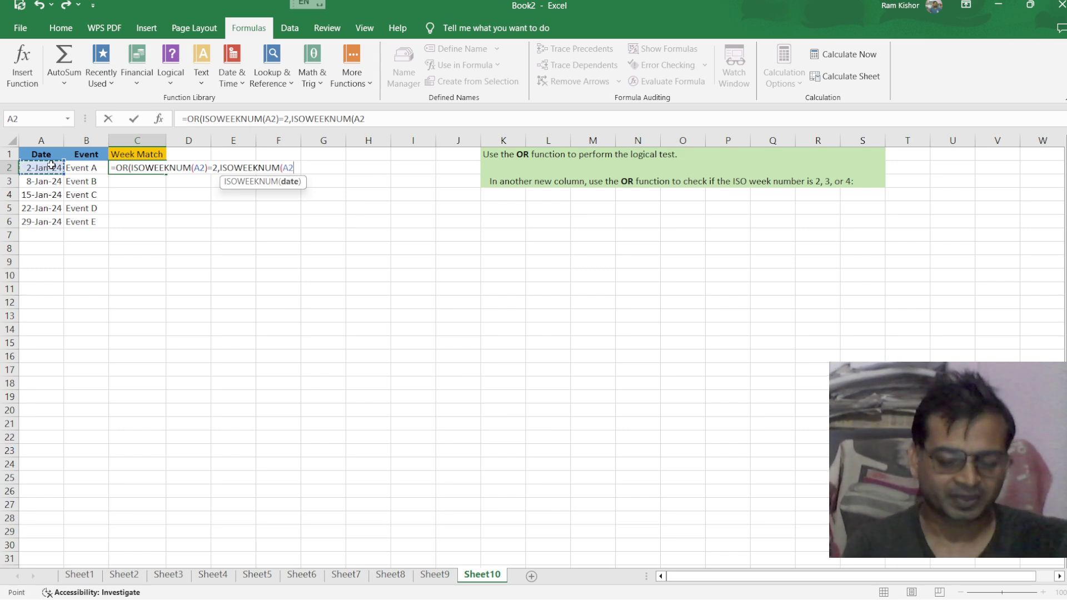
text()=3)
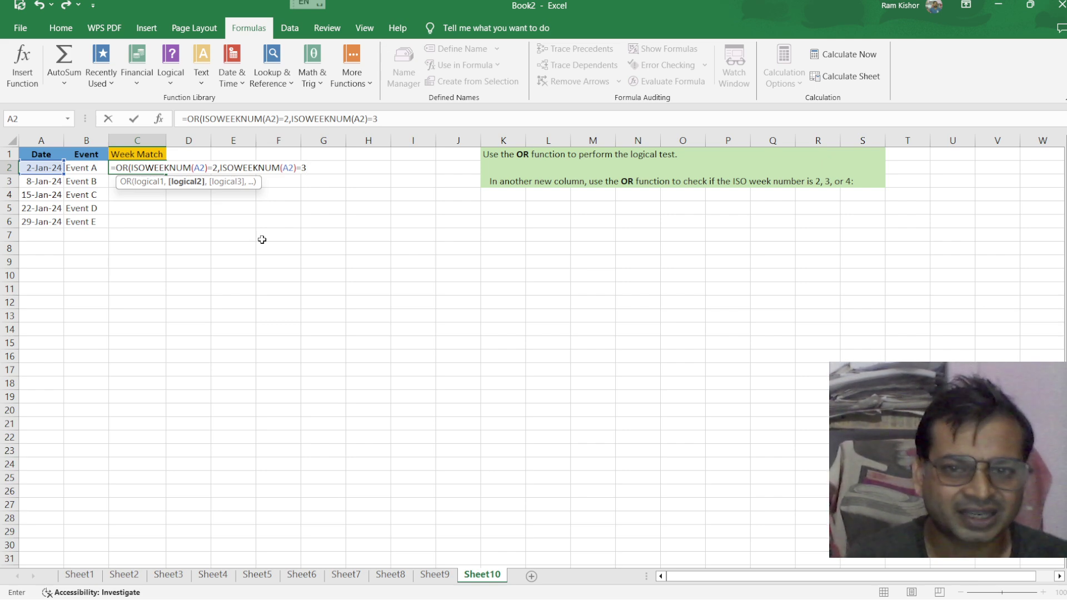
text(,)
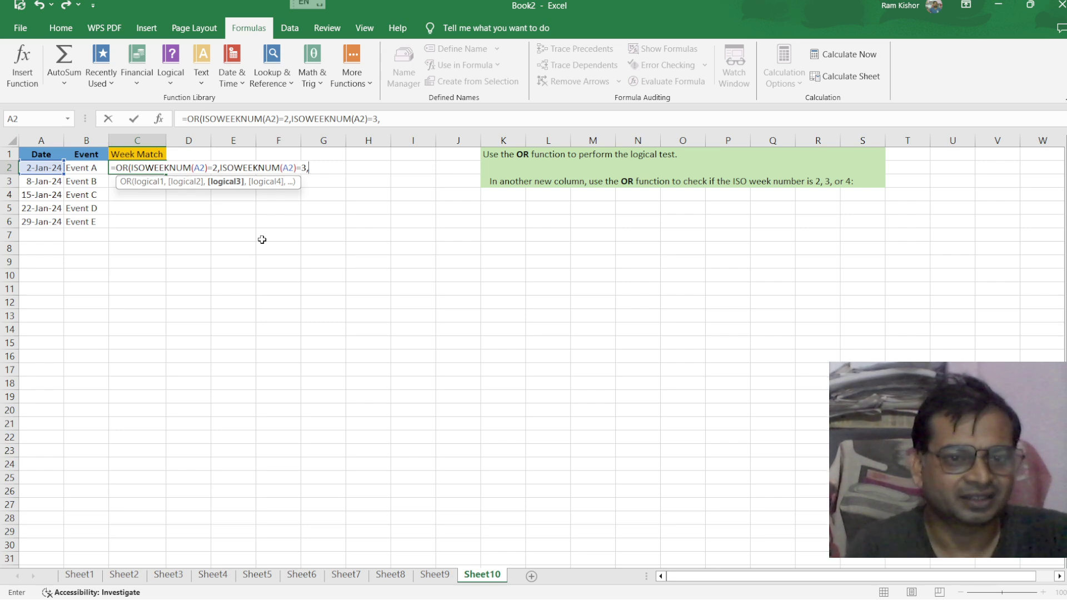
text(i)
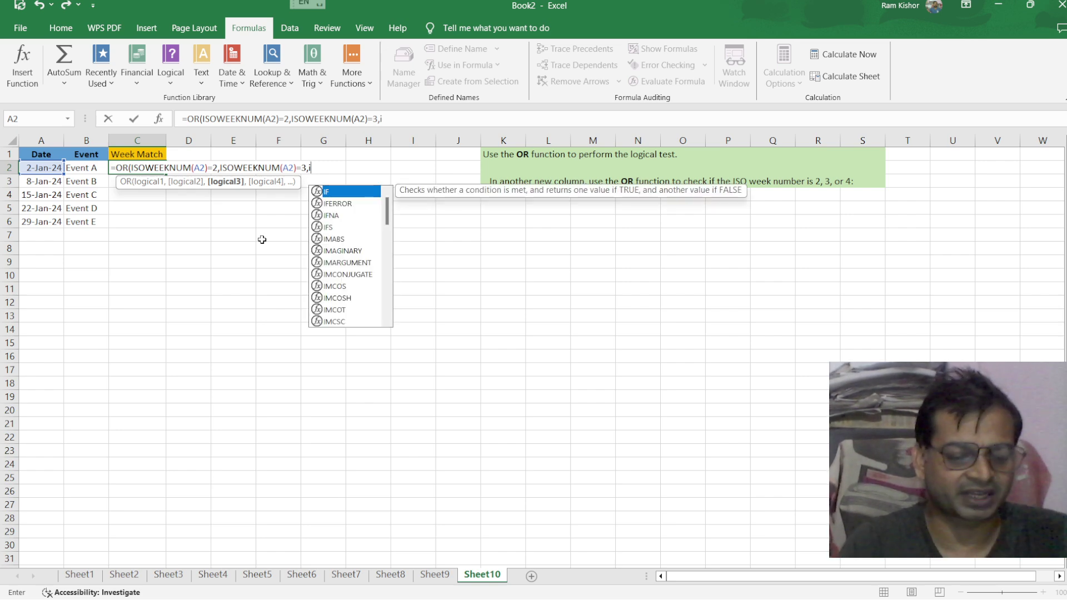
text(so)
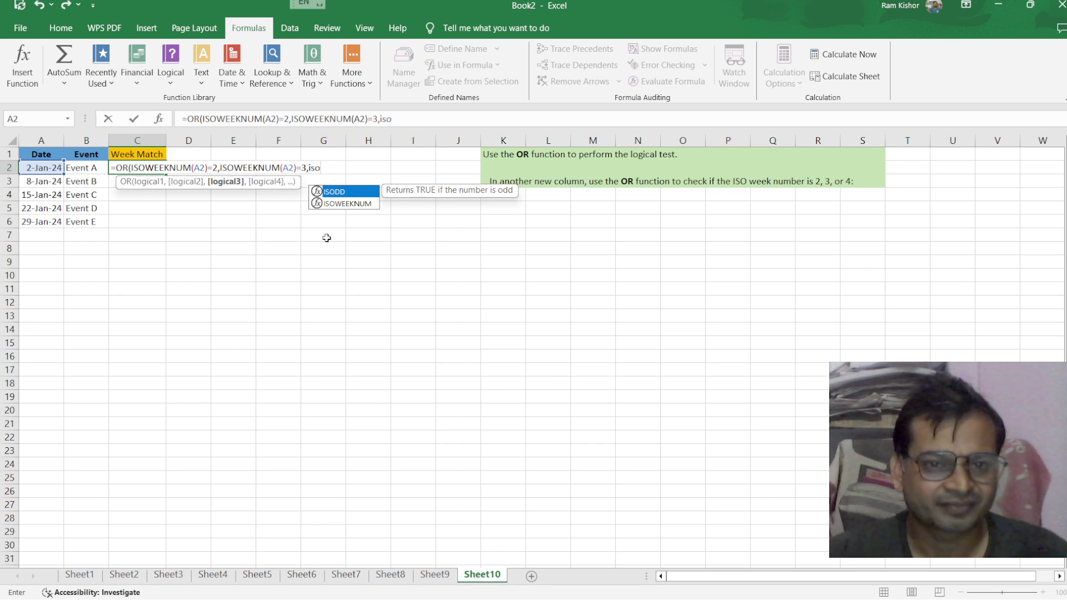
double_click(350, 204)
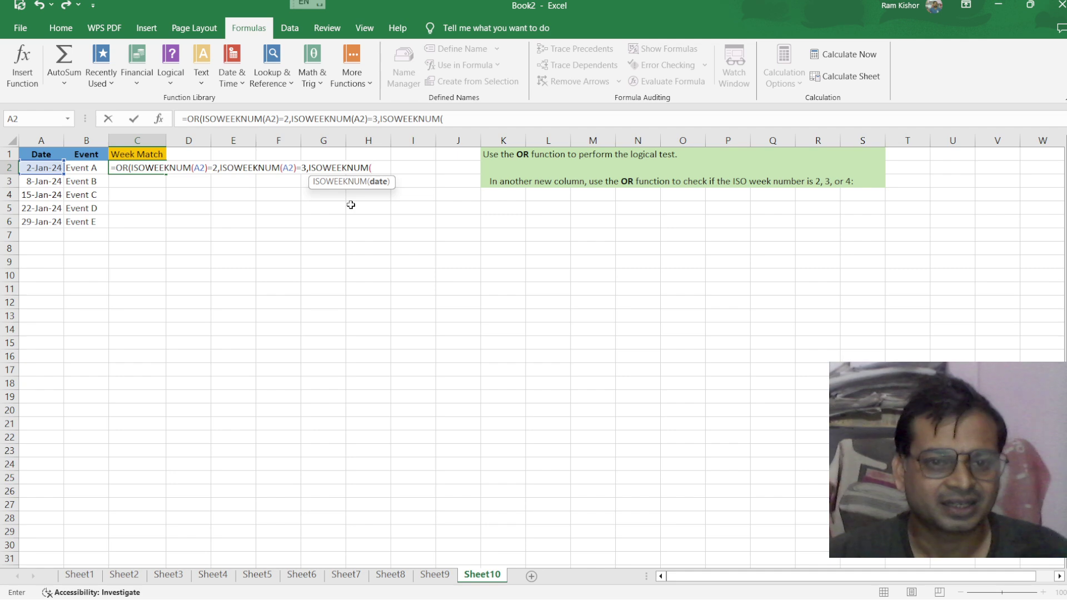
click(43, 168)
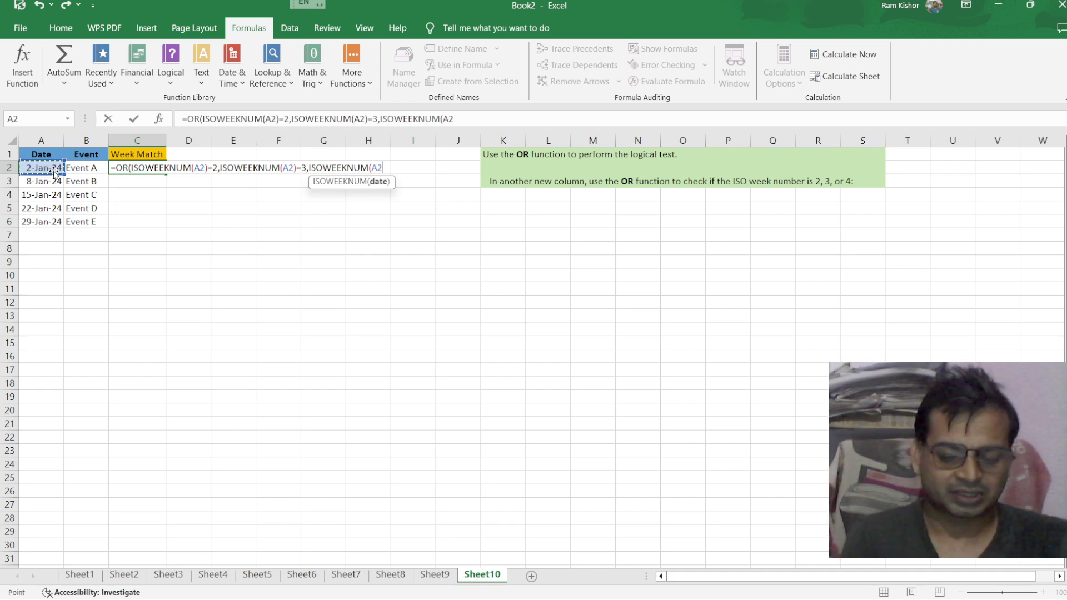
text()=)
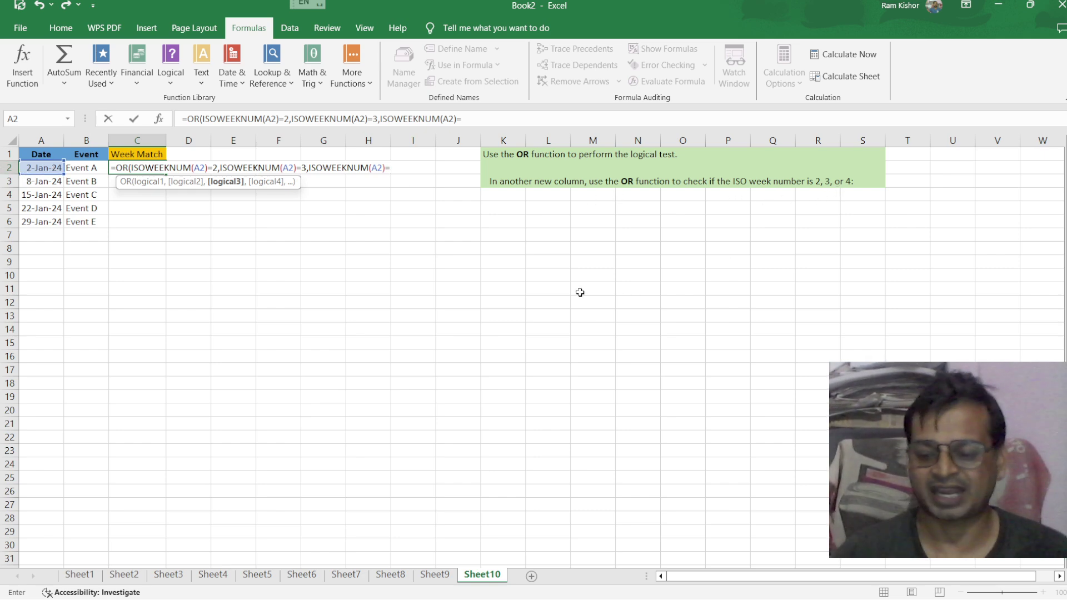
text(4)
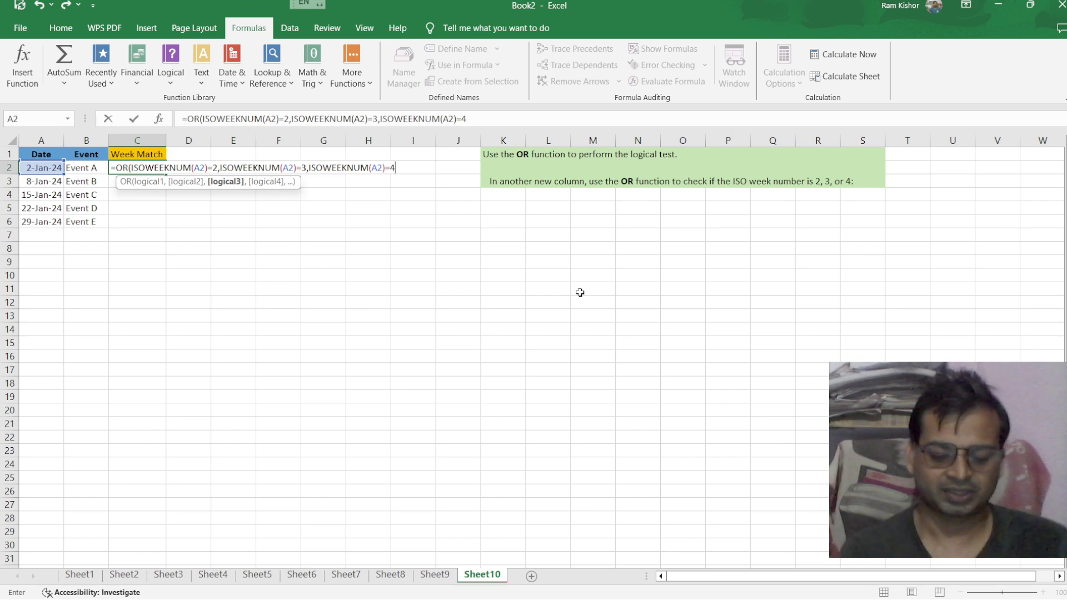
text())
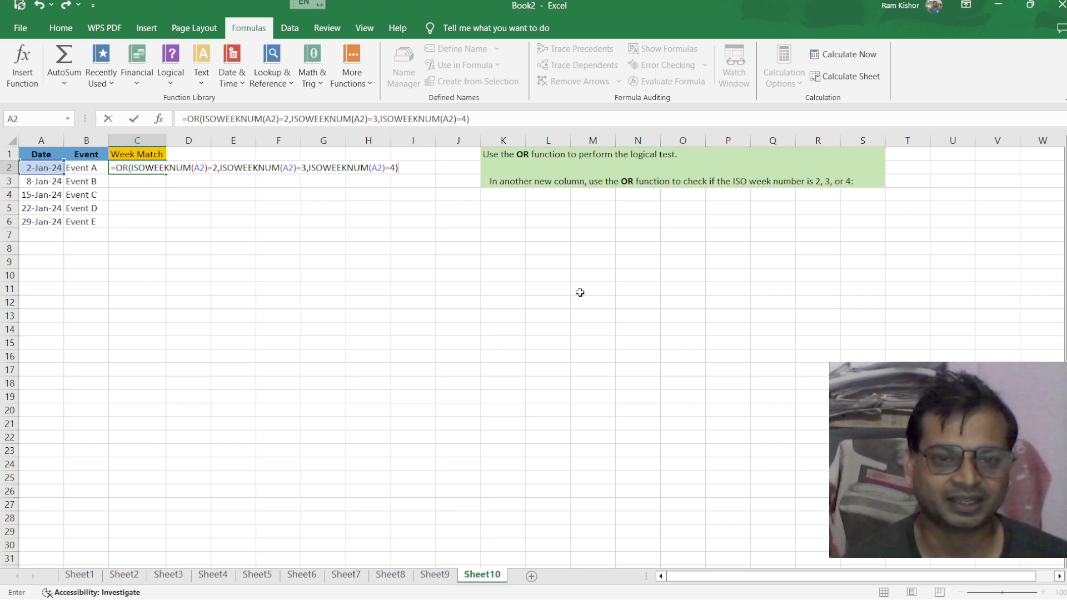
Commit the OR formula in C2, copy it down through C6, and minimise Excel
key(Return)
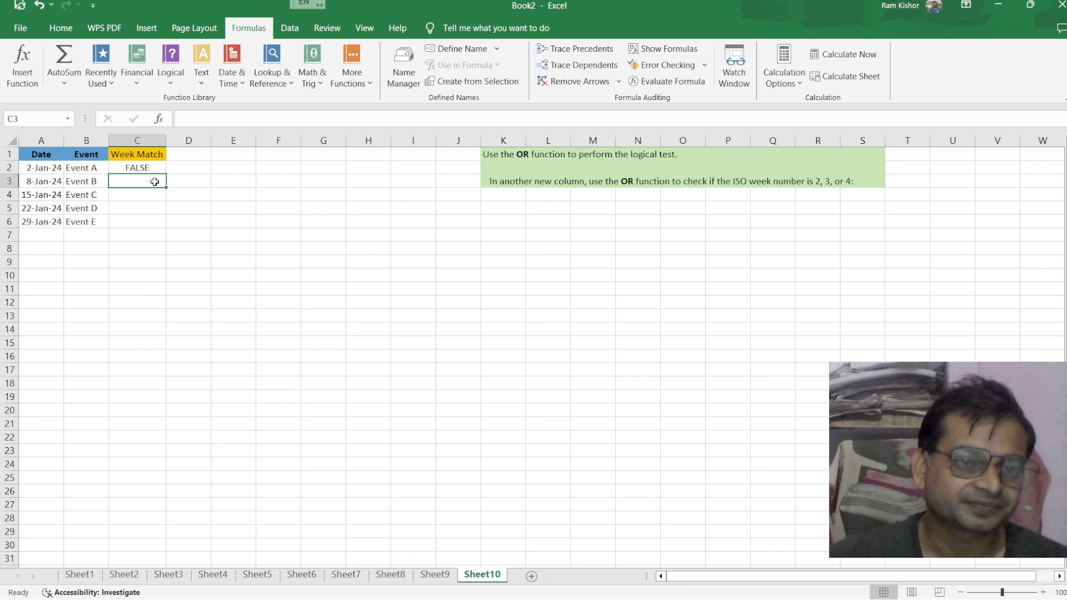
click(145, 168)
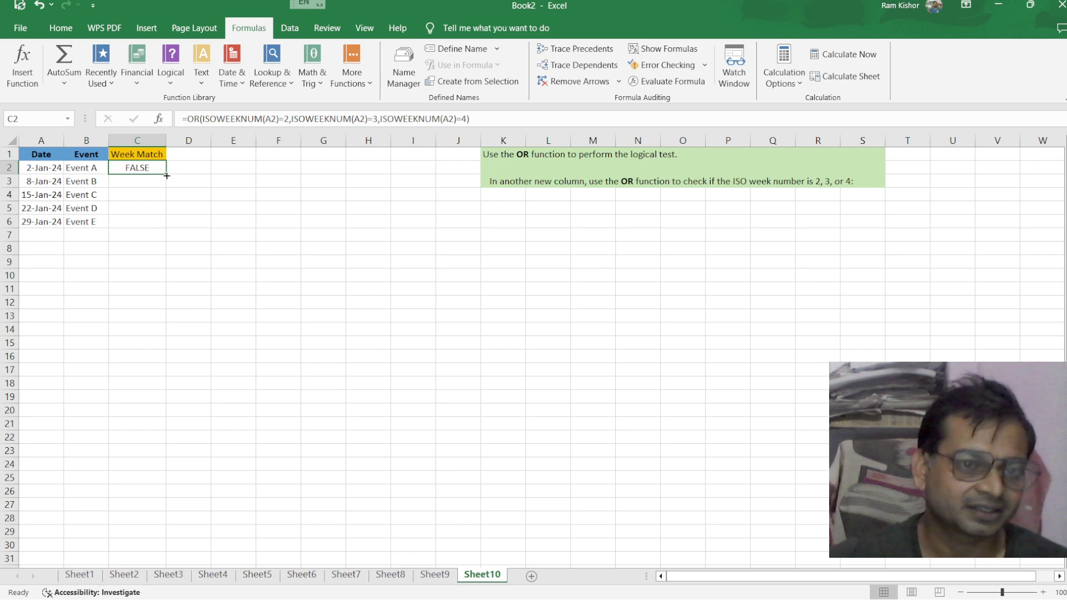
double_click(166, 175)
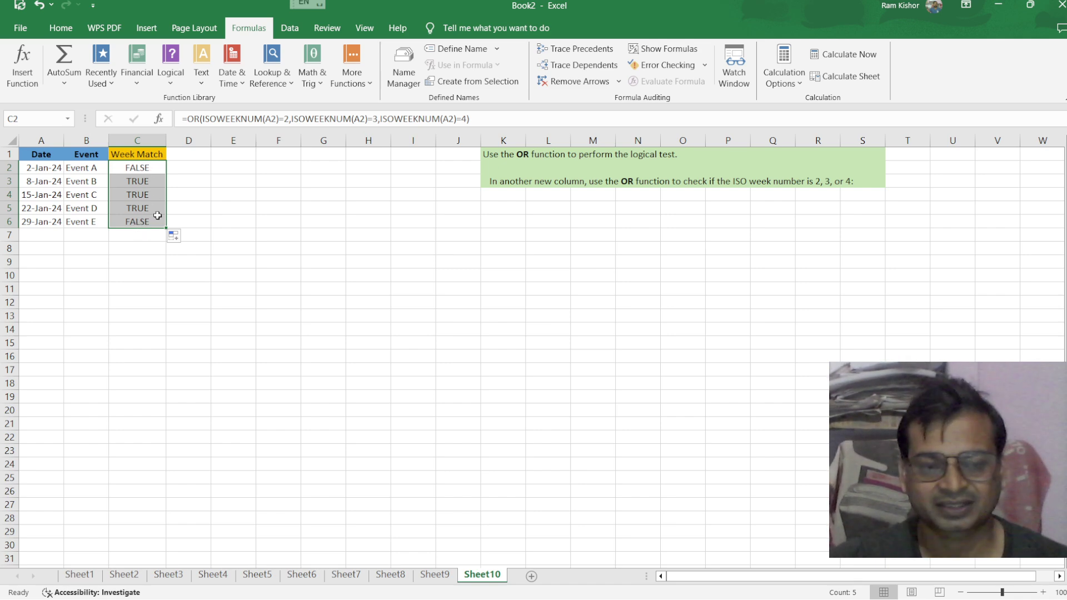
click(240, 199)
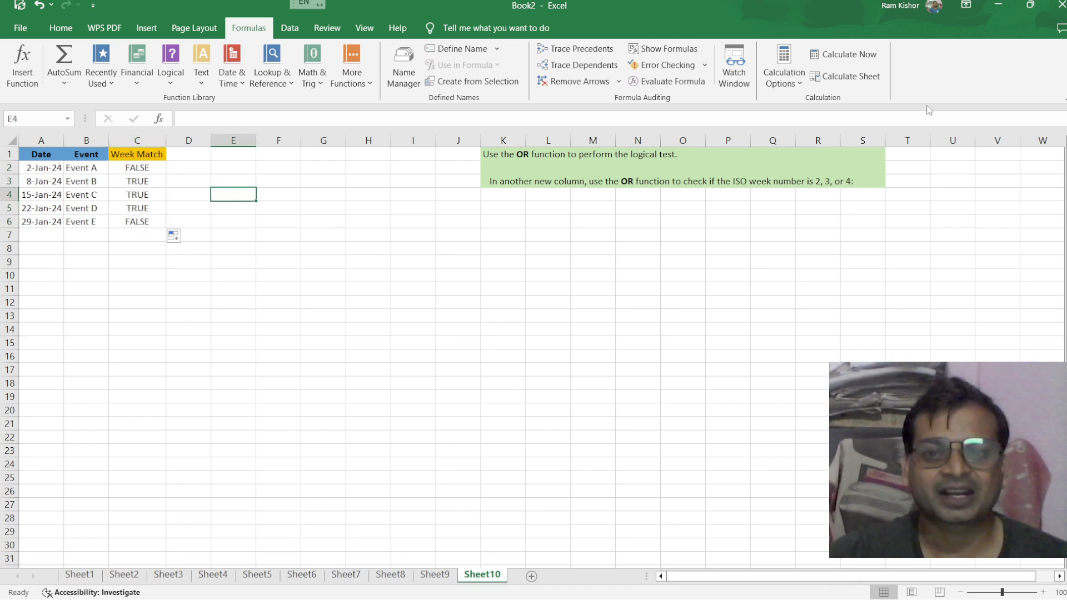
click(999, 7)
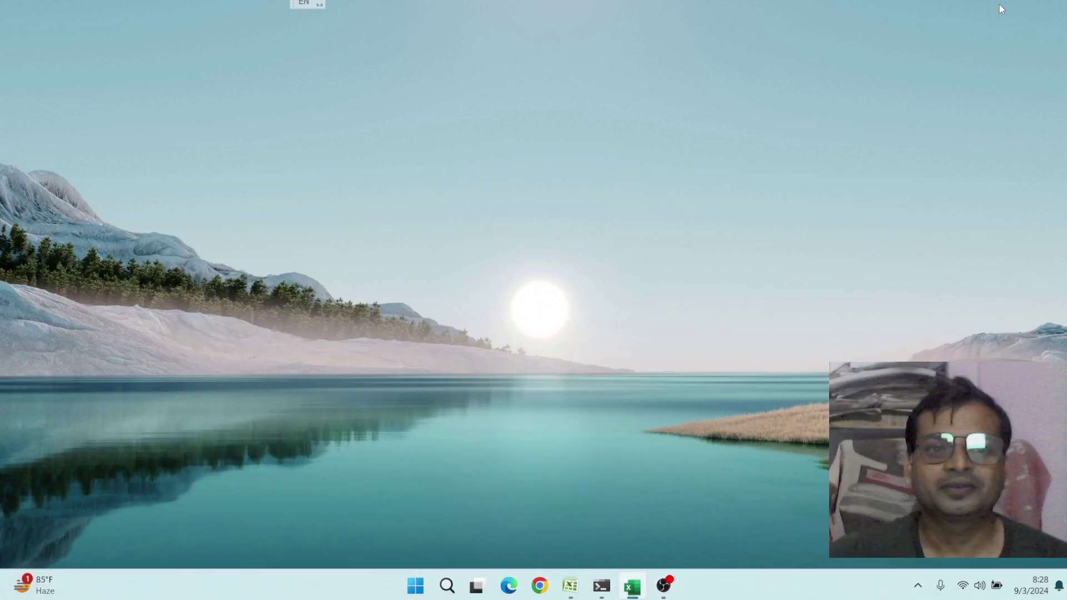